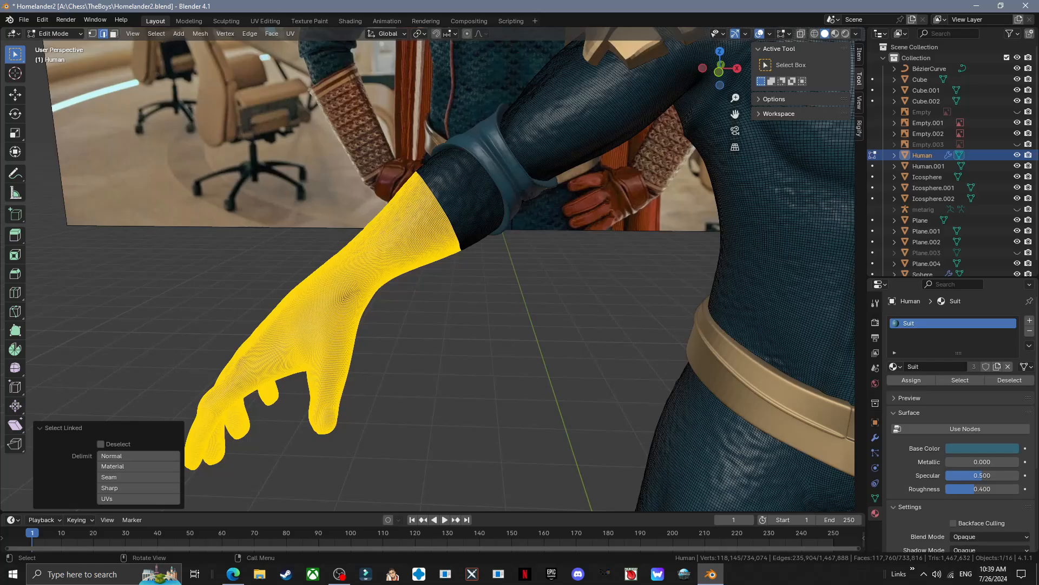
- Select the edge loop around the forearm at the split between arm and hand and fill it with a face
{"action": "middle_click_drag", "start_coordinate": [379, 271], "coordinate": [371, 299]}
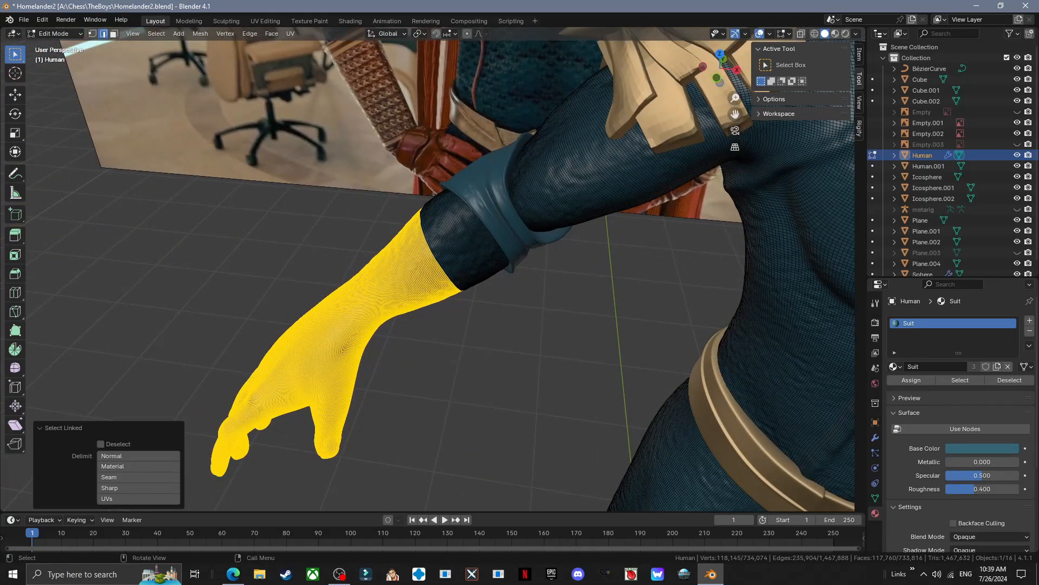
{"action": "scroll", "coordinate": [438, 233], "scroll_direction": "up", "scroll_amount": 10}
{"action": "left_click", "coordinate": [410, 212]}
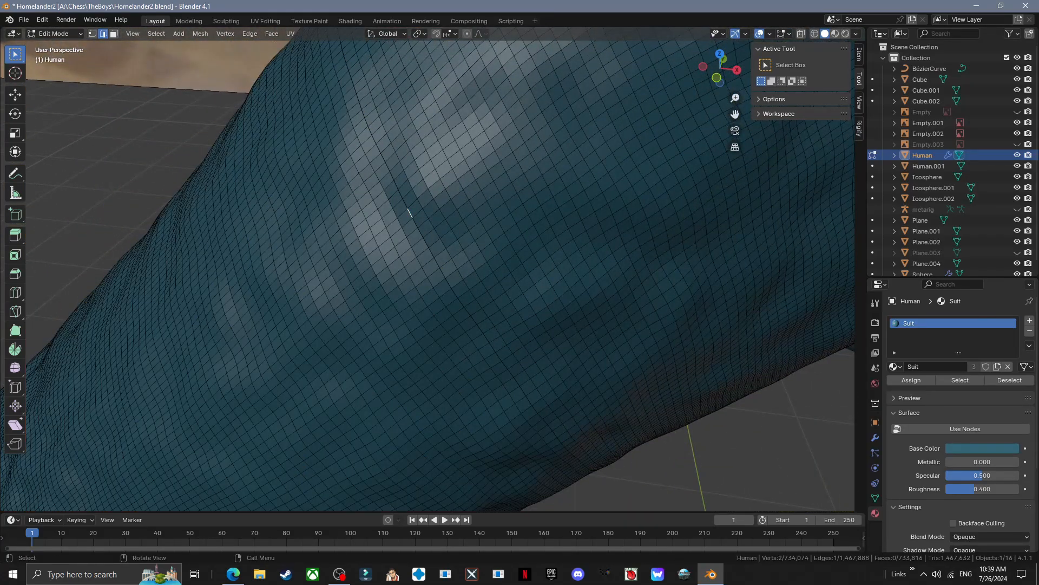
{"action": "left_click", "coordinate": [156, 33]}
{"action": "left_click", "coordinate": [156, 34]}
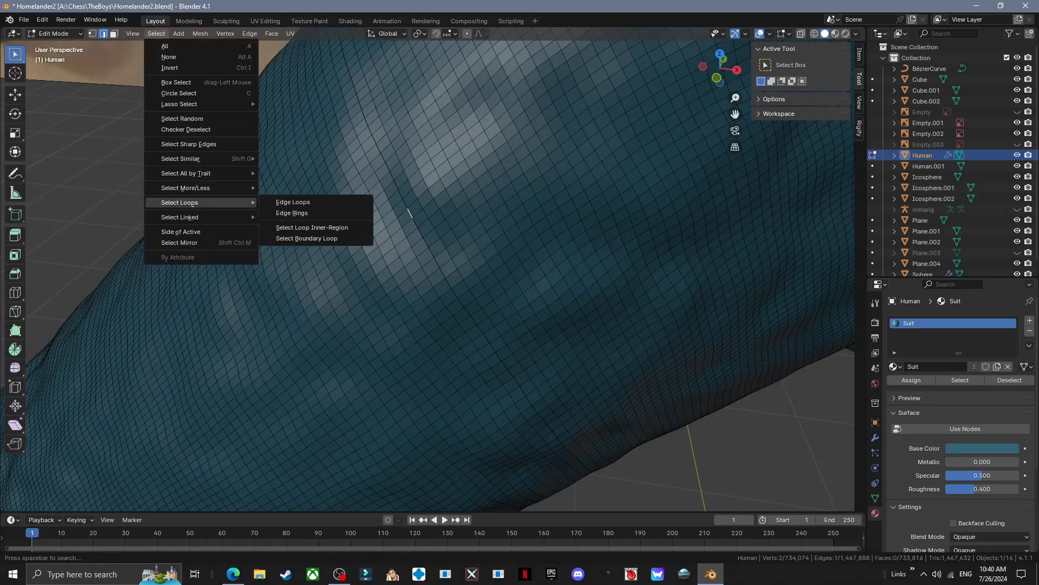
{"action": "left_click", "coordinate": [293, 202]}
{"action": "right_click", "coordinate": [423, 217]}
{"action": "left_click", "coordinate": [54, 34]}
{"action": "left_click", "coordinate": [54, 43]}
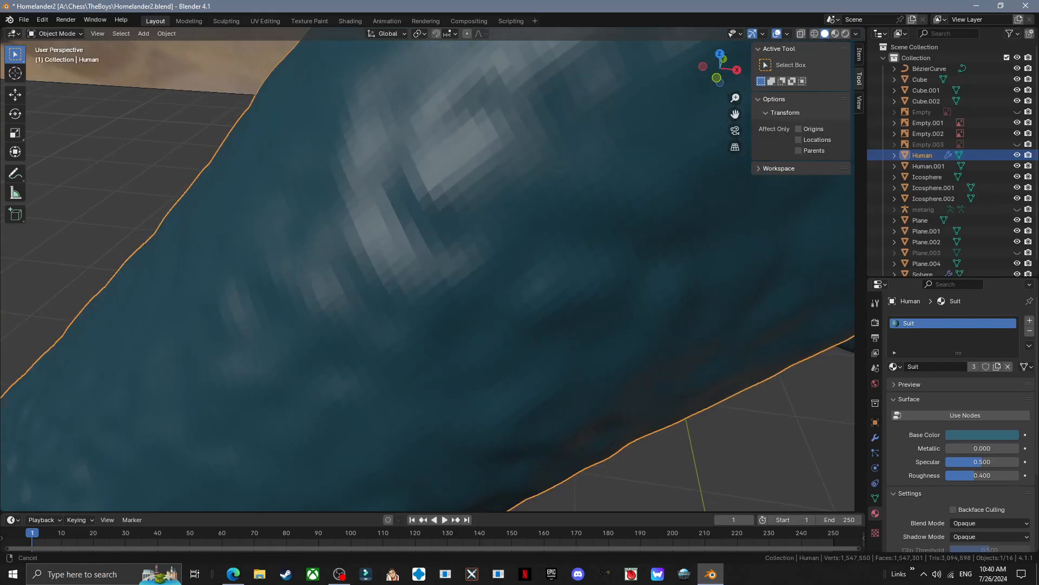
{"action": "key", "text": "Tab"}
{"action": "scroll", "coordinate": [428, 271], "scroll_direction": "down", "scroll_amount": 8}
{"action": "scroll", "coordinate": [427, 271], "scroll_direction": "up", "scroll_amount": 3}
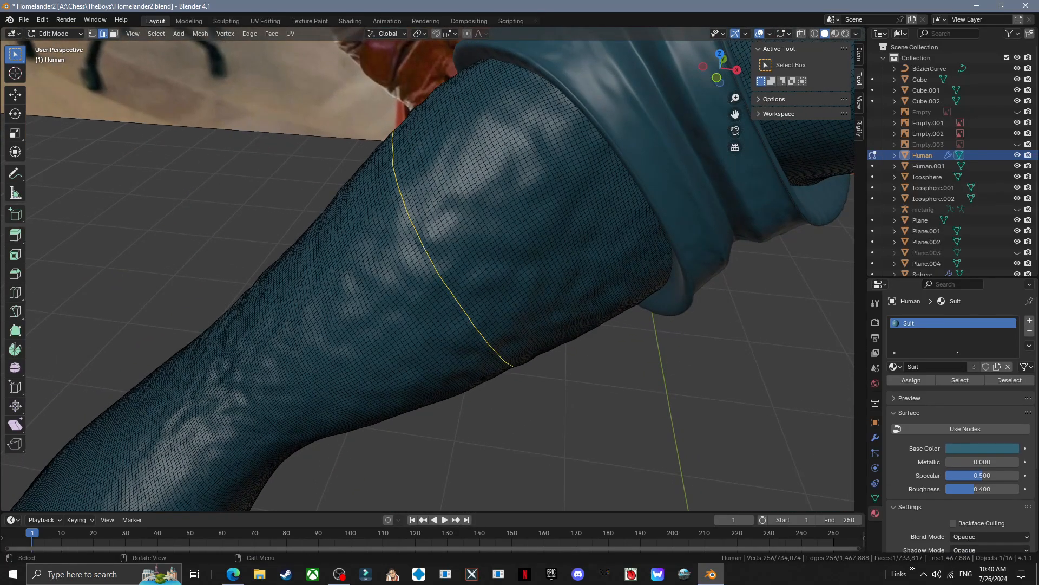
- Select the linked hand and forearm mesh below the loop and separate it into its own object
{"action": "key", "text": "l"}
{"action": "key", "text": "ctrl+e"}
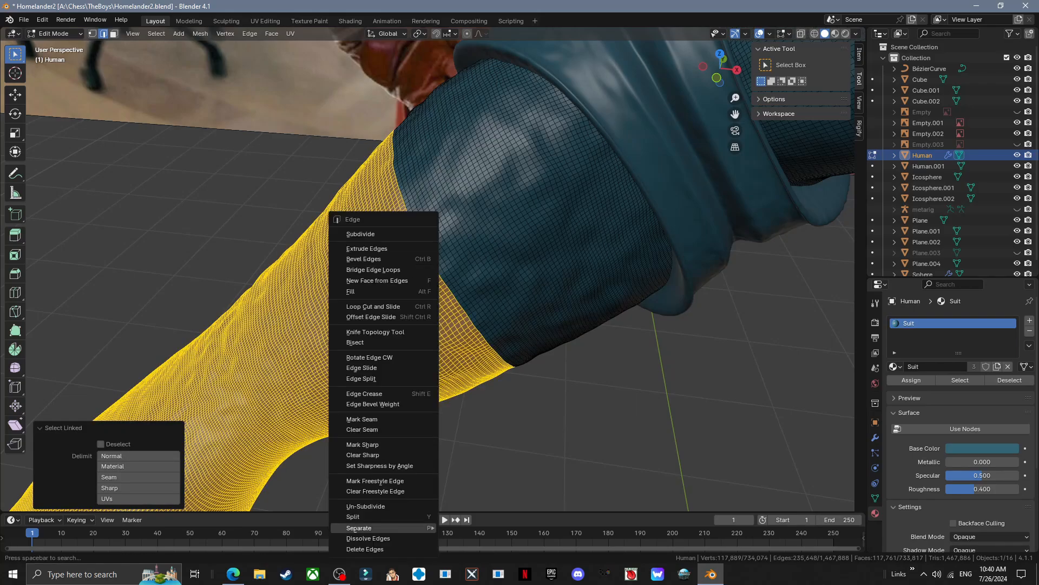
{"action": "left_click", "coordinate": [469, 504]}
{"action": "key", "text": "Tab"}
- Hide the body mesh to expose the end of the separated forearm
{"action": "left_click", "coordinate": [533, 282]}
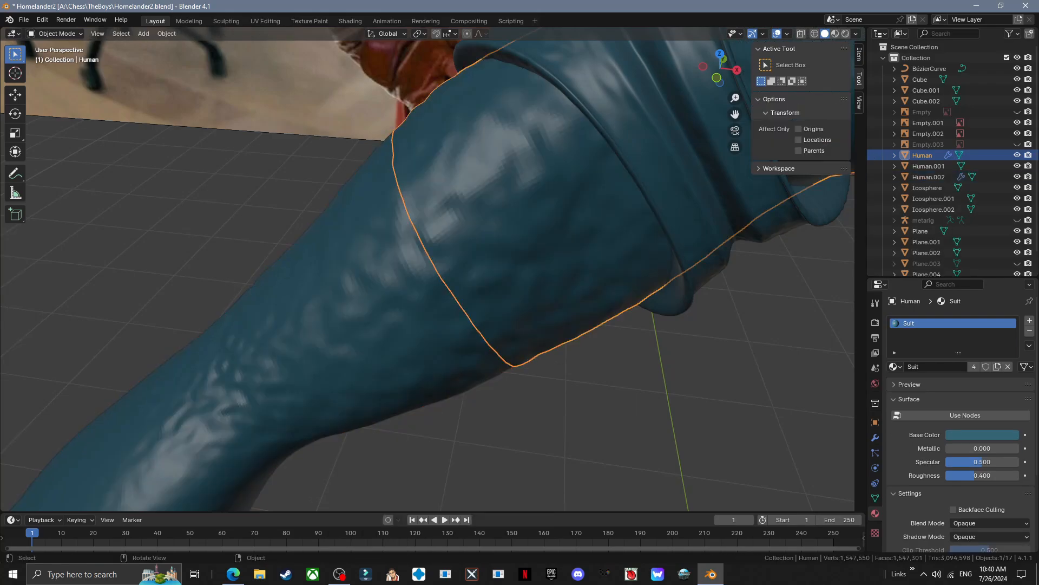
{"action": "middle_click_drag", "start_coordinate": [533, 282], "coordinate": [571, 252]}
{"action": "key", "text": "g"}
{"action": "left_click", "coordinate": [541, 317]}
{"action": "middle_click_drag", "start_coordinate": [541, 316], "coordinate": [509, 330]}
{"action": "key", "text": "h"}
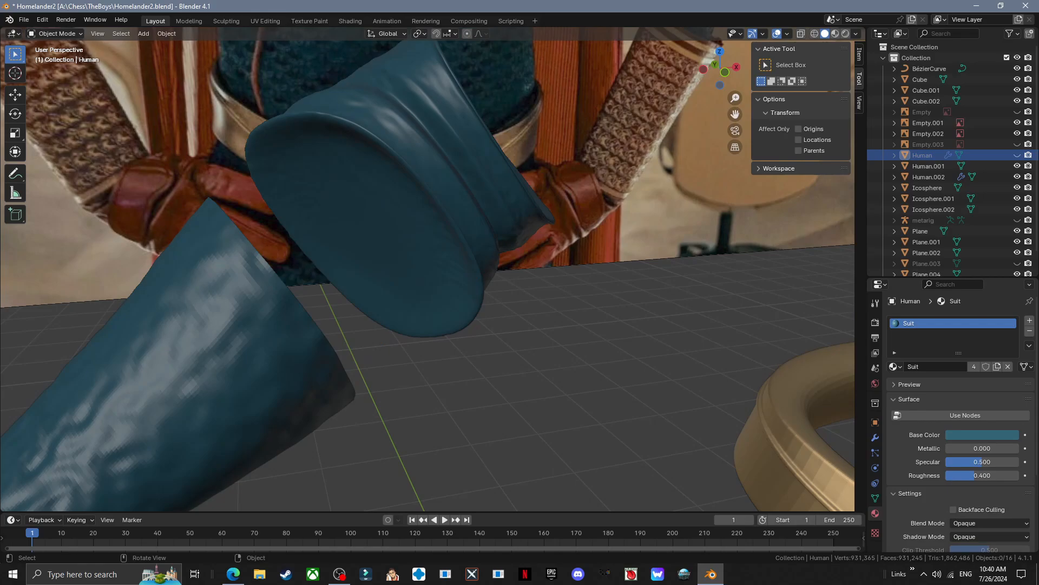
- Examine the end face of the separated forearm in face selection, and show the body mesh again
{"action": "left_click", "coordinate": [271, 368]}
{"action": "middle_click_drag", "start_coordinate": [271, 368], "coordinate": [190, 414]}
{"action": "key", "text": "Tab"}
{"action": "middle_click_drag", "start_coordinate": [379, 303], "coordinate": [422, 303]}
{"action": "key", "text": "3"}
{"action": "left_click", "coordinate": [389, 233]}
{"action": "key", "text": "g"}
{"action": "right_click", "coordinate": [368, 306]}
{"action": "scroll", "coordinate": [368, 306], "scroll_direction": "down", "scroll_amount": 5}
{"action": "key", "text": "Tab"}
{"action": "left_click", "coordinate": [1017, 155]}
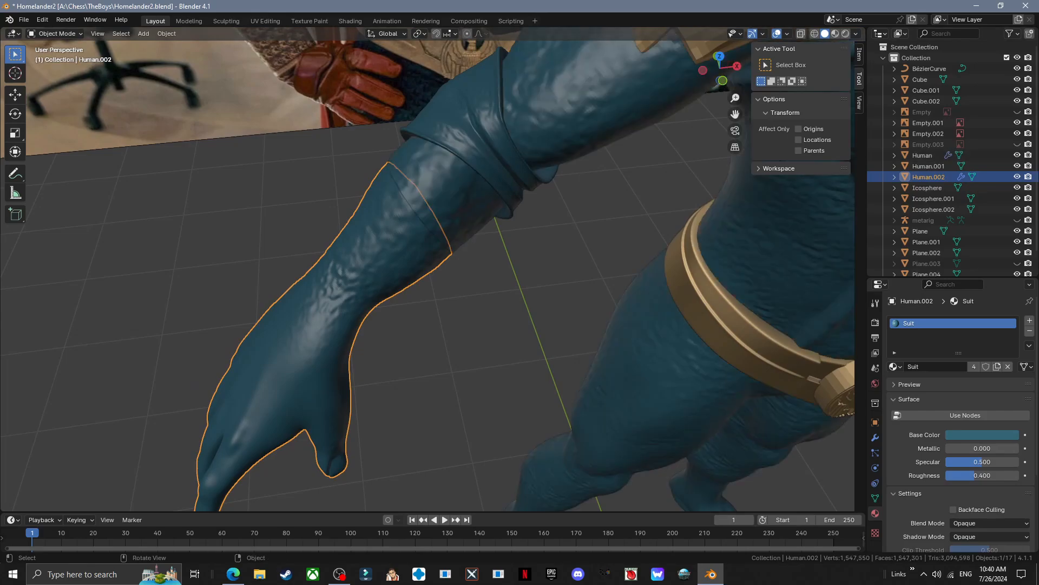
- Pull the separated forearm outward around the arm into a glove cuff with the Grab brush at 139 px radius and full strength
{"action": "left_click", "coordinate": [60, 70]}
{"action": "scroll", "coordinate": [361, 261], "scroll_direction": "down", "scroll_amount": 2}
{"action": "right_click", "coordinate": [362, 261]}
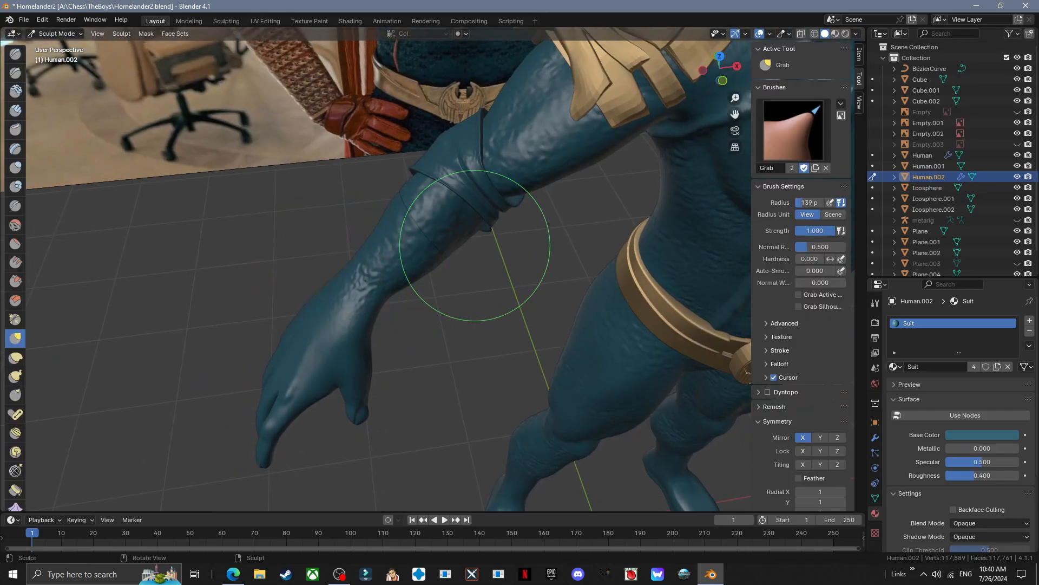
{"action": "mouse_move", "coordinate": [474, 245]}
{"action": "middle_mouse_down"}
{"action": "mouse_move", "coordinate": [389, 201]}
{"action": "mouse_move", "coordinate": [395, 232]}
{"action": "mouse_move", "coordinate": [374, 270]}
{"action": "mouse_move", "coordinate": [451, 252]}
{"action": "middle_mouse_up"}
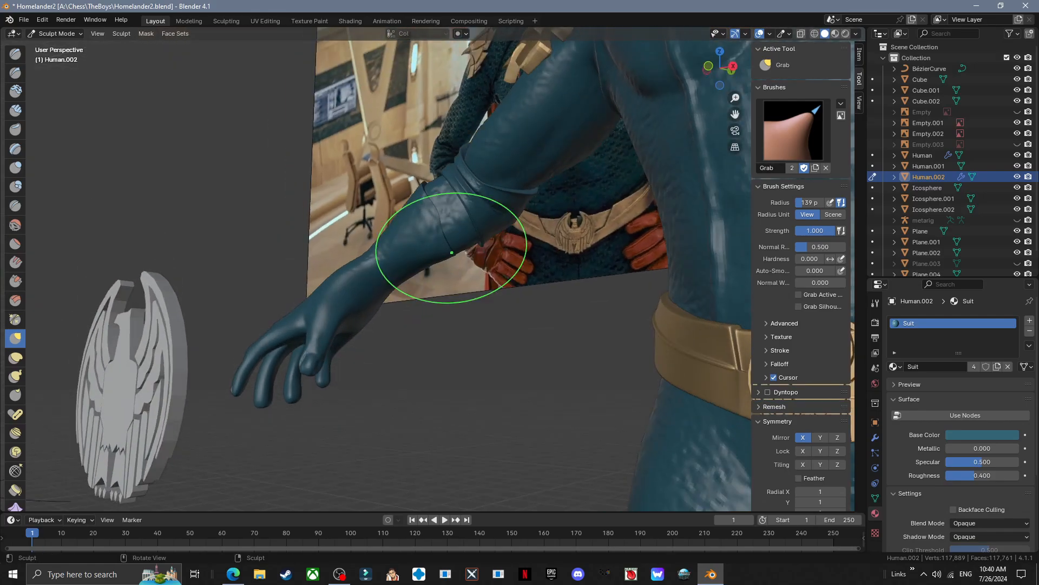
{"action": "middle_click_drag", "start_coordinate": [411, 213], "coordinate": [324, 186]}
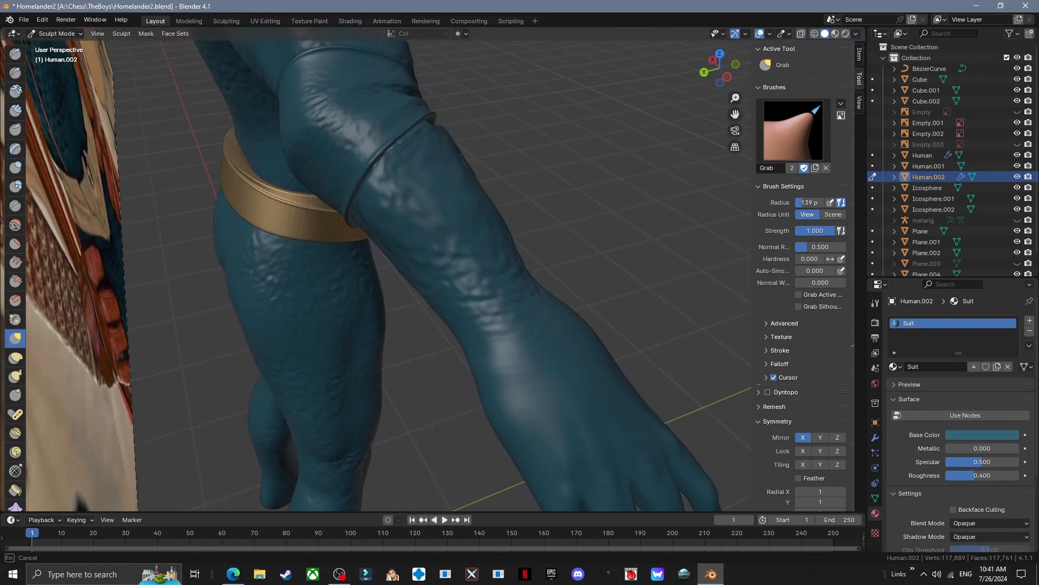
{"action": "mouse_move", "coordinate": [384, 175]}
{"action": "middle_mouse_down"}
{"action": "mouse_move", "coordinate": [367, 167]}
{"action": "mouse_move", "coordinate": [414, 146]}
{"action": "mouse_move", "coordinate": [434, 204]}
{"action": "mouse_move", "coordinate": [457, 216]}
{"action": "middle_mouse_up"}
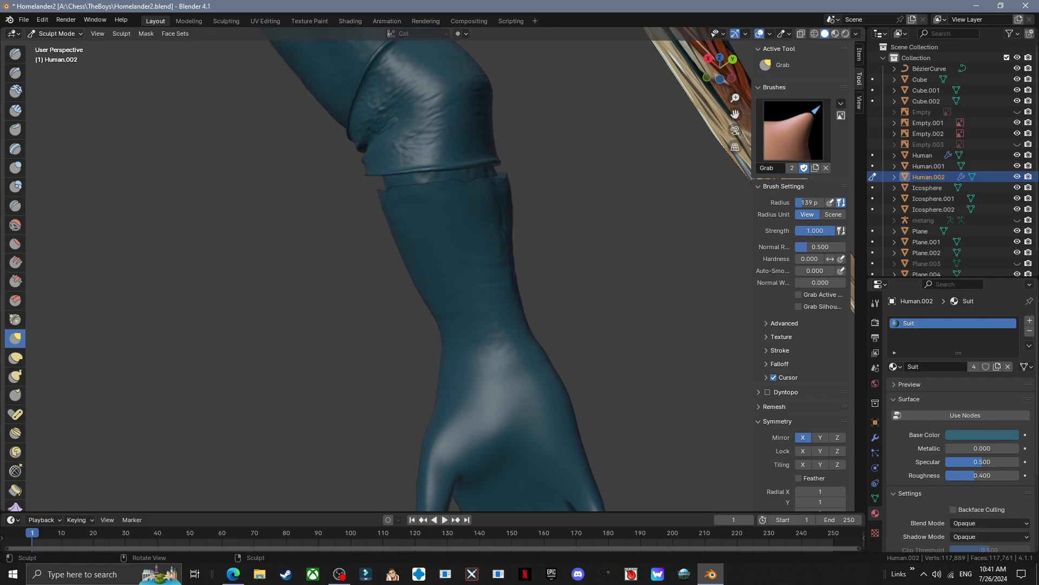
- Check the cuff's fit around the arm with X-ray display on the glove mesh
{"action": "key", "text": "Tab"}
{"action": "left_click", "coordinate": [802, 34]}
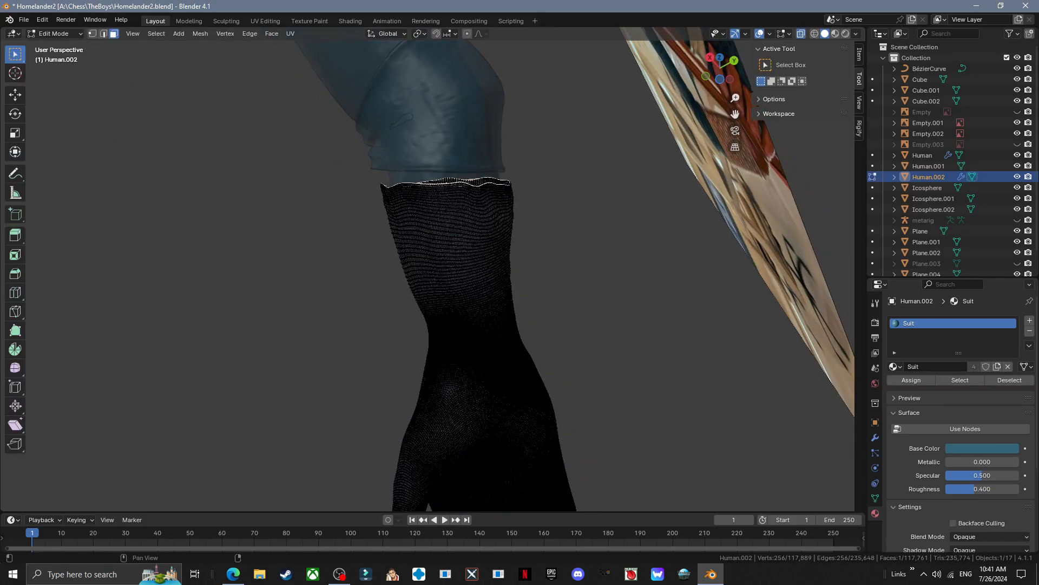
{"action": "key", "text": "Tab"}
{"action": "mouse_move", "coordinate": [543, 130]}
{"action": "middle_mouse_down"}
{"action": "mouse_move", "coordinate": [330, 278]}
{"action": "mouse_move", "coordinate": [389, 321]}
{"action": "middle_mouse_up"}
{"action": "left_click", "coordinate": [802, 34]}
{"action": "middle_click_drag", "start_coordinate": [476, 188], "coordinate": [437, 187]}
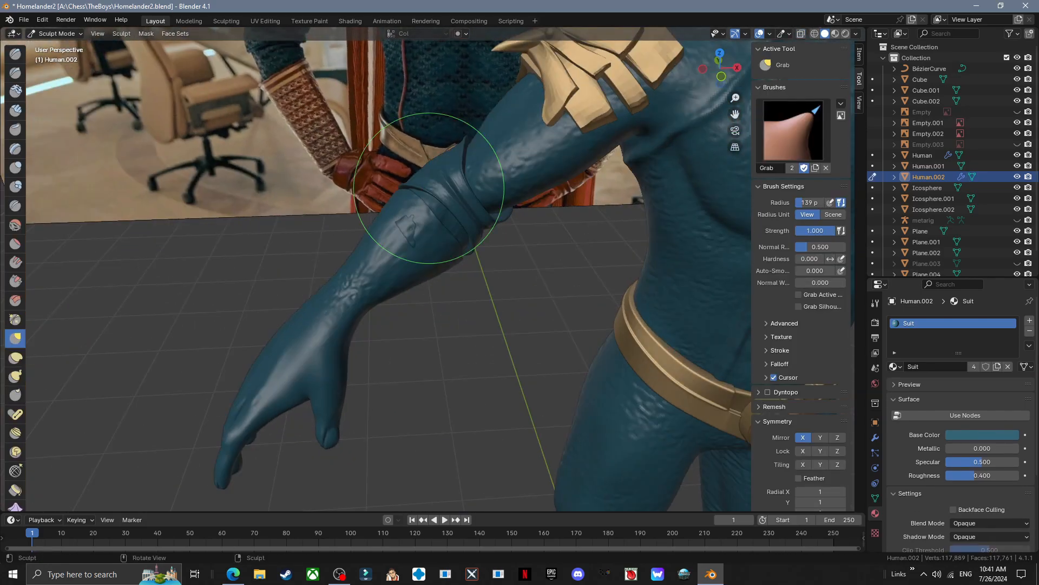
- Switch sculpting to the body mesh and smooth the arm beneath the glove cuff with the Smooth brush
{"action": "left_click", "coordinate": [56, 34]}
{"action": "left_click", "coordinate": [58, 47]}
{"action": "left_click", "coordinate": [60, 70]}
{"action": "scroll", "coordinate": [379, 271], "scroll_direction": "up", "scroll_amount": 4}
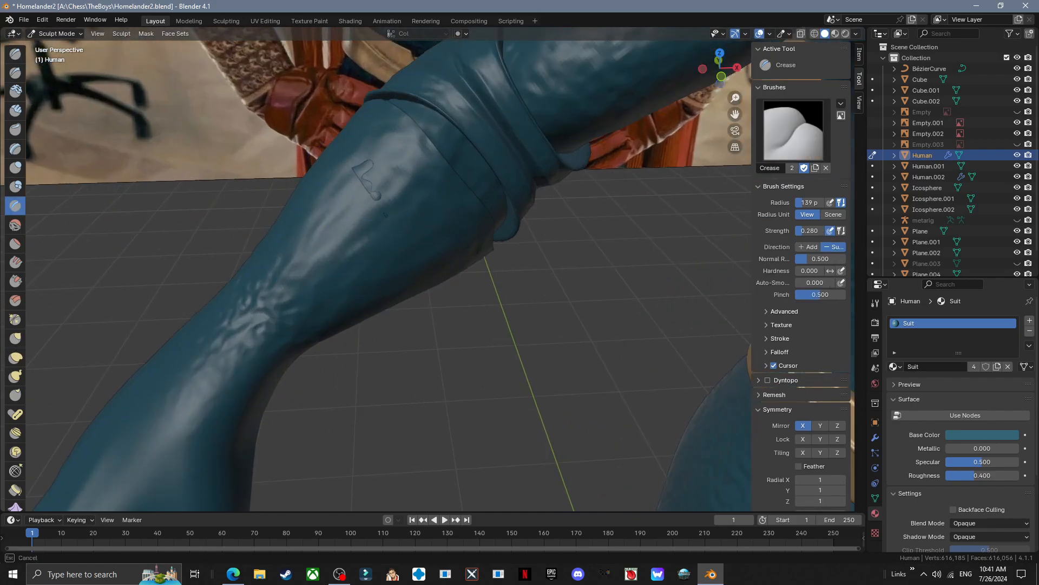
{"action": "mouse_move", "coordinate": [396, 231]}
{"action": "middle_mouse_down"}
{"action": "mouse_move", "coordinate": [295, 176]}
{"action": "mouse_move", "coordinate": [405, 242]}
{"action": "mouse_move", "coordinate": [311, 249]}
{"action": "mouse_move", "coordinate": [288, 283]}
{"action": "mouse_move", "coordinate": [379, 244]}
{"action": "middle_mouse_up"}
{"action": "scroll", "coordinate": [311, 249], "scroll_direction": "down", "scroll_amount": 4}
{"action": "left_click", "coordinate": [15, 225]}
{"action": "middle_click_drag", "start_coordinate": [414, 306], "coordinate": [485, 294]}
{"action": "right_click", "coordinate": [404, 331]}
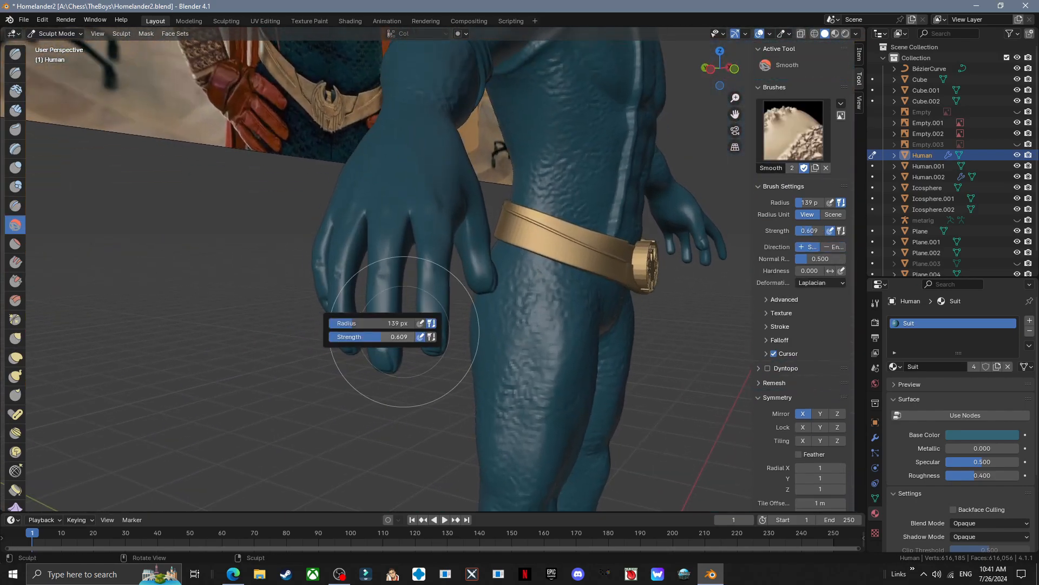
- Return to sculpting the glove and smooth away the fingernails and finger details at 139 px radius and 0.609 strength
{"action": "left_click", "coordinate": [60, 46]}
{"action": "left_click", "coordinate": [373, 189]}
{"action": "left_click", "coordinate": [57, 34]}
{"action": "left_click", "coordinate": [59, 69]}
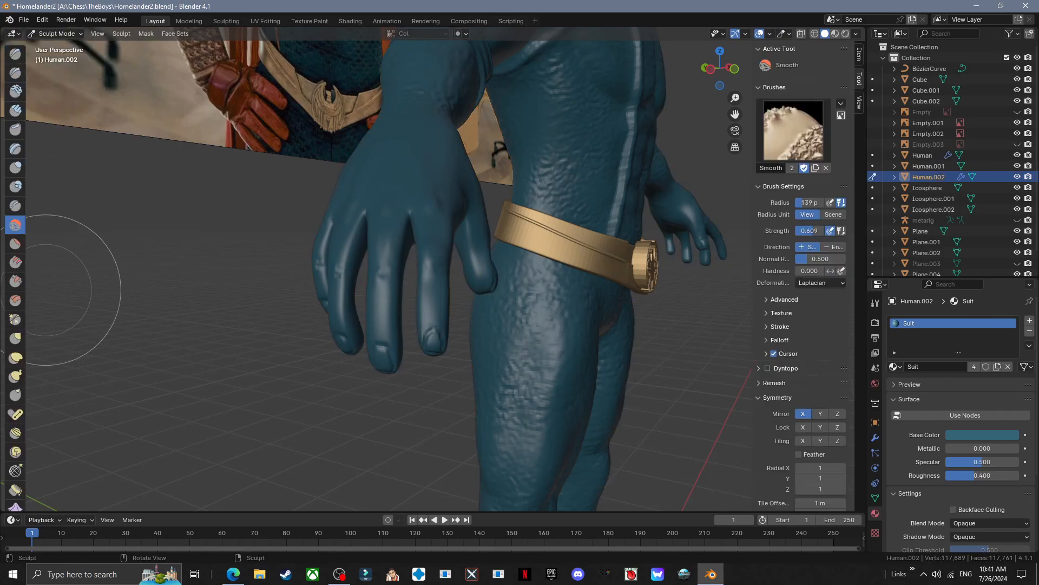
{"action": "middle_click_drag", "start_coordinate": [390, 271], "coordinate": [425, 259]}
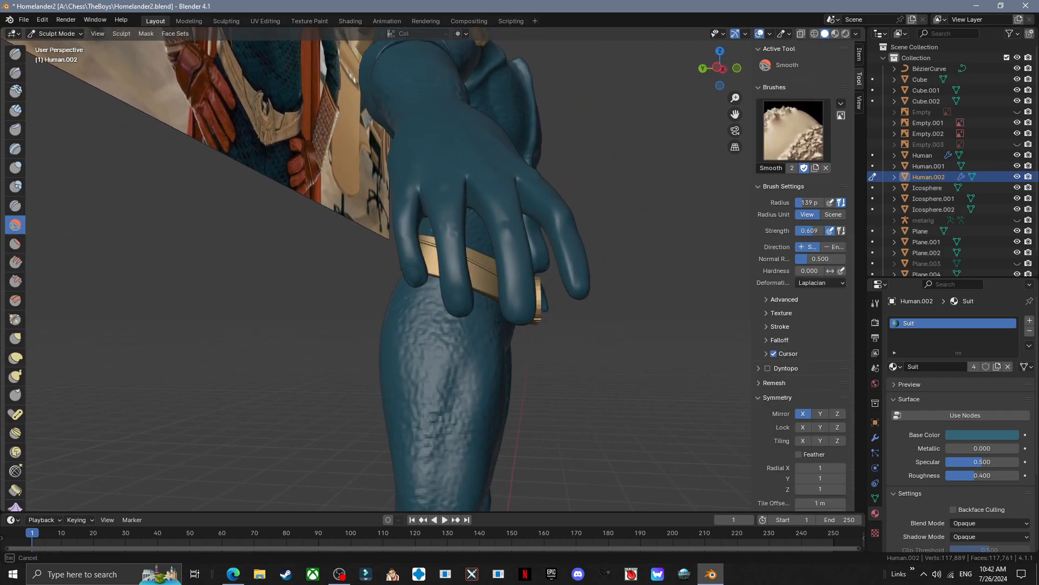
{"action": "mouse_move", "coordinate": [554, 228]}
{"action": "middle_mouse_down"}
{"action": "mouse_move", "coordinate": [466, 265]}
{"action": "mouse_move", "coordinate": [355, 270]}
{"action": "mouse_move", "coordinate": [325, 249]}
{"action": "mouse_move", "coordinate": [371, 270]}
{"action": "middle_mouse_up"}
- Inflate the glove's forearm and smooth its surface bumps
{"action": "left_click", "coordinate": [15, 168]}
{"action": "mouse_move", "coordinate": [292, 243]}
{"action": "middle_mouse_down"}
{"action": "mouse_move", "coordinate": [357, 287]}
{"action": "mouse_move", "coordinate": [433, 295]}
{"action": "mouse_move", "coordinate": [362, 289]}
{"action": "mouse_move", "coordinate": [428, 328]}
{"action": "mouse_move", "coordinate": [399, 343]}
{"action": "middle_mouse_up"}
{"action": "scroll", "coordinate": [425, 276], "scroll_direction": "down", "scroll_amount": 1}
{"action": "left_click_drag", "start_coordinate": [409, 271], "coordinate": [404, 284], "text": "shift"}
{"action": "mouse_move", "coordinate": [403, 285]}
{"action": "middle_mouse_down"}
{"action": "mouse_move", "coordinate": [346, 258]}
{"action": "mouse_move", "coordinate": [459, 181]}
{"action": "mouse_move", "coordinate": [416, 271]}
{"action": "mouse_move", "coordinate": [343, 325]}
{"action": "mouse_move", "coordinate": [275, 311]}
{"action": "mouse_move", "coordinate": [283, 326]}
{"action": "middle_mouse_up"}
{"action": "right_click", "coordinate": [283, 326]}
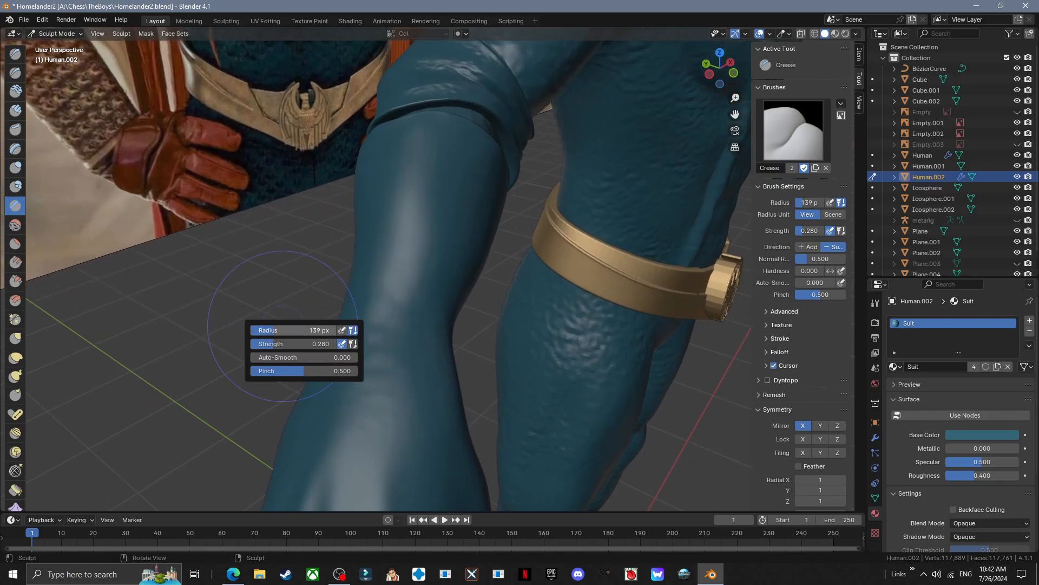
- Shape and smooth the glove's wrist area with the Draw and Smooth brushes at 83 px radius
{"action": "left_click", "coordinate": [15, 54]}
{"action": "scroll", "coordinate": [401, 303], "scroll_direction": "down", "scroll_amount": 3}
{"action": "scroll", "coordinate": [425, 356], "scroll_direction": "up", "scroll_amount": 2}
{"action": "mouse_move", "coordinate": [414, 325]}
{"action": "middle_mouse_down"}
{"action": "mouse_move", "coordinate": [425, 354]}
{"action": "mouse_move", "coordinate": [369, 323]}
{"action": "mouse_move", "coordinate": [382, 383]}
{"action": "mouse_move", "coordinate": [486, 315]}
{"action": "mouse_move", "coordinate": [424, 299]}
{"action": "mouse_move", "coordinate": [379, 319]}
{"action": "mouse_move", "coordinate": [455, 345]}
{"action": "middle_mouse_up"}
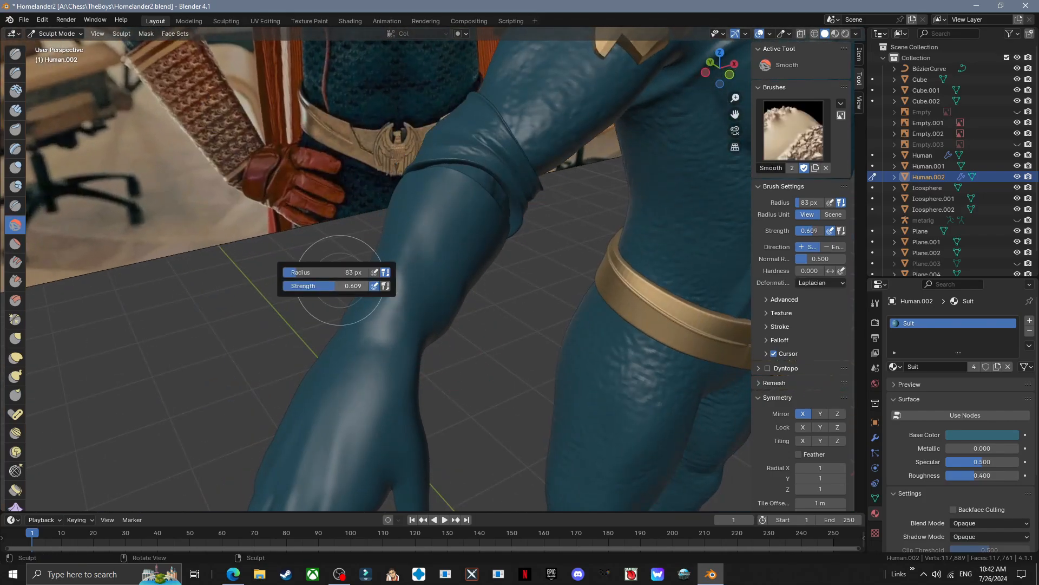
{"action": "mouse_move", "coordinate": [434, 288]}
{"action": "middle_mouse_down"}
{"action": "mouse_move", "coordinate": [379, 325]}
{"action": "mouse_move", "coordinate": [444, 303]}
{"action": "middle_mouse_up"}
{"action": "middle_click_drag", "start_coordinate": [390, 227], "coordinate": [433, 330]}
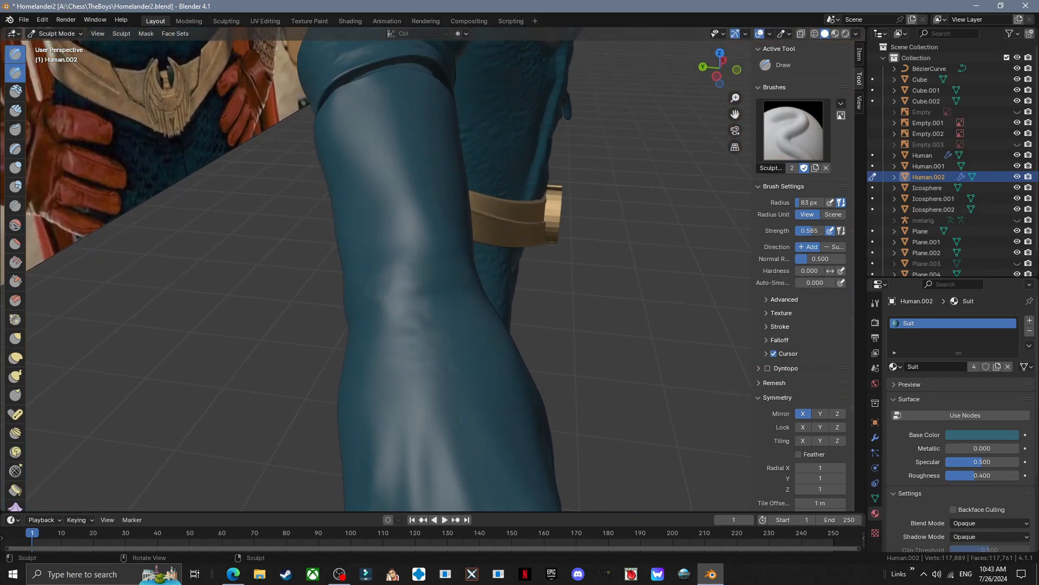
- Carve a crease around the glove's wrist with the Draw Sharp brush, subtracting at 52 px radius and 0.500 strength
{"action": "left_click_drag", "start_coordinate": [363, 337], "coordinate": [357, 337]}
{"action": "middle_click_drag", "start_coordinate": [387, 311], "coordinate": [392, 337]}
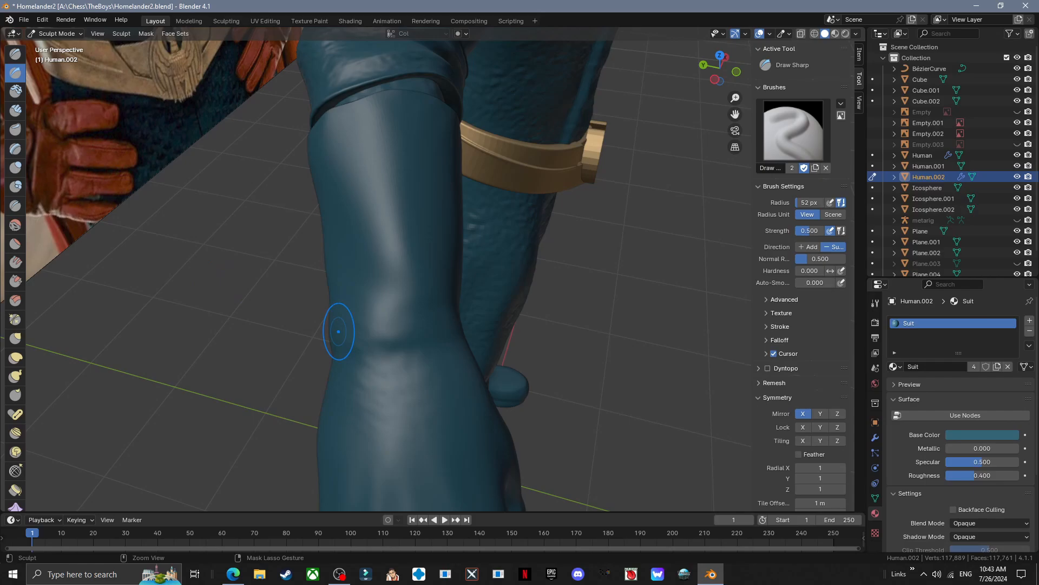
{"action": "scroll", "coordinate": [305, 251], "scroll_direction": "down", "scroll_amount": 5}
{"action": "middle_click_drag", "start_coordinate": [449, 321], "coordinate": [499, 373]}
{"action": "scroll", "coordinate": [496, 275], "scroll_direction": "up", "scroll_amount": 6}
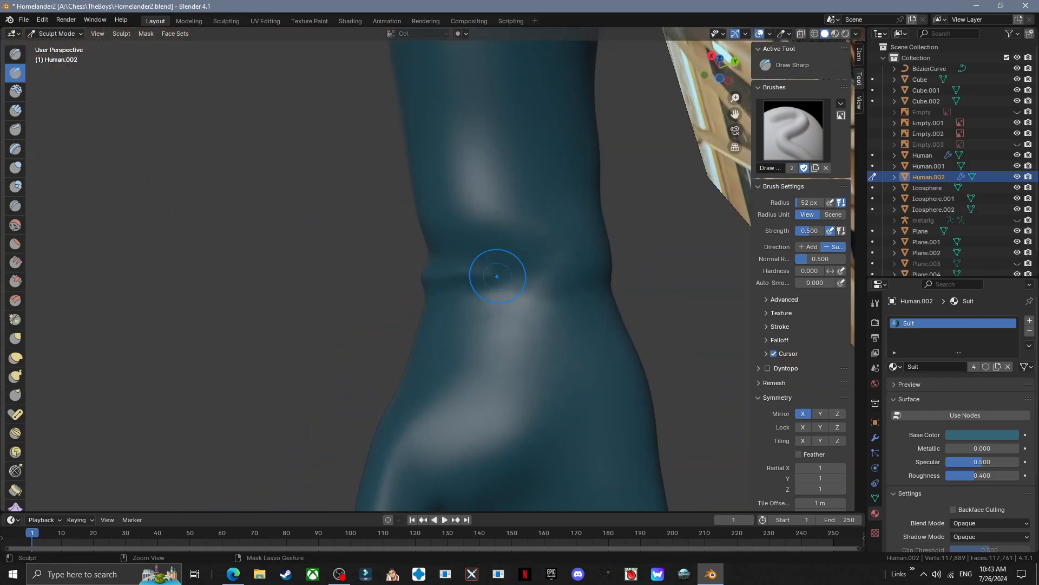
{"action": "middle_click_drag", "start_coordinate": [497, 274], "coordinate": [547, 303]}
- Tighten the ridge around the glove's wrist with the Pinch brush at 52 px radius and 0.500 strength
{"action": "left_click", "coordinate": [15, 320]}
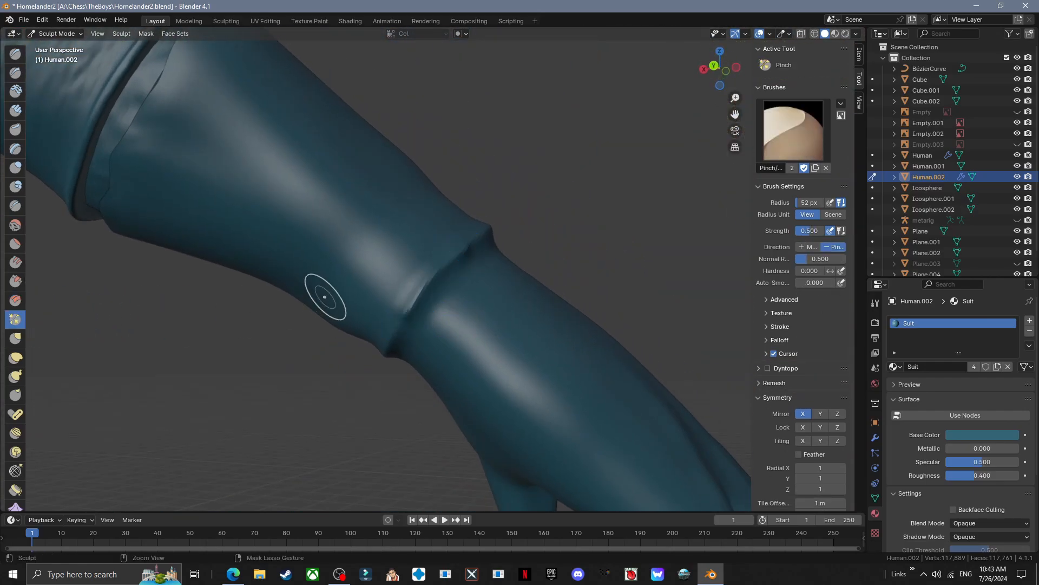
{"action": "scroll", "coordinate": [323, 291], "scroll_direction": "down", "scroll_amount": 2}
{"action": "mouse_move", "coordinate": [325, 291]}
{"action": "middle_mouse_down"}
{"action": "mouse_move", "coordinate": [263, 342]}
{"action": "mouse_move", "coordinate": [182, 338]}
{"action": "mouse_move", "coordinate": [161, 312]}
{"action": "mouse_move", "coordinate": [178, 293]}
{"action": "middle_mouse_up"}
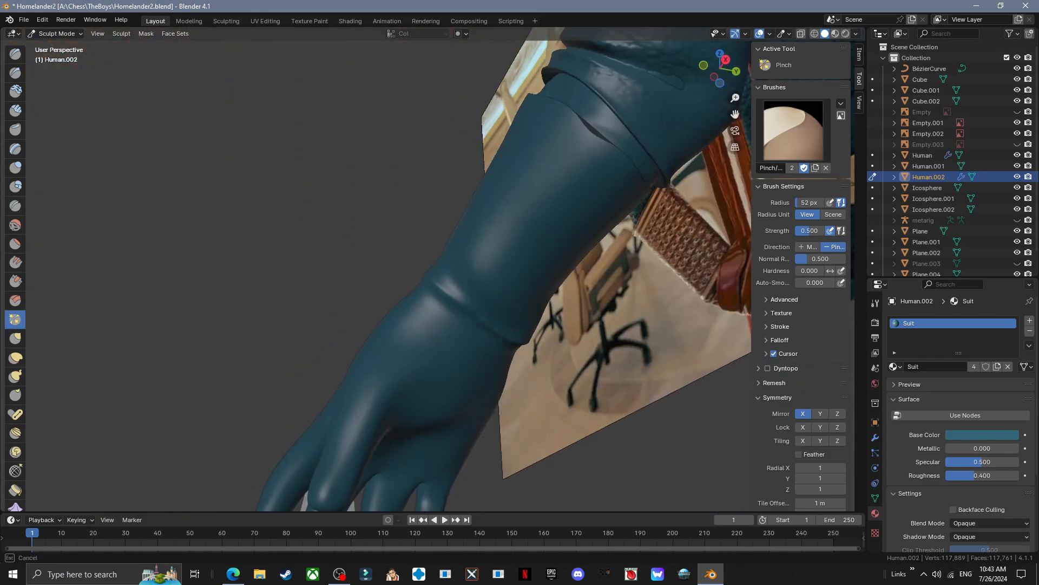
{"action": "middle_click_drag", "start_coordinate": [423, 269], "coordinate": [354, 271]}
{"action": "middle_click_drag", "start_coordinate": [558, 283], "coordinate": [498, 266]}
{"action": "middle_click_drag", "start_coordinate": [538, 215], "coordinate": [420, 295]}
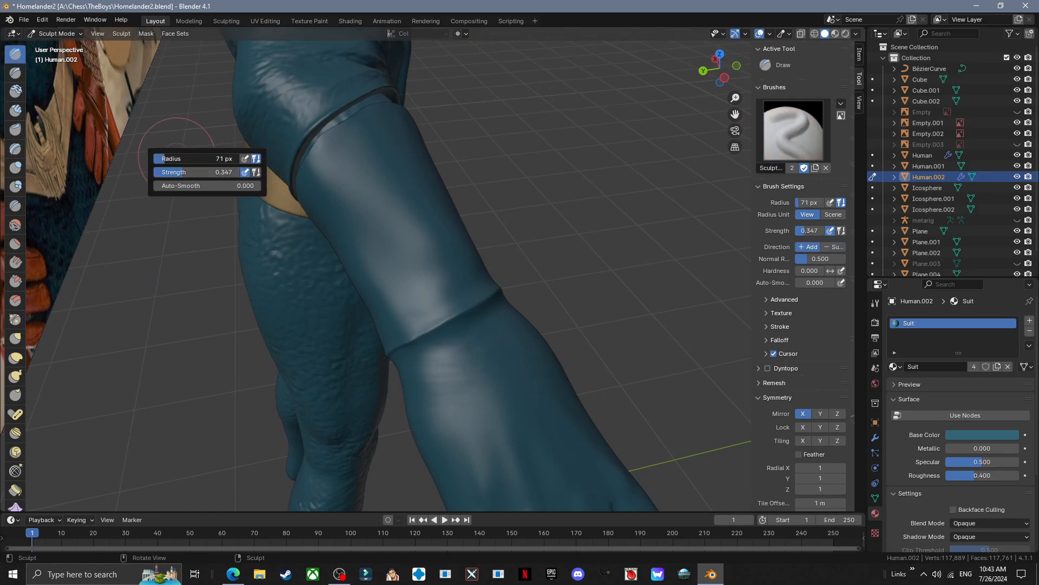
- Smooth the forearm next to the wrist ridge at 71 px radius and 0.852 strength
{"action": "mouse_move", "coordinate": [390, 165]}
{"action": "middle_mouse_down"}
{"action": "mouse_move", "coordinate": [550, 163]}
{"action": "mouse_move", "coordinate": [417, 176]}
{"action": "mouse_move", "coordinate": [387, 168]}
{"action": "mouse_move", "coordinate": [383, 301]}
{"action": "mouse_move", "coordinate": [446, 210]}
{"action": "mouse_move", "coordinate": [504, 270]}
{"action": "mouse_move", "coordinate": [479, 246]}
{"action": "mouse_move", "coordinate": [425, 230]}
{"action": "middle_mouse_up"}
{"action": "left_click_drag", "start_coordinate": [425, 230], "coordinate": [420, 234], "text": "shift"}
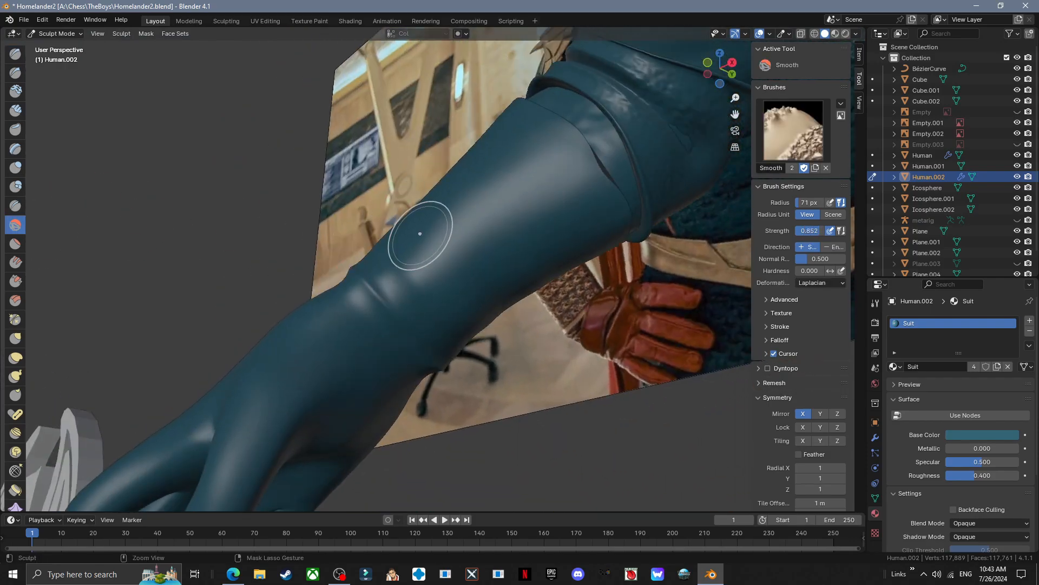
{"action": "mouse_move", "coordinate": [420, 234]}
{"action": "middle_mouse_down"}
{"action": "mouse_move", "coordinate": [460, 260]}
{"action": "mouse_move", "coordinate": [481, 241]}
{"action": "mouse_move", "coordinate": [348, 229]}
{"action": "middle_mouse_up"}
- Return to Object Mode and replace the glove's Suit material with a new material named Gloves
{"action": "left_click", "coordinate": [56, 34]}
{"action": "left_click", "coordinate": [57, 47]}
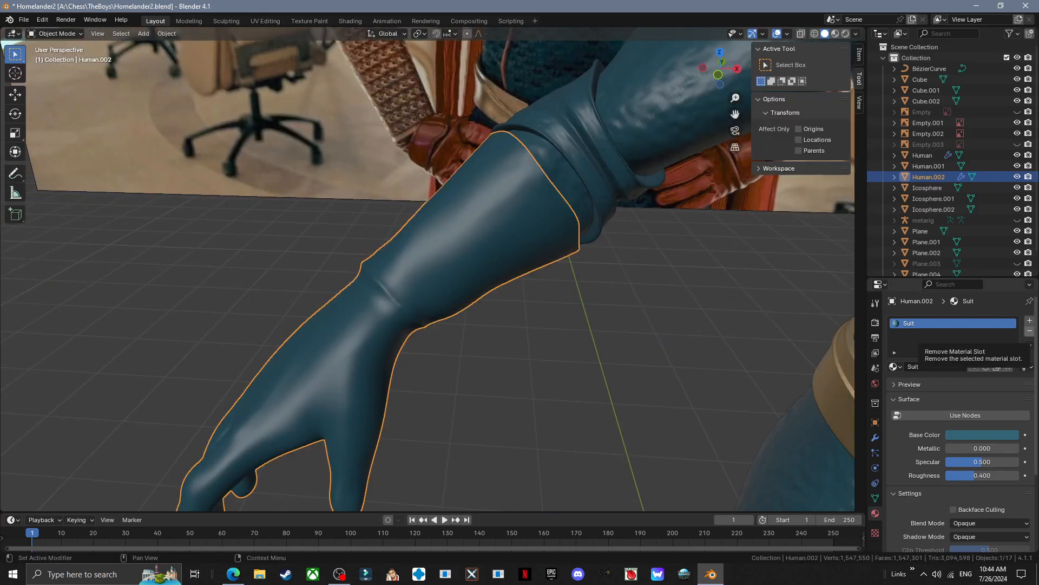
{"action": "left_click", "coordinate": [1030, 331]}
{"action": "left_click", "coordinate": [953, 367]}
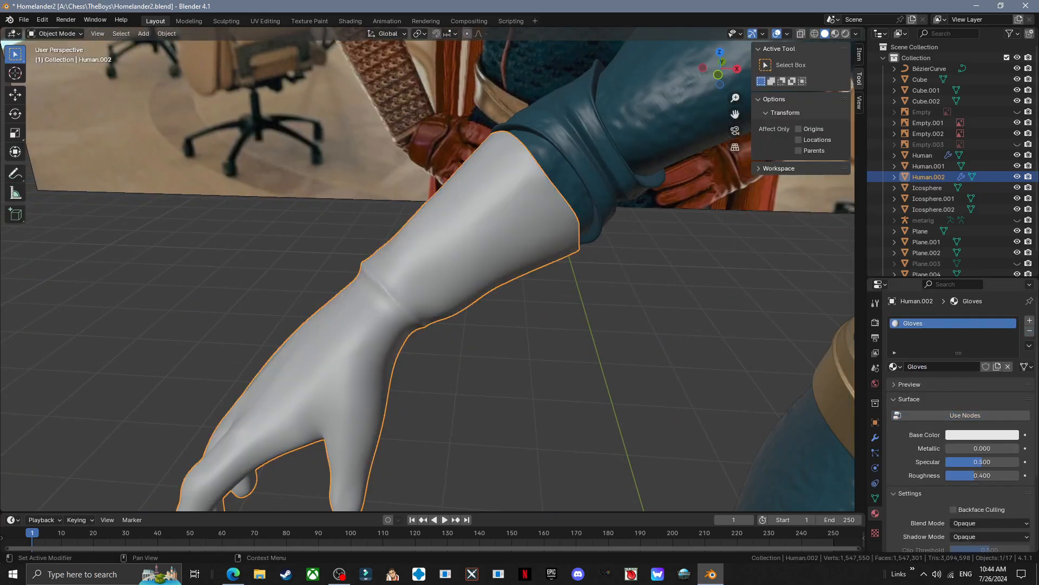
- Set the Gloves material's base color to dark red and its roughness to 0.270
{"action": "left_click", "coordinate": [978, 435]}
{"action": "left_click_drag", "start_coordinate": [954, 350], "coordinate": [953, 351]}
{"action": "left_click_drag", "start_coordinate": [1011, 274], "coordinate": [1010, 332]}
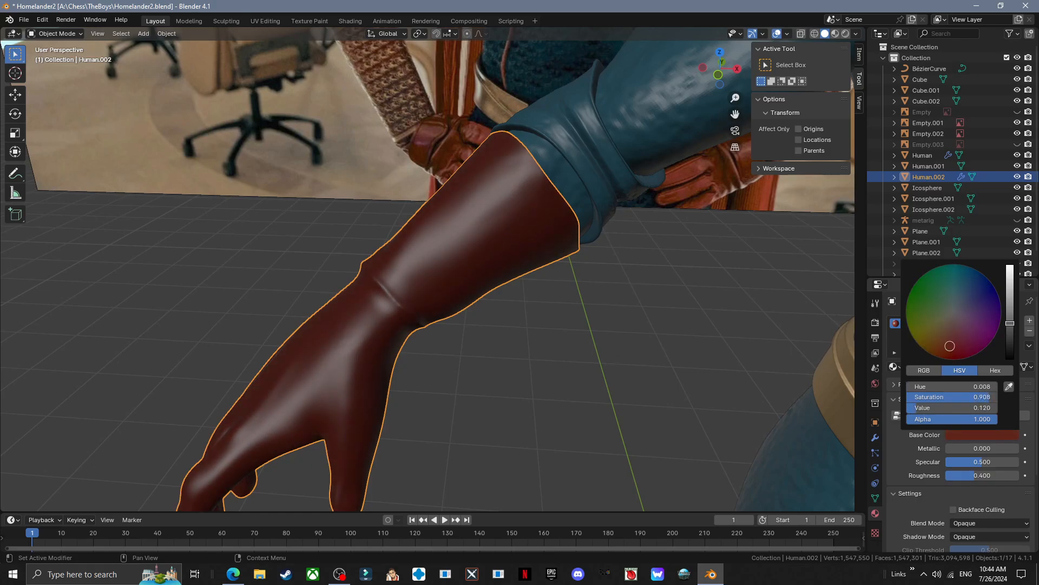
{"action": "left_click_drag", "start_coordinate": [1010, 322], "coordinate": [1010, 315]}
{"action": "scroll", "coordinate": [569, 282], "scroll_direction": "down", "scroll_amount": 1}
{"action": "middle_click_drag", "start_coordinate": [568, 281], "coordinate": [598, 277]}
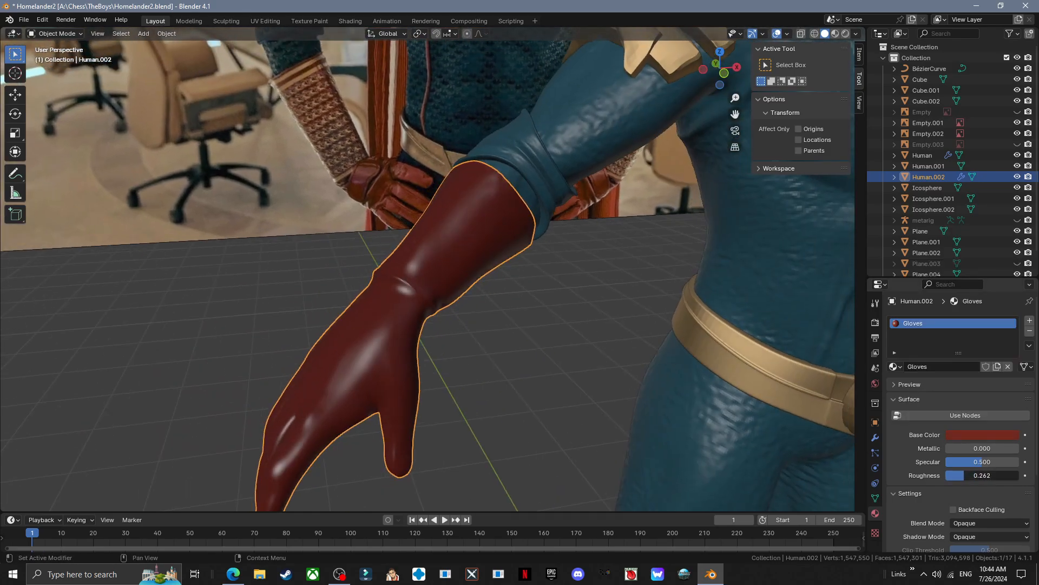
{"action": "left_click", "coordinate": [978, 434]}
{"action": "scroll", "coordinate": [569, 281], "scroll_direction": "down", "scroll_amount": 1}
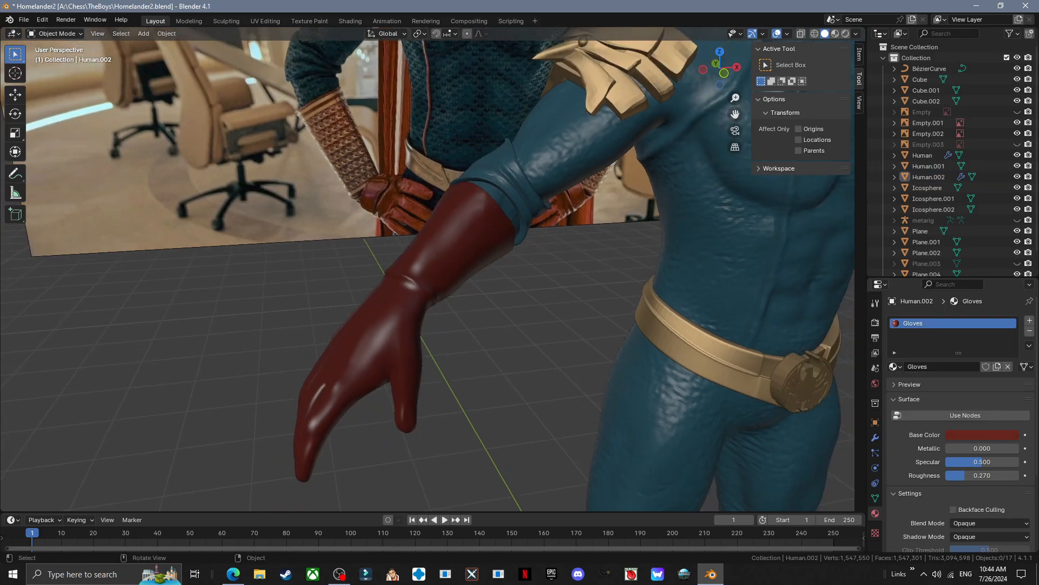
- Select the edge loop around the glove's wrist ridge in Edit Mode and shape it into a crisp cuff edge
{"action": "scroll", "coordinate": [541, 282], "scroll_direction": "up", "scroll_amount": 2}
{"action": "middle_click_drag", "start_coordinate": [542, 282], "coordinate": [602, 317]}
{"action": "left_click", "coordinate": [57, 58]}
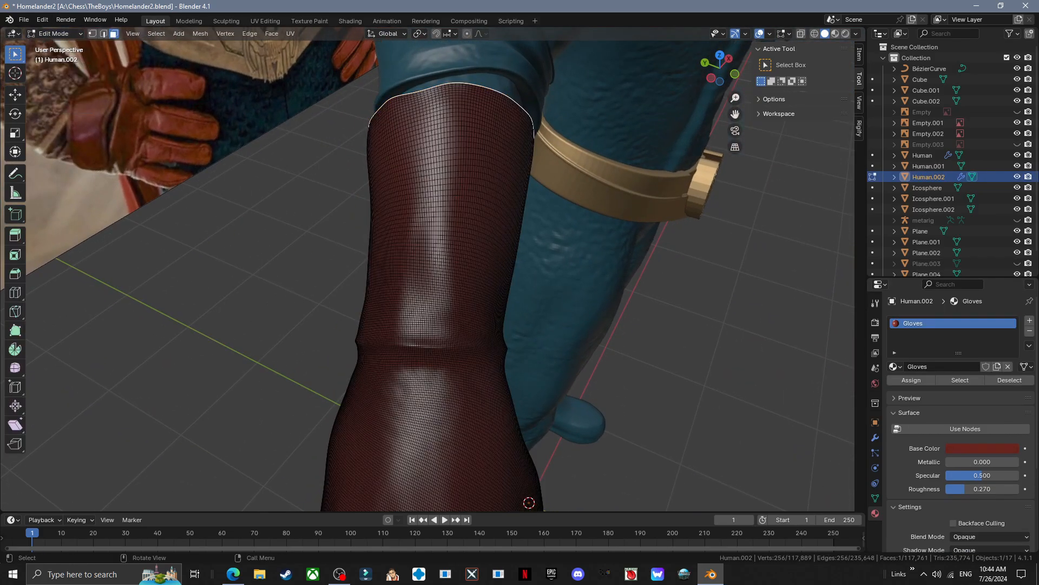
{"action": "scroll", "coordinate": [433, 281], "scroll_direction": "up", "scroll_amount": 4}
{"action": "middle_click_drag", "start_coordinate": [433, 325], "coordinate": [400, 187], "text": "shift"}
{"action": "scroll", "coordinate": [401, 187], "scroll_direction": "down", "scroll_amount": 2}
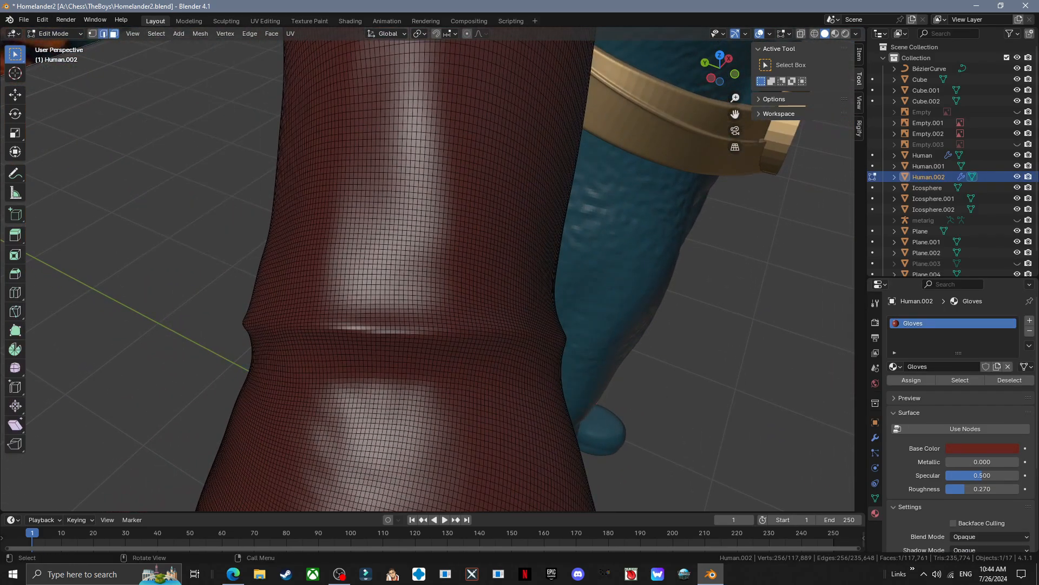
{"action": "left_click", "coordinate": [381, 331]}
{"action": "key", "text": "Tab"}
{"action": "scroll", "coordinate": [384, 332], "scroll_direction": "down", "scroll_amount": 5}
{"action": "scroll", "coordinate": [383, 333], "scroll_direction": "up", "scroll_amount": 5}
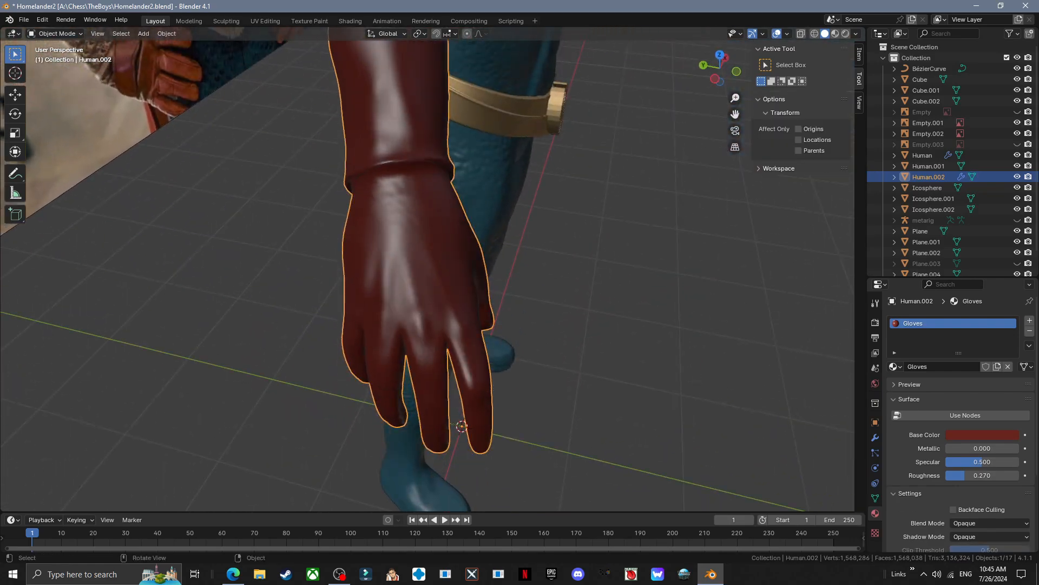
{"action": "key", "text": "Tab"}
{"action": "key", "text": "Tab"}
{"action": "scroll", "coordinate": [696, 417], "scroll_direction": "down", "scroll_amount": 4}
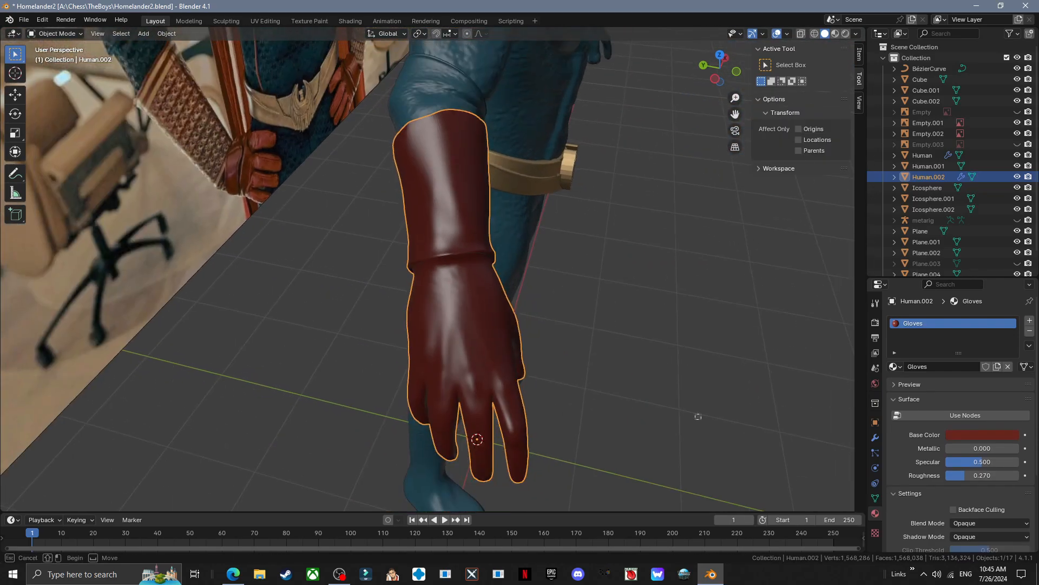
- Add a cube mesh and move it beside the gloved hand
{"action": "left_click", "coordinate": [696, 418]}
{"action": "scroll", "coordinate": [696, 418], "scroll_direction": "down", "scroll_amount": 2}
{"action": "middle_click_drag", "start_coordinate": [697, 418], "coordinate": [661, 403]}
{"action": "left_click", "coordinate": [144, 33]}
{"action": "mouse_move", "coordinate": [159, 46]}
{"action": "left_click", "coordinate": [249, 57]}
{"action": "middle_click_drag", "start_coordinate": [547, 260], "coordinate": [465, 232]}
{"action": "key", "text": "g"}
{"action": "left_click", "coordinate": [663, 176]}
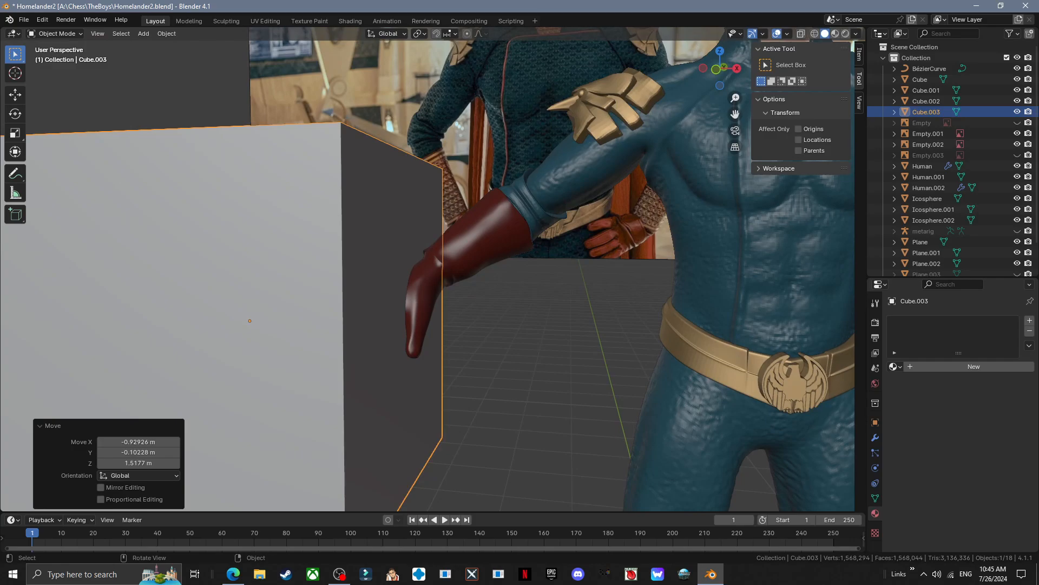
{"action": "key", "text": "g"}
{"action": "left_click", "coordinate": [704, 100]}
- Scale the cube down and flatten it along Z into a thin plate next to the hand
{"action": "key", "text": "s"}
{"action": "key", "text": "z"}
{"action": "left_click", "coordinate": [427, 272]}
{"action": "middle_click_drag", "start_coordinate": [428, 271], "coordinate": [437, 370]}
{"action": "scroll", "coordinate": [450, 368], "scroll_direction": "up", "scroll_amount": 4}
{"action": "scroll", "coordinate": [449, 368], "scroll_direction": "down", "scroll_amount": 3}
- Slant the plate's wrist-side edge by moving its front corner about 0.2 m along X in Edit Mode
{"action": "key", "text": "Tab"}
{"action": "left_click_drag", "start_coordinate": [440, 288], "coordinate": [472, 322]}
{"action": "key", "text": "g"}
{"action": "key", "text": "x"}
{"action": "left_click", "coordinate": [522, 306]}
- Cut an edge loop along the plate's length and move its wrist-side vertices outward to bend the slanted edge
{"action": "key", "text": "ctrl+r"}
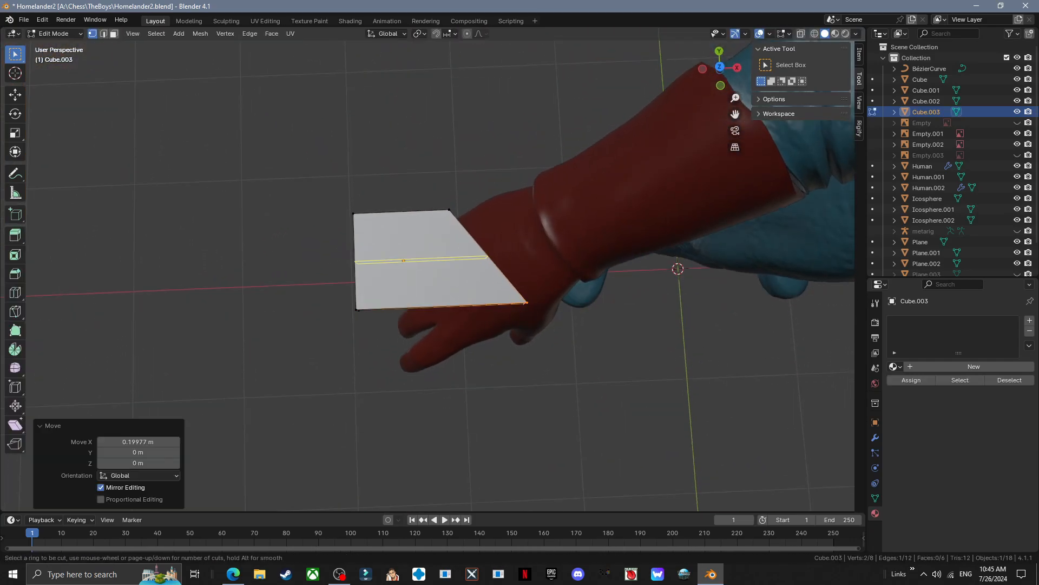
{"action": "double_click", "coordinate": [501, 282]}
{"action": "middle_click_drag", "start_coordinate": [501, 282], "coordinate": [422, 233]}
{"action": "left_click_drag", "start_coordinate": [467, 255], "coordinate": [501, 292]}
{"action": "left_click", "coordinate": [501, 303]}
{"action": "middle_click_drag", "start_coordinate": [501, 303], "coordinate": [488, 200]}
- Cut an edge loop across the plate and shift its front vertices inward along Y and toward the wrist along X
{"action": "key", "text": "ctrl+r"}
{"action": "double_click", "coordinate": [485, 348]}
{"action": "middle_click_drag", "start_coordinate": [485, 348], "coordinate": [477, 400]}
{"action": "left_click_drag", "start_coordinate": [452, 398], "coordinate": [488, 433]}
{"action": "key", "text": "g"}
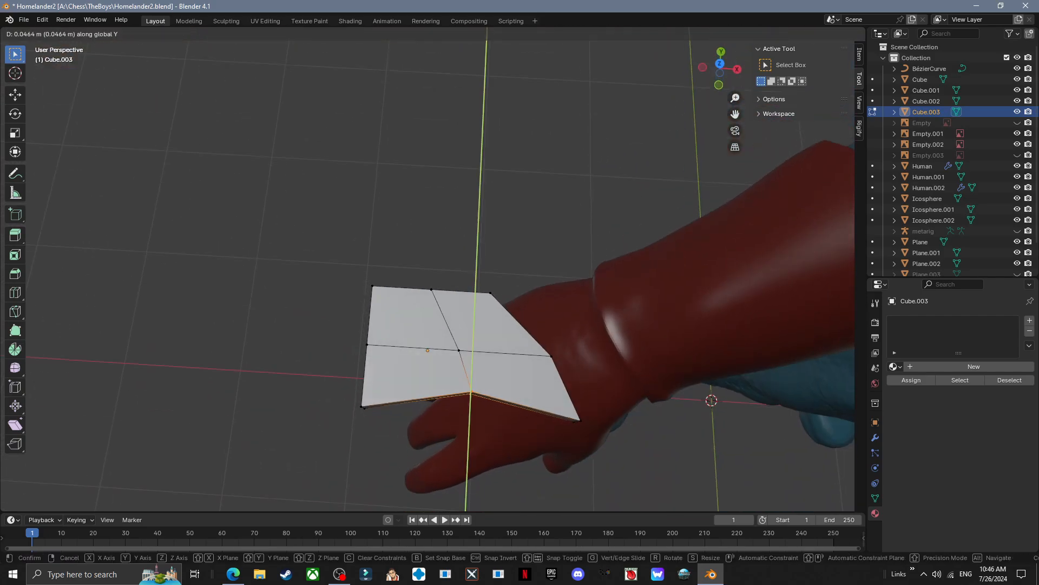
{"action": "left_click", "coordinate": [487, 414]}
{"action": "key", "text": "g"}
{"action": "key", "text": "x"}
{"action": "left_click", "coordinate": [504, 414]}
- Add a crosswise loop in the plate's wrist-side section and adjust its front vertices along X and Y
{"action": "key", "text": "ctrl+r"}
{"action": "double_click", "coordinate": [507, 355]}
{"action": "left_click_drag", "start_coordinate": [512, 390], "coordinate": [550, 430]}
{"action": "key", "text": "g"}
{"action": "key", "text": "x"}
{"action": "left_click", "coordinate": [531, 417]}
{"action": "key", "text": "g"}
{"action": "key", "text": "x"}
{"action": "left_click", "coordinate": [528, 417]}
{"action": "key", "text": "g"}
{"action": "key", "text": "y"}
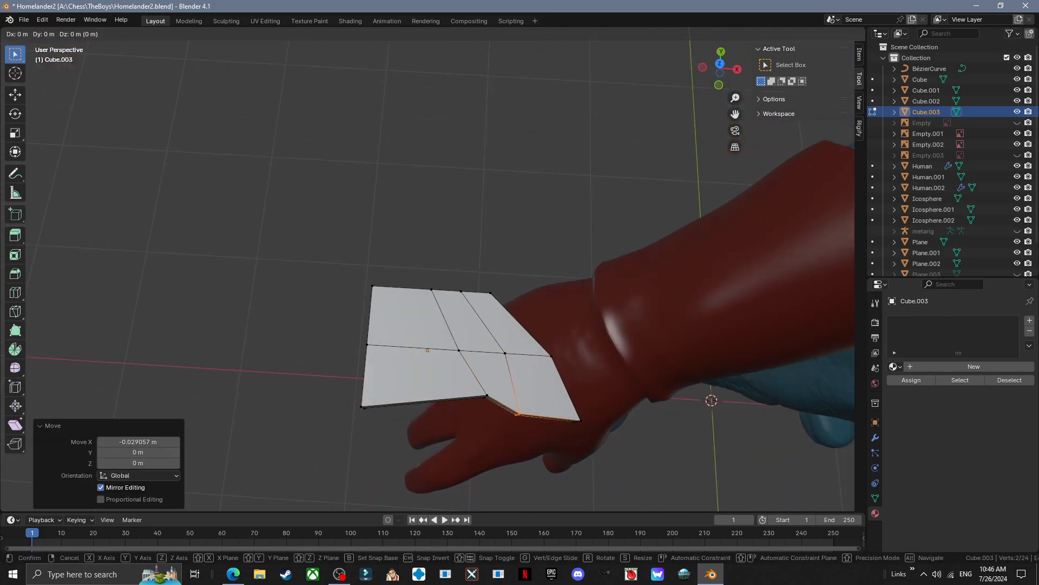
{"action": "left_click", "coordinate": [528, 418]}
{"action": "mouse_move", "coordinate": [528, 418]}
{"action": "middle_mouse_down"}
{"action": "mouse_move", "coordinate": [535, 362]}
{"action": "mouse_move", "coordinate": [537, 403]}
{"action": "middle_mouse_up"}
- Cut a lengthwise loop through the plate's front half and move its wrist-side vertices along X to round the tip
{"action": "key", "text": "ctrl+r"}
{"action": "double_click", "coordinate": [517, 353]}
{"action": "middle_click_drag", "start_coordinate": [518, 353], "coordinate": [433, 352]}
{"action": "left_click_drag", "start_coordinate": [431, 354], "coordinate": [471, 401]}
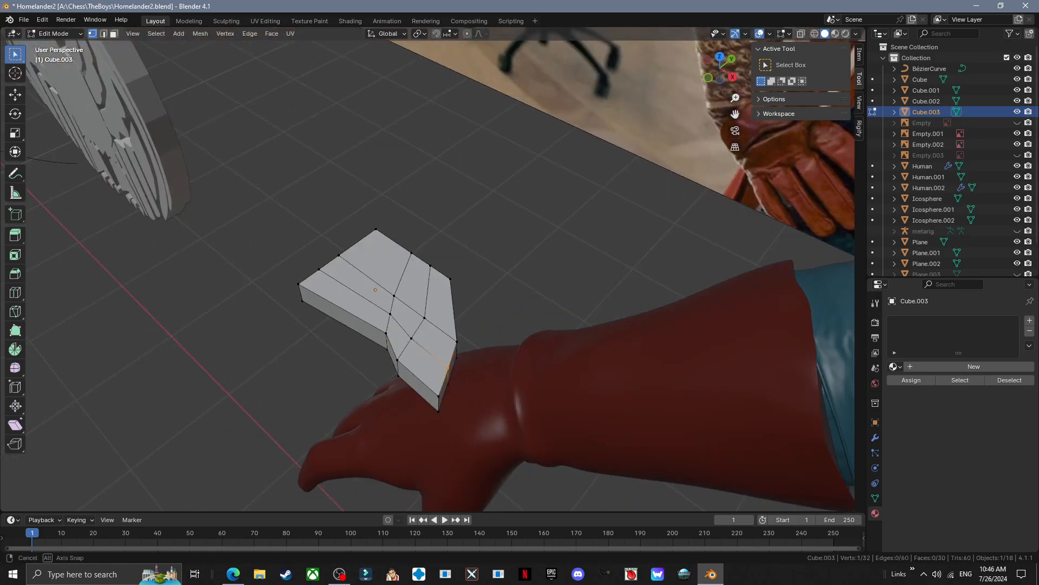
{"action": "middle_click_drag", "start_coordinate": [471, 400], "coordinate": [503, 358]}
{"action": "key", "text": "g"}
{"action": "key", "text": "x"}
{"action": "left_click", "coordinate": [390, 417]}
- Add a crosswise loop near the plate's wrist-side edge and position its front vertices along X
{"action": "key", "text": "ctrl+r"}
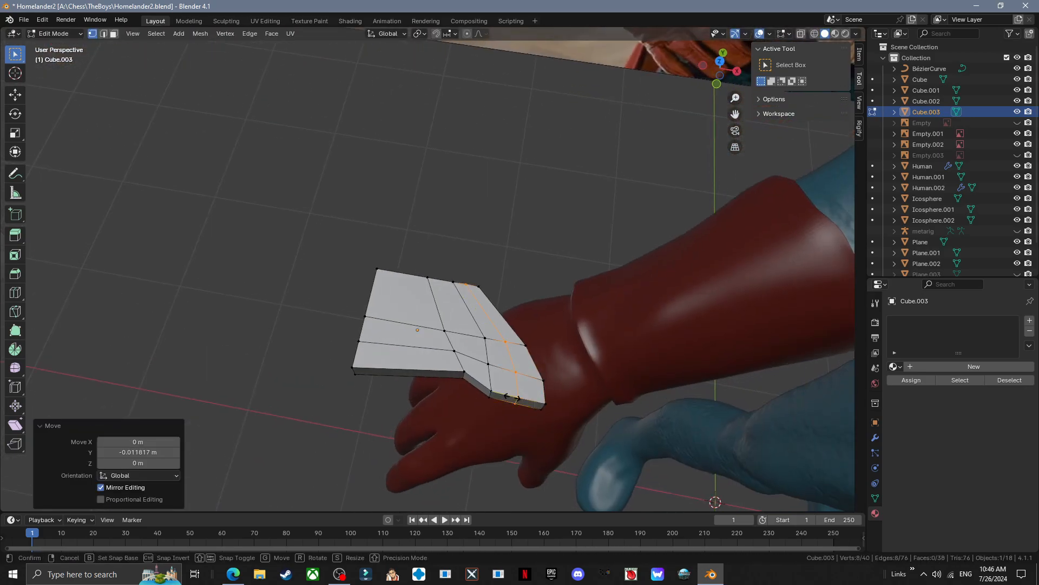
{"action": "double_click", "coordinate": [517, 354]}
{"action": "left_click_drag", "start_coordinate": [512, 382], "coordinate": [547, 419]}
{"action": "key", "text": "g"}
{"action": "key", "text": "x"}
{"action": "left_click", "coordinate": [531, 406]}
{"action": "key", "text": "g"}
{"action": "key", "text": "x"}
{"action": "middle_click_drag", "start_coordinate": [536, 403], "coordinate": [582, 376]}
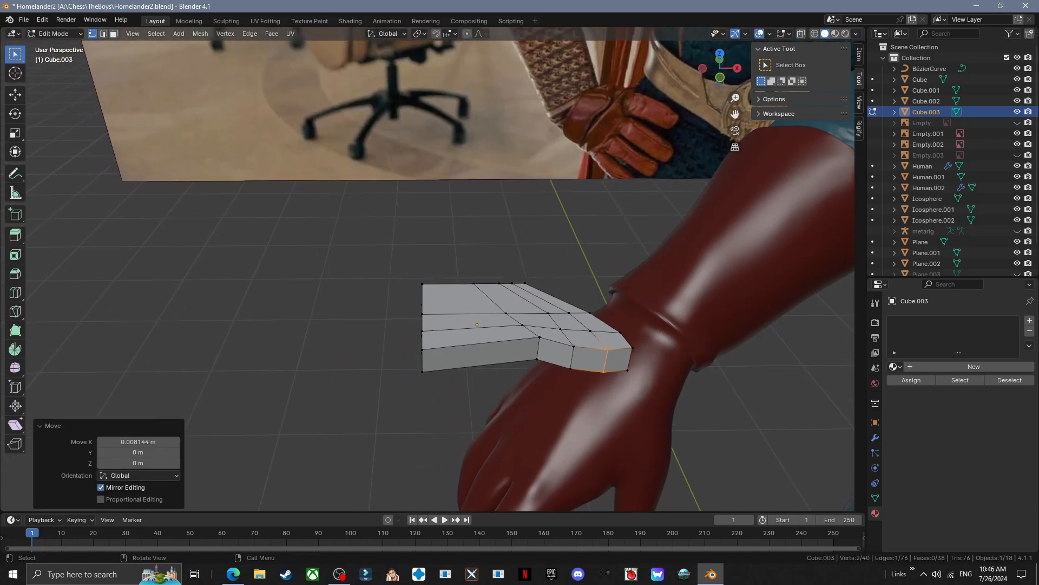
- Move the vertices at the plate's wrist-side front corner along X and Y to refine the rounded tip
{"action": "left_click_drag", "start_coordinate": [616, 335], "coordinate": [650, 385]}
{"action": "middle_click_drag", "start_coordinate": [650, 384], "coordinate": [585, 382]}
{"action": "key", "text": "g"}
{"action": "key", "text": "x"}
{"action": "left_click", "coordinate": [625, 414]}
{"action": "key", "text": "g"}
{"action": "key", "text": "y"}
- Bevel the plate's outer front corner by moving only its corner vertices inward along X and adjusting them along Y
{"action": "left_click_drag", "start_coordinate": [403, 371], "coordinate": [449, 428]}
{"action": "key", "text": "g"}
{"action": "key", "text": "x"}
{"action": "left_click", "coordinate": [469, 419]}
{"action": "middle_click_drag", "start_coordinate": [468, 419], "coordinate": [573, 346]}
{"action": "key", "text": "ctrl+z"}
{"action": "left_click_drag", "start_coordinate": [514, 291], "coordinate": [532, 318], "text": "ctrl"}
{"action": "key", "text": "g"}
{"action": "key", "text": "x"}
{"action": "middle_click_drag", "start_coordinate": [533, 318], "coordinate": [460, 346]}
{"action": "left_click", "coordinate": [460, 414]}
{"action": "key", "text": "g"}
{"action": "key", "text": "y"}
{"action": "left_click", "coordinate": [458, 404]}
- Lengthen the plate by moving its outer end vertices about 0.08 m outward along X
{"action": "left_click_drag", "start_coordinate": [393, 283], "coordinate": [444, 391]}
{"action": "key", "text": "g"}
{"action": "key", "text": "x"}
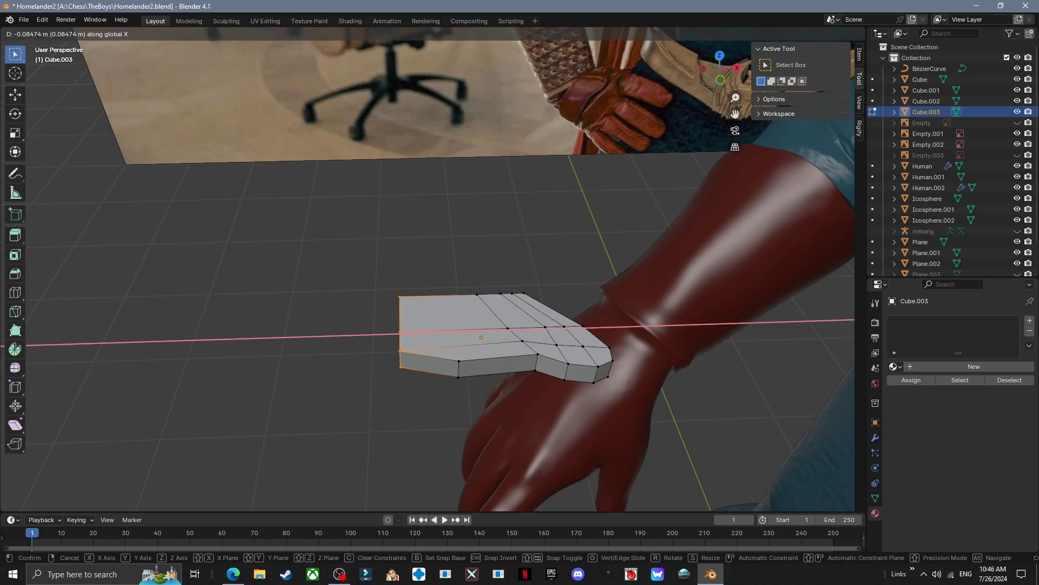
{"action": "left_click", "coordinate": [410, 390]}
- Adjust the vertices of the beveled front corner along X and Y and add a crosswise loop to the outer section
{"action": "left_click_drag", "start_coordinate": [441, 348], "coordinate": [481, 385]}
{"action": "key", "text": "g"}
{"action": "key", "text": "x"}
{"action": "left_click", "coordinate": [460, 385]}
{"action": "key", "text": "g"}
{"action": "key", "text": "y"}
{"action": "left_click", "coordinate": [460, 381]}
{"action": "key", "text": "ctrl+r"}
{"action": "left_click", "coordinate": [460, 373]}
- Return to Object Mode and scale the whole plate
{"action": "key", "text": "Tab"}
{"action": "middle_click_drag", "start_coordinate": [460, 373], "coordinate": [487, 335]}
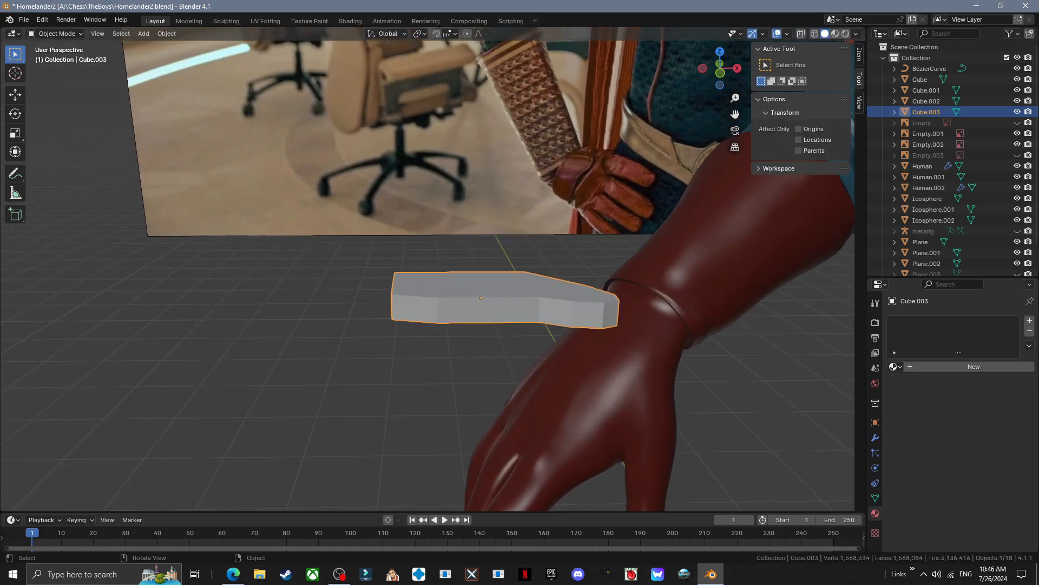
{"action": "key", "text": "s"}
{"action": "left_click", "coordinate": [552, 371]}
- Extrude the plate's top faces inward at 0.846 scale and widen them by 1.027 along X
{"action": "key", "text": "Tab"}
{"action": "key", "text": "3"}
{"action": "left_click_drag", "start_coordinate": [342, 363], "coordinate": [353, 373]}
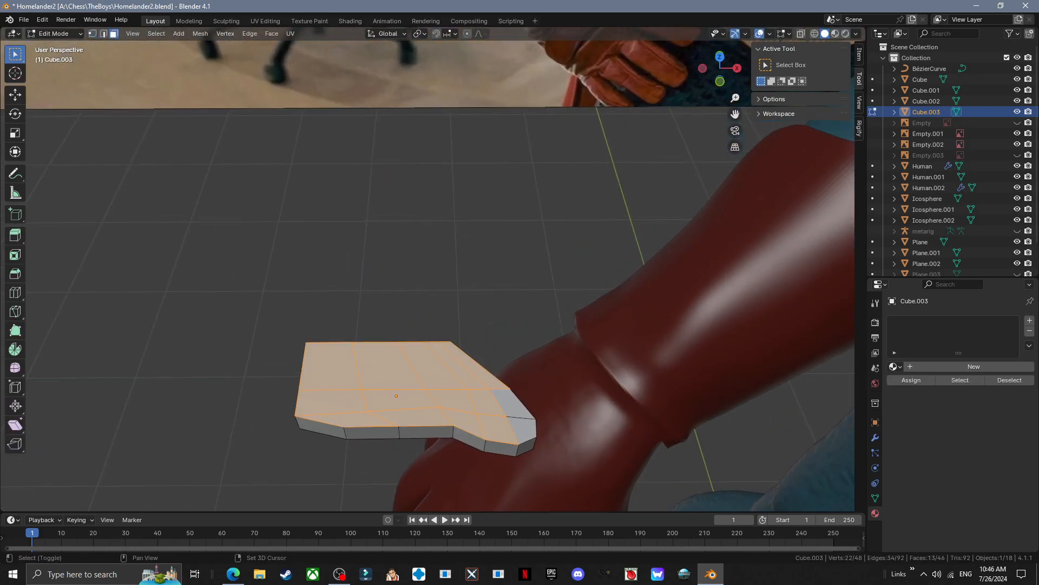
{"action": "key", "text": "s"}
{"action": "left_click", "coordinate": [625, 399]}
{"action": "middle_click_drag", "start_coordinate": [625, 398], "coordinate": [629, 386]}
{"action": "key", "text": "s"}
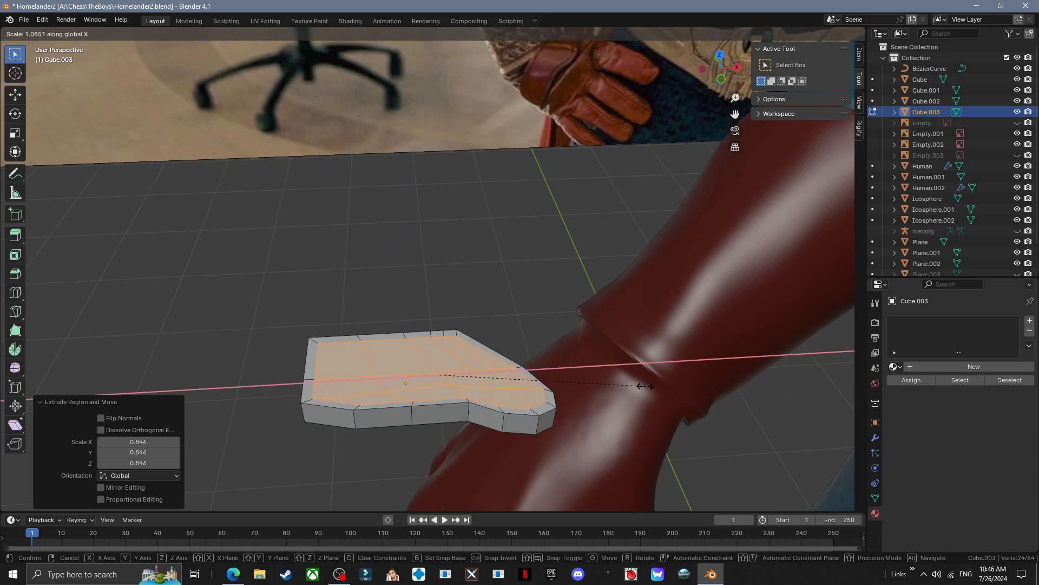
{"action": "left_click", "coordinate": [644, 386]}
- Extrude the inner top faces inward again at about 0.95 scale and raise the center panel about 0.016 m
{"action": "key", "text": "e"}
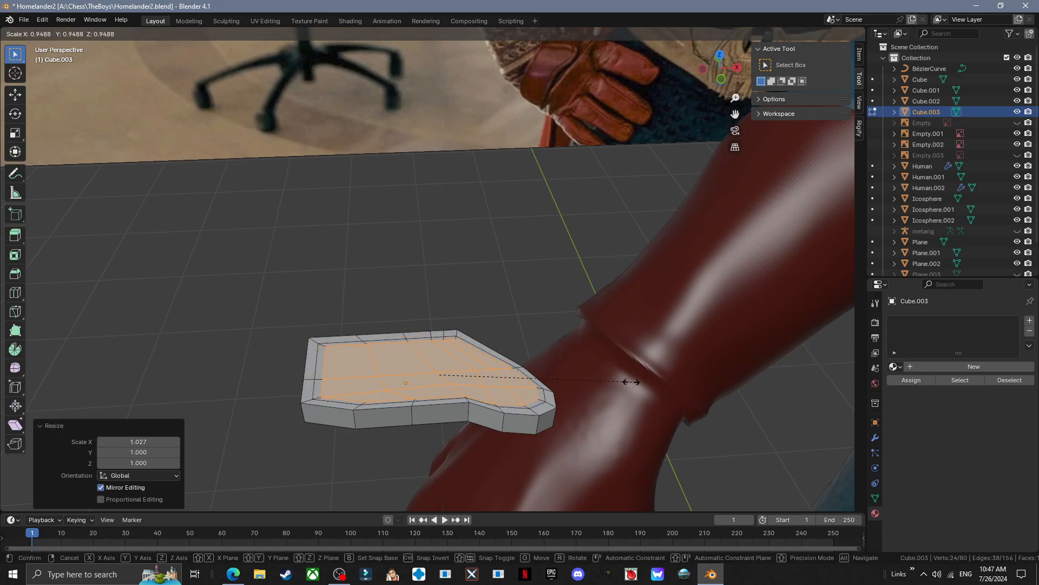
{"action": "left_click", "coordinate": [630, 382]}
{"action": "middle_click_drag", "start_coordinate": [631, 382], "coordinate": [634, 368]}
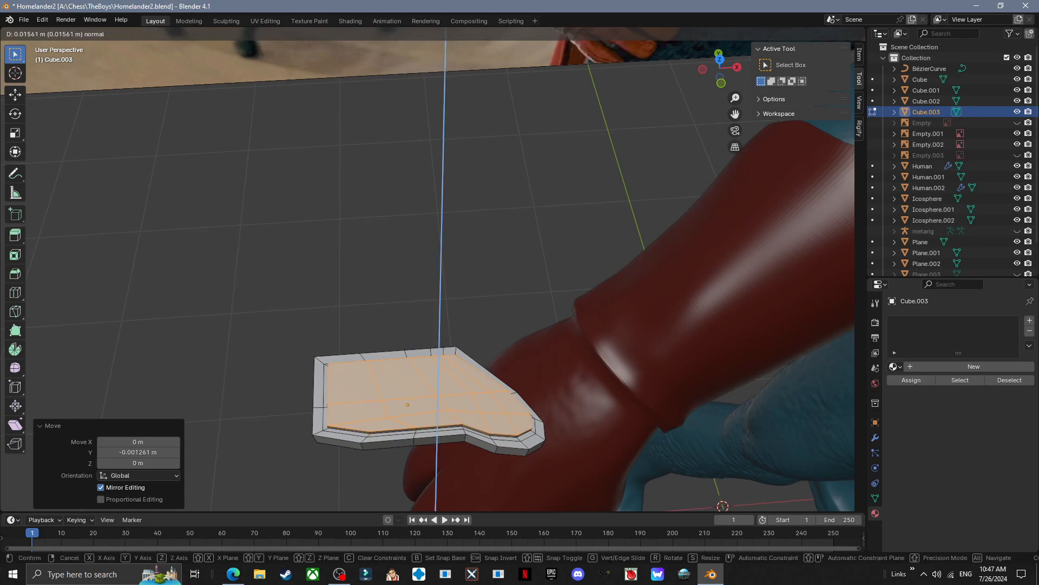
{"action": "left_click", "coordinate": [634, 373]}
- Select the ring of outer rim faces and extrude it upward into a raised border around the center panel
{"action": "middle_click_drag", "start_coordinate": [633, 374], "coordinate": [634, 331], "text": "shift"}
{"action": "scroll", "coordinate": [595, 362], "scroll_direction": "up", "scroll_amount": 1}
{"action": "left_click", "coordinate": [546, 399]}
{"action": "left_click", "coordinate": [314, 340], "text": "ctrl"}
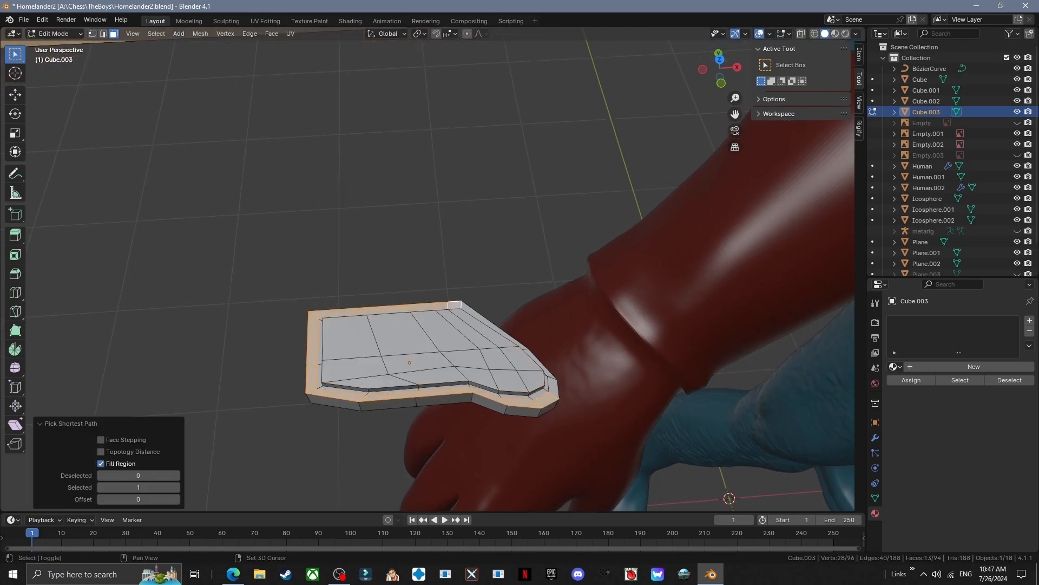
{"action": "middle_click_drag", "start_coordinate": [455, 305], "coordinate": [456, 270]}
{"action": "left_click", "coordinate": [548, 366], "text": "ctrl+shift"}
{"action": "key", "text": "e"}
{"action": "left_click", "coordinate": [548, 358]}
{"action": "key", "text": "Tab"}
{"action": "scroll", "coordinate": [548, 357], "scroll_direction": "down", "scroll_amount": 1}
{"action": "middle_click_drag", "start_coordinate": [548, 357], "coordinate": [568, 335]}
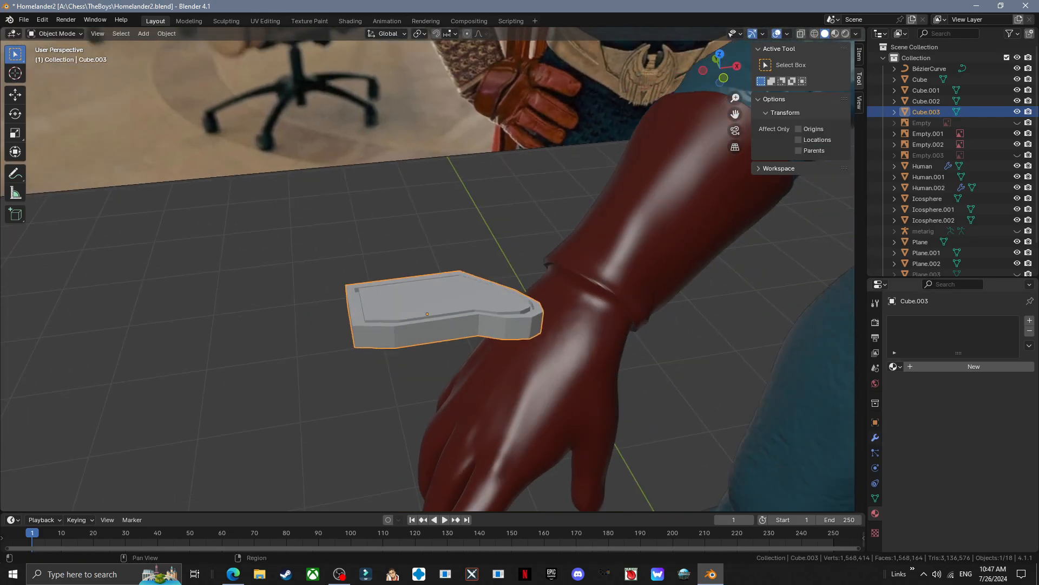
{"action": "mouse_move", "coordinate": [905, 313]}
{"action": "left_click", "coordinate": [954, 334]}
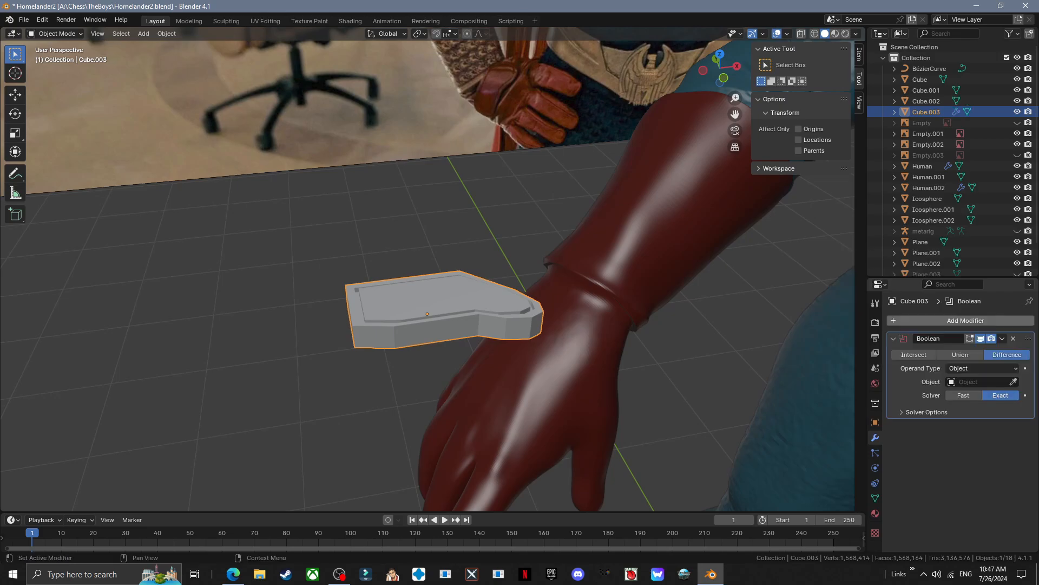
{"action": "left_click", "coordinate": [906, 318]}
{"action": "left_click", "coordinate": [1014, 338]}
- Add a Subdivision Surface modifier to the plate with viewport levels at 2 and expand its advanced settings
{"action": "left_click", "coordinate": [986, 322]}
{"action": "mouse_move", "coordinate": [986, 323]}
{"action": "left_click", "coordinate": [860, 464]}
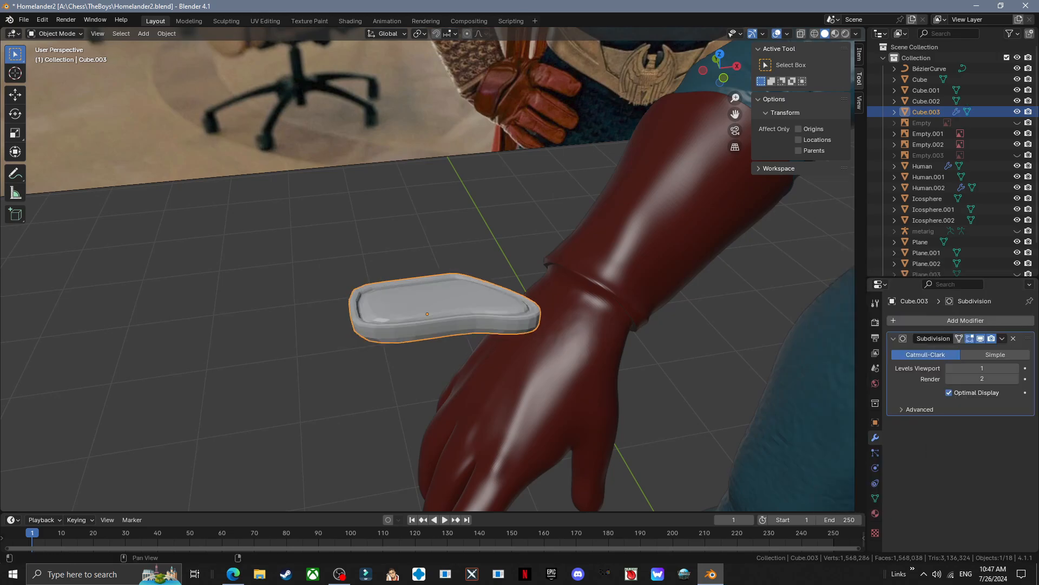
{"action": "middle_click_drag", "start_coordinate": [482, 314], "coordinate": [433, 317], "text": "shift"}
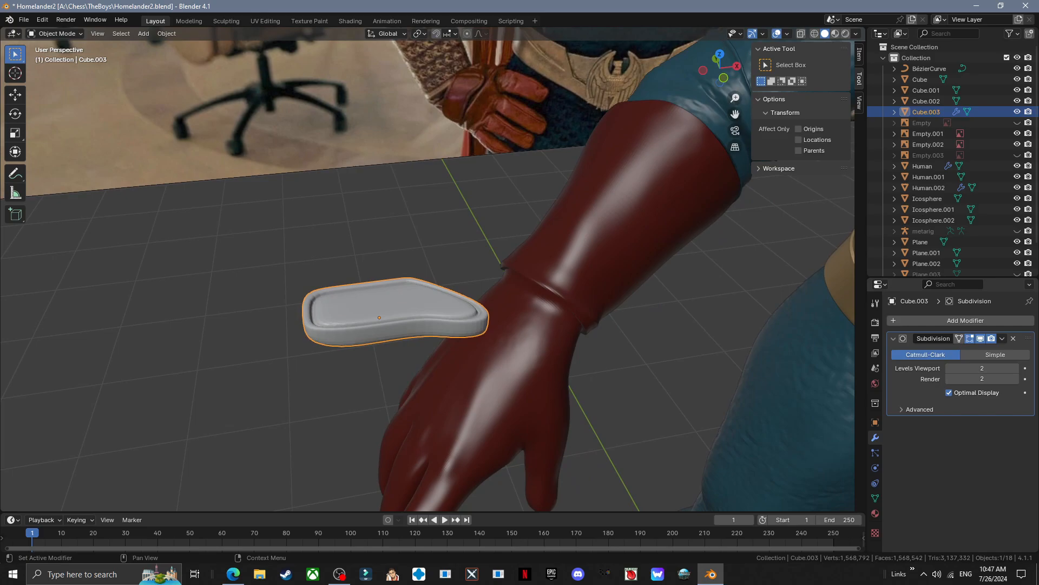
{"action": "left_click", "coordinate": [915, 409]}
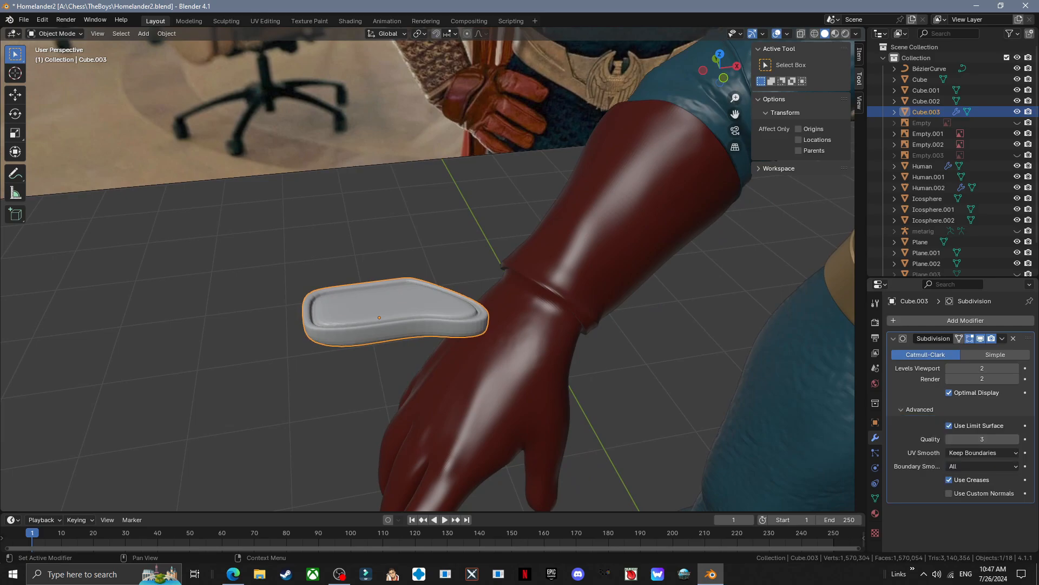
- Add a Bevel modifier with 2 segments and place it above the Subdivision modifier
{"action": "left_click", "coordinate": [861, 333]}
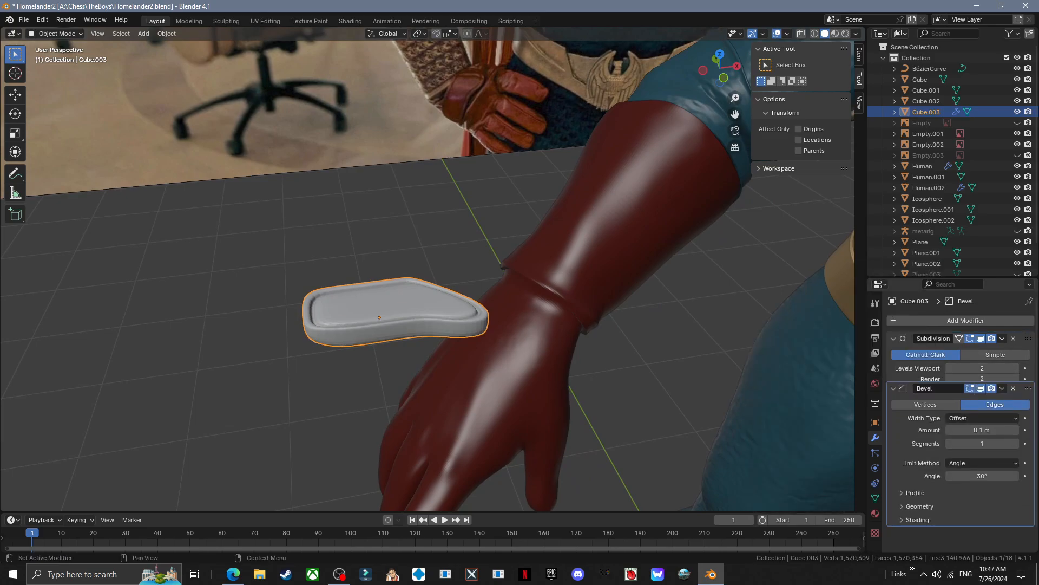
{"action": "left_click", "coordinate": [1016, 394]}
{"action": "middle_click_drag", "start_coordinate": [503, 303], "coordinate": [499, 329]}
{"action": "middle_click_drag", "start_coordinate": [422, 330], "coordinate": [488, 320], "text": "shift"}
- Add supporting edge loops close to the plate's long borders in Edit Mode to sharpen its subdivided shape
{"action": "key", "text": "Tab"}
{"action": "scroll", "coordinate": [390, 325], "scroll_direction": "up", "scroll_amount": 3}
{"action": "key", "text": "ctrl+r"}
{"action": "left_click", "coordinate": [299, 324]}
{"action": "left_click", "coordinate": [251, 320]}
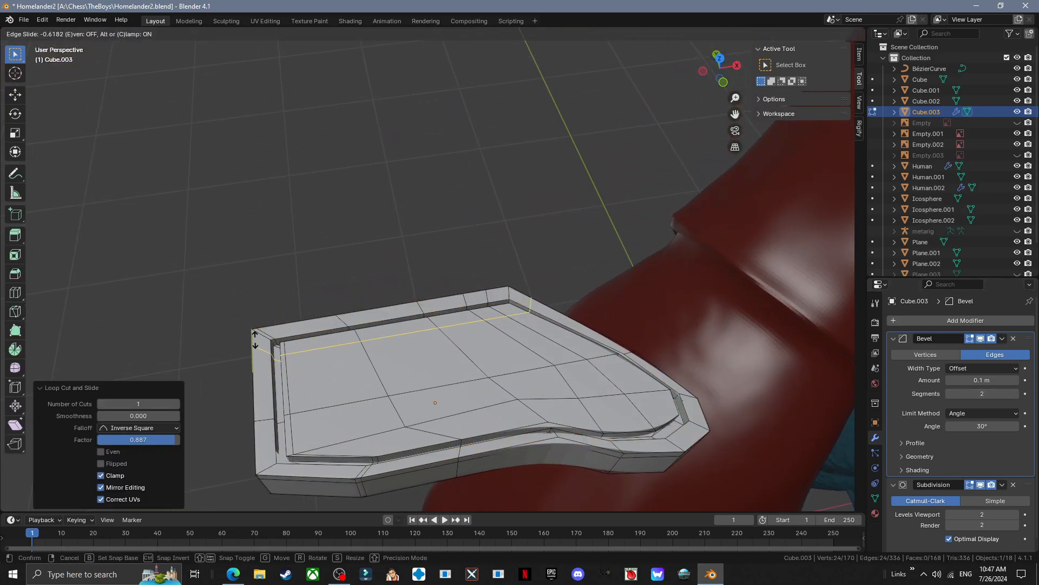
{"action": "middle_click_drag", "start_coordinate": [720, 444], "coordinate": [744, 459]}
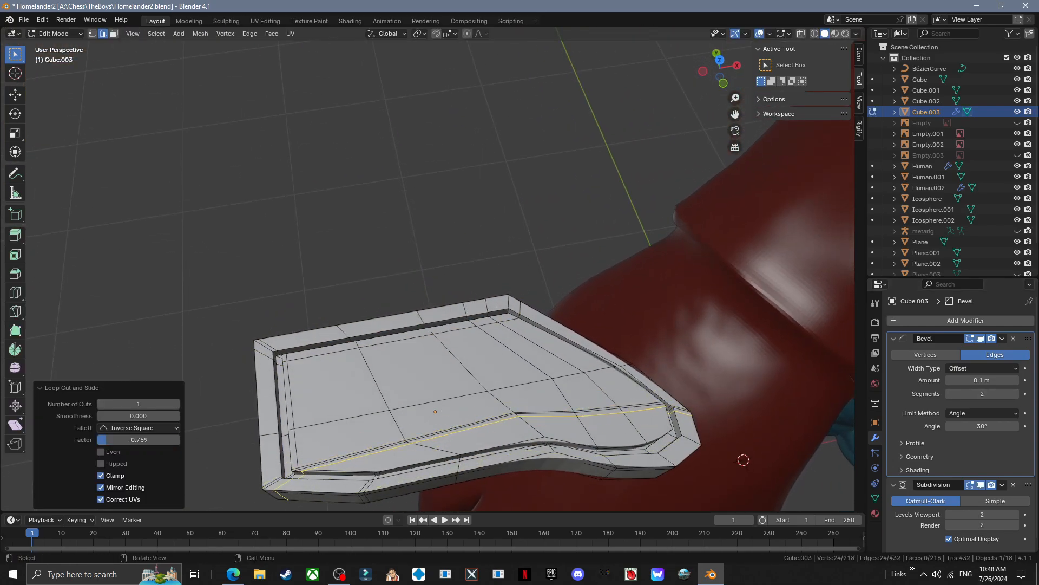
- Add more edge loops across the plate's width and along its center panel, and return to Object Mode
{"action": "right_click", "coordinate": [570, 435]}
{"action": "key", "text": "ctrl+z"}
{"action": "key", "text": "ctrl+r"}
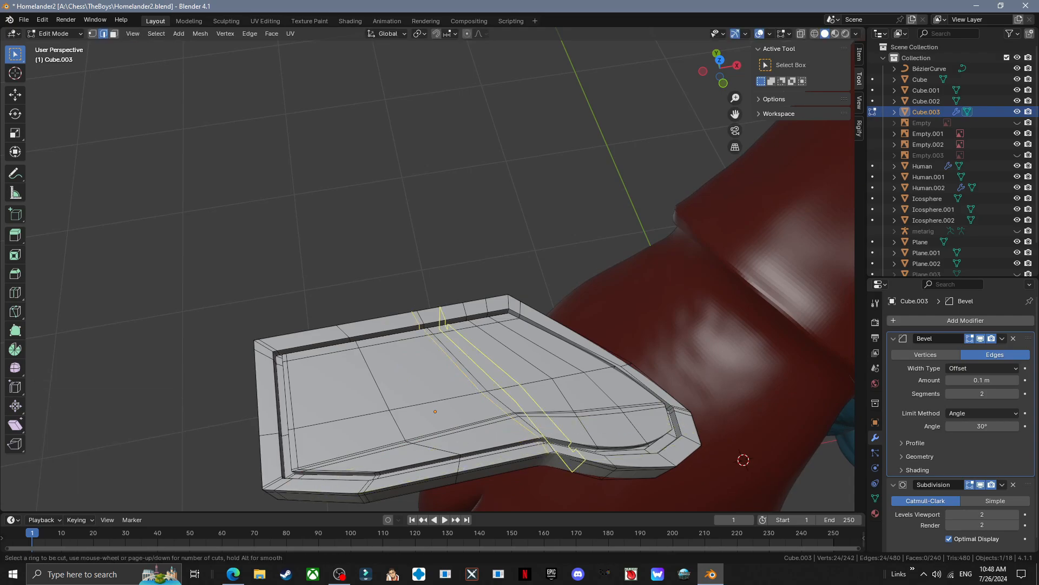
{"action": "left_click", "coordinate": [545, 430]}
{"action": "middle_click_drag", "start_coordinate": [543, 429], "coordinate": [535, 445]}
{"action": "key", "text": "ctrl+r"}
{"action": "left_click", "coordinate": [442, 415]}
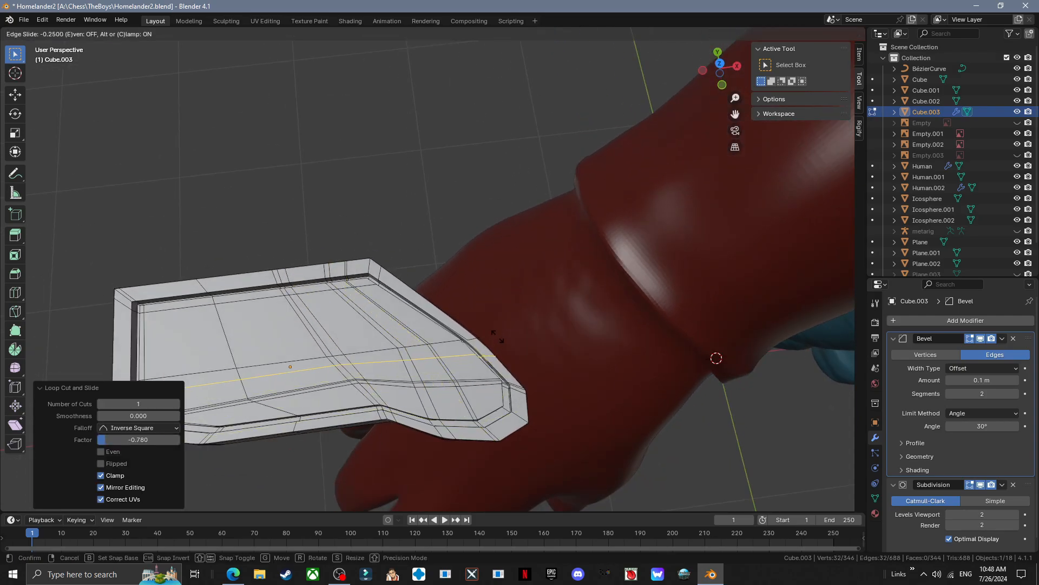
{"action": "left_click", "coordinate": [482, 321]}
{"action": "key", "text": "Tab"}
{"action": "middle_click_drag", "start_coordinate": [482, 321], "coordinate": [482, 296]}
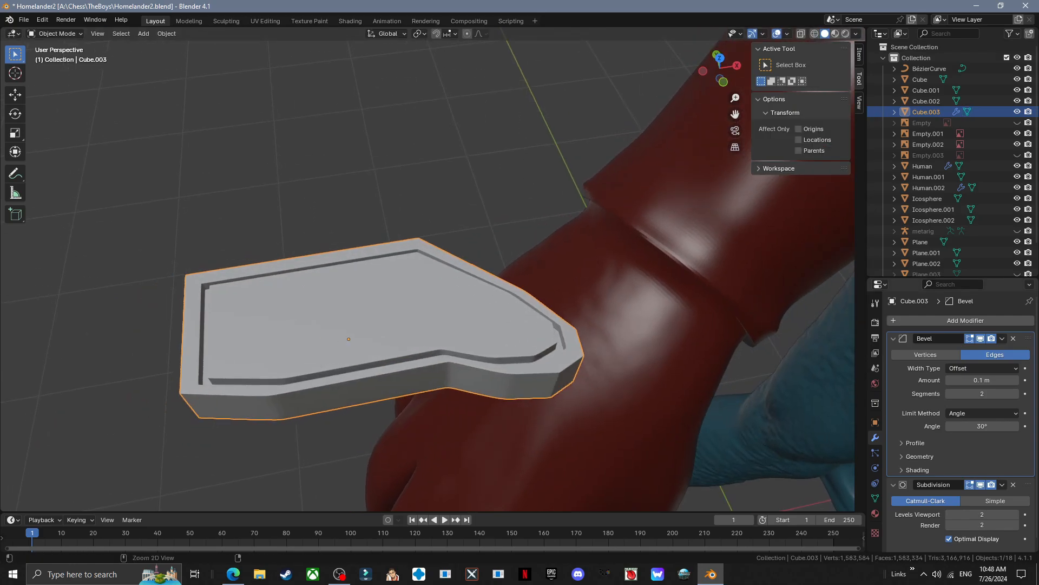
- Apply the plate's Bevel and Subdivision modifiers to its mesh
{"action": "key", "text": "ctrl+a"}
{"action": "key", "text": "ctrl+a"}
{"action": "key", "text": "Tab"}
{"action": "key", "text": "Tab"}
{"action": "key", "text": "a"}
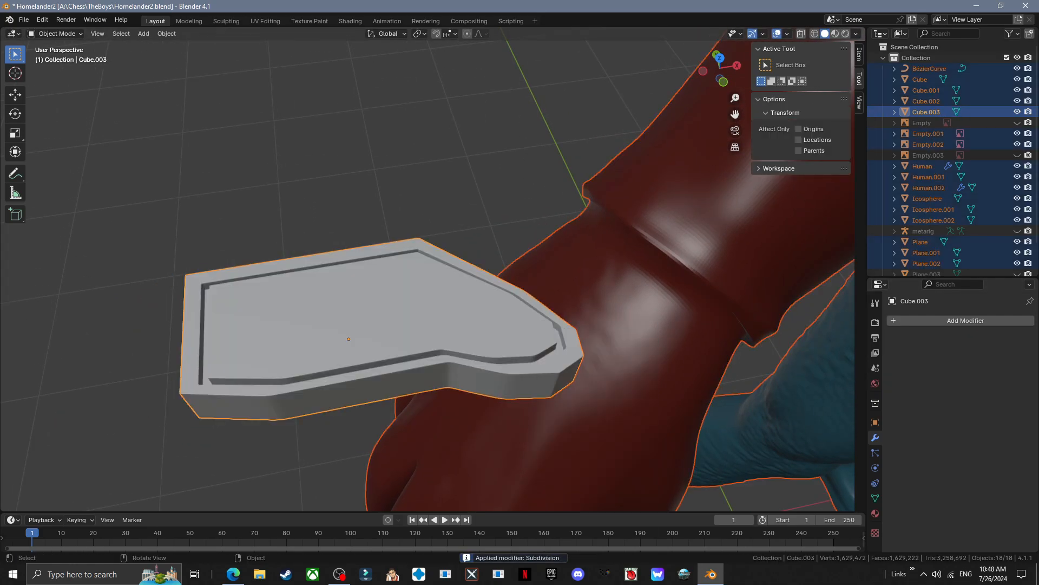
- Scale the plate down and move it over to the glove's wrist
{"action": "left_click", "coordinate": [477, 309]}
{"action": "key", "text": "s"}
{"action": "left_click", "coordinate": [412, 323]}
{"action": "key", "text": "g"}
{"action": "left_click", "coordinate": [650, 287]}
- Assign the existing Gloves material to the plate
{"action": "left_click", "coordinate": [876, 514]}
{"action": "left_click", "coordinate": [896, 367]}
{"action": "left_click", "coordinate": [801, 402]}
- Rotate and move the plate so it sits against the back of the wrist below the cuff
{"action": "middle_click_drag", "start_coordinate": [639, 325], "coordinate": [574, 325]}
{"action": "key", "text": "r"}
{"action": "left_click", "coordinate": [542, 260]}
{"action": "middle_click_drag", "start_coordinate": [542, 260], "coordinate": [563, 303]}
{"action": "key", "text": "g"}
{"action": "middle_click_drag", "start_coordinate": [487, 325], "coordinate": [607, 260]}
{"action": "key", "text": "g"}
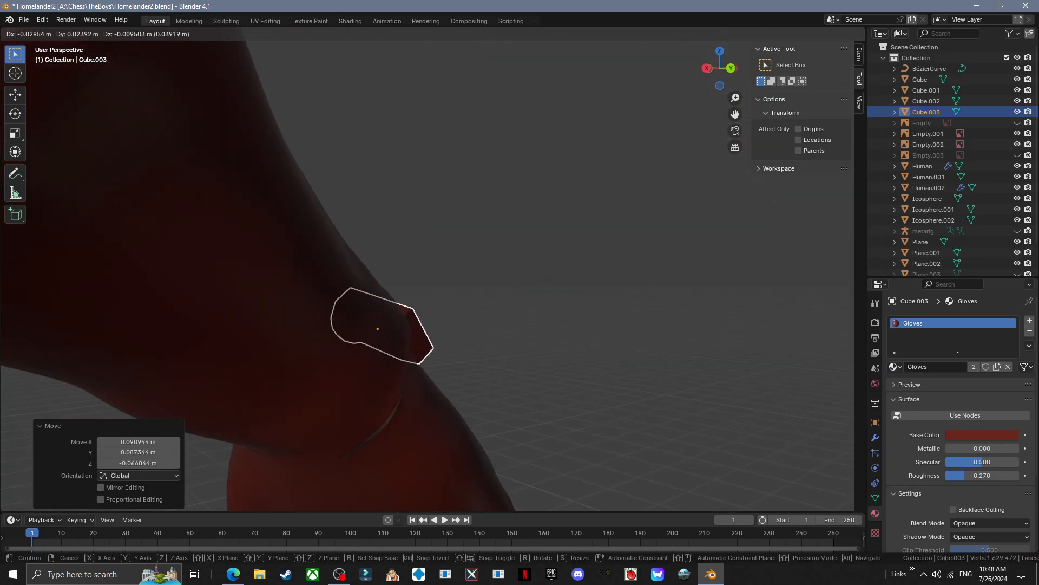
{"action": "middle_click_drag", "start_coordinate": [433, 303], "coordinate": [639, 347]}
- Refine the plate's scale, rotation and position to match the slope of the back of the wrist
{"action": "key", "text": "s"}
{"action": "left_click", "coordinate": [647, 311]}
{"action": "key", "text": "r"}
{"action": "middle_click_drag", "start_coordinate": [498, 325], "coordinate": [596, 303]}
{"action": "key", "text": "g"}
{"action": "key", "text": "s"}
{"action": "left_click", "coordinate": [629, 314]}
{"action": "key", "text": "r"}
{"action": "middle_click_drag", "start_coordinate": [699, 287], "coordinate": [542, 244]}
{"action": "left_click", "coordinate": [643, 307]}
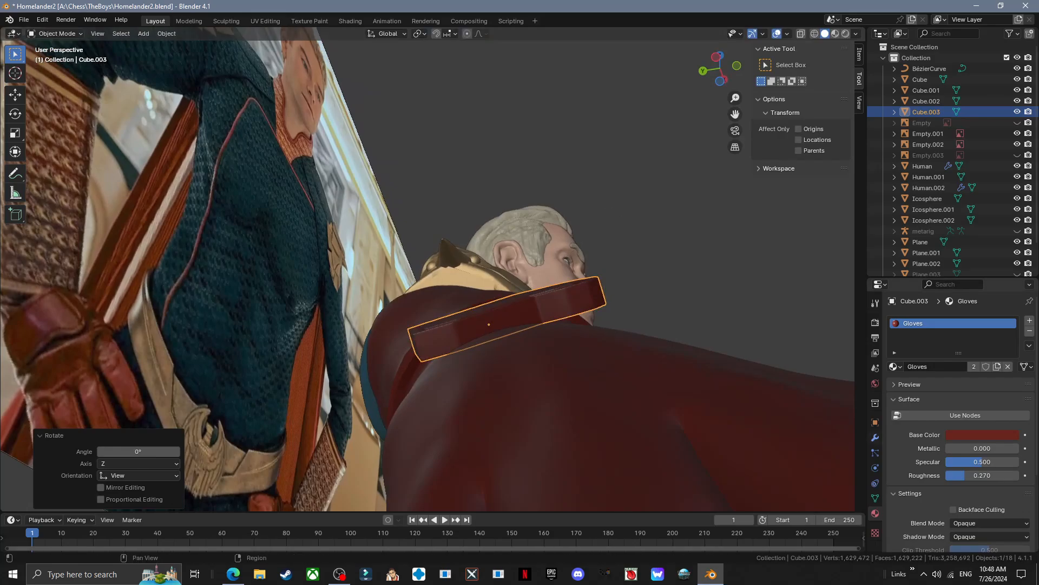
- Try bending the plate around the wrist with a Simple Deform modifier in Bend mode, testing different axes and angles
{"action": "left_click", "coordinate": [876, 438]}
{"action": "left_click", "coordinate": [899, 321]}
{"action": "mouse_move", "coordinate": [866, 327]}
{"action": "left_click", "coordinate": [943, 355]}
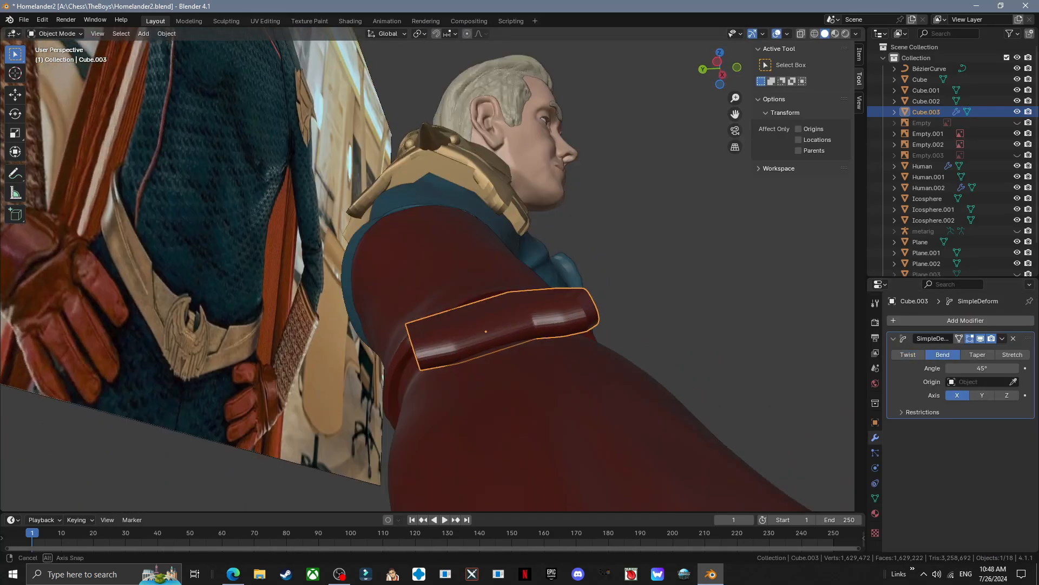
{"action": "left_click", "coordinate": [982, 395]}
{"action": "left_click", "coordinate": [1007, 395]}
{"action": "middle_click_drag", "start_coordinate": [622, 325], "coordinate": [620, 318]}
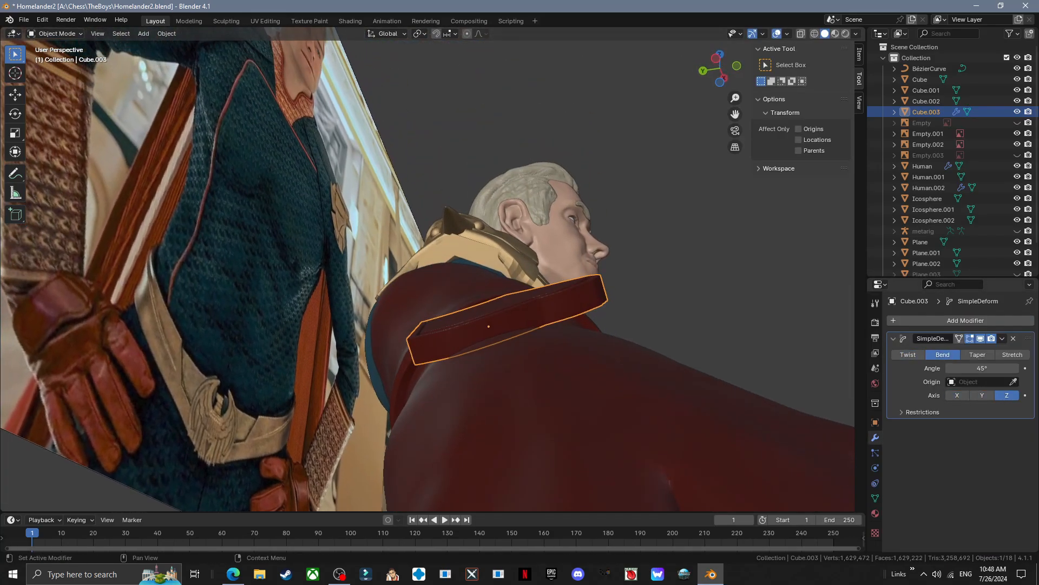
{"action": "left_click", "coordinate": [958, 395]}
{"action": "middle_click_drag", "start_coordinate": [758, 347], "coordinate": [758, 401]}
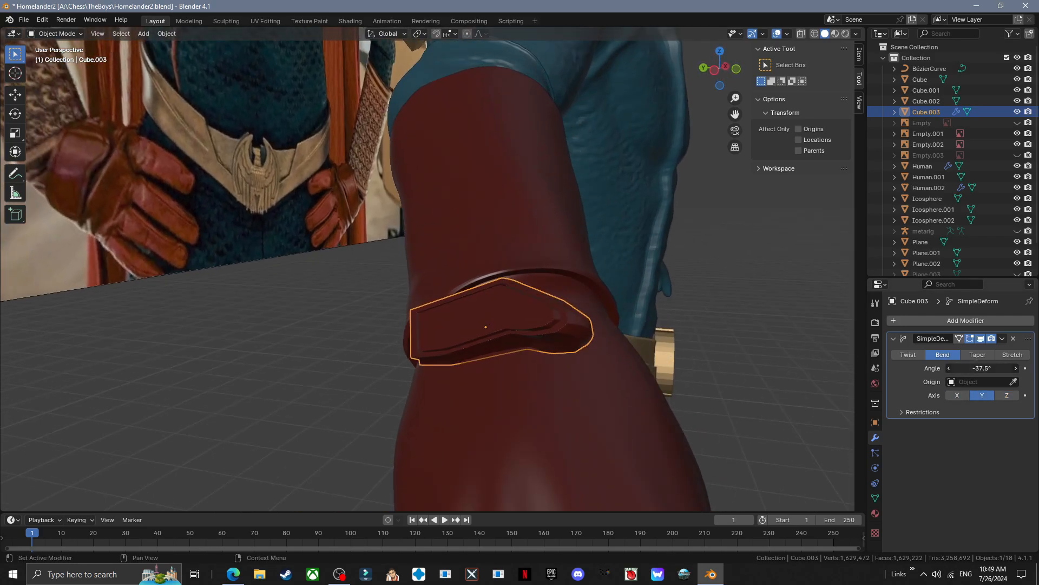
{"action": "left_click_drag", "start_coordinate": [982, 369], "coordinate": [995, 368]}
{"action": "middle_click_drag", "start_coordinate": [801, 374], "coordinate": [802, 324]}
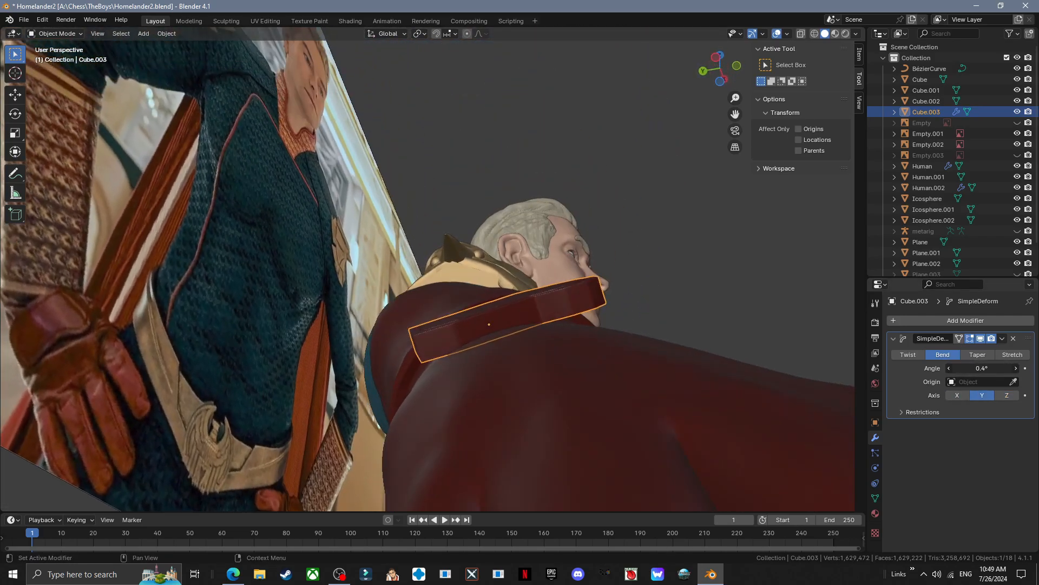
{"action": "left_click", "coordinate": [1014, 338]}
- Apply the plate's scale transform
{"action": "middle_click_drag", "start_coordinate": [607, 309], "coordinate": [606, 330]}
{"action": "key", "text": "ctrl+a"}
{"action": "left_click", "coordinate": [606, 330]}
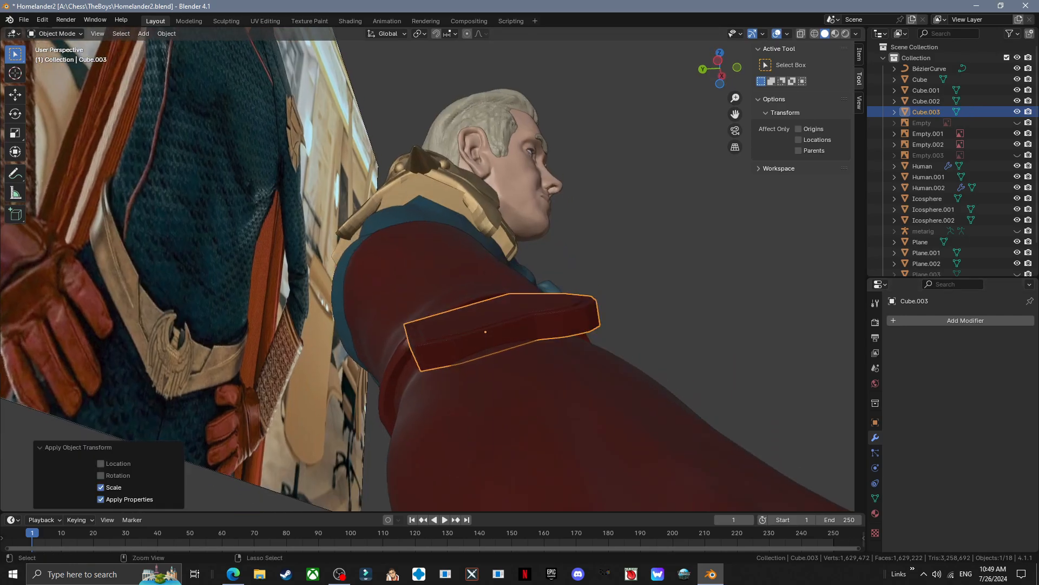
- Try a Simple Deform bend on the rescaled plate about the Z axis at about -5.1°
{"action": "left_click", "coordinate": [920, 321]}
{"action": "mouse_move", "coordinate": [845, 331]}
{"action": "left_click", "coordinate": [945, 421]}
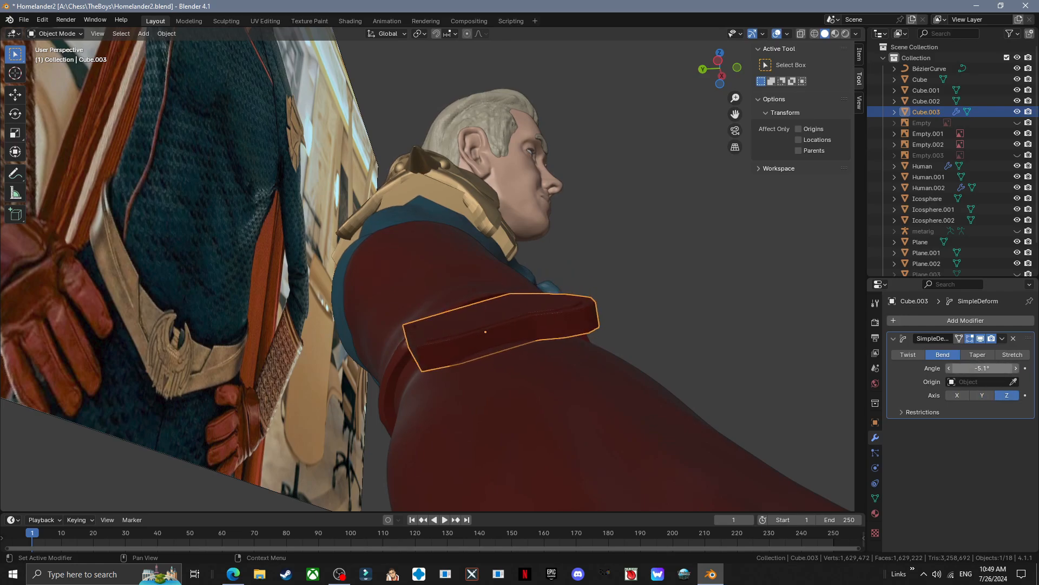
{"action": "left_click", "coordinate": [1013, 339]}
- Move the plate closer onto the back of the glove's wrist, just below the cuff
{"action": "middle_click_drag", "start_coordinate": [585, 293], "coordinate": [614, 384]}
{"action": "key", "text": "g"}
{"action": "left_click", "coordinate": [645, 401]}
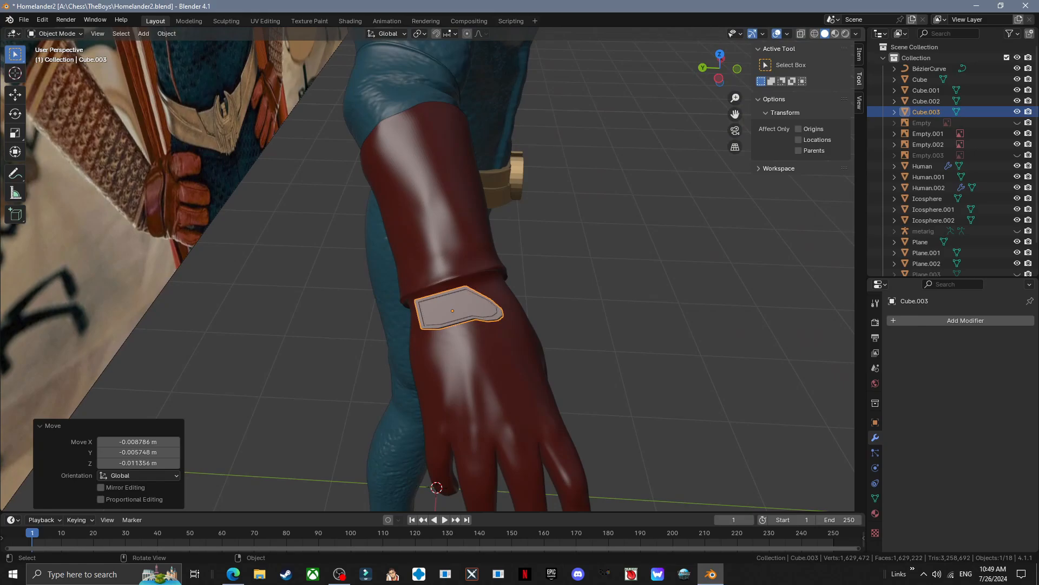
{"action": "left_click", "coordinate": [632, 328]}
- Enter Sculpt Mode on the plate and bend its ends around the wrist with the Grab brush at 71 px radius
{"action": "middle_click_drag", "start_coordinate": [632, 329], "coordinate": [626, 278]}
{"action": "left_click", "coordinate": [57, 34]}
{"action": "left_click", "coordinate": [57, 68]}
{"action": "middle_click_drag", "start_coordinate": [116, 271], "coordinate": [122, 300]}
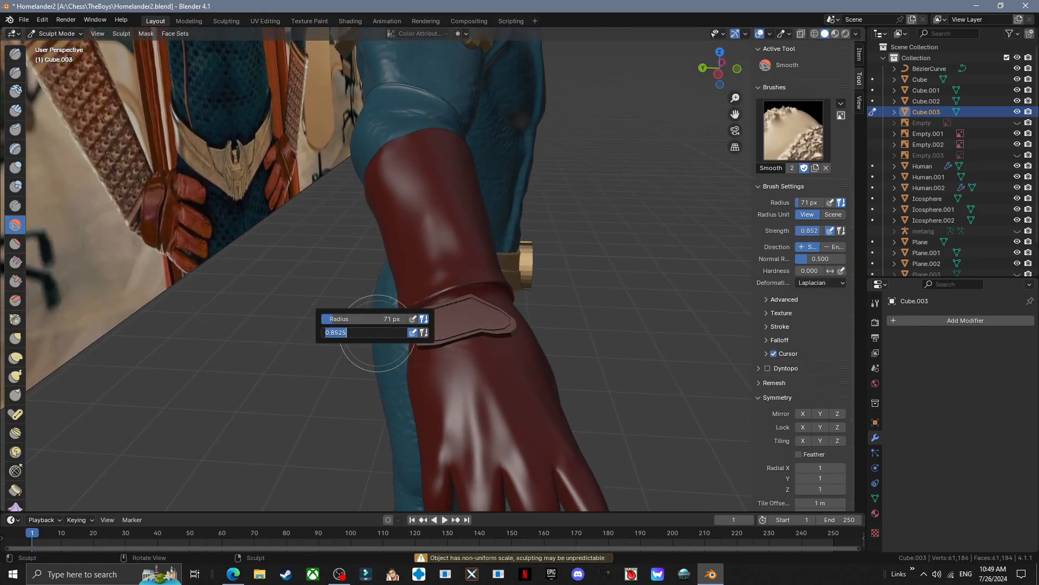
{"action": "left_click", "coordinate": [543, 365]}
{"action": "scroll", "coordinate": [425, 412], "scroll_direction": "up", "scroll_amount": 4}
{"action": "mouse_move", "coordinate": [425, 412]}
{"action": "middle_mouse_down"}
{"action": "mouse_move", "coordinate": [501, 398]}
{"action": "mouse_move", "coordinate": [509, 379]}
{"action": "mouse_move", "coordinate": [402, 374]}
{"action": "mouse_move", "coordinate": [428, 363]}
{"action": "middle_mouse_up"}
{"action": "scroll", "coordinate": [427, 363], "scroll_direction": "down", "scroll_amount": 2}
{"action": "left_click", "coordinate": [15, 338]}
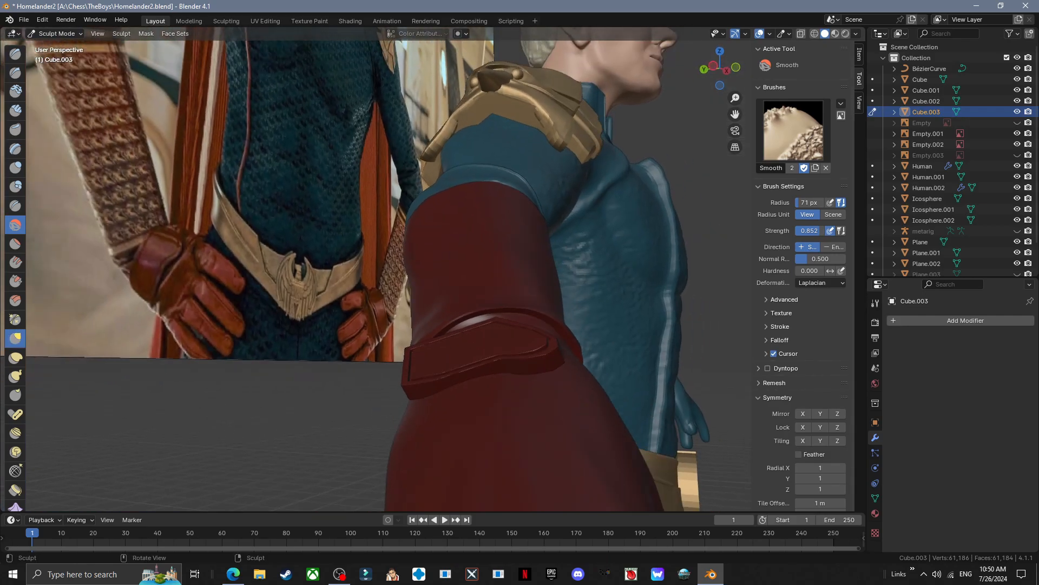
{"action": "mouse_move", "coordinate": [390, 260]}
{"action": "middle_mouse_down"}
{"action": "mouse_move", "coordinate": [485, 295]}
{"action": "mouse_move", "coordinate": [450, 315]}
{"action": "mouse_move", "coordinate": [476, 336]}
{"action": "mouse_move", "coordinate": [454, 301]}
{"action": "mouse_move", "coordinate": [422, 313]}
{"action": "mouse_move", "coordinate": [417, 336]}
{"action": "mouse_move", "coordinate": [399, 338]}
{"action": "mouse_move", "coordinate": [449, 358]}
{"action": "mouse_move", "coordinate": [476, 306]}
{"action": "mouse_move", "coordinate": [350, 406]}
{"action": "mouse_move", "coordinate": [516, 298]}
{"action": "middle_mouse_up"}
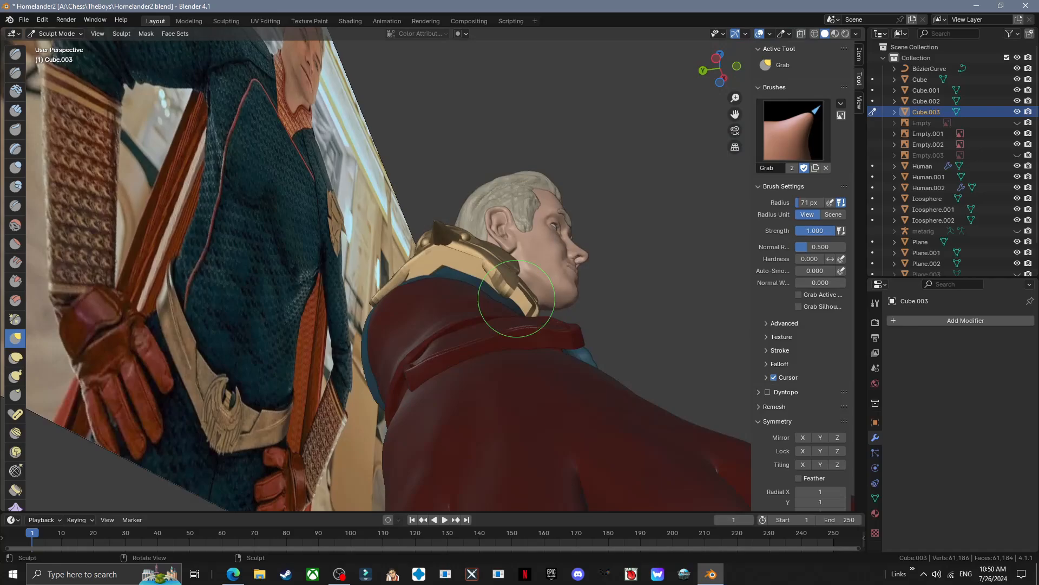
{"action": "middle_click_drag", "start_coordinate": [555, 352], "coordinate": [418, 342]}
{"action": "scroll", "coordinate": [379, 383], "scroll_direction": "up", "scroll_amount": 1}
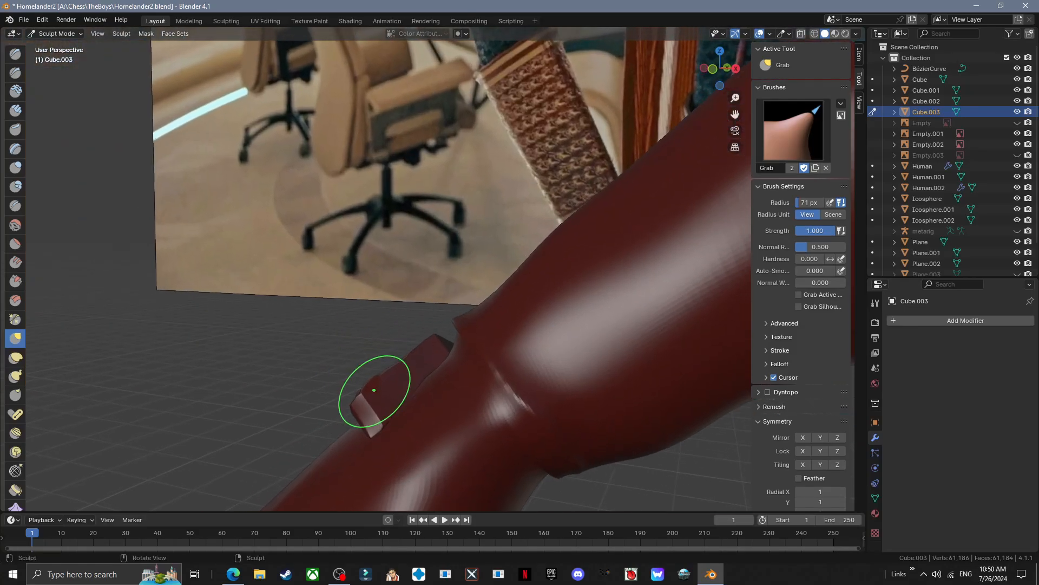
{"action": "mouse_move", "coordinate": [379, 391]}
{"action": "middle_mouse_down"}
{"action": "mouse_move", "coordinate": [449, 325]}
{"action": "mouse_move", "coordinate": [550, 292]}
{"action": "mouse_move", "coordinate": [573, 270]}
{"action": "middle_mouse_up"}
{"action": "scroll", "coordinate": [436, 314], "scroll_direction": "up", "scroll_amount": 2}
- Even out the bent plate with the Smooth brush at strength 0.852
{"action": "key", "text": "s"}
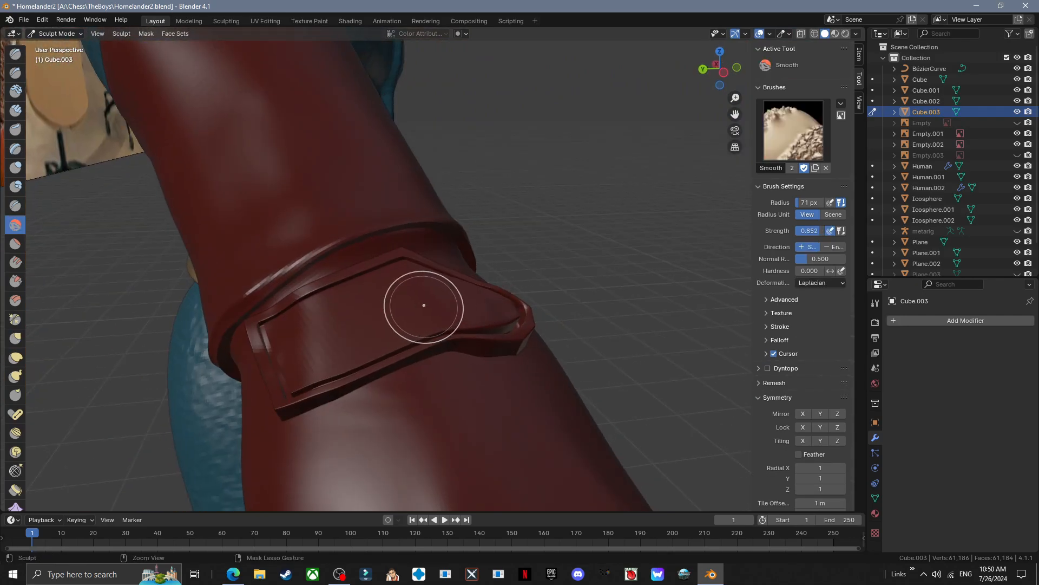
{"action": "middle_click_drag", "start_coordinate": [424, 306], "coordinate": [424, 338], "text": "ctrl"}
{"action": "mouse_move", "coordinate": [424, 339]}
{"action": "middle_mouse_down"}
{"action": "mouse_move", "coordinate": [455, 346]}
{"action": "mouse_move", "coordinate": [461, 320]}
{"action": "mouse_move", "coordinate": [460, 352]}
{"action": "middle_mouse_up"}
{"action": "mouse_move", "coordinate": [520, 325]}
{"action": "middle_mouse_down"}
{"action": "mouse_move", "coordinate": [424, 351]}
{"action": "mouse_move", "coordinate": [509, 346]}
{"action": "mouse_move", "coordinate": [522, 290]}
{"action": "middle_mouse_up"}
- Choose the Crease brush and switch from sculpting the plate to sculpting the glove
{"action": "left_click", "coordinate": [15, 206]}
{"action": "middle_click_drag", "start_coordinate": [441, 302], "coordinate": [442, 276], "text": "ctrl"}
{"action": "mouse_move", "coordinate": [441, 276]}
{"action": "middle_mouse_down"}
{"action": "mouse_move", "coordinate": [460, 260]}
{"action": "mouse_move", "coordinate": [460, 232]}
{"action": "mouse_move", "coordinate": [477, 230]}
{"action": "middle_mouse_up"}
{"action": "left_click", "coordinate": [56, 34]}
{"action": "left_click", "coordinate": [56, 47]}
{"action": "left_click", "coordinate": [427, 233]}
{"action": "left_click", "coordinate": [56, 33]}
{"action": "left_click", "coordinate": [56, 69]}
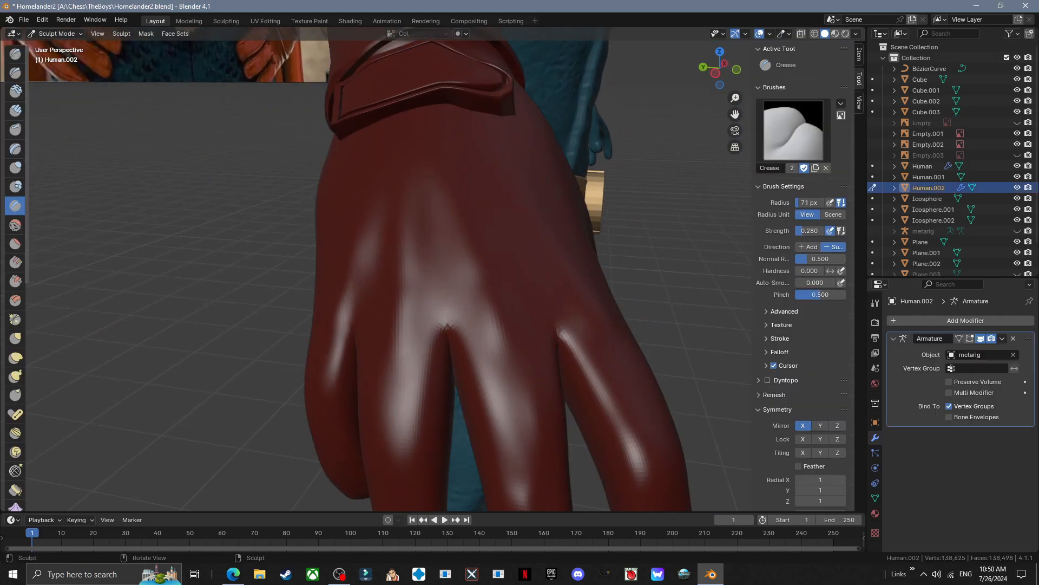
- Carve creases from the gaps between the fingers up across the knuckles and back of the glove
{"action": "middle_click_drag", "start_coordinate": [447, 320], "coordinate": [455, 325]}
{"action": "left_click_drag", "start_coordinate": [447, 325], "coordinate": [435, 276]}
{"action": "middle_click_drag", "start_coordinate": [433, 303], "coordinate": [498, 312]}
{"action": "left_click_drag", "start_coordinate": [433, 319], "coordinate": [414, 276]}
{"action": "middle_click_drag", "start_coordinate": [433, 297], "coordinate": [449, 295]}
{"action": "mouse_move", "coordinate": [563, 303]}
{"action": "middle_mouse_down"}
{"action": "mouse_move", "coordinate": [480, 319]}
{"action": "mouse_move", "coordinate": [502, 354]}
{"action": "middle_mouse_up"}
{"action": "left_click_drag", "start_coordinate": [505, 360], "coordinate": [498, 318]}
{"action": "mouse_move", "coordinate": [449, 314]}
{"action": "middle_mouse_down"}
{"action": "mouse_move", "coordinate": [514, 319]}
{"action": "mouse_move", "coordinate": [488, 304]}
{"action": "middle_mouse_up"}
{"action": "left_click_drag", "start_coordinate": [394, 314], "coordinate": [388, 281]}
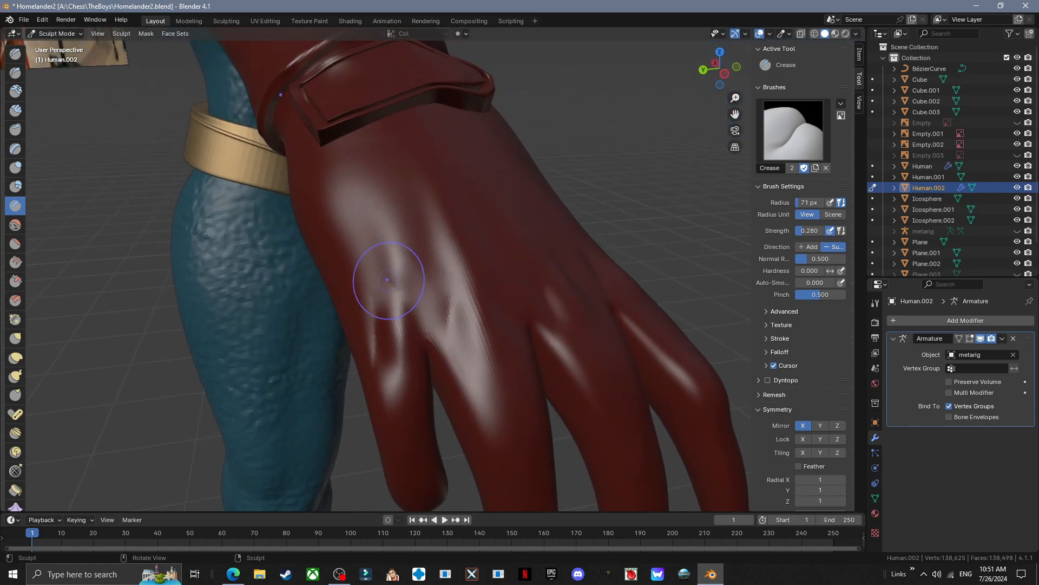
{"action": "middle_click_drag", "start_coordinate": [387, 281], "coordinate": [354, 233]}
{"action": "mouse_move", "coordinate": [486, 411]}
{"action": "middle_mouse_down"}
{"action": "mouse_move", "coordinate": [467, 415]}
{"action": "mouse_move", "coordinate": [445, 467]}
{"action": "middle_mouse_up"}
{"action": "middle_click_drag", "start_coordinate": [502, 221], "coordinate": [515, 208]}
{"action": "left_click_drag", "start_coordinate": [554, 320], "coordinate": [553, 469]}
{"action": "middle_click_drag", "start_coordinate": [552, 469], "coordinate": [582, 449]}
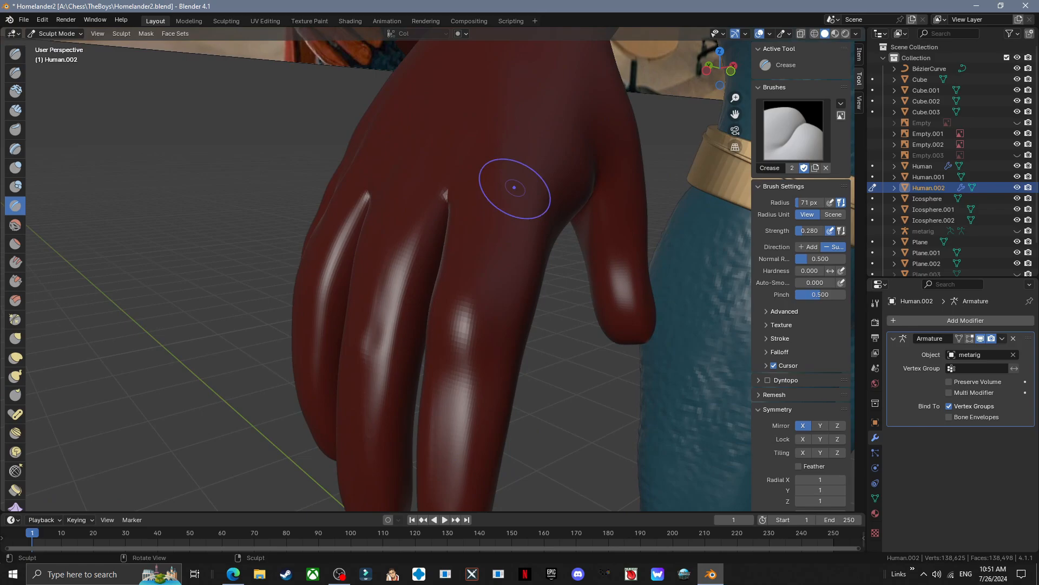
- Build up the glove's knuckles and fingers with the Draw brush at strength 0.347
{"action": "key", "text": "x"}
{"action": "middle_click_drag", "start_coordinate": [514, 187], "coordinate": [494, 232]}
{"action": "scroll", "coordinate": [495, 232], "scroll_direction": "down", "scroll_amount": 3}
{"action": "left_click_drag", "start_coordinate": [503, 213], "coordinate": [499, 255]}
{"action": "middle_click_drag", "start_coordinate": [499, 271], "coordinate": [522, 273]}
{"action": "scroll", "coordinate": [487, 346], "scroll_direction": "up", "scroll_amount": 2}
{"action": "middle_click_drag", "start_coordinate": [462, 446], "coordinate": [490, 445]}
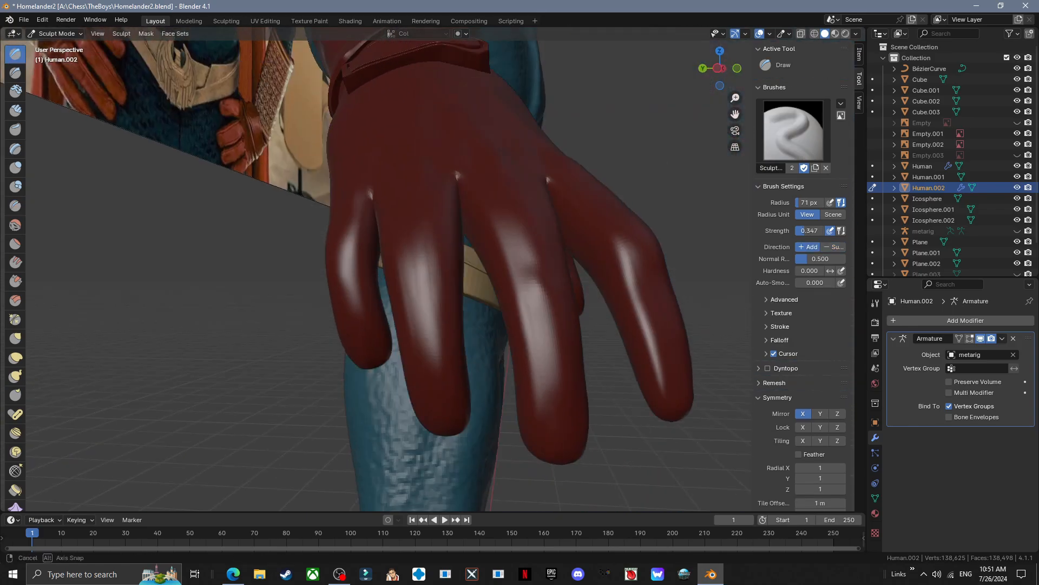
{"action": "middle_click_drag", "start_coordinate": [355, 344], "coordinate": [365, 194]}
- Flatten the raised areas around the knuckles and fingers with the Flatten brush at strength 0.220
{"action": "key", "text": "shift+t"}
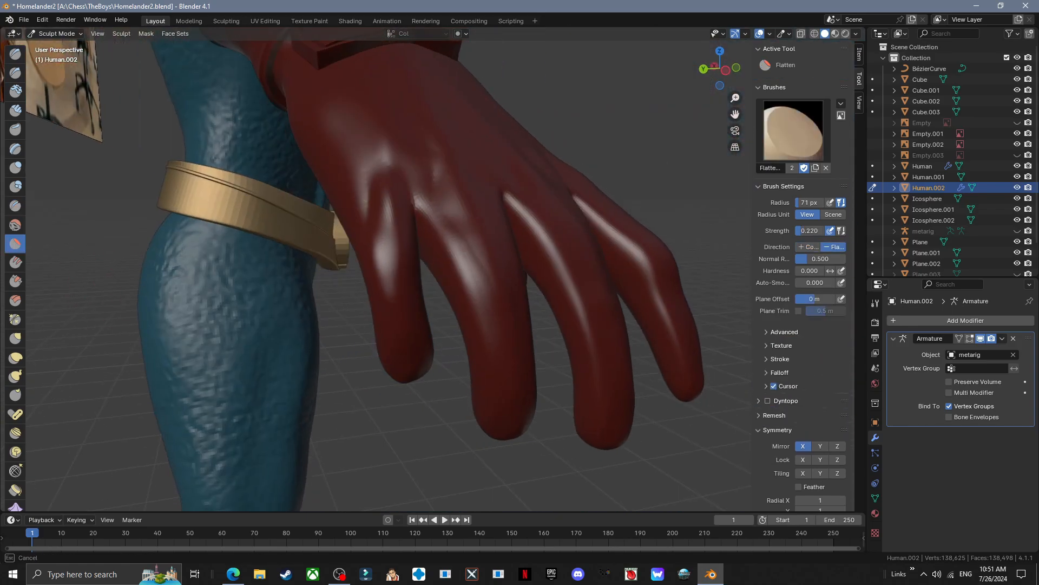
{"action": "middle_click_drag", "start_coordinate": [433, 243], "coordinate": [347, 237]}
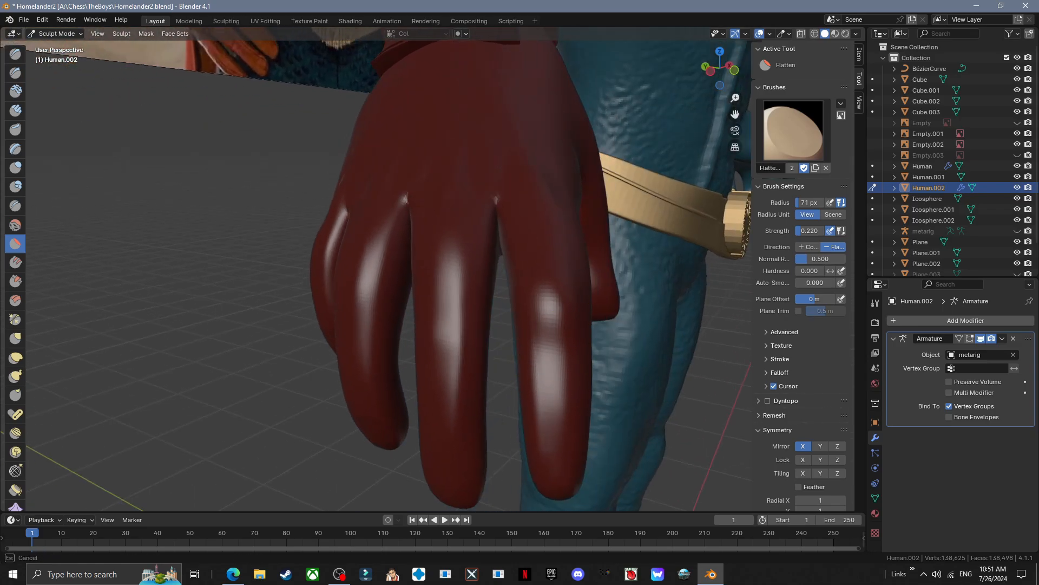
{"action": "scroll", "coordinate": [519, 203], "scroll_direction": "down", "scroll_amount": 2}
{"action": "middle_click_drag", "start_coordinate": [520, 204], "coordinate": [433, 283]}
{"action": "scroll", "coordinate": [434, 283], "scroll_direction": "up", "scroll_amount": 2}
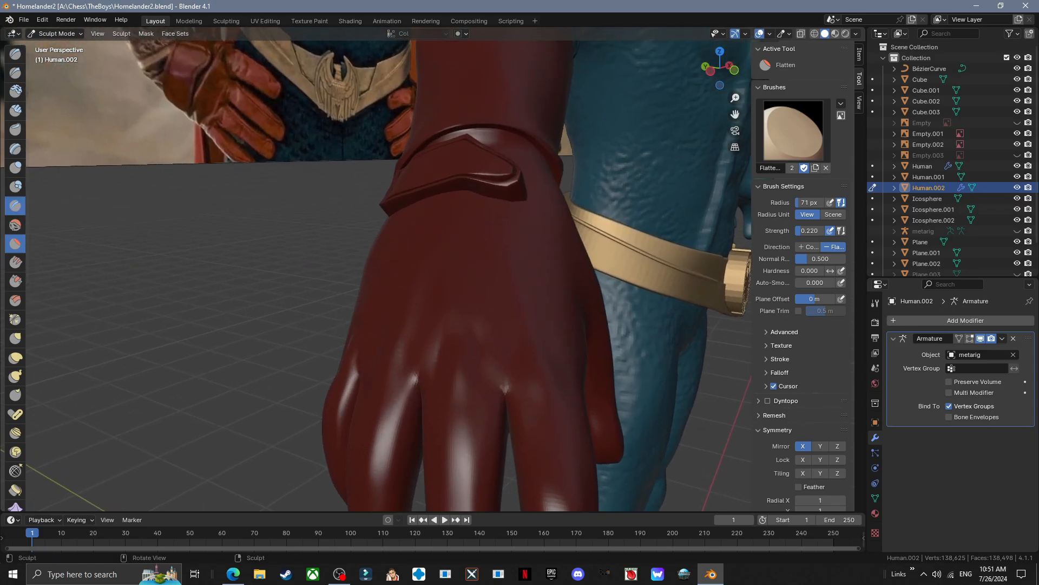
- Deepen the folds on the back of the hand with Crease and add volume between them with Draw
{"action": "left_click", "coordinate": [15, 206]}
{"action": "mouse_move", "coordinate": [347, 260]}
{"action": "middle_mouse_down"}
{"action": "mouse_move", "coordinate": [357, 276]}
{"action": "mouse_move", "coordinate": [433, 286]}
{"action": "middle_mouse_up"}
{"action": "mouse_move", "coordinate": [487, 203]}
{"action": "middle_mouse_down", "text": "ctrl"}
{"action": "mouse_move", "coordinate": [492, 232]}
{"action": "mouse_move", "coordinate": [563, 233]}
{"action": "mouse_move", "coordinate": [490, 212]}
{"action": "middle_mouse_up", "text": "ctrl"}
{"action": "key", "text": "x"}
{"action": "middle_click_drag", "start_coordinate": [504, 282], "coordinate": [475, 306]}
{"action": "mouse_move", "coordinate": [558, 287]}
{"action": "middle_mouse_down"}
{"action": "mouse_move", "coordinate": [518, 242]}
{"action": "mouse_move", "coordinate": [385, 322]}
{"action": "middle_mouse_up"}
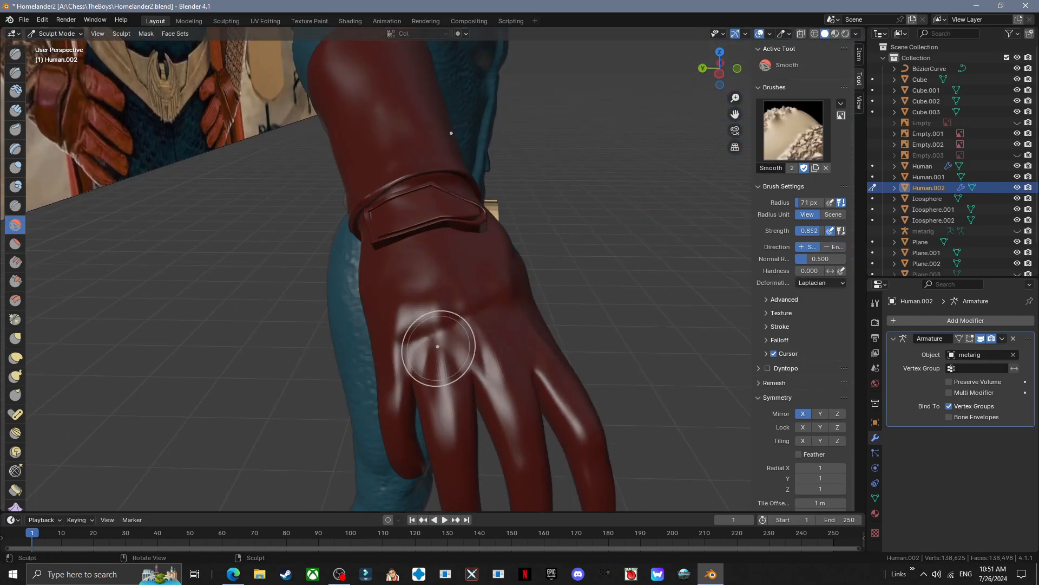
- Smooth the outer knuckle area of the glove and tighten its folds with the Pinch brush
{"action": "left_click_drag", "start_coordinate": [437, 347], "coordinate": [422, 342]}
{"action": "mouse_move", "coordinate": [417, 352]}
{"action": "middle_mouse_down"}
{"action": "mouse_move", "coordinate": [358, 357]}
{"action": "mouse_move", "coordinate": [384, 369]}
{"action": "mouse_move", "coordinate": [401, 357]}
{"action": "middle_mouse_up"}
{"action": "key", "text": "p"}
{"action": "left_click_drag", "start_coordinate": [416, 359], "coordinate": [417, 364]}
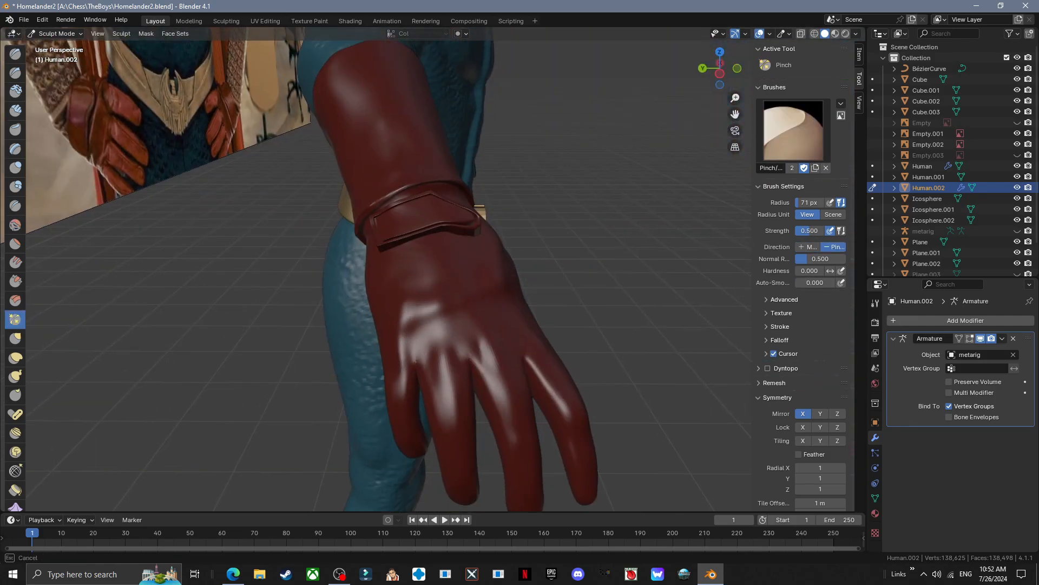
{"action": "middle_click_drag", "start_coordinate": [418, 361], "coordinate": [331, 344]}
{"action": "mouse_move", "coordinate": [502, 302]}
{"action": "middle_mouse_down"}
{"action": "mouse_move", "coordinate": [501, 288]}
{"action": "mouse_move", "coordinate": [528, 295]}
{"action": "mouse_move", "coordinate": [483, 262]}
{"action": "mouse_move", "coordinate": [476, 198]}
{"action": "mouse_move", "coordinate": [546, 281]}
{"action": "mouse_move", "coordinate": [482, 292]}
{"action": "middle_mouse_up"}
{"action": "scroll", "coordinate": [483, 262], "scroll_direction": "down", "scroll_amount": 3}
{"action": "scroll", "coordinate": [482, 292], "scroll_direction": "down", "scroll_amount": 2}
{"action": "mouse_move", "coordinate": [482, 293]}
{"action": "middle_mouse_down", "text": "shift"}
{"action": "mouse_move", "coordinate": [455, 339]}
{"action": "mouse_move", "coordinate": [558, 355]}
{"action": "middle_mouse_up", "text": "shift"}
- Return to Object Mode, select the wrist plate and adjust its scale to fit the glove
{"action": "left_click", "coordinate": [55, 34]}
{"action": "left_click", "coordinate": [57, 47]}
{"action": "scroll", "coordinate": [347, 238], "scroll_direction": "up", "scroll_amount": 4}
{"action": "left_click", "coordinate": [348, 236]}
{"action": "middle_click_drag", "start_coordinate": [348, 236], "coordinate": [384, 184]}
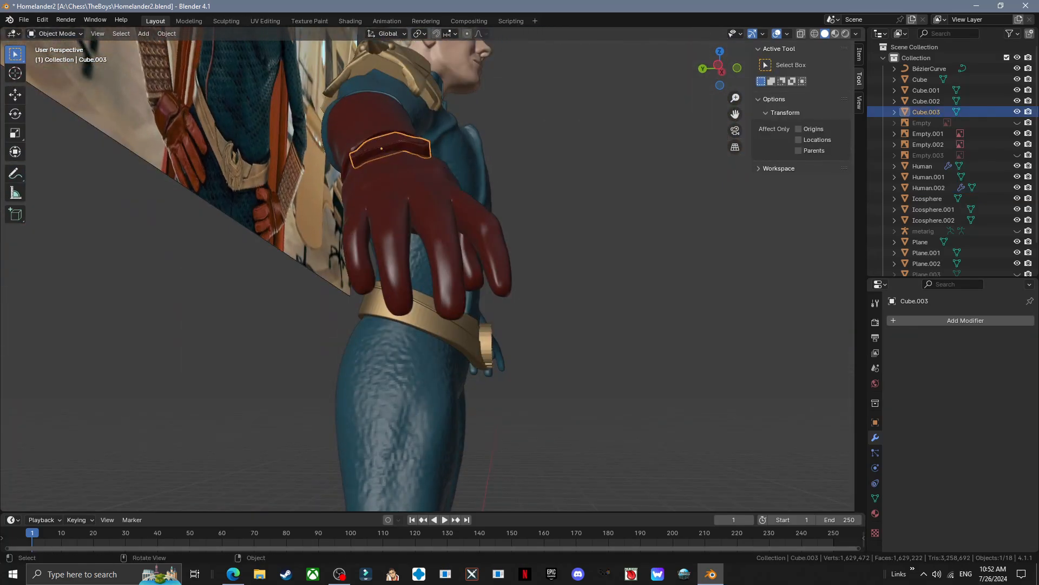
{"action": "key", "text": "s"}
{"action": "left_click", "coordinate": [538, 189]}
{"action": "key", "text": "s"}
{"action": "middle_click_drag", "start_coordinate": [533, 189], "coordinate": [450, 244]}
- Join the glove and the wrist plate into one object with the plate as the active object
{"action": "scroll", "coordinate": [498, 252], "scroll_direction": "down", "scroll_amount": 2}
{"action": "left_click", "coordinate": [352, 268], "text": "shift"}
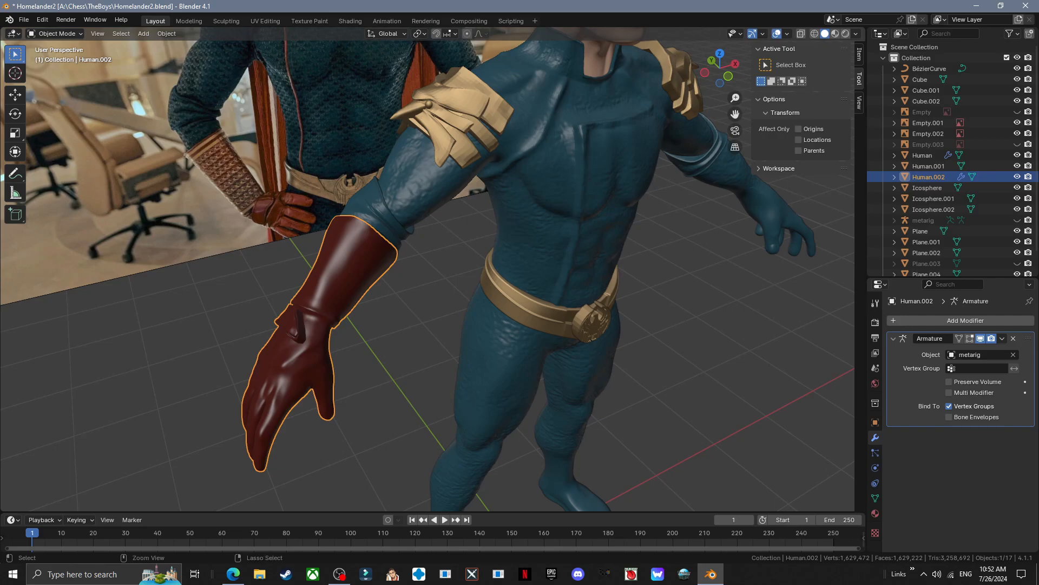
{"action": "left_click", "coordinate": [290, 323], "text": "shift"}
{"action": "key", "text": "KP_1"}
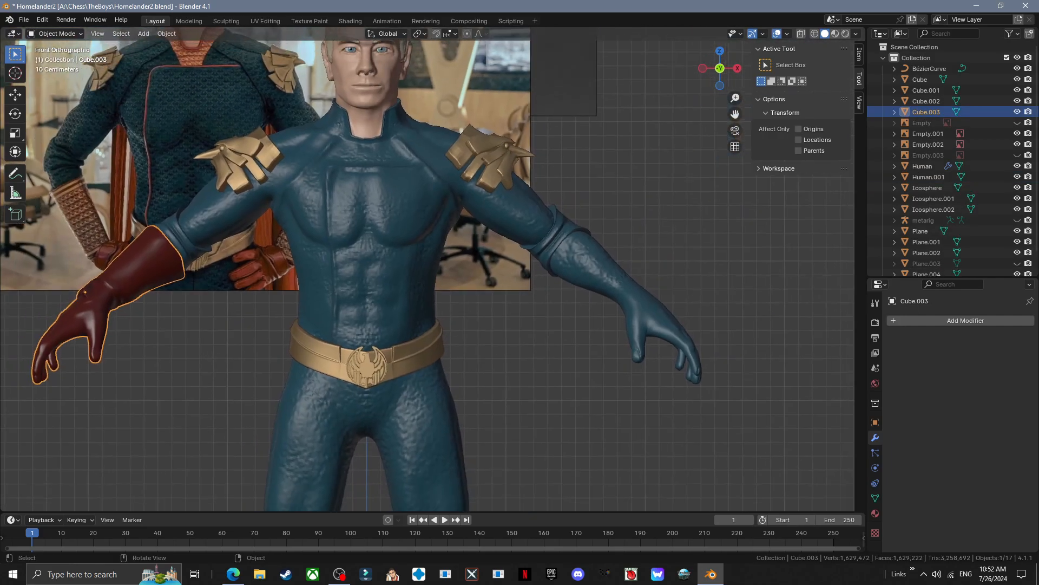
- Enter Edit Mode on the body suit and select an edge on the upper forearm of the ungloved arm
{"action": "left_click", "coordinate": [664, 295]}
{"action": "scroll", "coordinate": [682, 290], "scroll_direction": "up", "scroll_amount": 7}
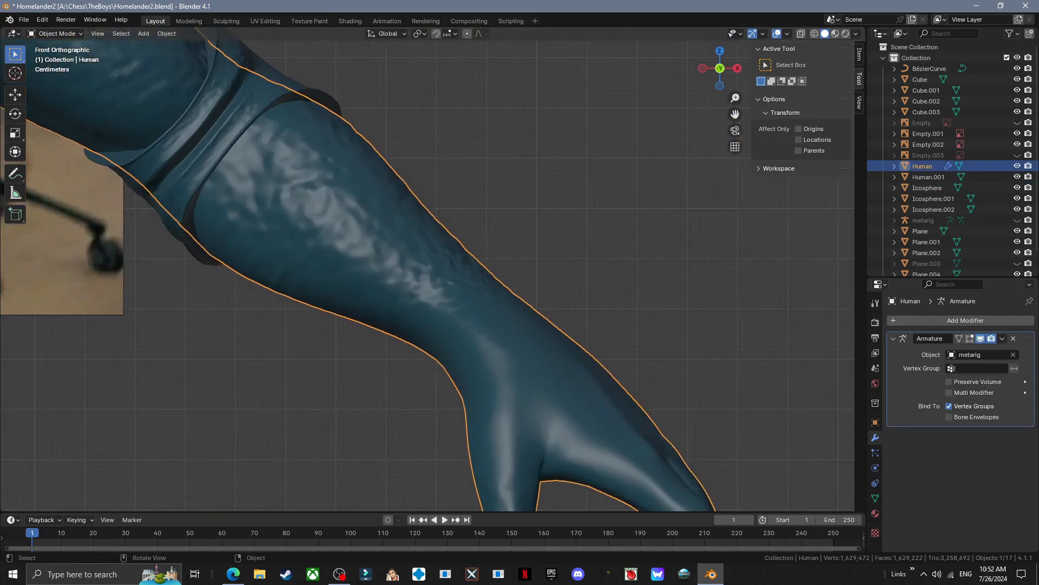
{"action": "middle_click_drag", "start_coordinate": [682, 290], "coordinate": [566, 349]}
{"action": "key", "text": "Tab"}
{"action": "scroll", "coordinate": [506, 165], "scroll_direction": "up", "scroll_amount": 3}
{"action": "left_click", "coordinate": [505, 165]}
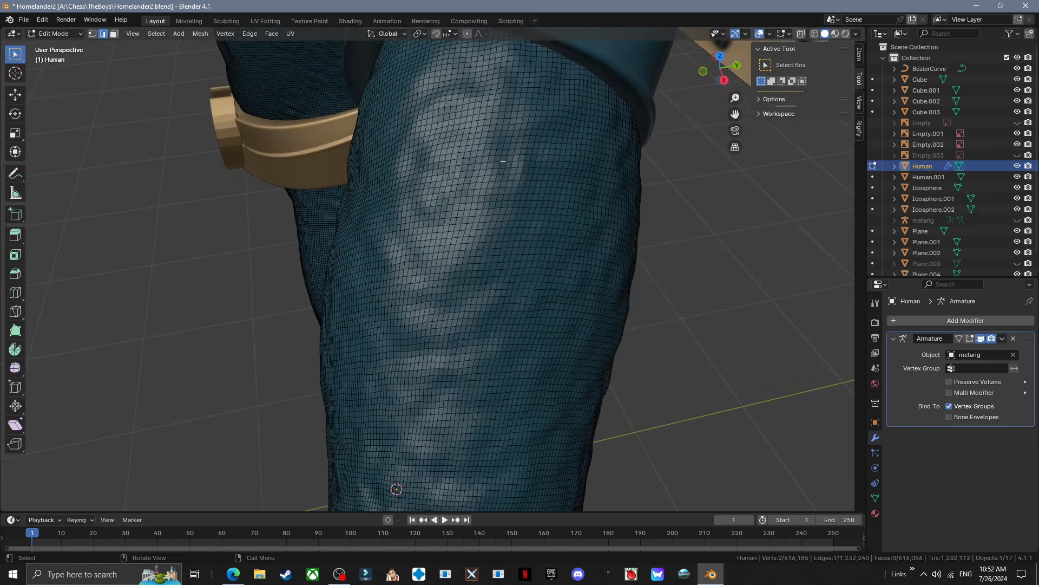
{"action": "key", "text": "ctrl+l"}
{"action": "key", "text": "ctrl+z"}
- Select the edge loop around the ungloved upper forearm and delete the linked forearm and hand geometry below it
{"action": "left_click", "coordinate": [156, 34]}
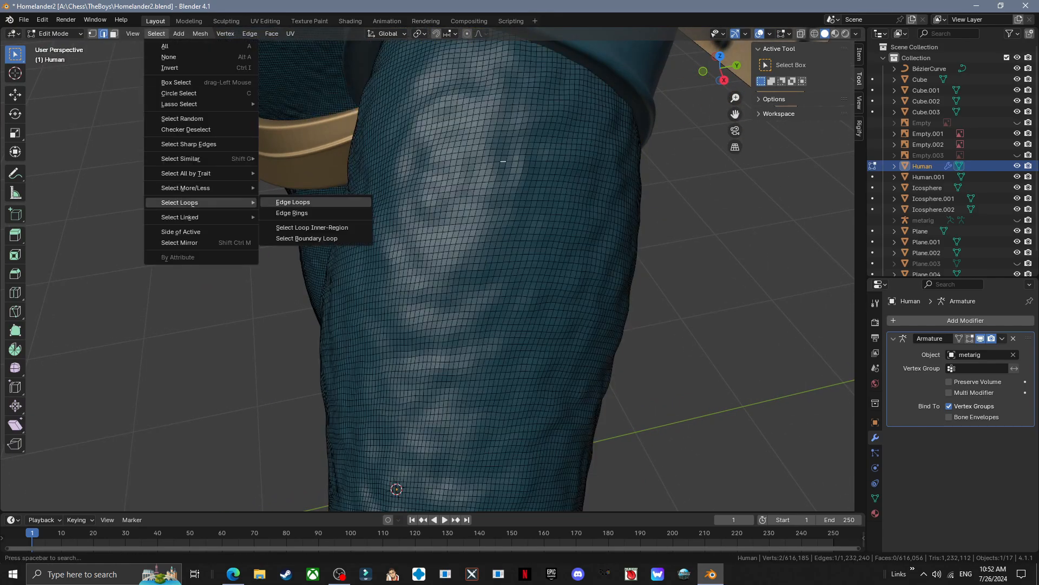
{"action": "left_click", "coordinate": [292, 202]}
{"action": "key", "text": "Escape"}
{"action": "key", "text": "ctrl+l"}
{"action": "key", "text": "x"}
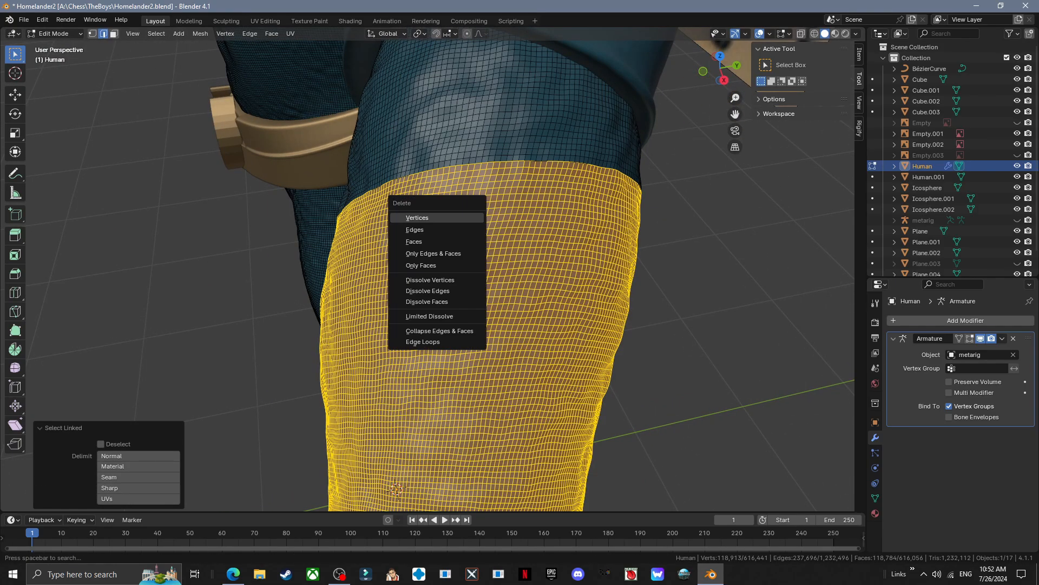
{"action": "left_click", "coordinate": [465, 217]}
- Select the boundary edge loop of the cut forearm and fill the opening with a face
{"action": "middle_click_drag", "start_coordinate": [466, 260], "coordinate": [463, 214]}
{"action": "scroll", "coordinate": [455, 217], "scroll_direction": "up", "scroll_amount": 3}
{"action": "left_click", "coordinate": [450, 213]}
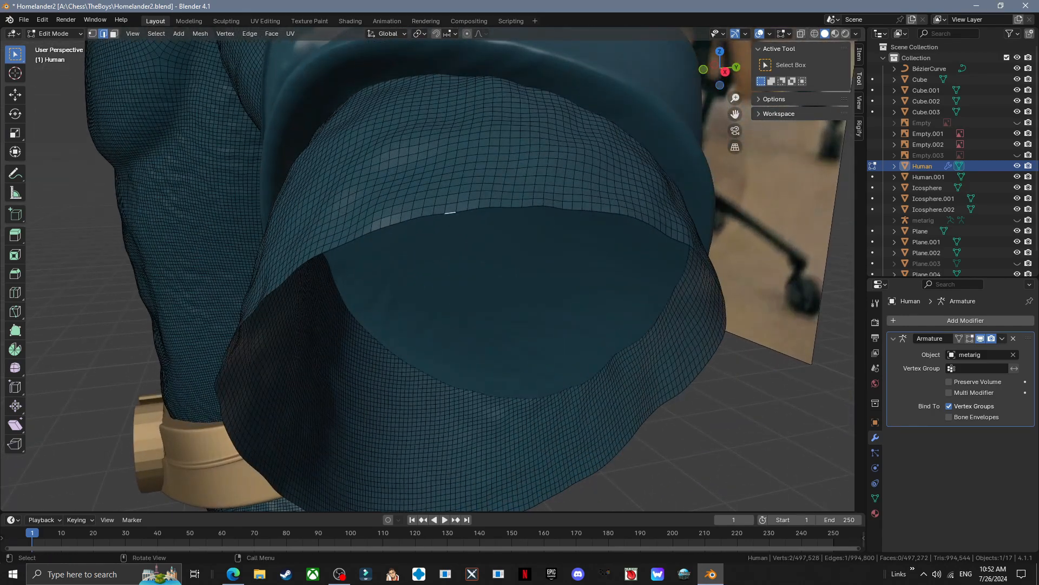
{"action": "left_click", "coordinate": [156, 33]}
{"action": "left_click", "coordinate": [293, 202]}
{"action": "key", "text": "f"}
{"action": "scroll", "coordinate": [455, 270], "scroll_direction": "down", "scroll_amount": 4}
{"action": "left_click", "coordinate": [623, 379]}
- Return to Object Mode in front view and duplicate the red glove along X onto the bare arm's side
{"action": "middle_click_drag", "start_coordinate": [466, 325], "coordinate": [585, 303]}
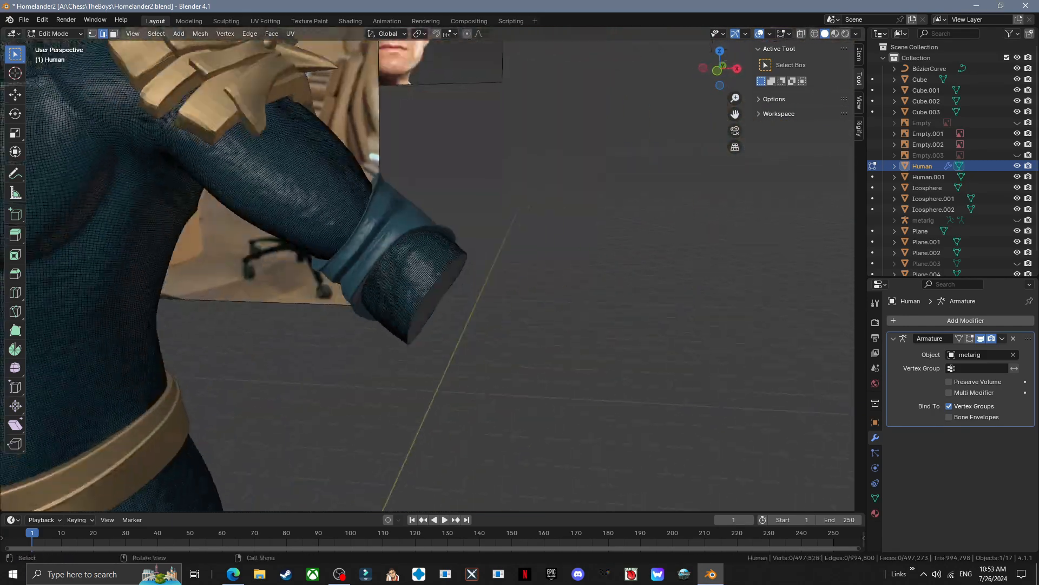
{"action": "left_click", "coordinate": [716, 71]}
{"action": "middle_click_drag", "start_coordinate": [433, 303], "coordinate": [561, 269], "text": "shift"}
{"action": "left_click", "coordinate": [57, 34]}
{"action": "left_click", "coordinate": [57, 45]}
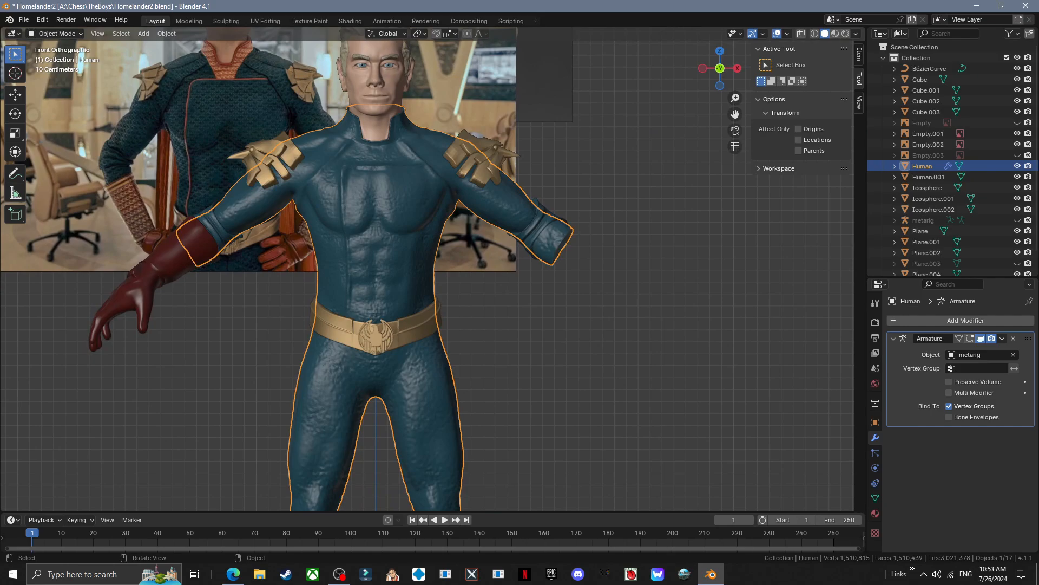
{"action": "left_click", "coordinate": [182, 249]}
{"action": "middle_click_drag", "start_coordinate": [217, 271], "coordinate": [187, 282], "text": "shift"}
{"action": "key", "text": "shift+d"}
{"action": "key", "text": "x"}
{"action": "left_click", "coordinate": [628, 271]}
- Mirror the duplicated glove across the global X axis and shift it along X onto the cut forearm
{"action": "key", "text": "ctrl+m"}
{"action": "key", "text": "x"}
{"action": "key", "text": "Return"}
{"action": "scroll", "coordinate": [485, 291], "scroll_direction": "up", "scroll_amount": 6}
{"action": "key", "text": "g"}
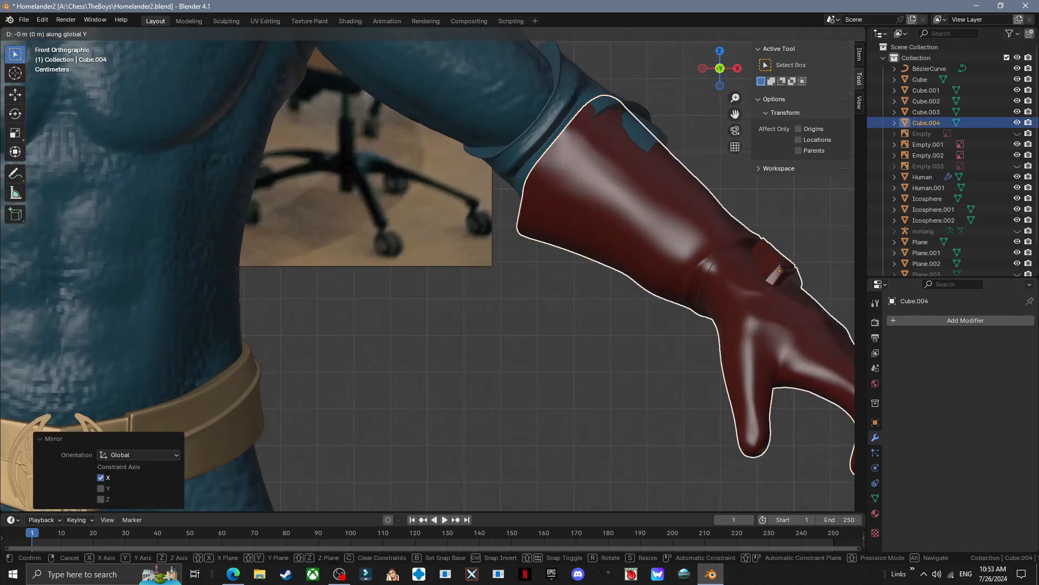
{"action": "key", "text": "x"}
{"action": "left_click", "coordinate": [534, 295]}
- Deselect the glove and examine how both gloves sit on the full figure
{"action": "scroll", "coordinate": [533, 295], "scroll_direction": "down", "scroll_amount": 4}
{"action": "middle_click_drag", "start_coordinate": [533, 295], "coordinate": [552, 309]}
{"action": "scroll", "coordinate": [520, 309], "scroll_direction": "down", "scroll_amount": 3}
{"action": "key", "text": "KP_1"}
{"action": "left_click", "coordinate": [574, 347]}
{"action": "scroll", "coordinate": [569, 320], "scroll_direction": "down", "scroll_amount": 3}
{"action": "scroll", "coordinate": [555, 308], "scroll_direction": "up", "scroll_amount": 3}
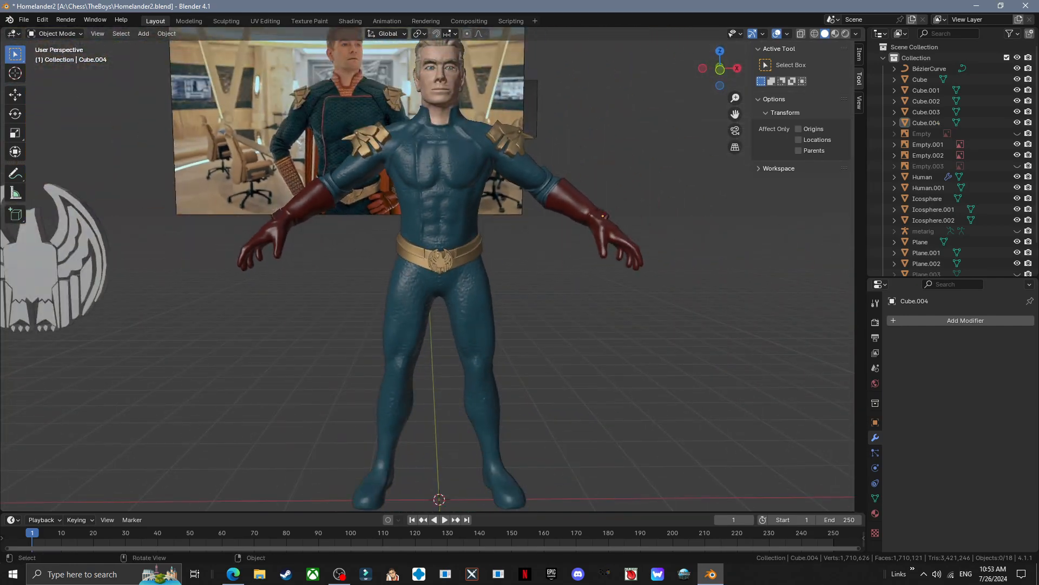
- Remove the Armature modifier from the body suit and enter Edit Mode on it
{"action": "scroll", "coordinate": [519, 271], "scroll_direction": "up", "scroll_amount": 6}
{"action": "scroll", "coordinate": [428, 271], "scroll_direction": "down", "scroll_amount": 2}
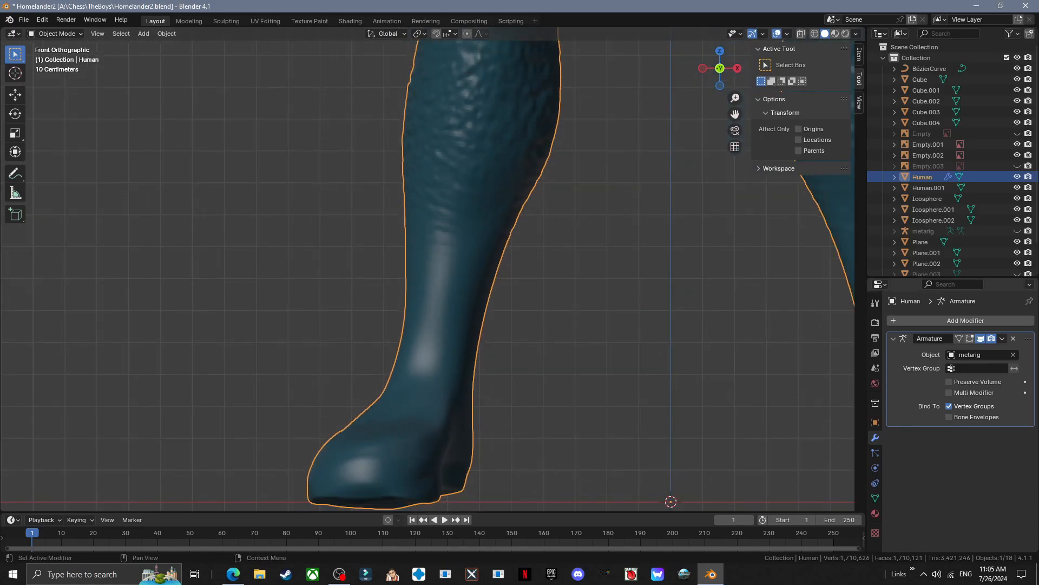
{"action": "left_click", "coordinate": [1013, 339]}
{"action": "left_click", "coordinate": [876, 498]}
{"action": "left_click", "coordinate": [876, 437]}
{"action": "middle_click_drag", "start_coordinate": [465, 244], "coordinate": [423, 309], "text": "shift"}
{"action": "key", "text": "Tab"}
- Select a complete edge loop around one leg just below the knee
{"action": "scroll", "coordinate": [428, 271], "scroll_direction": "up", "scroll_amount": 5}
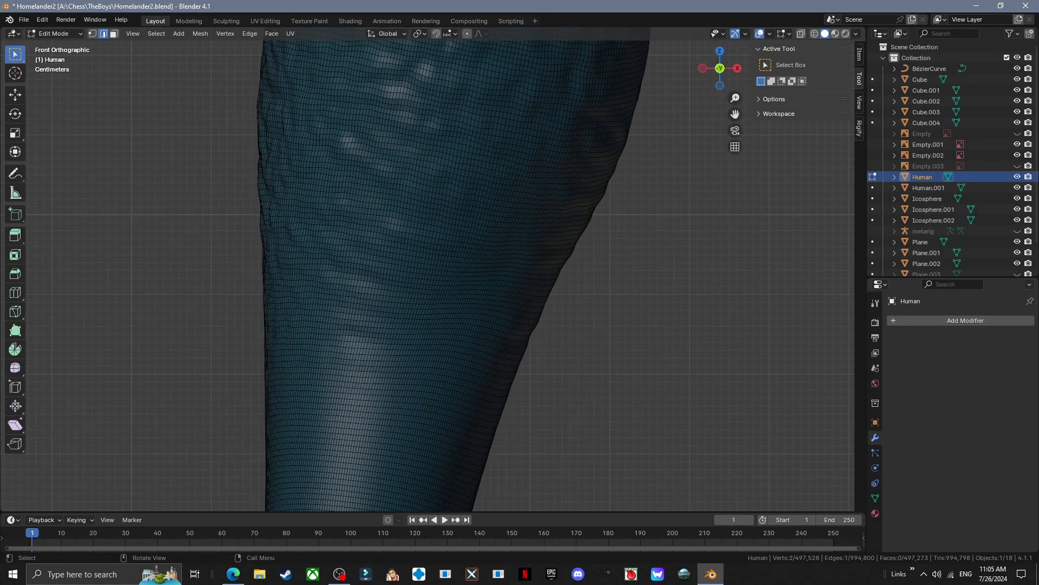
{"action": "scroll", "coordinate": [428, 271], "scroll_direction": "down", "scroll_amount": 4}
{"action": "scroll", "coordinate": [427, 270], "scroll_direction": "up", "scroll_amount": 5}
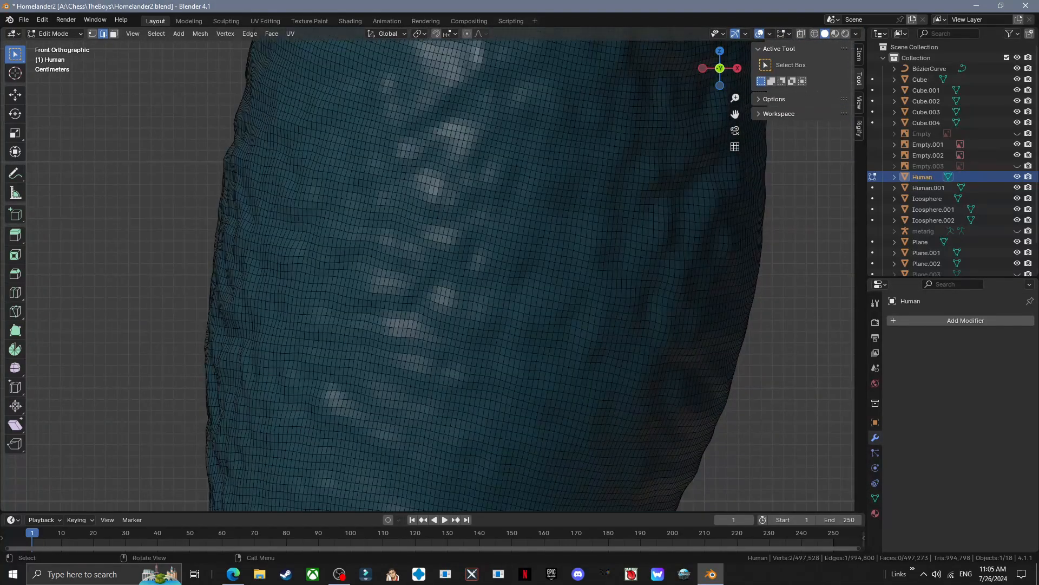
{"action": "key", "text": "l"}
{"action": "key", "text": "ctrl+z"}
{"action": "left_click", "coordinate": [156, 33]}
{"action": "mouse_move", "coordinate": [178, 202]}
{"action": "left_click", "coordinate": [282, 202]}
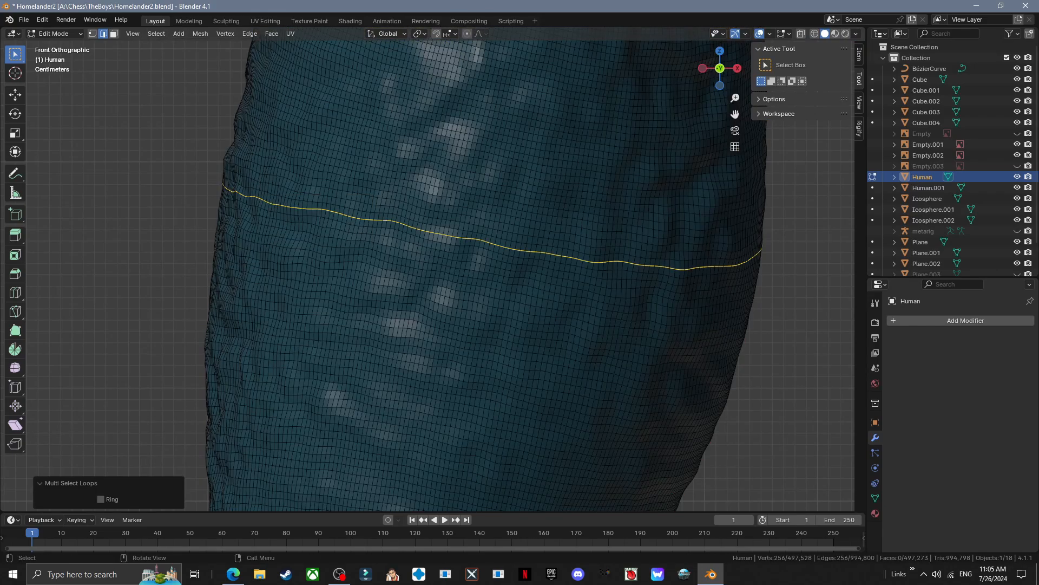
- Split the leg at the loop and separate the linked lower leg and foot into their own object
{"action": "key", "text": "l"}
{"action": "scroll", "coordinate": [427, 271], "scroll_direction": "down", "scroll_amount": 3}
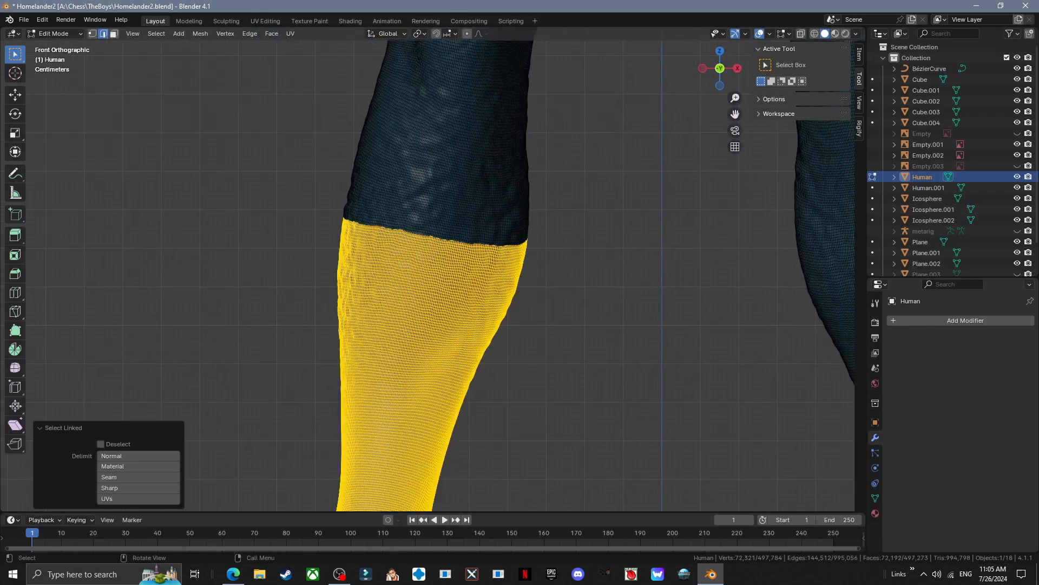
{"action": "left_click", "coordinate": [515, 504]}
{"action": "scroll", "coordinate": [442, 216], "scroll_direction": "up", "scroll_amount": 5}
- Return to Object Mode, hide the body suit and open the separated lower leg in Edit Mode
{"action": "left_click", "coordinate": [56, 34]}
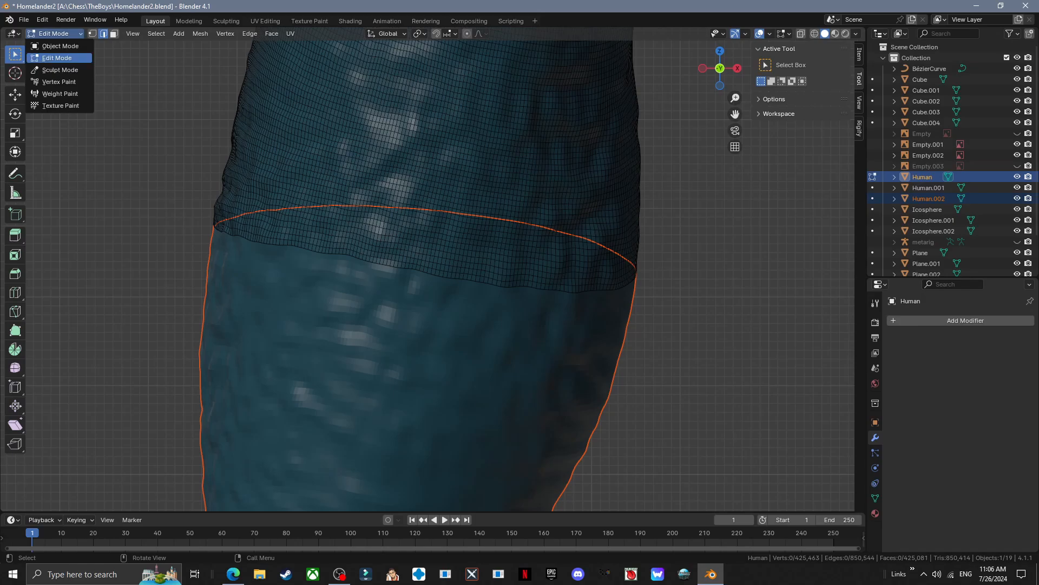
{"action": "left_click", "coordinate": [58, 44]}
{"action": "left_click", "coordinate": [346, 146]}
{"action": "key", "text": "h"}
{"action": "left_click", "coordinate": [369, 304]}
{"action": "key", "text": "Tab"}
{"action": "middle_click_drag", "start_coordinate": [368, 303], "coordinate": [355, 331]}
{"action": "scroll", "coordinate": [346, 336], "scroll_direction": "up", "scroll_amount": 4}
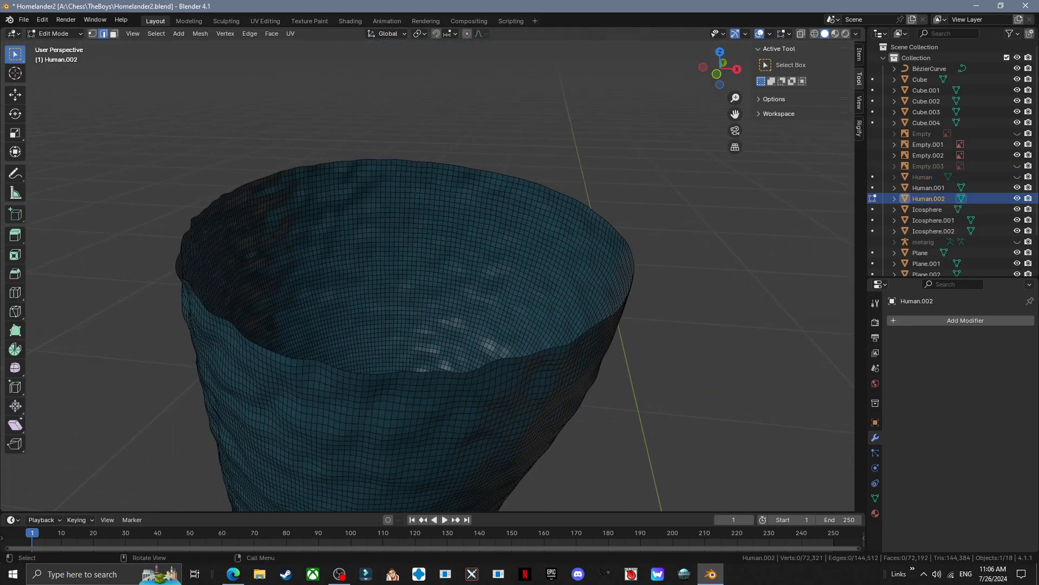
- Fill the open top loop of the separated lower leg with a face and return to Object Mode
{"action": "left_click", "coordinate": [327, 405]}
{"action": "left_click", "coordinate": [156, 33]}
{"action": "mouse_move", "coordinate": [174, 202]}
{"action": "left_click", "coordinate": [287, 202]}
{"action": "key", "text": "f"}
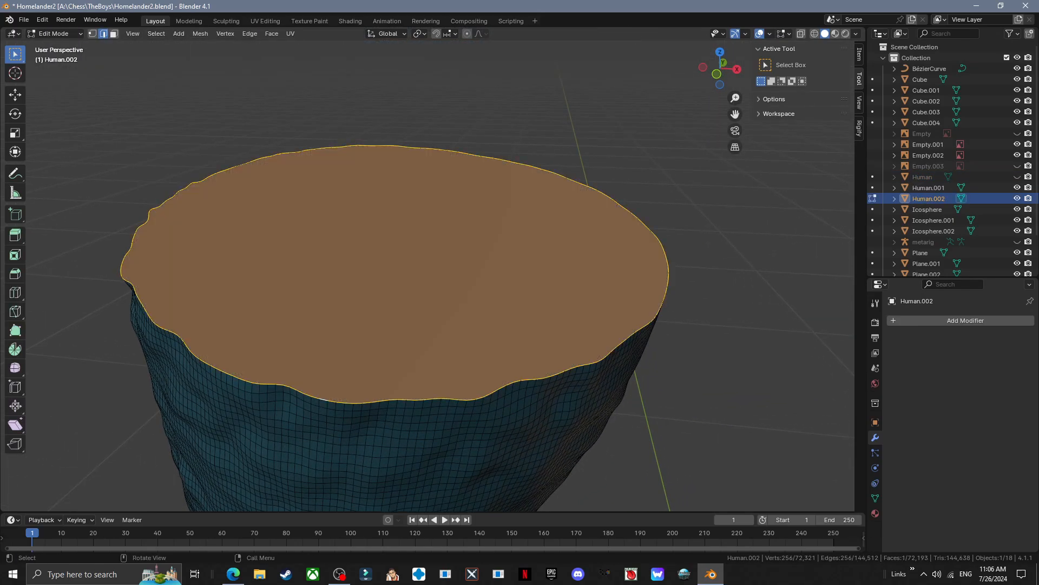
{"action": "scroll", "coordinate": [411, 325], "scroll_direction": "down", "scroll_amount": 4}
{"action": "key", "text": "Tab"}
{"action": "scroll", "coordinate": [411, 325], "scroll_direction": "down", "scroll_amount": 6}
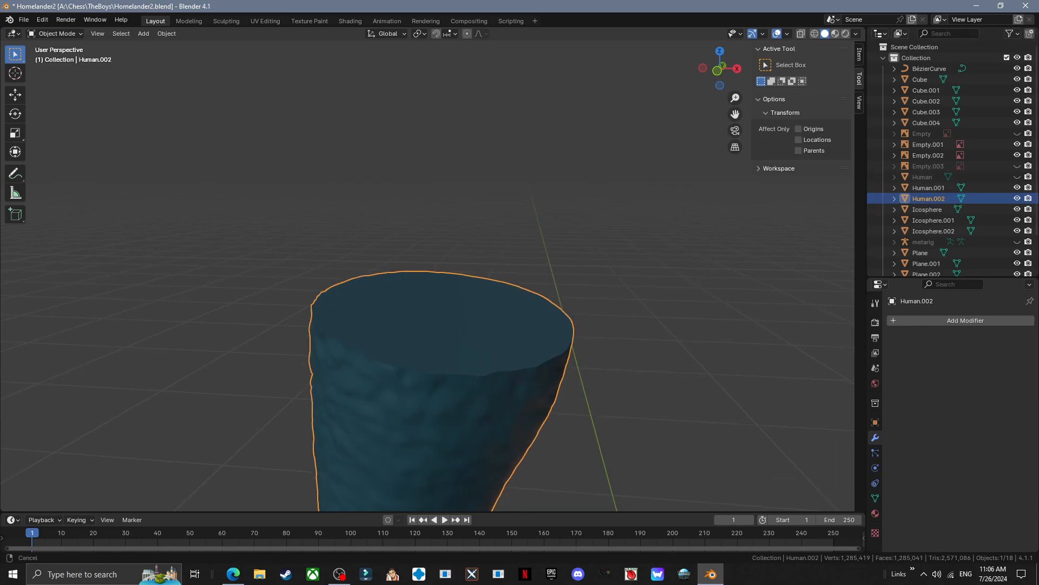
- Unhide the body suit, select it and enter Edit Mode around the cut below the knee
{"action": "left_click", "coordinate": [718, 71]}
{"action": "left_click", "coordinate": [1018, 177]}
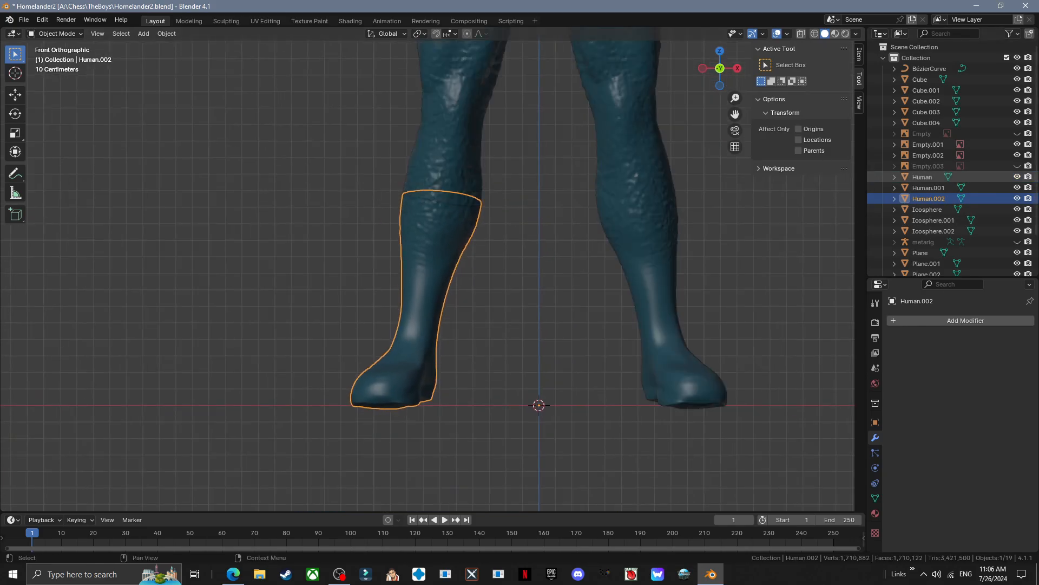
{"action": "left_click", "coordinate": [450, 123]}
{"action": "scroll", "coordinate": [450, 123], "scroll_direction": "up", "scroll_amount": 9}
{"action": "scroll", "coordinate": [450, 123], "scroll_direction": "down", "scroll_amount": 4}
{"action": "key", "text": "Tab"}
{"action": "scroll", "coordinate": [433, 270], "scroll_direction": "up", "scroll_amount": 2}
{"action": "middle_click_drag", "start_coordinate": [411, 325], "coordinate": [438, 244], "text": "shift"}
- Fill the boundary loop at the body suit's cut leg with a face and return to Object Mode
{"action": "key", "text": "Tab"}
{"action": "key", "text": "g"}
{"action": "key", "text": "Escape"}
{"action": "key", "text": "Tab"}
{"action": "scroll", "coordinate": [433, 270], "scroll_direction": "up", "scroll_amount": 2}
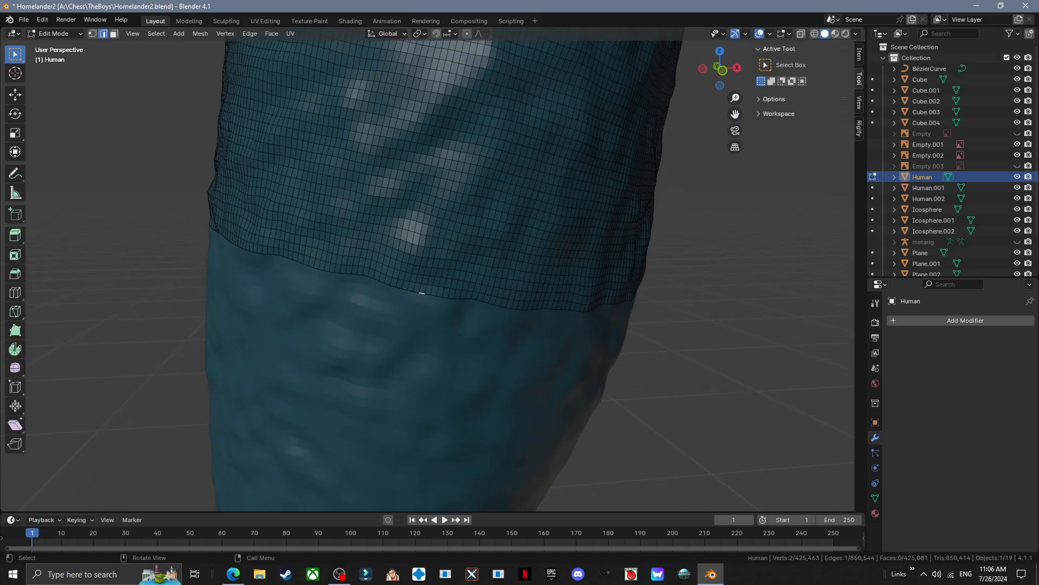
{"action": "left_click", "coordinate": [157, 33]}
{"action": "mouse_move", "coordinate": [184, 202]}
{"action": "left_click", "coordinate": [283, 202]}
{"action": "key", "text": "Tab"}
{"action": "key", "text": "g"}
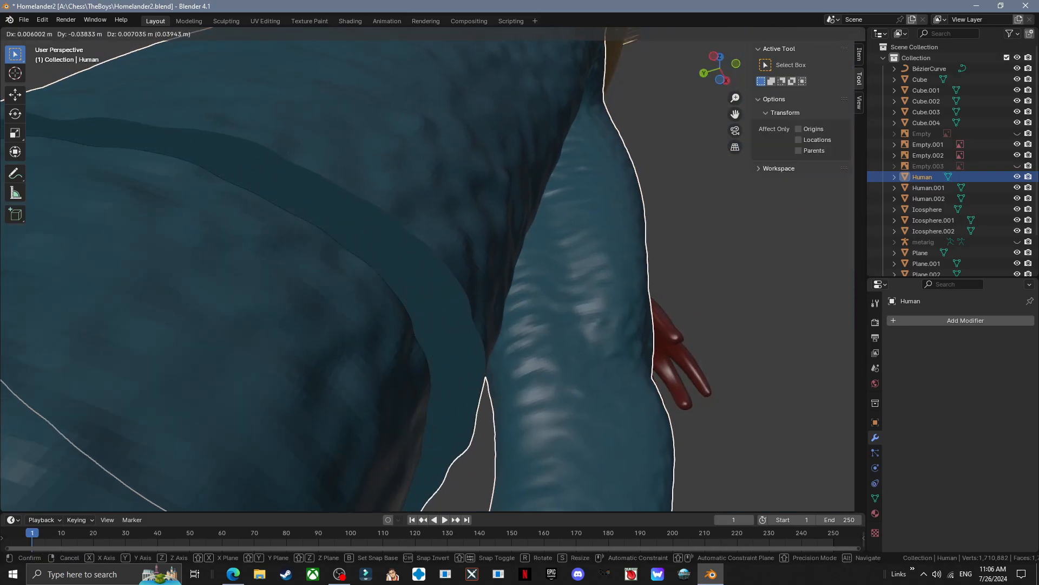
{"action": "key", "text": "Escape"}
{"action": "scroll", "coordinate": [428, 271], "scroll_direction": "down", "scroll_amount": 5}
- Select the separated lower leg and enter Sculpt Mode with the Grab brush
{"action": "left_click", "coordinate": [414, 347]}
{"action": "left_click", "coordinate": [722, 70]}
{"action": "scroll", "coordinate": [428, 270], "scroll_direction": "down", "scroll_amount": 3}
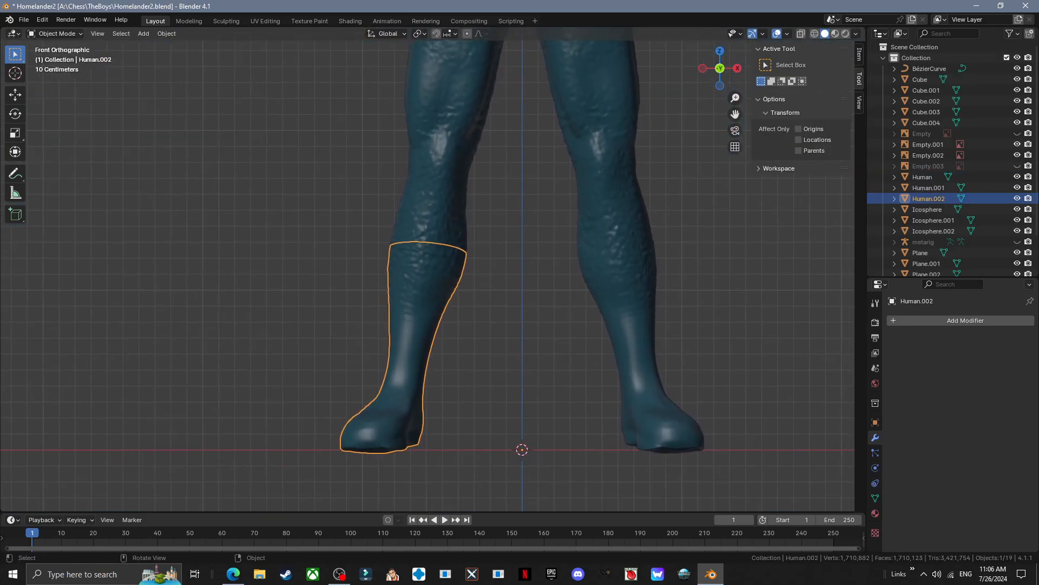
{"action": "left_click", "coordinate": [56, 33]}
{"action": "left_click", "coordinate": [55, 69]}
{"action": "left_click", "coordinate": [15, 339]}
{"action": "scroll", "coordinate": [428, 265], "scroll_direction": "down", "scroll_amount": 2}
- Pull the boot's top edge up into a front peak and flare it outward from the leg with Grab
{"action": "mouse_move", "coordinate": [414, 249]}
{"action": "middle_mouse_down"}
{"action": "mouse_move", "coordinate": [481, 265]}
{"action": "mouse_move", "coordinate": [533, 256]}
{"action": "mouse_move", "coordinate": [427, 249]}
{"action": "middle_mouse_up"}
{"action": "scroll", "coordinate": [427, 248], "scroll_direction": "up", "scroll_amount": 4}
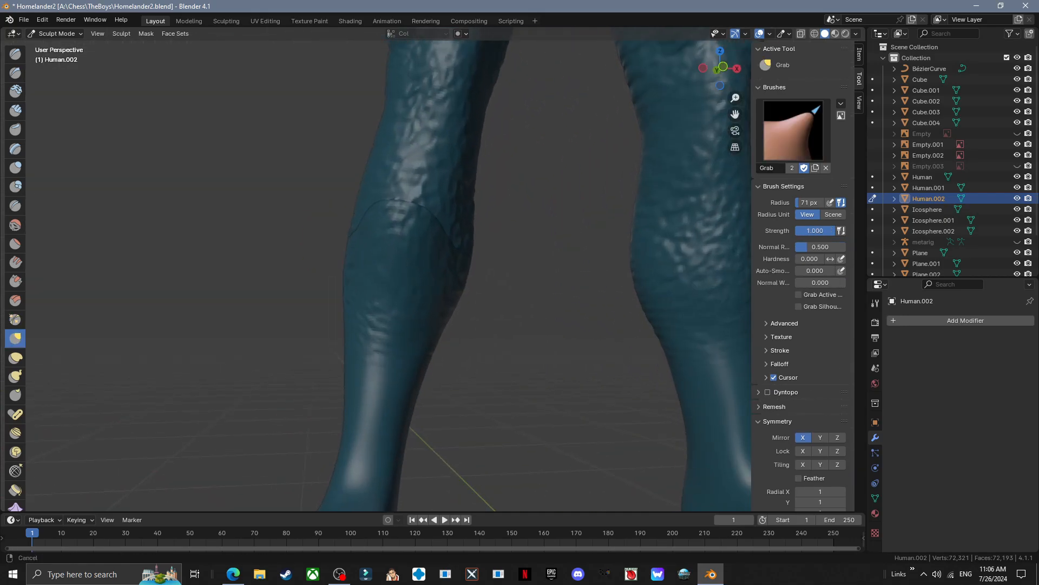
{"action": "left_click_drag", "start_coordinate": [405, 238], "coordinate": [405, 232]}
{"action": "scroll", "coordinate": [406, 239], "scroll_direction": "down", "scroll_amount": 4}
{"action": "mouse_move", "coordinate": [388, 262]}
{"action": "middle_mouse_down"}
{"action": "mouse_move", "coordinate": [374, 253]}
{"action": "mouse_move", "coordinate": [476, 267]}
{"action": "mouse_move", "coordinate": [378, 249]}
{"action": "mouse_move", "coordinate": [425, 260]}
{"action": "mouse_move", "coordinate": [433, 305]}
{"action": "mouse_move", "coordinate": [442, 223]}
{"action": "middle_mouse_up"}
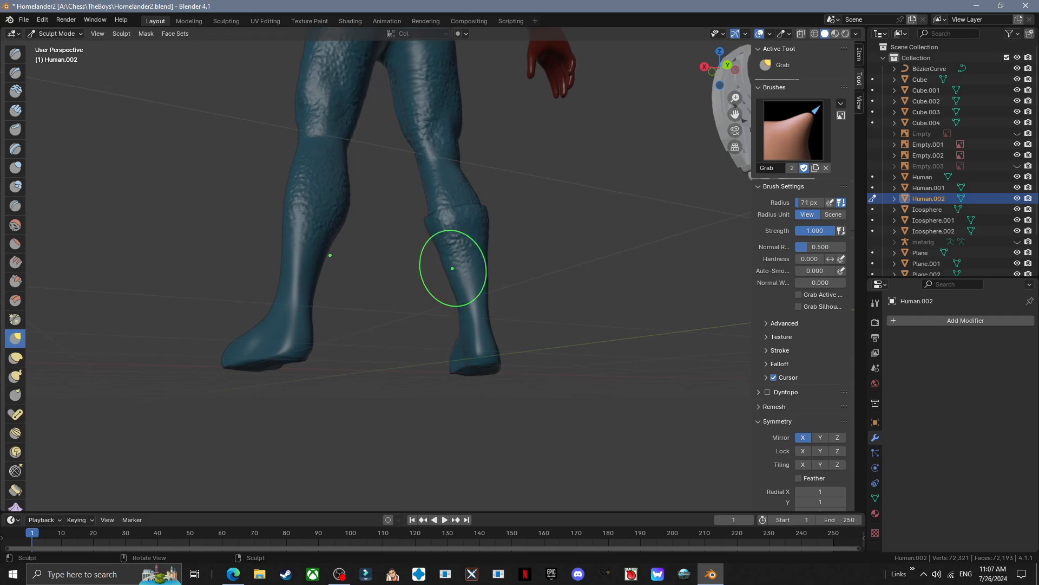
{"action": "mouse_move", "coordinate": [465, 336]}
{"action": "middle_mouse_down"}
{"action": "mouse_move", "coordinate": [480, 334]}
{"action": "mouse_move", "coordinate": [408, 297]}
{"action": "mouse_move", "coordinate": [415, 256]}
{"action": "middle_mouse_up"}
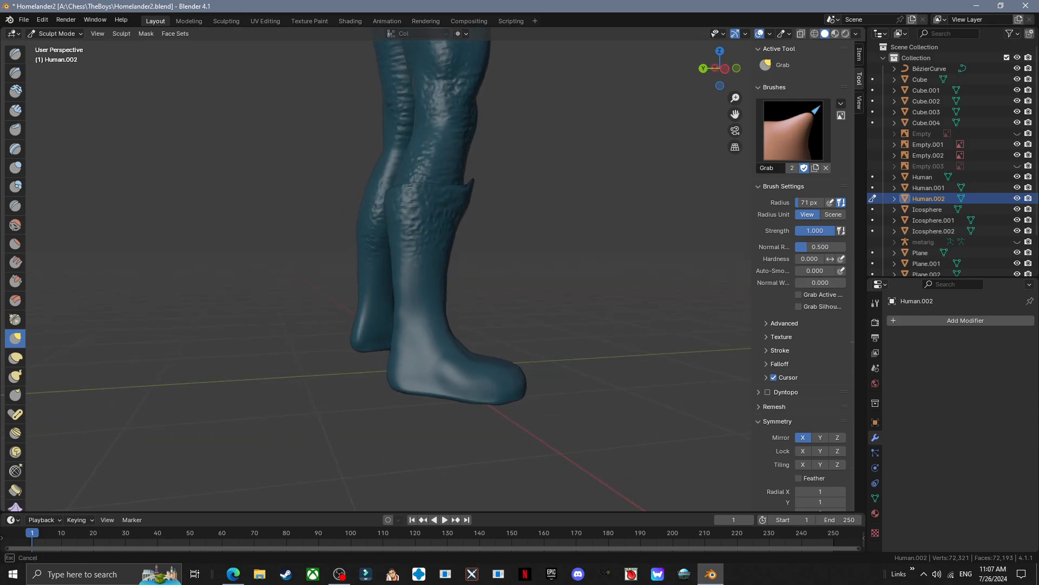
- Smooth the fabric wrinkles out of the boot's upper shaft with the Smooth brush
{"action": "key", "text": "shift+s"}
{"action": "mouse_move", "coordinate": [441, 207]}
{"action": "middle_mouse_down"}
{"action": "mouse_move", "coordinate": [424, 195]}
{"action": "mouse_move", "coordinate": [487, 221]}
{"action": "mouse_move", "coordinate": [423, 217]}
{"action": "mouse_move", "coordinate": [371, 360]}
{"action": "mouse_move", "coordinate": [411, 232]}
{"action": "middle_mouse_up"}
{"action": "scroll", "coordinate": [382, 204], "scroll_direction": "up", "scroll_amount": 3}
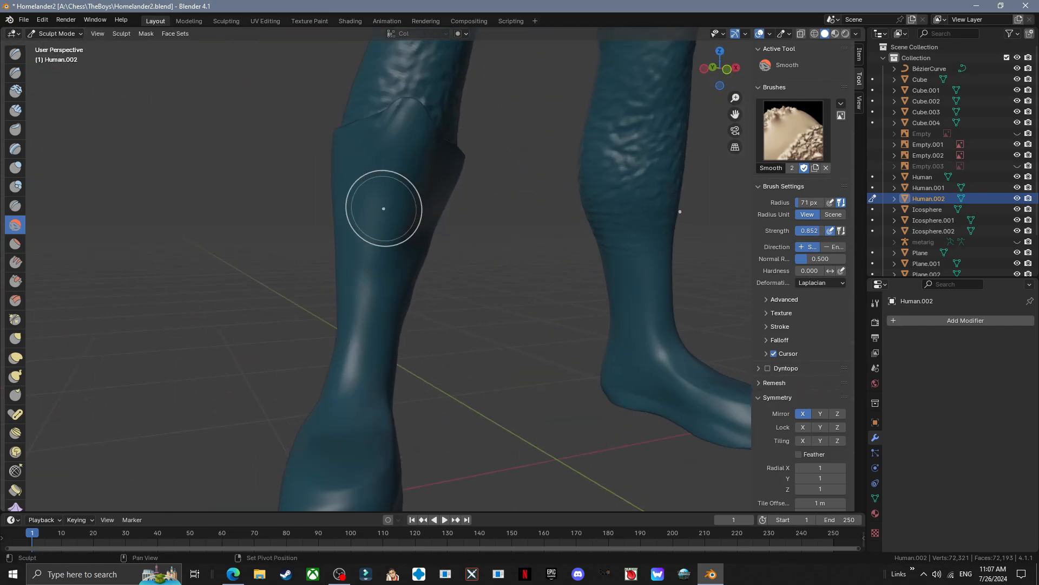
- Refine the outline of the boot's pointed top edge with the Grab brush
{"action": "key", "text": "g"}
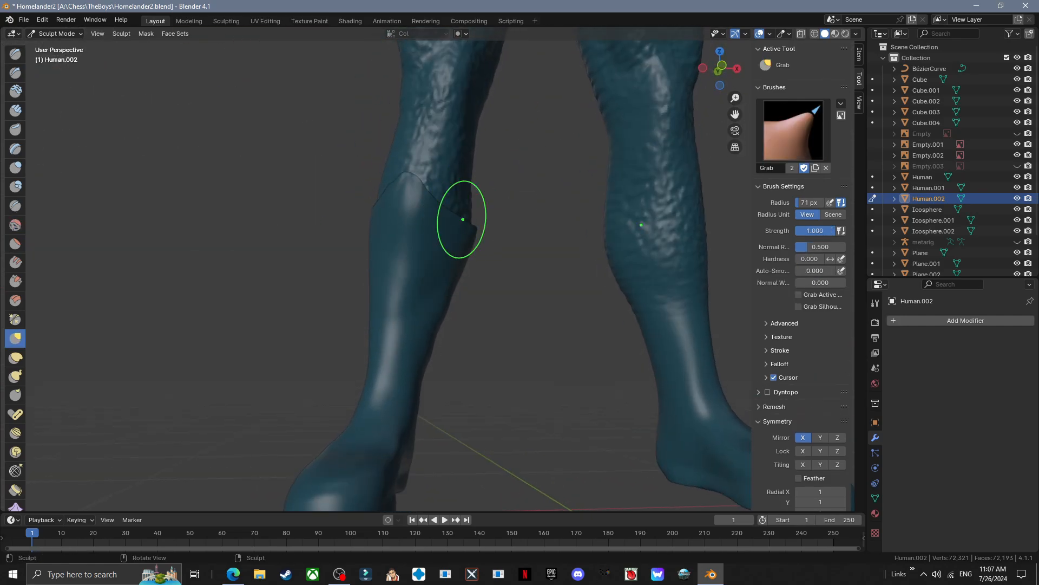
{"action": "scroll", "coordinate": [464, 220], "scroll_direction": "up", "scroll_amount": 4}
{"action": "scroll", "coordinate": [399, 139], "scroll_direction": "down", "scroll_amount": 5}
{"action": "middle_click_drag", "start_coordinate": [398, 139], "coordinate": [596, 192]}
{"action": "scroll", "coordinate": [492, 213], "scroll_direction": "up", "scroll_amount": 4}
- Thicken the boot's upper rim with the Inflate brush and even it out with the Smooth brush
{"action": "key", "text": "i"}
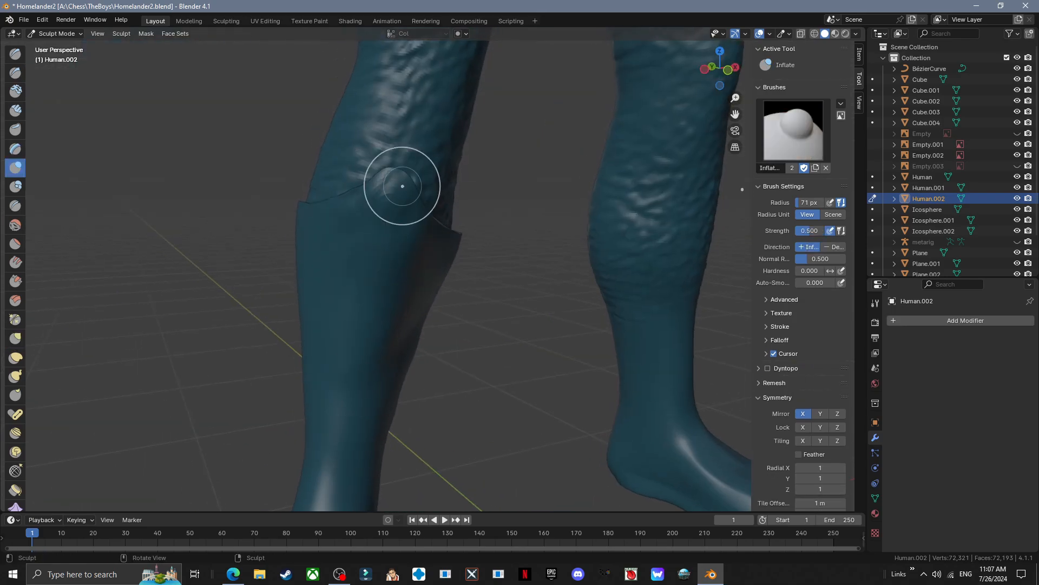
{"action": "middle_click_drag", "start_coordinate": [402, 186], "coordinate": [249, 171]}
{"action": "left_click", "coordinate": [15, 206]}
{"action": "left_click", "coordinate": [15, 224]}
{"action": "middle_click_drag", "start_coordinate": [292, 211], "coordinate": [443, 224]}
{"action": "scroll", "coordinate": [456, 404], "scroll_direction": "down", "scroll_amount": 3}
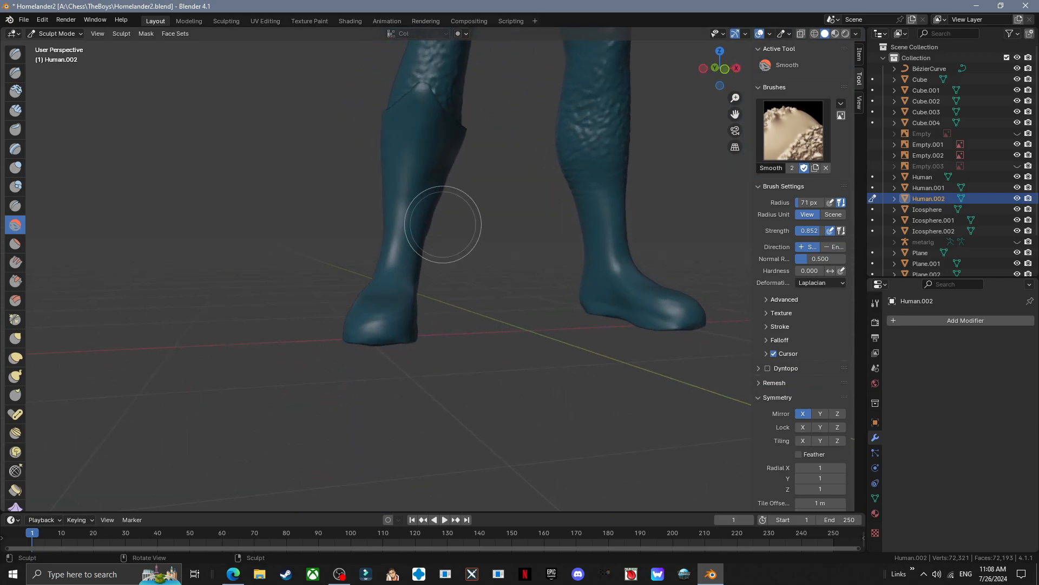
- Return to Object Mode and assign the Gloves material to the boot
{"action": "left_click", "coordinate": [56, 34]}
{"action": "left_click", "coordinate": [48, 45]}
{"action": "left_click", "coordinate": [876, 513]}
{"action": "left_click", "coordinate": [894, 367]}
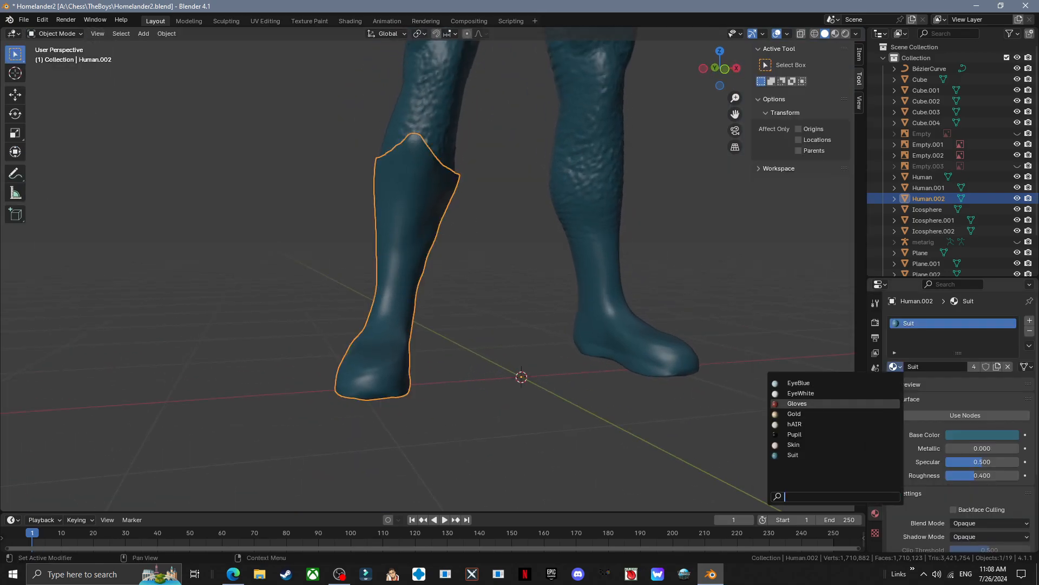
{"action": "left_click", "coordinate": [797, 404]}
{"action": "left_click", "coordinate": [661, 412]}
- Select the red boot in side view and enter Sculpt Mode with the Grab brush
{"action": "scroll", "coordinate": [650, 401], "scroll_direction": "down", "scroll_amount": 1}
{"action": "middle_click_drag", "start_coordinate": [639, 347], "coordinate": [752, 328]}
{"action": "scroll", "coordinate": [636, 336], "scroll_direction": "down", "scroll_amount": 2}
{"action": "left_click", "coordinate": [716, 70]}
{"action": "left_click", "coordinate": [428, 260]}
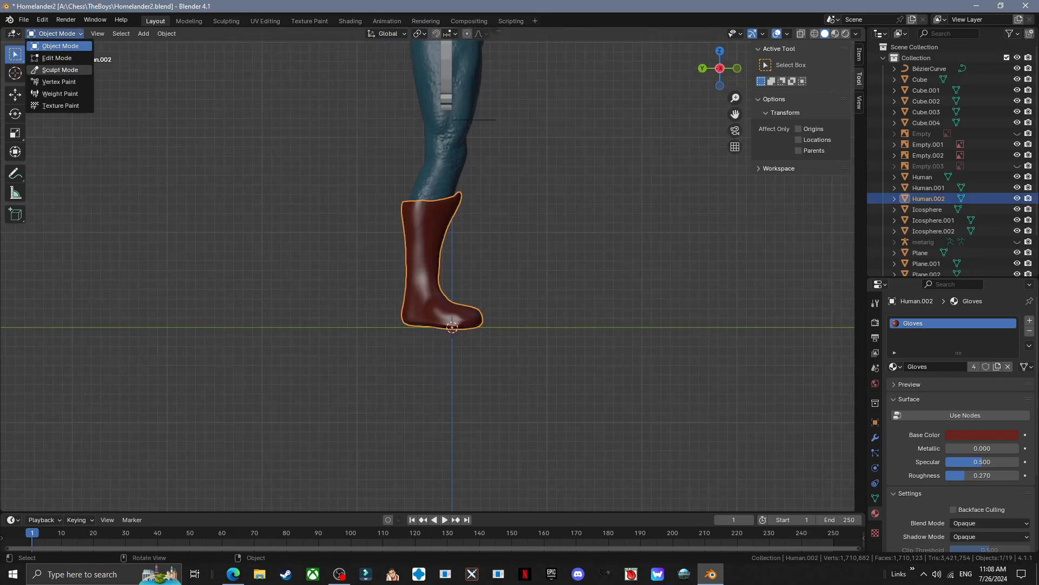
{"action": "left_click", "coordinate": [60, 70]}
{"action": "scroll", "coordinate": [303, 238], "scroll_direction": "down", "scroll_amount": 2}
{"action": "middle_click_drag", "start_coordinate": [303, 238], "coordinate": [406, 257]}
{"action": "left_click", "coordinate": [16, 338]}
- Adjust the boot's foot and heel profile with Grab from the back and side views
{"action": "left_click", "coordinate": [718, 71]}
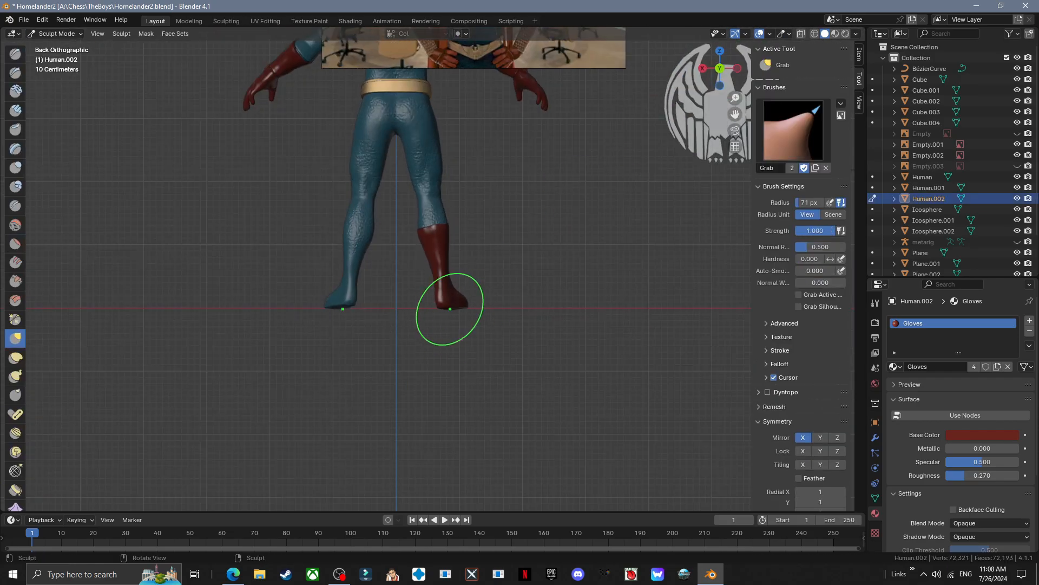
{"action": "middle_click_drag", "start_coordinate": [450, 308], "coordinate": [474, 287]}
{"action": "left_click", "coordinate": [738, 68]}
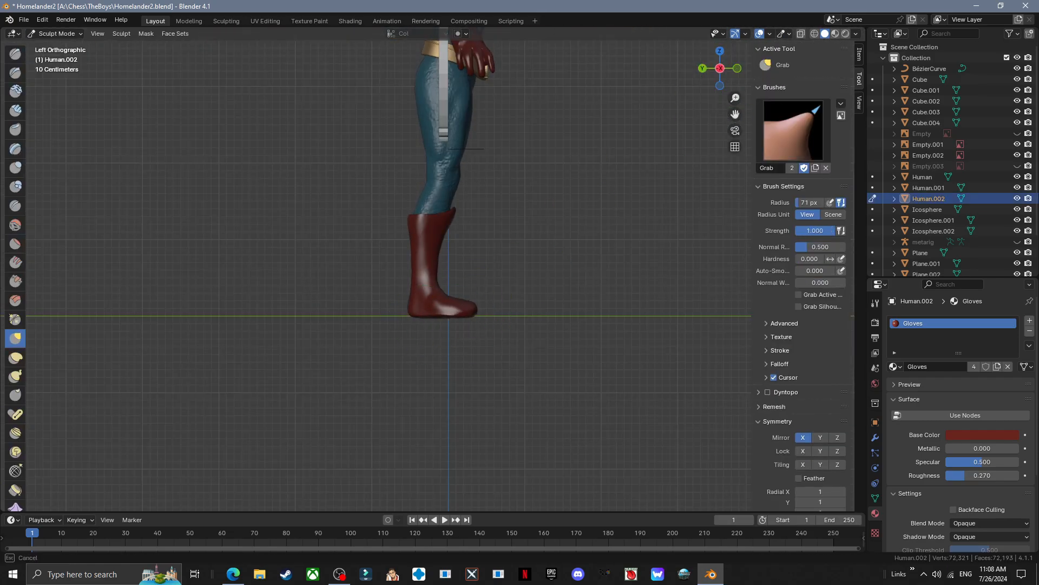
{"action": "mouse_move", "coordinate": [433, 292]}
{"action": "middle_mouse_down"}
{"action": "mouse_move", "coordinate": [414, 302]}
{"action": "mouse_move", "coordinate": [436, 317]}
{"action": "mouse_move", "coordinate": [421, 272]}
{"action": "mouse_move", "coordinate": [455, 246]}
{"action": "mouse_move", "coordinate": [454, 216]}
{"action": "middle_mouse_up"}
{"action": "scroll", "coordinate": [420, 290], "scroll_direction": "up", "scroll_amount": 6}
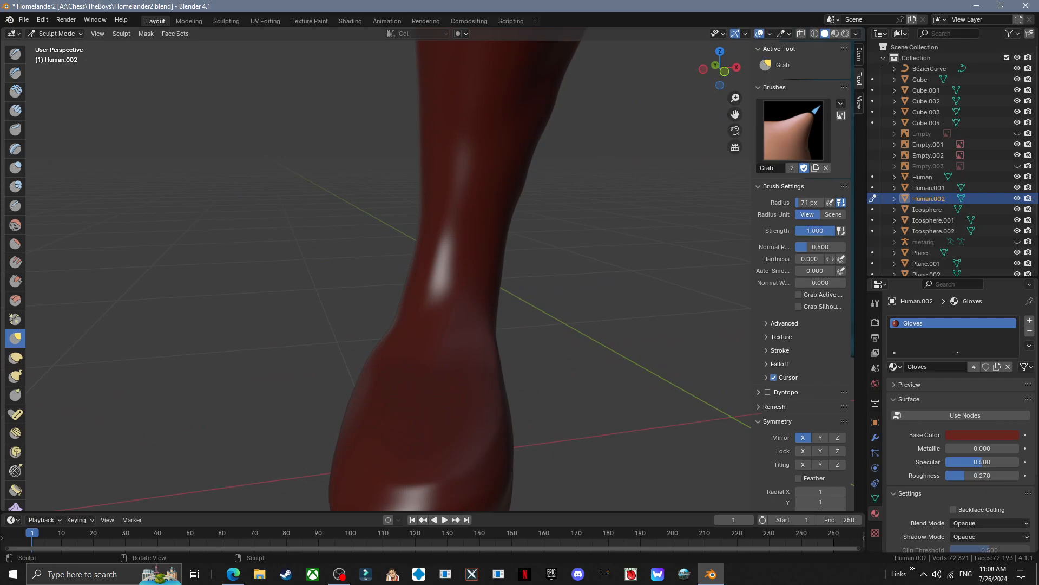
- Carve a seam along the front of the boot shaft up to its peak with Draw Sharp, radius 37 px, subtracting
{"action": "left_click", "coordinate": [15, 73]}
{"action": "middle_click_drag", "start_coordinate": [347, 244], "coordinate": [430, 313]}
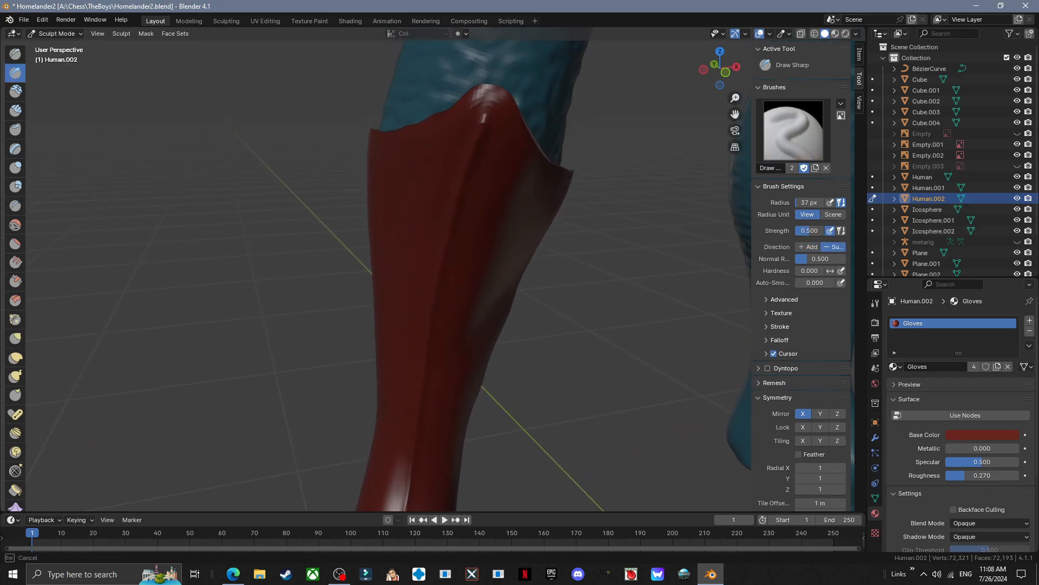
{"action": "left_click_drag", "start_coordinate": [484, 117], "coordinate": [489, 89]}
- Extend the sharp front seam over the instep down to the boot's toe
{"action": "scroll", "coordinate": [490, 89], "scroll_direction": "down", "scroll_amount": 3}
{"action": "mouse_move", "coordinate": [477, 162]}
{"action": "middle_mouse_down"}
{"action": "mouse_move", "coordinate": [401, 157]}
{"action": "mouse_move", "coordinate": [406, 217]}
{"action": "mouse_move", "coordinate": [454, 222]}
{"action": "middle_mouse_up"}
{"action": "middle_click_drag", "start_coordinate": [455, 222], "coordinate": [460, 125], "text": "shift"}
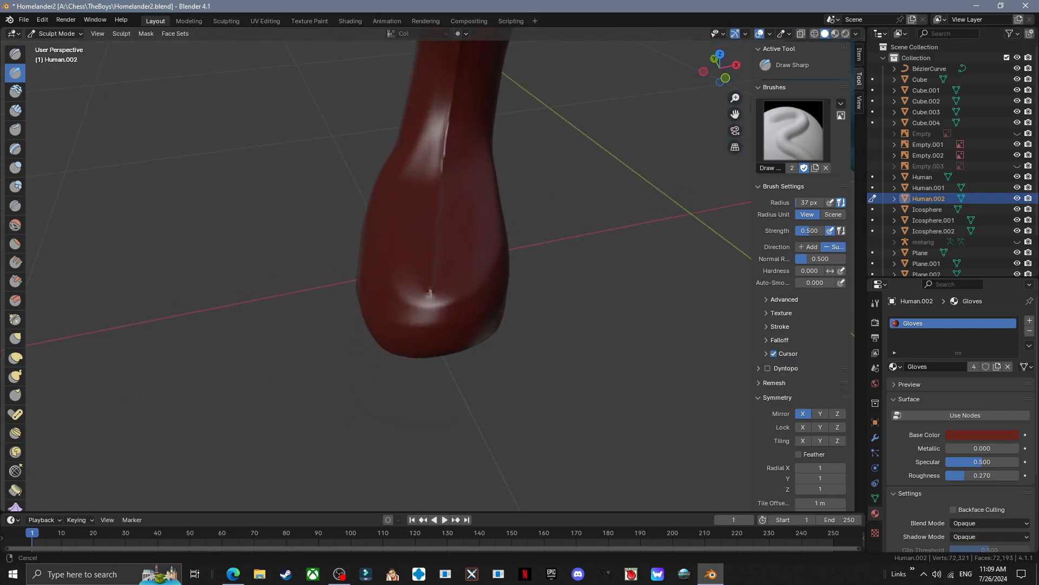
- Carve a seam around the boot's foot above the sole with Draw Sharp, smooth it, and return to Object Mode
{"action": "mouse_move", "coordinate": [430, 294]}
{"action": "middle_mouse_down"}
{"action": "mouse_move", "coordinate": [425, 309]}
{"action": "mouse_move", "coordinate": [373, 328]}
{"action": "mouse_move", "coordinate": [328, 322]}
{"action": "middle_mouse_up"}
{"action": "mouse_move", "coordinate": [466, 304]}
{"action": "middle_mouse_down"}
{"action": "mouse_move", "coordinate": [535, 307]}
{"action": "mouse_move", "coordinate": [194, 325]}
{"action": "mouse_move", "coordinate": [431, 338]}
{"action": "middle_mouse_up"}
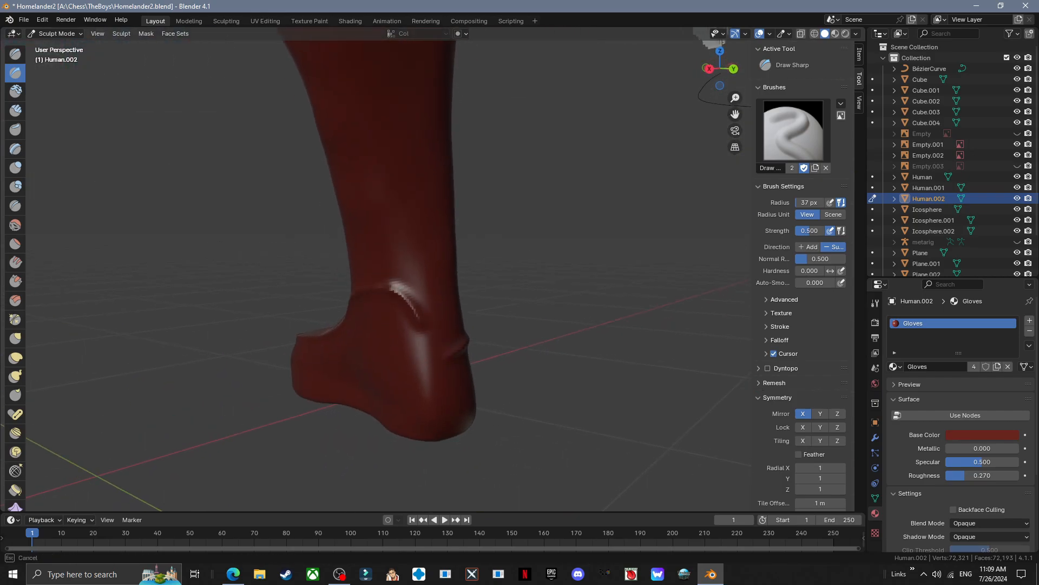
{"action": "middle_click_drag", "start_coordinate": [486, 383], "coordinate": [39, 267]}
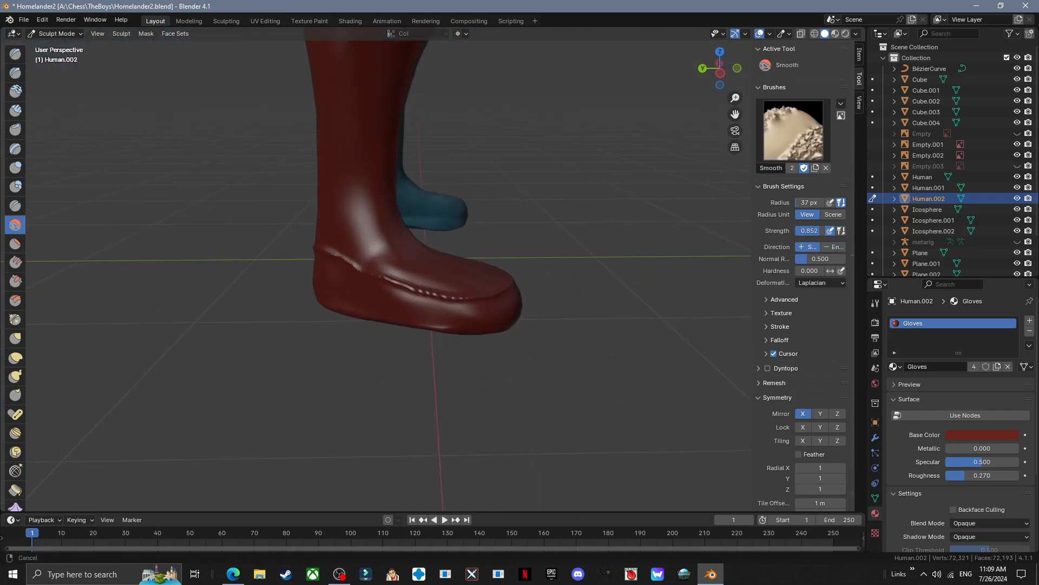
{"action": "middle_click_drag", "start_coordinate": [368, 286], "coordinate": [387, 301]}
{"action": "scroll", "coordinate": [388, 301], "scroll_direction": "down", "scroll_amount": 5}
{"action": "key", "text": "ctrl+Tab"}
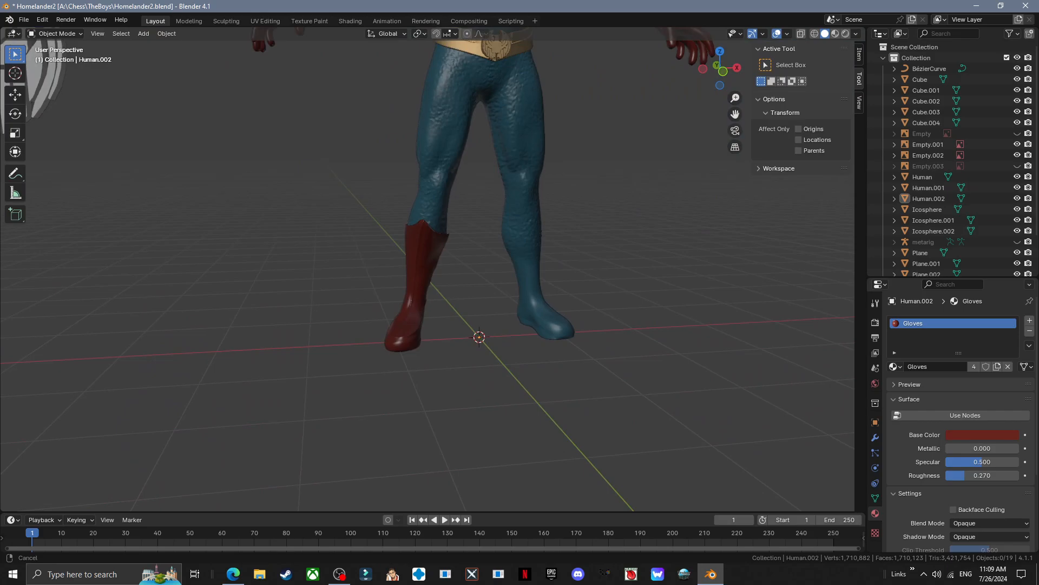
- Add a cube, scale it down, and move it to the upper end of the red boot
{"action": "left_click", "coordinate": [143, 34]}
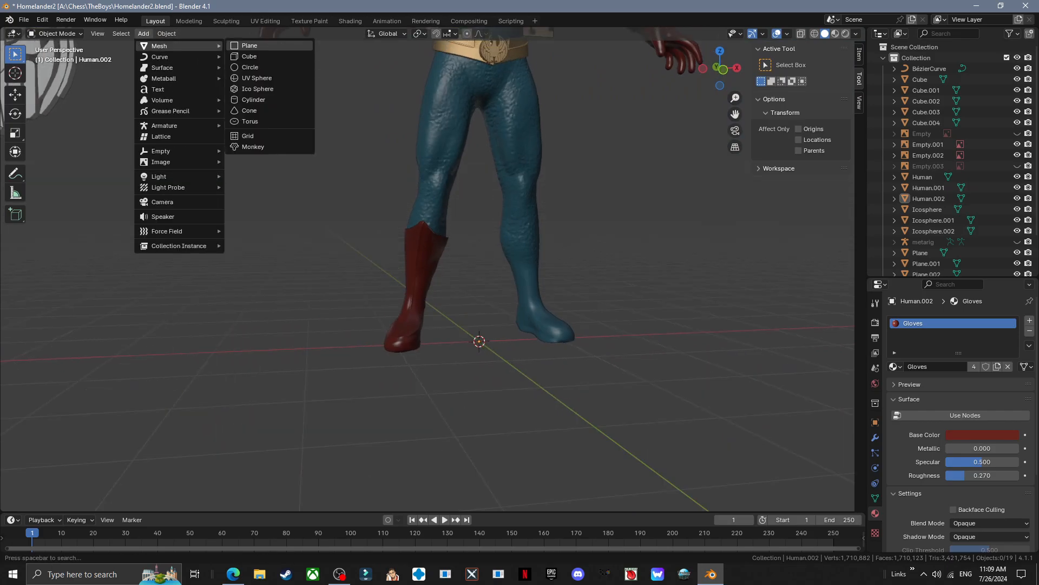
{"action": "left_click", "coordinate": [250, 57]}
{"action": "middle_click_drag", "start_coordinate": [606, 346], "coordinate": [553, 352]}
{"action": "key", "text": "g"}
{"action": "left_click", "coordinate": [509, 338]}
{"action": "key", "text": "s"}
{"action": "left_click", "coordinate": [334, 247]}
{"action": "key", "text": "g"}
{"action": "left_click", "coordinate": [396, 238]}
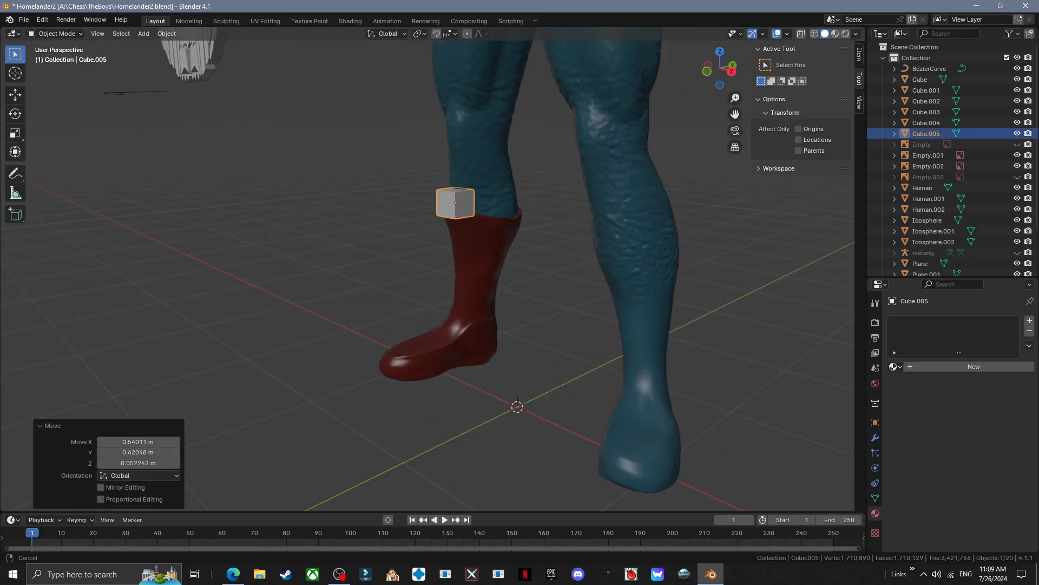
- Move the small cube onto the front peak of the boot's upper rim
{"action": "middle_click_drag", "start_coordinate": [395, 239], "coordinate": [520, 304]}
{"action": "scroll", "coordinate": [519, 304], "scroll_direction": "up", "scroll_amount": 6}
{"action": "left_click", "coordinate": [502, 273]}
{"action": "key", "text": "g"}
{"action": "left_click", "coordinate": [466, 265]}
{"action": "middle_click_drag", "start_coordinate": [466, 265], "coordinate": [568, 206]}
{"action": "key", "text": "g"}
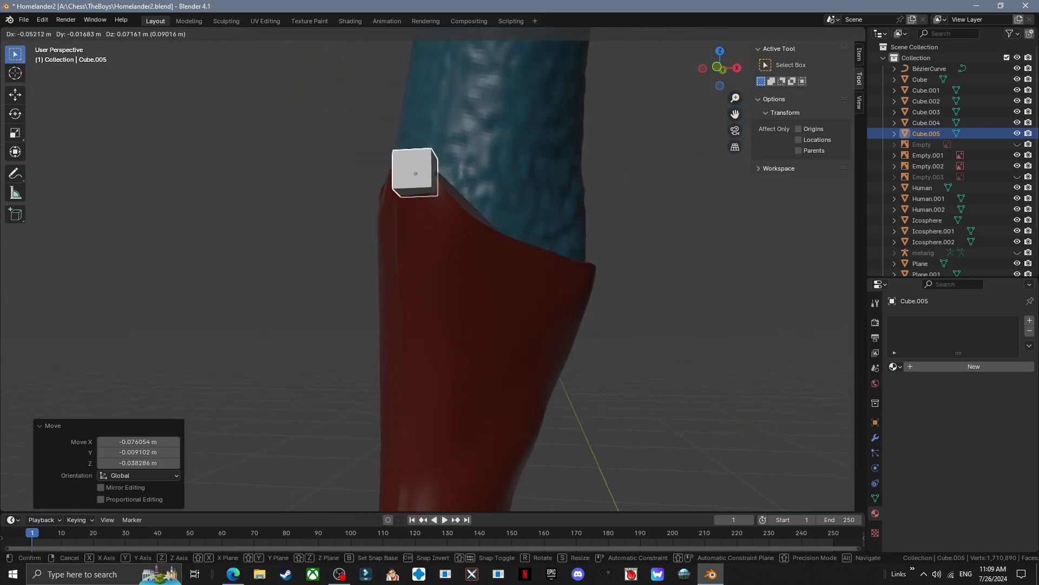
{"action": "left_click", "coordinate": [434, 228]}
{"action": "middle_click_drag", "start_coordinate": [434, 227], "coordinate": [379, 282]}
- Rotate the cube to match the boot's front and move it against the rim
{"action": "key", "text": "r"}
{"action": "key", "text": "z"}
{"action": "key", "text": "r"}
{"action": "middle_click_drag", "start_coordinate": [581, 338], "coordinate": [400, 319]}
{"action": "left_click", "coordinate": [540, 225]}
{"action": "key", "text": "g"}
{"action": "left_click", "coordinate": [544, 233]}
{"action": "left_click", "coordinate": [454, 262]}
- Fine-tune the cube's rotation and position so it hugs the boot's front peak from several angles
{"action": "key", "text": "r"}
{"action": "middle_click_drag", "start_coordinate": [453, 263], "coordinate": [404, 352]}
{"action": "left_click", "coordinate": [527, 305]}
{"action": "key", "text": "g"}
{"action": "left_click", "coordinate": [503, 206]}
{"action": "key", "text": "r"}
{"action": "key", "text": "g"}
{"action": "left_click", "coordinate": [409, 241]}
- Add an edge loop across the cube, shift it along its local Z axis to form a peak, and reposition the block
{"action": "key", "text": "Tab"}
{"action": "key", "text": "ctrl+r"}
{"action": "double_click", "coordinate": [399, 271]}
{"action": "key", "text": "g"}
{"action": "key", "text": "z"}
{"action": "key", "text": "z"}
{"action": "key", "text": "Tab"}
{"action": "key", "text": "g"}
{"action": "left_click", "coordinate": [420, 236]}
- In face selection mode, rotate and move the block's inner-side end face to follow the boot's sloping rim
{"action": "key", "text": "Tab"}
{"action": "left_click", "coordinate": [113, 33]}
{"action": "left_click", "coordinate": [339, 252]}
{"action": "left_click", "coordinate": [411, 238]}
{"action": "key", "text": "r"}
{"action": "left_click", "coordinate": [374, 260]}
{"action": "key", "text": "r"}
{"action": "left_click", "coordinate": [358, 255]}
{"action": "key", "text": "g"}
{"action": "left_click", "coordinate": [465, 194]}
- Extrude the end face along the inner side of the boot rim and fit the new segment against it
{"action": "key", "text": "e"}
{"action": "left_click", "coordinate": [400, 282]}
{"action": "left_click", "coordinate": [457, 306]}
{"action": "middle_click_drag", "start_coordinate": [458, 306], "coordinate": [455, 357]}
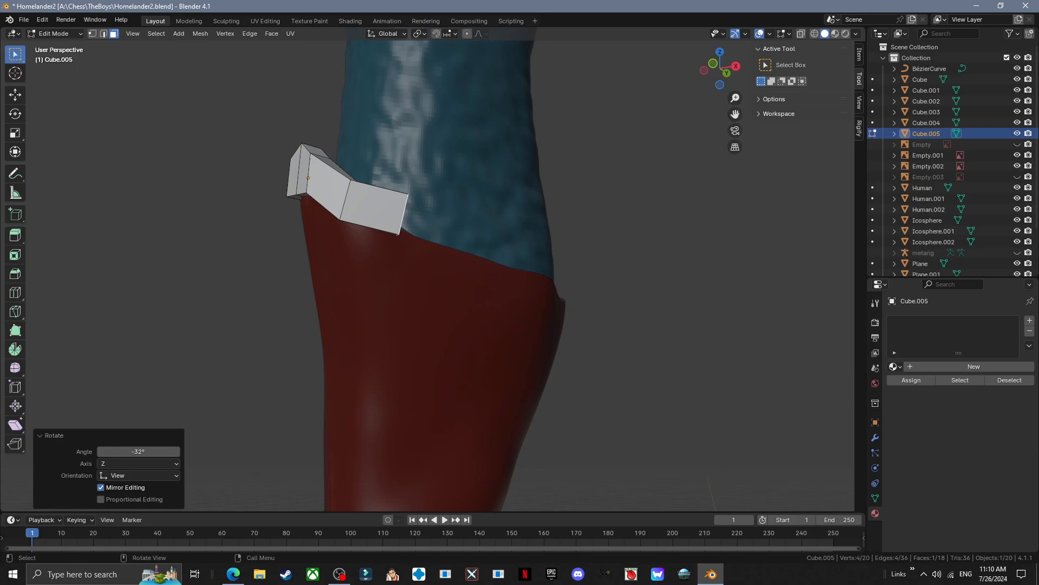
{"action": "left_click", "coordinate": [487, 325]}
{"action": "key", "text": "g"}
{"action": "left_click", "coordinate": [482, 319]}
{"action": "middle_click_drag", "start_coordinate": [481, 320], "coordinate": [444, 379]}
- Extrude another trim segment along the boot's inner side, rotating and moving its end face to follow the curve
{"action": "key", "text": "e"}
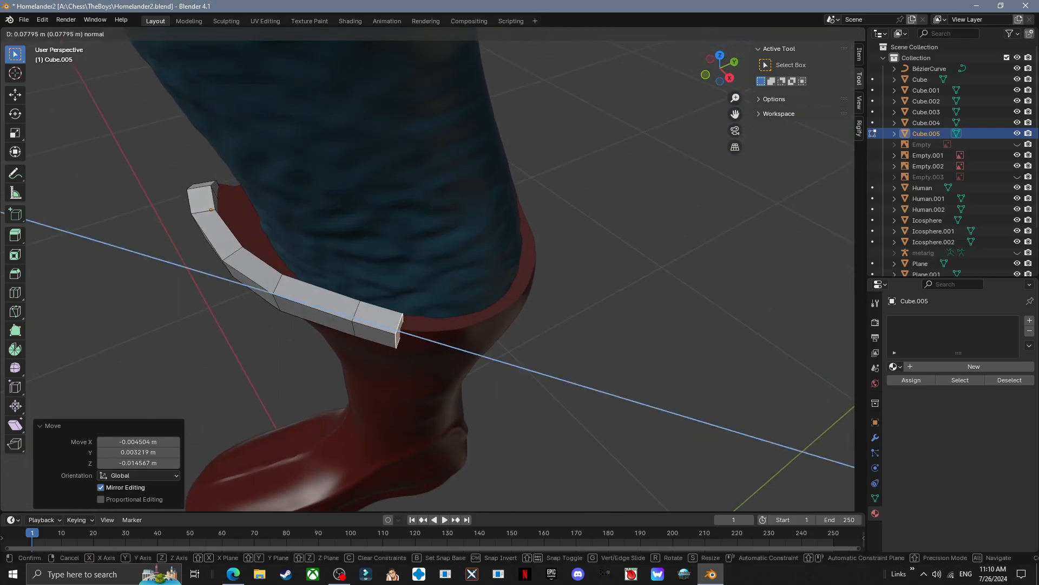
{"action": "left_click", "coordinate": [509, 346]}
{"action": "key", "text": "r"}
{"action": "middle_click_drag", "start_coordinate": [509, 346], "coordinate": [497, 304]}
{"action": "left_click", "coordinate": [527, 358]}
{"action": "key", "text": "g"}
{"action": "left_click", "coordinate": [522, 352]}
{"action": "key", "text": "r"}
{"action": "left_click", "coordinate": [520, 346]}
- Extend the trim band with a further extruded segment, rotating and moving its end to curve toward the back of the boot
{"action": "key", "text": "e"}
{"action": "key", "text": "r"}
{"action": "left_click", "coordinate": [503, 287]}
{"action": "key", "text": "g"}
{"action": "left_click", "coordinate": [501, 295]}
{"action": "key", "text": "g"}
{"action": "left_click", "coordinate": [490, 298]}
{"action": "key", "text": "r"}
{"action": "left_click", "coordinate": [487, 285]}
{"action": "key", "text": "r"}
{"action": "key", "text": "z"}
{"action": "left_click", "coordinate": [487, 303]}
{"action": "key", "text": "g"}
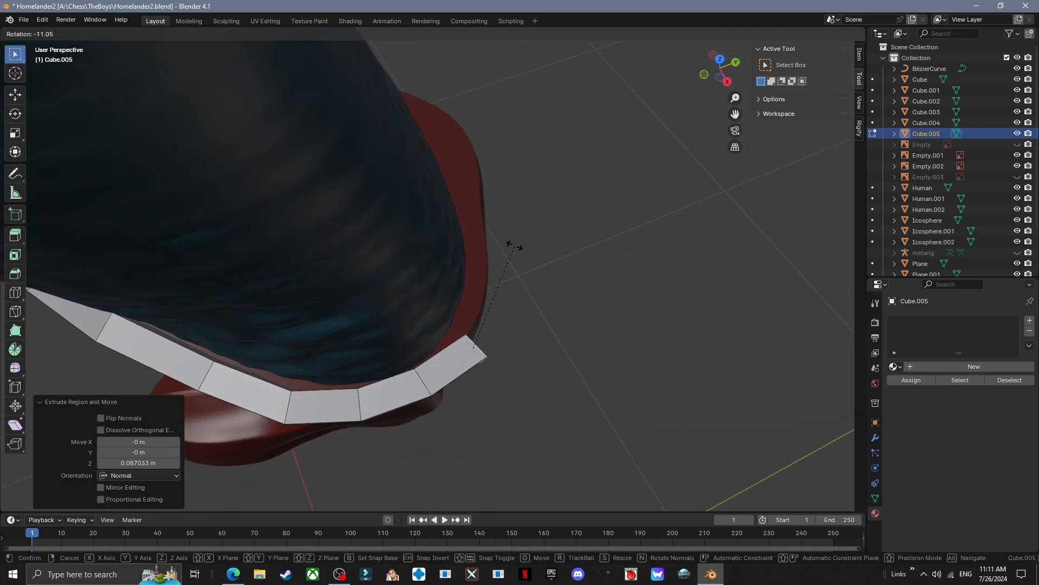
{"action": "left_click", "coordinate": [514, 246]}
{"action": "key", "text": "g"}
{"action": "left_click", "coordinate": [511, 249]}
- Rotate and move the band's end face so it lines up in height and tilt with the boot rim
{"action": "middle_click_drag", "start_coordinate": [511, 249], "coordinate": [395, 86]}
{"action": "left_click", "coordinate": [509, 186]}
{"action": "key", "text": "r"}
{"action": "left_click", "coordinate": [501, 260]}
{"action": "key", "text": "g"}
{"action": "left_click", "coordinate": [504, 260]}
{"action": "key", "text": "g"}
{"action": "key", "text": "g"}
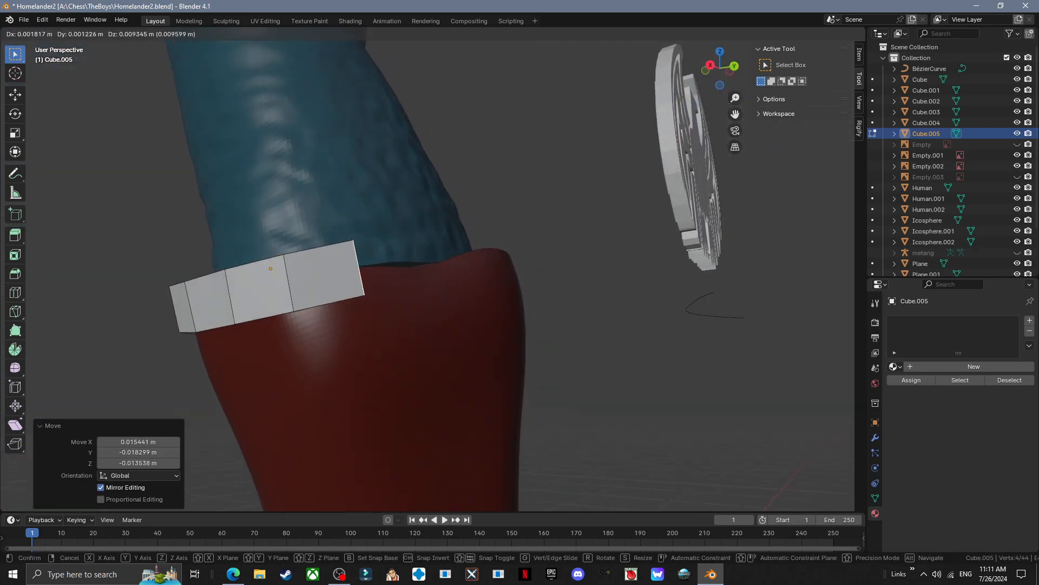
{"action": "left_click", "coordinate": [389, 216]}
- Extrude the band onto the back of the boot and align the new end face with the rim
{"action": "key", "text": "e"}
{"action": "middle_click_drag", "start_coordinate": [390, 216], "coordinate": [303, 184]}
{"action": "left_click", "coordinate": [411, 195]}
{"action": "key", "text": "r"}
{"action": "left_click", "coordinate": [487, 216]}
{"action": "middle_click_drag", "start_coordinate": [487, 217], "coordinate": [563, 303]}
{"action": "key", "text": "g"}
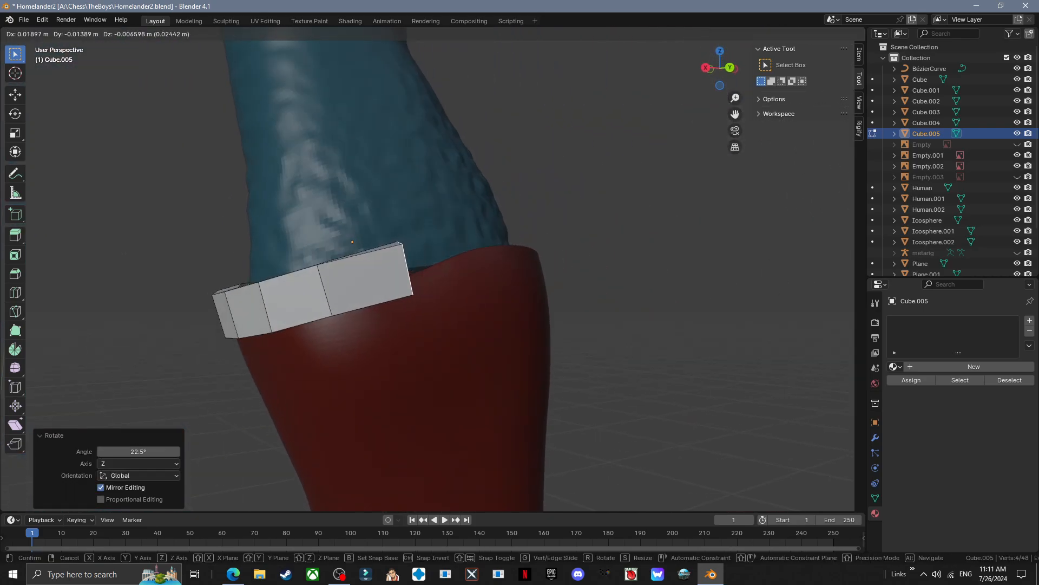
{"action": "left_click", "coordinate": [552, 271]}
{"action": "key", "text": "r"}
{"action": "left_click", "coordinate": [558, 232]}
- Extrude the next segment across the back of the boot, turning its end face to follow the rim
{"action": "middle_click_drag", "start_coordinate": [558, 233], "coordinate": [541, 281]}
{"action": "key", "text": "e"}
{"action": "left_click", "coordinate": [476, 324]}
{"action": "key", "text": "r"}
{"action": "key", "text": "g"}
{"action": "key", "text": "r"}
{"action": "key", "text": "r"}
{"action": "key", "text": "r"}
{"action": "key", "text": "r"}
{"action": "key", "text": "g"}
{"action": "left_click", "coordinate": [487, 244]}
- Extrude the band around the back corner onto the outer side and adjust its end face's angle and position
{"action": "middle_click_drag", "start_coordinate": [488, 243], "coordinate": [498, 347]}
{"action": "key", "text": "e"}
{"action": "left_click", "coordinate": [460, 325]}
{"action": "key", "text": "g"}
{"action": "left_click", "coordinate": [487, 303]}
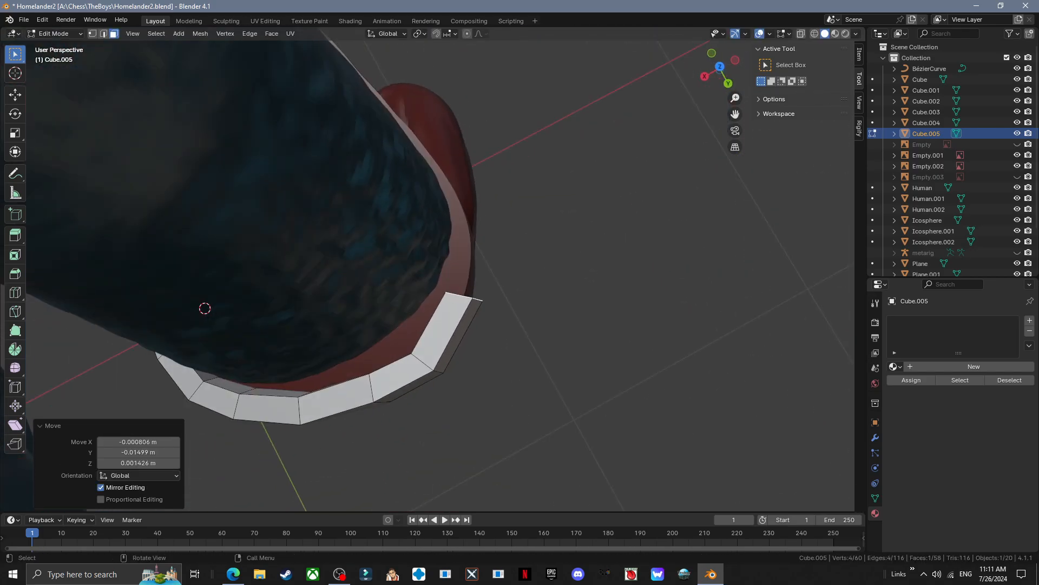
{"action": "middle_click_drag", "start_coordinate": [487, 303], "coordinate": [411, 195]}
{"action": "key", "text": "r"}
{"action": "left_click", "coordinate": [466, 347]}
{"action": "middle_click_drag", "start_coordinate": [487, 244], "coordinate": [412, 162]}
{"action": "key", "text": "g"}
{"action": "key", "text": "g"}
- Extrude a segment along the boot's outer side and move its end face against the rim
{"action": "key", "text": "e"}
{"action": "left_click", "coordinate": [487, 330]}
{"action": "left_click", "coordinate": [455, 324]}
{"action": "key", "text": "g"}
{"action": "left_click", "coordinate": [449, 233]}
- Add one more extruded segment on the outer side, rotating and shifting its end to stay on the rim
{"action": "key", "text": "e"}
{"action": "left_click", "coordinate": [450, 238]}
{"action": "key", "text": "r"}
{"action": "key", "text": "g"}
{"action": "left_click", "coordinate": [488, 250]}
{"action": "key", "text": "r"}
- Extrude the band forward from the outer side and rotate its end toward the boot's front
{"action": "middle_click_drag", "start_coordinate": [412, 217], "coordinate": [623, 428]}
{"action": "key", "text": "e"}
{"action": "left_click", "coordinate": [455, 281]}
{"action": "key", "text": "r"}
{"action": "left_click", "coordinate": [406, 157]}
- Extrude the band toward its starting end at the boot's front peak and select the starting end face
{"action": "key", "text": "e"}
{"action": "left_click", "coordinate": [466, 303]}
{"action": "key", "text": "r"}
{"action": "key", "text": "g"}
{"action": "key", "text": "g"}
{"action": "left_click", "coordinate": [465, 281]}
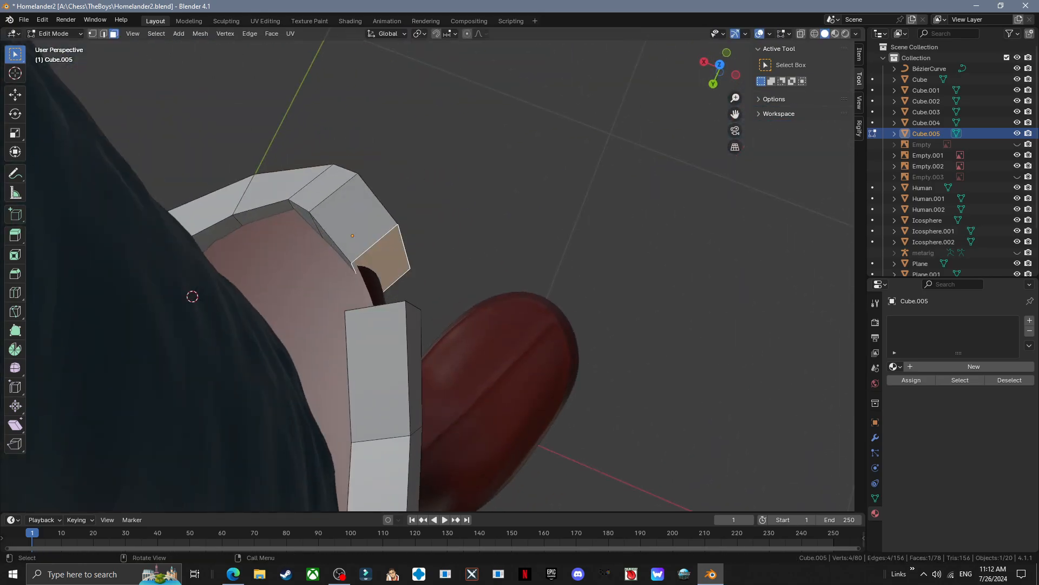
{"action": "left_click", "coordinate": [192, 297]}
{"action": "middle_click_drag", "start_coordinate": [193, 297], "coordinate": [244, 336]}
{"action": "middle_click_drag", "start_coordinate": [488, 271], "coordinate": [400, 289]}
{"action": "key", "text": "ctrl+z"}
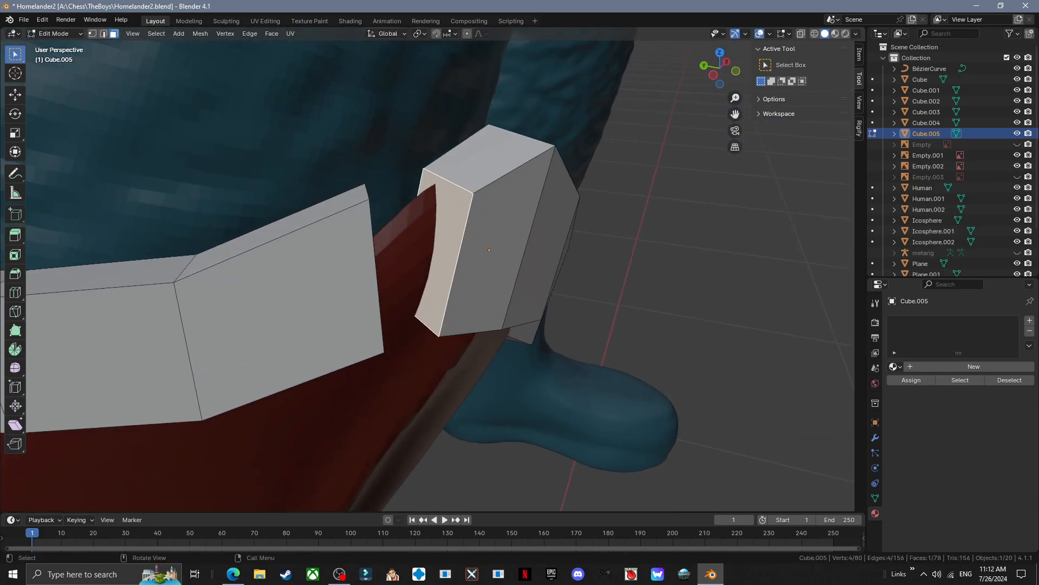
- Delete the two facing end faces of the trim band at the remaining gap
{"action": "left_click", "coordinate": [393, 235]}
{"action": "middle_click_drag", "start_coordinate": [393, 235], "coordinate": [293, 255]}
{"action": "left_click", "coordinate": [482, 265]}
{"action": "key", "text": "x"}
{"action": "left_click", "coordinate": [479, 271]}
{"action": "middle_click_drag", "start_coordinate": [479, 270], "coordinate": [552, 287]}
{"action": "left_click", "coordinate": [403, 230]}
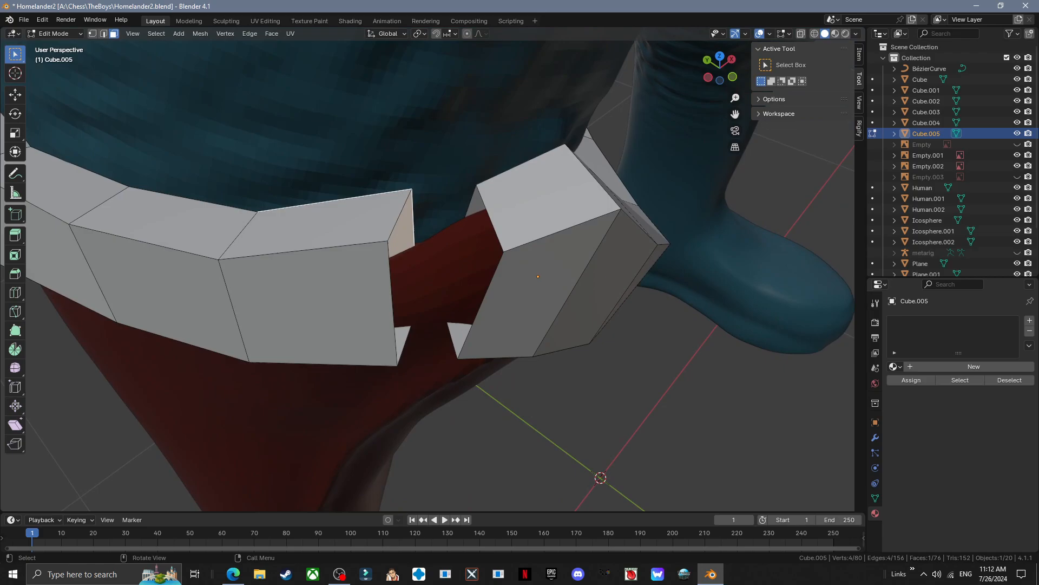
- Bridge the trim band's two open ends to close the ring around the boot's rim
{"action": "key", "text": "Tab"}
{"action": "scroll", "coordinate": [433, 271], "scroll_direction": "down", "scroll_amount": 4}
{"action": "middle_click_drag", "start_coordinate": [433, 282], "coordinate": [466, 254]}
{"action": "key", "text": "Tab"}
{"action": "scroll", "coordinate": [433, 271], "scroll_direction": "up", "scroll_amount": 4}
- Rotate and move the two-vertex edge beside the band's front peak to smooth the closed section
{"action": "left_click", "coordinate": [420, 335], "text": "shift"}
{"action": "middle_click_drag", "start_coordinate": [420, 334], "coordinate": [357, 325]}
{"action": "key", "text": "r"}
{"action": "left_click", "coordinate": [533, 336]}
{"action": "key", "text": "g"}
{"action": "left_click", "coordinate": [531, 338]}
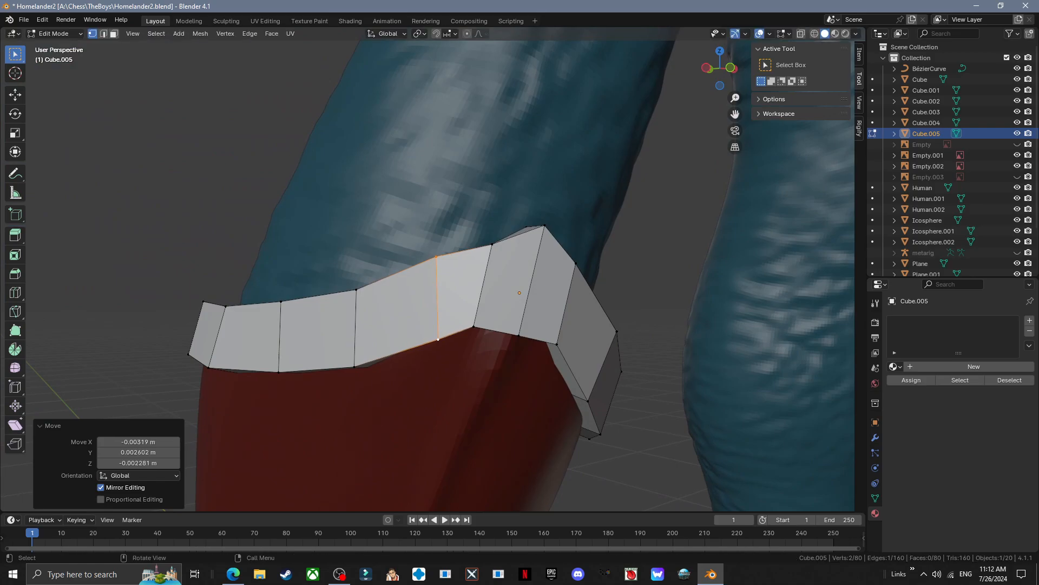
- Move another upper point of the band near the front peak closer to the boot's rim line
{"action": "left_click", "coordinate": [522, 224]}
{"action": "key", "text": "g"}
{"action": "middle_click_drag", "start_coordinate": [563, 232], "coordinate": [585, 238]}
{"action": "scroll", "coordinate": [520, 270], "scroll_direction": "down", "scroll_amount": 3}
{"action": "left_click", "coordinate": [325, 244]}
{"action": "middle_click_drag", "start_coordinate": [325, 244], "coordinate": [531, 232]}
{"action": "scroll", "coordinate": [460, 266], "scroll_direction": "down", "scroll_amount": 1}
- Select a cross-section along the band's back, then move it and rotate it about 5° to follow the rim
{"action": "left_click_drag", "start_coordinate": [449, 236], "coordinate": [479, 290]}
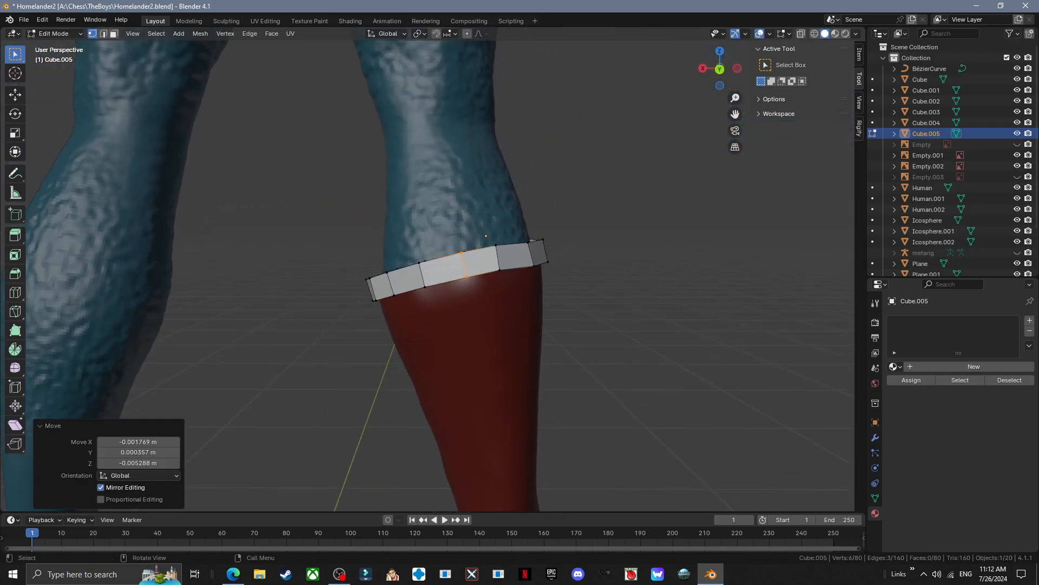
{"action": "middle_click_drag", "start_coordinate": [520, 271], "coordinate": [449, 276]}
{"action": "left_click_drag", "start_coordinate": [395, 246], "coordinate": [422, 287]}
{"action": "key", "text": "g"}
{"action": "left_click", "coordinate": [552, 290]}
{"action": "key", "text": "r"}
{"action": "left_click", "coordinate": [568, 295]}
{"action": "middle_click_drag", "start_coordinate": [568, 295], "coordinate": [346, 276]}
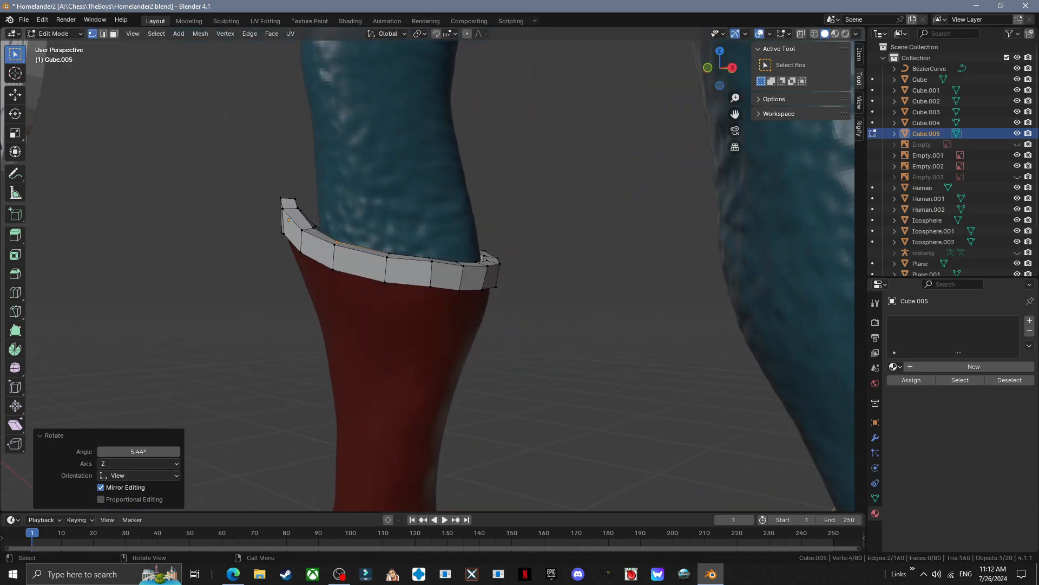
- Move the selected band cross-section against the boot and inspect the fit in Object Mode
{"action": "middle_click_drag", "start_coordinate": [487, 276], "coordinate": [444, 271]}
{"action": "key", "text": "g"}
{"action": "left_click", "coordinate": [417, 265]}
{"action": "key", "text": "Tab"}
{"action": "left_click", "coordinate": [563, 303]}
{"action": "middle_click_drag", "start_coordinate": [563, 304], "coordinate": [460, 254]}
{"action": "left_click", "coordinate": [433, 266]}
- Move a further group of the band's upper vertices onto the rim and return to Object Mode
{"action": "key", "text": "Tab"}
{"action": "scroll", "coordinate": [460, 260], "scroll_direction": "up", "scroll_amount": 2}
{"action": "left_click_drag", "start_coordinate": [417, 187], "coordinate": [449, 218]}
{"action": "middle_click_drag", "start_coordinate": [448, 218], "coordinate": [452, 265]}
{"action": "key", "text": "g"}
{"action": "key", "text": "Tab"}
- Assign the existing Gold material to the boot's trim band
{"action": "left_click", "coordinate": [569, 303]}
{"action": "scroll", "coordinate": [568, 303], "scroll_direction": "down", "scroll_amount": 3}
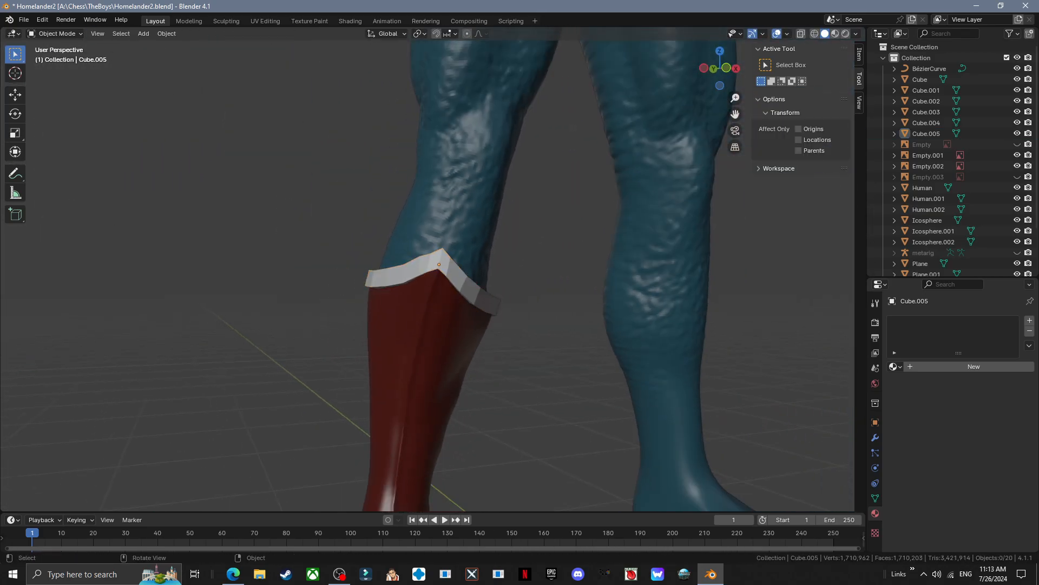
{"action": "left_click", "coordinate": [794, 414]}
{"action": "left_click", "coordinate": [758, 325]}
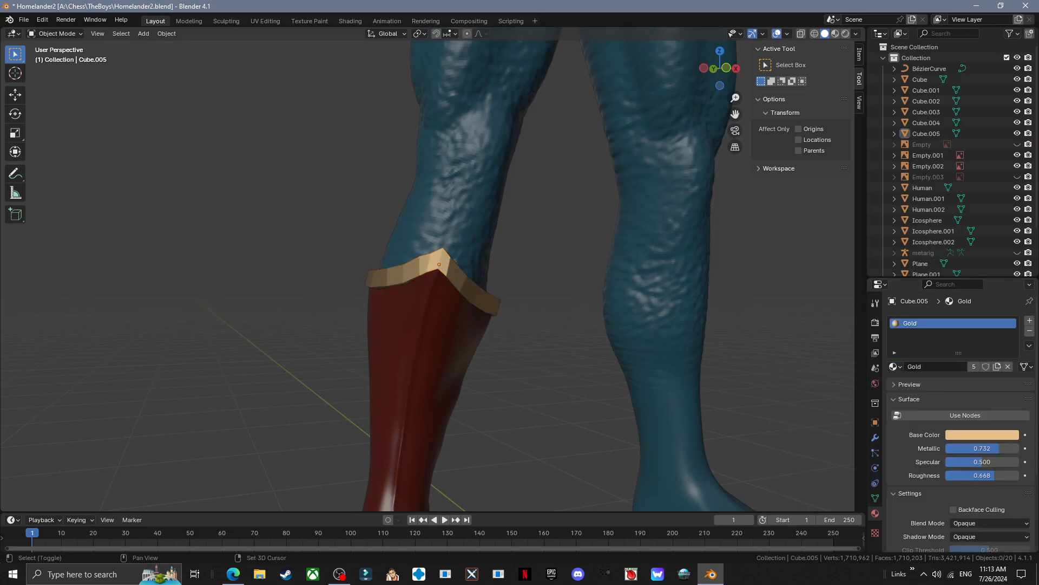
- Duplicate the gold eagle emblem from the belt and place the copy on the front of the boot shaft
{"action": "scroll", "coordinate": [563, 303], "scroll_direction": "down", "scroll_amount": 5}
{"action": "middle_click_drag", "start_coordinate": [487, 277], "coordinate": [498, 348], "text": "shift"}
{"action": "left_click", "coordinate": [98, 168]}
{"action": "left_click", "coordinate": [511, 189]}
{"action": "key", "text": "shift+d"}
{"action": "left_click", "coordinate": [449, 351]}
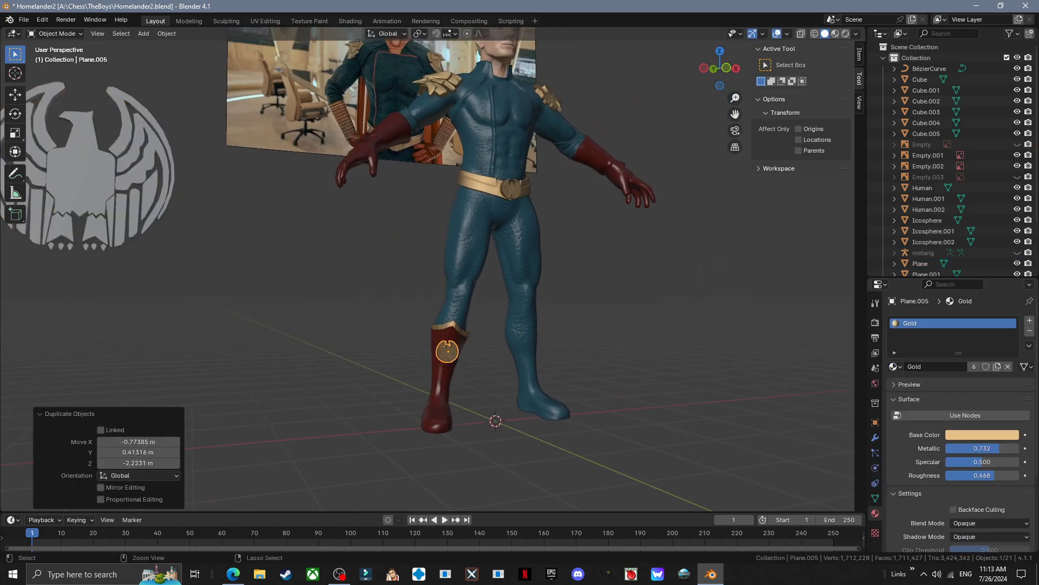
- Rotate the emblem copy around the Z axis to match the boot's facing direction
{"action": "scroll", "coordinate": [448, 351], "scroll_direction": "up", "scroll_amount": 4}
{"action": "key", "text": "r"}
{"action": "key", "text": "z"}
{"action": "middle_click_drag", "start_coordinate": [465, 282], "coordinate": [378, 257]}
{"action": "left_click", "coordinate": [480, 348]}
- Tilt the emblem to the boot's slope and move it toward the front of the shaft
{"action": "key", "text": "r"}
{"action": "key", "text": "g"}
{"action": "left_click", "coordinate": [454, 238]}
{"action": "key", "text": "r"}
{"action": "left_click", "coordinate": [390, 271]}
- Fine-tune the emblem's position and rotation so it sits against the boot below the rim's peak
{"action": "key", "text": "g"}
{"action": "scroll", "coordinate": [384, 271], "scroll_direction": "up", "scroll_amount": 4}
{"action": "middle_click_drag", "start_coordinate": [390, 303], "coordinate": [368, 298]}
{"action": "key", "text": "r"}
{"action": "key", "text": "g"}
{"action": "key", "text": "r"}
{"action": "key", "text": "g"}
{"action": "key", "text": "r"}
{"action": "left_click", "coordinate": [303, 293]}
{"action": "left_click", "coordinate": [303, 298]}
{"action": "middle_click_drag", "start_coordinate": [303, 297], "coordinate": [373, 246]}
- Scale the emblem along its local Y axis
{"action": "scroll", "coordinate": [363, 297], "scroll_direction": "down", "scroll_amount": 3}
{"action": "middle_click_drag", "start_coordinate": [373, 246], "coordinate": [428, 263]}
{"action": "left_click", "coordinate": [459, 244]}
{"action": "key", "text": "s"}
{"action": "key", "text": "y"}
{"action": "key", "text": "y"}
{"action": "left_click", "coordinate": [531, 255]}
{"action": "left_click", "coordinate": [541, 254]}
- Add a Bevel modifier and a Subdivision Surface modifier with viewport level 3 to the trim band
{"action": "scroll", "coordinate": [444, 250], "scroll_direction": "down", "scroll_amount": 2}
{"action": "scroll", "coordinate": [433, 252], "scroll_direction": "down", "scroll_amount": 5}
{"action": "scroll", "coordinate": [434, 262], "scroll_direction": "up", "scroll_amount": 6}
{"action": "left_click", "coordinate": [433, 262]}
{"action": "scroll", "coordinate": [433, 263], "scroll_direction": "up", "scroll_amount": 3}
{"action": "left_click", "coordinate": [875, 438]}
{"action": "left_click", "coordinate": [913, 320]}
{"action": "mouse_move", "coordinate": [912, 310]}
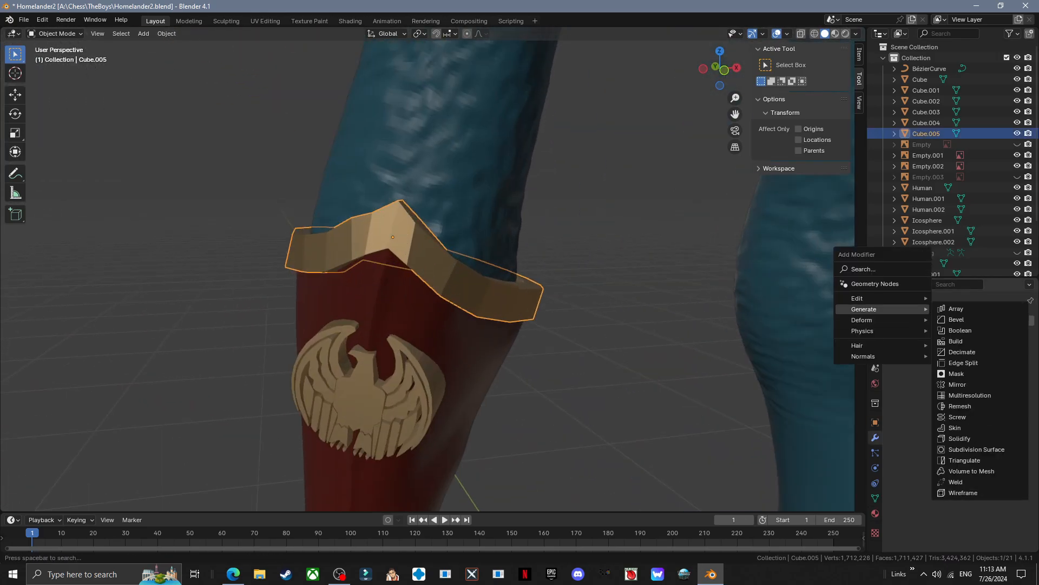
{"action": "left_click", "coordinate": [957, 320]}
{"action": "left_click", "coordinate": [966, 321]}
{"action": "left_click", "coordinate": [977, 449]}
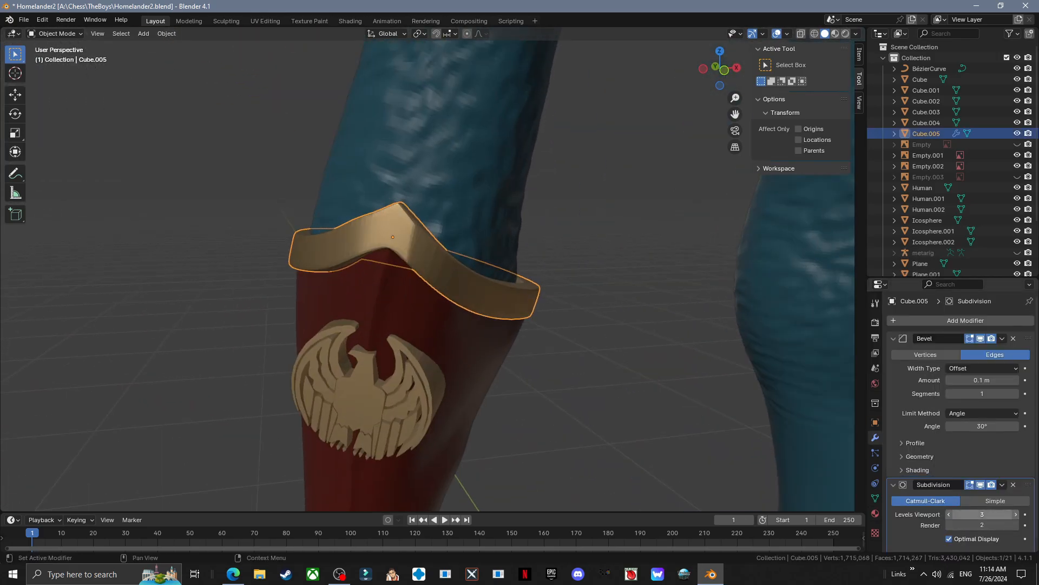
- Add loop cuts to the trim band, including one across the segment facing the other leg
{"action": "scroll", "coordinate": [433, 263], "scroll_direction": "down", "scroll_amount": 2}
{"action": "mouse_move", "coordinate": [433, 262]}
{"action": "middle_mouse_down"}
{"action": "mouse_move", "coordinate": [498, 297]}
{"action": "mouse_move", "coordinate": [436, 265]}
{"action": "middle_mouse_up"}
{"action": "scroll", "coordinate": [435, 266], "scroll_direction": "up", "scroll_amount": 2}
{"action": "key", "text": "Tab"}
{"action": "left_click", "coordinate": [482, 270]}
{"action": "key", "text": "ctrl+r"}
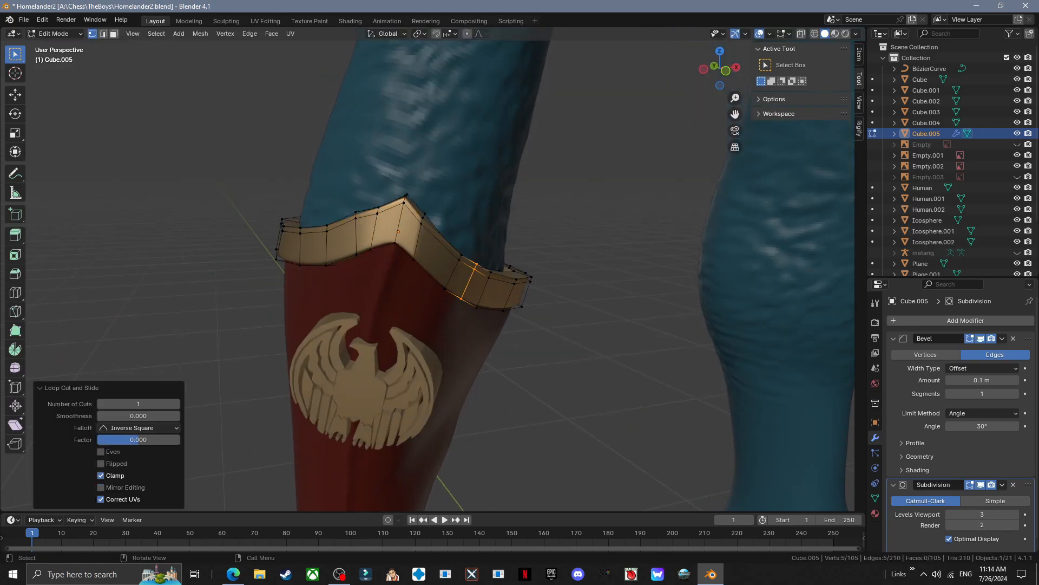
{"action": "left_click", "coordinate": [510, 300]}
- Return to Object Mode and apply the trim band's Bevel and Subdivision modifiers
{"action": "scroll", "coordinate": [519, 287], "scroll_direction": "down", "scroll_amount": 2}
{"action": "left_click", "coordinate": [601, 281]}
{"action": "key", "text": "ctrl+a"}
{"action": "key", "text": "ctrl+a"}
- Duplicate the trim band and move the copy about 0.16 m down the boot along its local Z axis
{"action": "middle_click_drag", "start_coordinate": [514, 303], "coordinate": [581, 190], "text": "shift"}
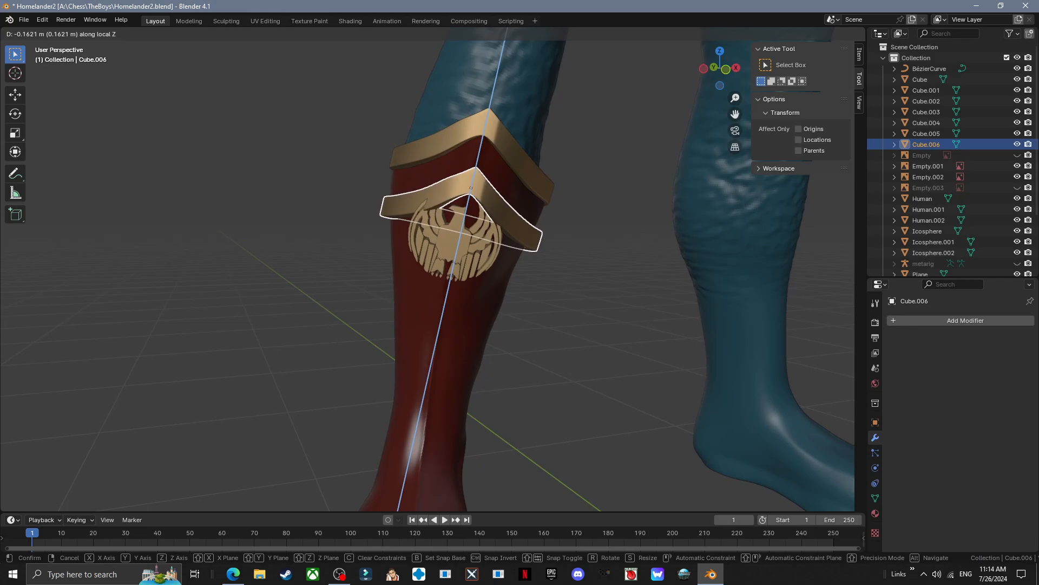
{"action": "left_click", "coordinate": [742, 265]}
- Scale the lower trim band to about 0.97 and shift it along its local Y axis to fit the boot
{"action": "middle_click_drag", "start_coordinate": [742, 265], "coordinate": [628, 279]}
{"action": "key", "text": "s"}
{"action": "left_click", "coordinate": [645, 283]}
{"action": "key", "text": "g"}
{"action": "key", "text": "x"}
{"action": "key", "text": "x"}
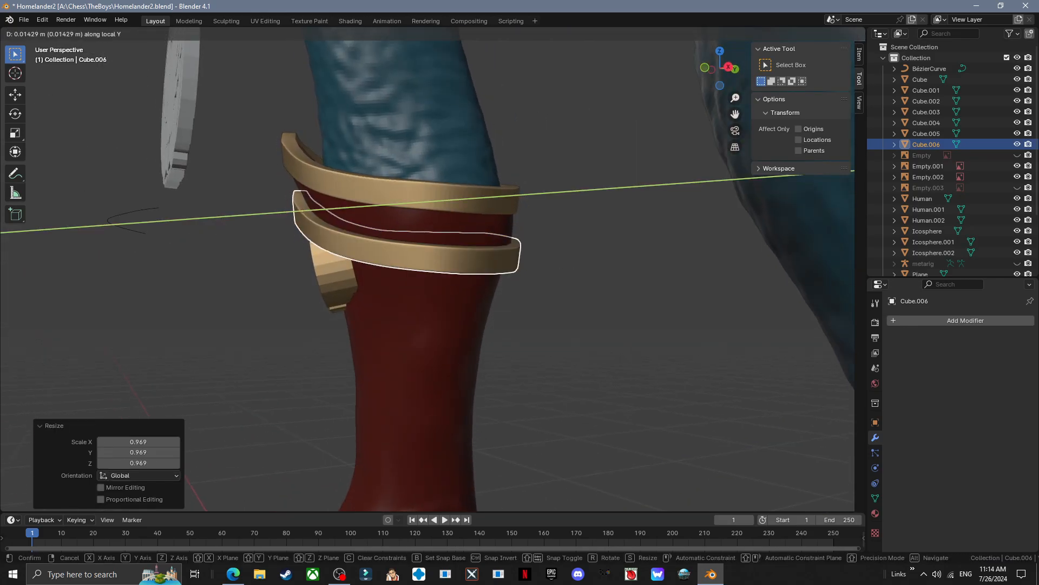
{"action": "left_click", "coordinate": [721, 266]}
- Resize the lower trim band again and shift it about -0.006 m along its local X axis
{"action": "middle_click_drag", "start_coordinate": [720, 265], "coordinate": [758, 265]}
{"action": "key", "text": "s"}
{"action": "left_click", "coordinate": [660, 324]}
{"action": "key", "text": "g"}
{"action": "key", "text": "x"}
{"action": "key", "text": "x"}
{"action": "left_click", "coordinate": [647, 292]}
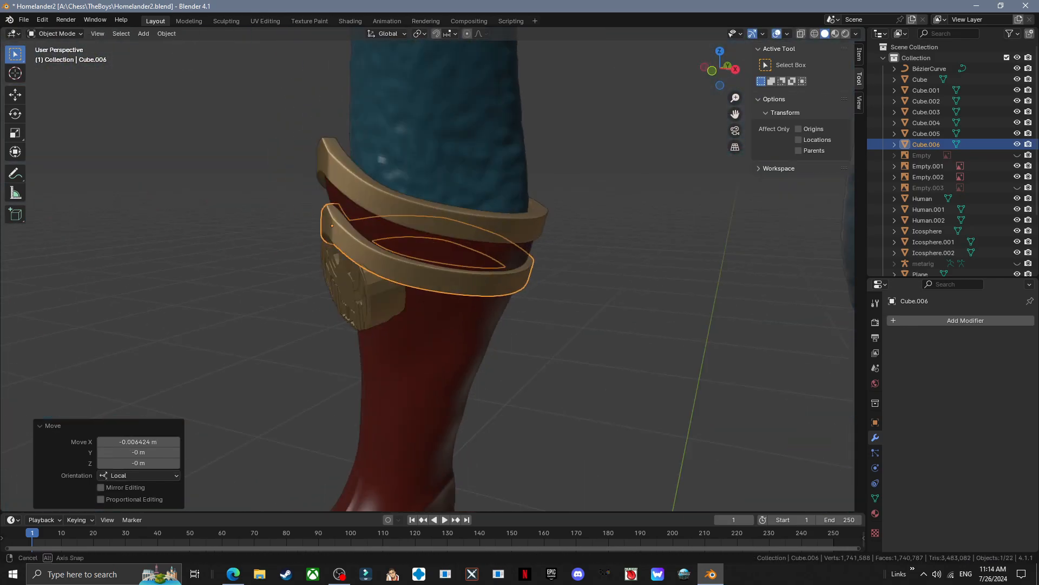
{"action": "left_click", "coordinate": [644, 309]}
- Shift the lower trim band about 0.004 m along global X and slightly along global Y
{"action": "middle_click_drag", "start_coordinate": [590, 276], "coordinate": [614, 325]}
{"action": "left_click", "coordinate": [477, 332]}
{"action": "key", "text": "g"}
{"action": "left_click", "coordinate": [482, 332]}
{"action": "key", "text": "g"}
{"action": "key", "text": "y"}
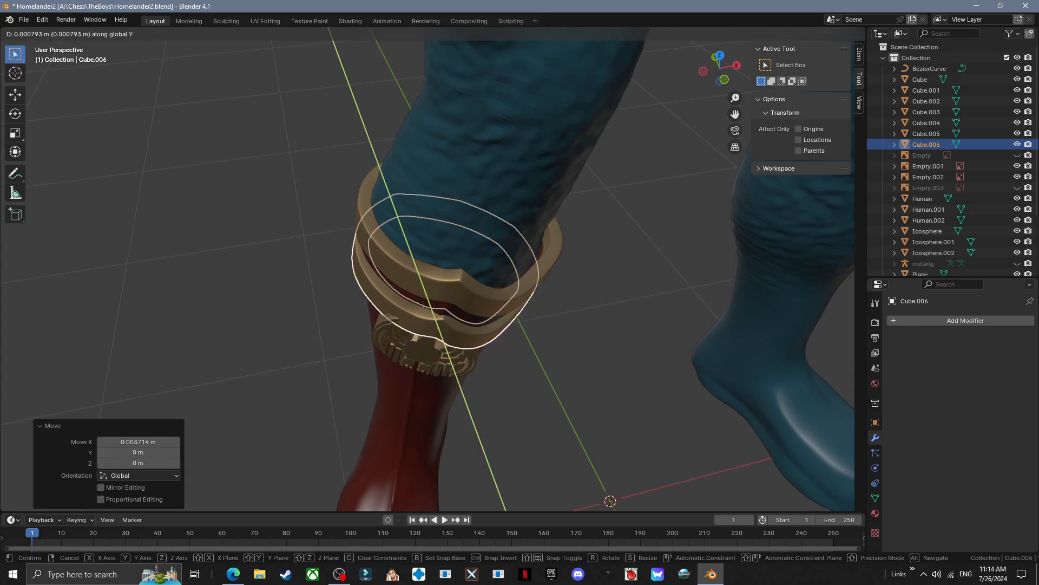
{"action": "left_click", "coordinate": [481, 338]}
- Move the lower trim band along the global X axis to centre it around the boot
{"action": "key", "text": "g"}
{"action": "key", "text": "x"}
{"action": "middle_click_drag", "start_coordinate": [482, 338], "coordinate": [666, 276]}
{"action": "left_click", "coordinate": [506, 260]}
{"action": "left_click", "coordinate": [666, 276]}
{"action": "middle_click_drag", "start_coordinate": [541, 276], "coordinate": [671, 257]}
- Select the boot's eagle emblem and move it along its local Z axis relative to the lower trim band
{"action": "left_click", "coordinate": [452, 255]}
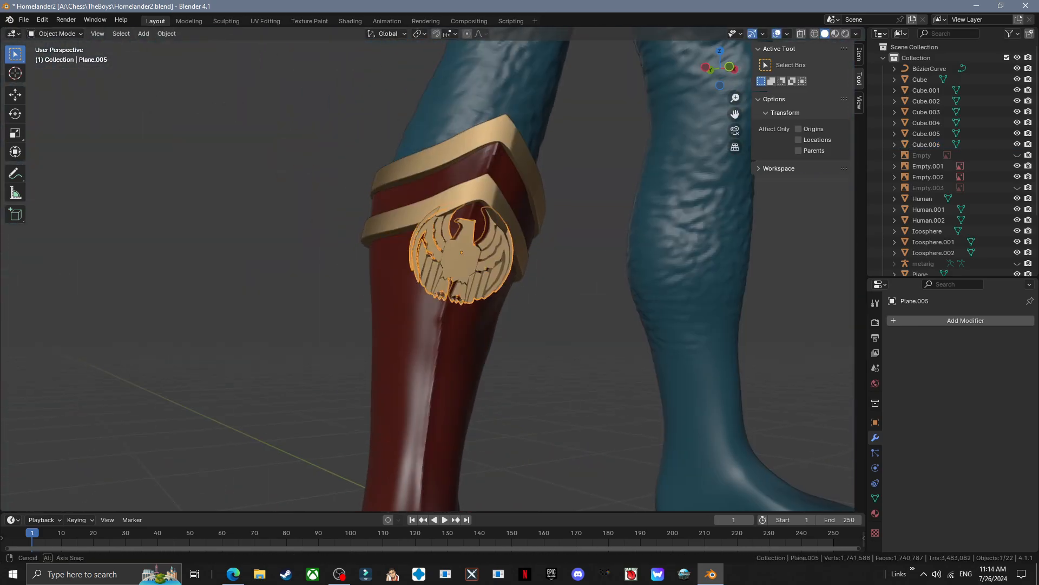
{"action": "key", "text": "g"}
{"action": "key", "text": "z"}
{"action": "key", "text": "z"}
{"action": "mouse_move", "coordinate": [452, 255]}
{"action": "middle_mouse_down"}
{"action": "mouse_move", "coordinate": [495, 238]}
{"action": "mouse_move", "coordinate": [471, 258]}
{"action": "middle_mouse_up"}
{"action": "left_click", "coordinate": [501, 254]}
{"action": "left_click", "coordinate": [546, 260]}
{"action": "middle_click_drag", "start_coordinate": [547, 260], "coordinate": [650, 246]}
- Touch up the boot details in Sculpt Mode and return to Object Mode
{"action": "left_click", "coordinate": [59, 70]}
{"action": "mouse_move", "coordinate": [433, 255]}
{"action": "middle_mouse_down"}
{"action": "mouse_move", "coordinate": [460, 265]}
{"action": "mouse_move", "coordinate": [433, 268]}
{"action": "mouse_move", "coordinate": [411, 341]}
{"action": "mouse_move", "coordinate": [397, 274]}
{"action": "mouse_move", "coordinate": [422, 299]}
{"action": "mouse_move", "coordinate": [422, 260]}
{"action": "mouse_move", "coordinate": [441, 278]}
{"action": "mouse_move", "coordinate": [427, 270]}
{"action": "mouse_move", "coordinate": [413, 206]}
{"action": "middle_mouse_up"}
{"action": "key", "text": "shift+s"}
{"action": "mouse_move", "coordinate": [203, 271]}
{"action": "middle_mouse_down"}
{"action": "mouse_move", "coordinate": [477, 271]}
{"action": "mouse_move", "coordinate": [266, 276]}
{"action": "middle_mouse_up"}
{"action": "scroll", "coordinate": [352, 266], "scroll_direction": "down", "scroll_amount": 3}
{"action": "left_click", "coordinate": [60, 46]}
- Select the eagle emblem and rotate it slightly to follow the boot's front surface
{"action": "left_click", "coordinate": [432, 234]}
{"action": "scroll", "coordinate": [431, 234], "scroll_direction": "up", "scroll_amount": 5}
{"action": "mouse_move", "coordinate": [431, 235]}
{"action": "middle_mouse_down"}
{"action": "mouse_move", "coordinate": [271, 230]}
{"action": "mouse_move", "coordinate": [623, 244]}
{"action": "mouse_move", "coordinate": [433, 243]}
{"action": "middle_mouse_up"}
{"action": "left_click", "coordinate": [320, 232]}
{"action": "key", "text": "r"}
{"action": "left_click", "coordinate": [320, 244]}
- Join the boot, both gold trim bands and the eagle emblem into one object and set its origin to its geometry
{"action": "left_click", "coordinate": [622, 243]}
{"action": "scroll", "coordinate": [623, 244], "scroll_direction": "down", "scroll_amount": 4}
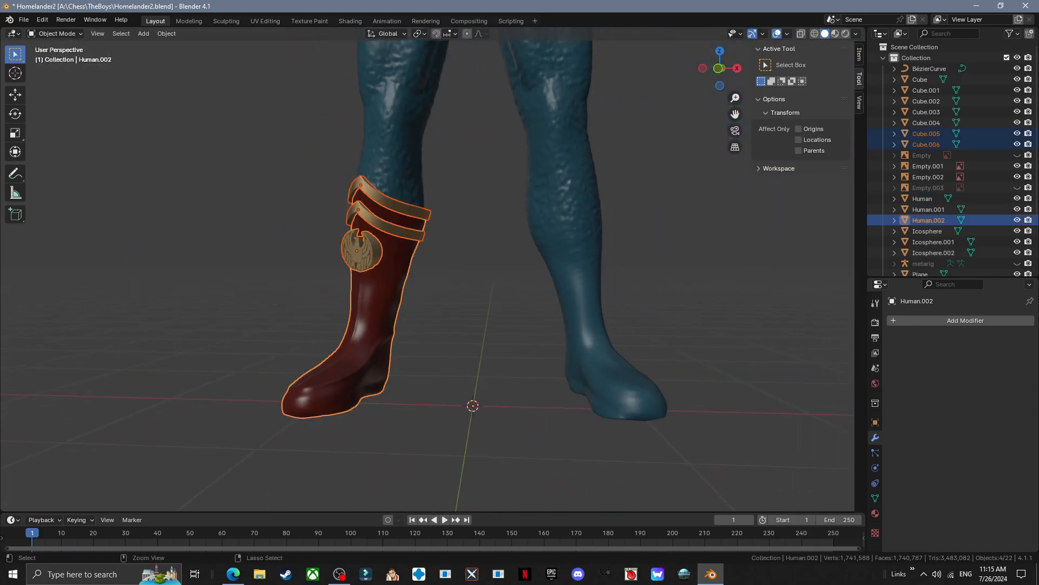
{"action": "right_click", "coordinate": [357, 300]}
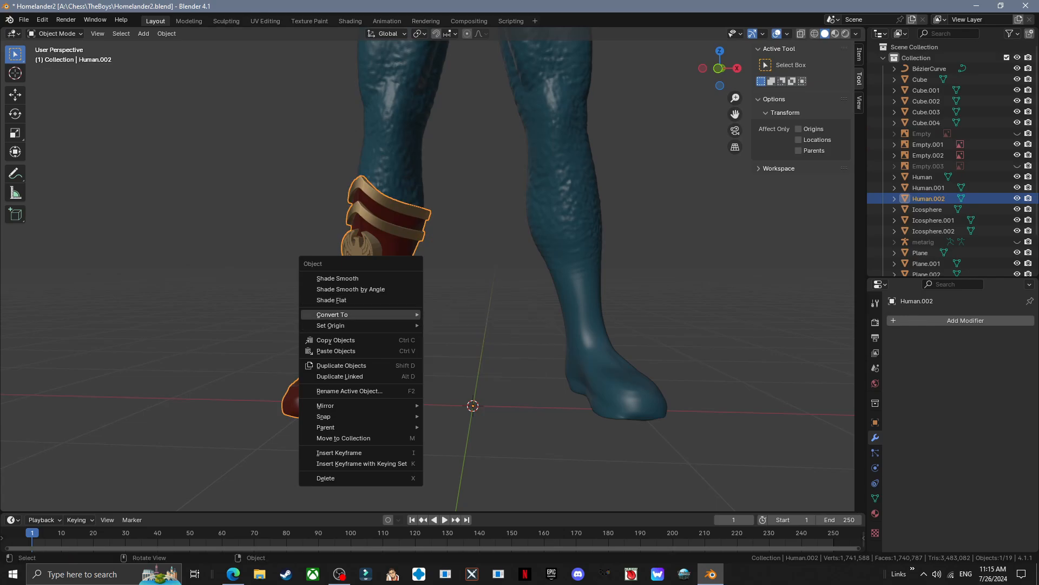
{"action": "left_click", "coordinate": [467, 337]}
- In the body's Edit Mode, isolate the uncovered lower leg below a calf edge loop and delete its vertices
{"action": "left_click", "coordinate": [650, 227]}
{"action": "left_click", "coordinate": [719, 68]}
{"action": "scroll", "coordinate": [471, 287], "scroll_direction": "up", "scroll_amount": 5}
{"action": "left_click", "coordinate": [471, 287]}
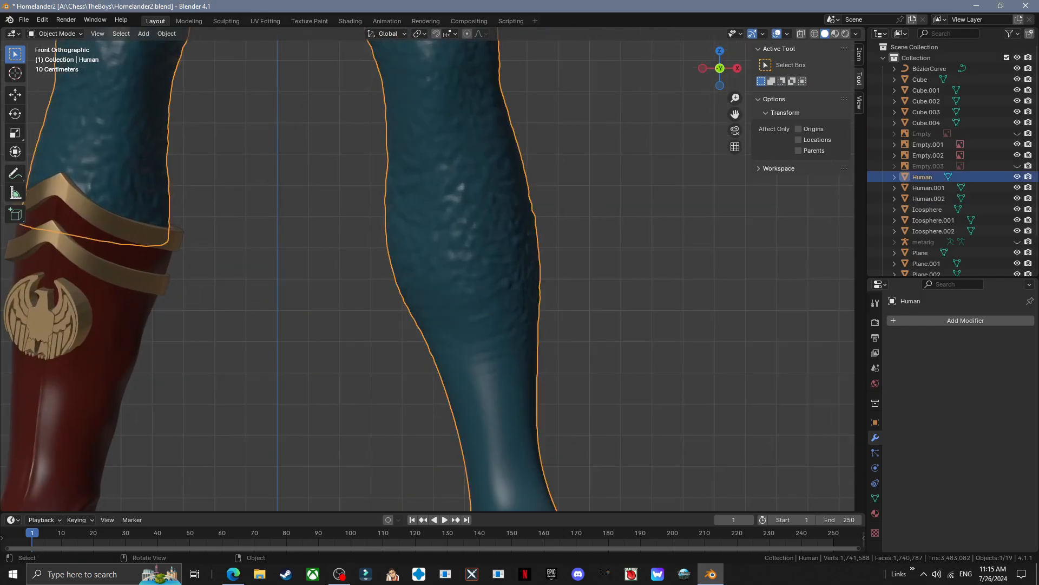
{"action": "key", "text": "Tab"}
{"action": "left_click", "coordinate": [104, 34]}
{"action": "middle_click_drag", "start_coordinate": [433, 270], "coordinate": [433, 217], "text": "ctrl"}
{"action": "left_click", "coordinate": [156, 34]}
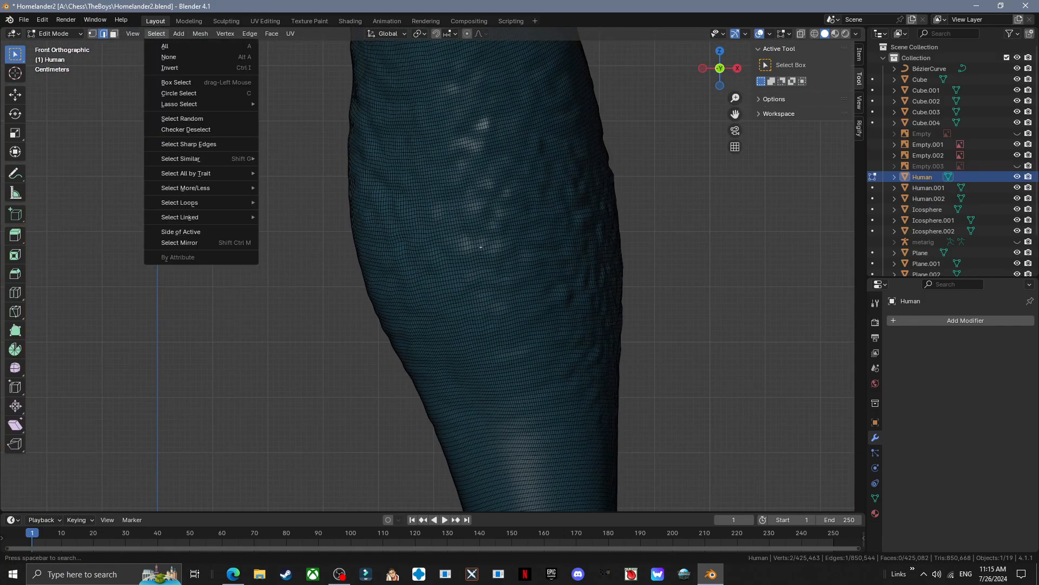
{"action": "left_click", "coordinate": [287, 201]}
{"action": "key", "text": "l"}
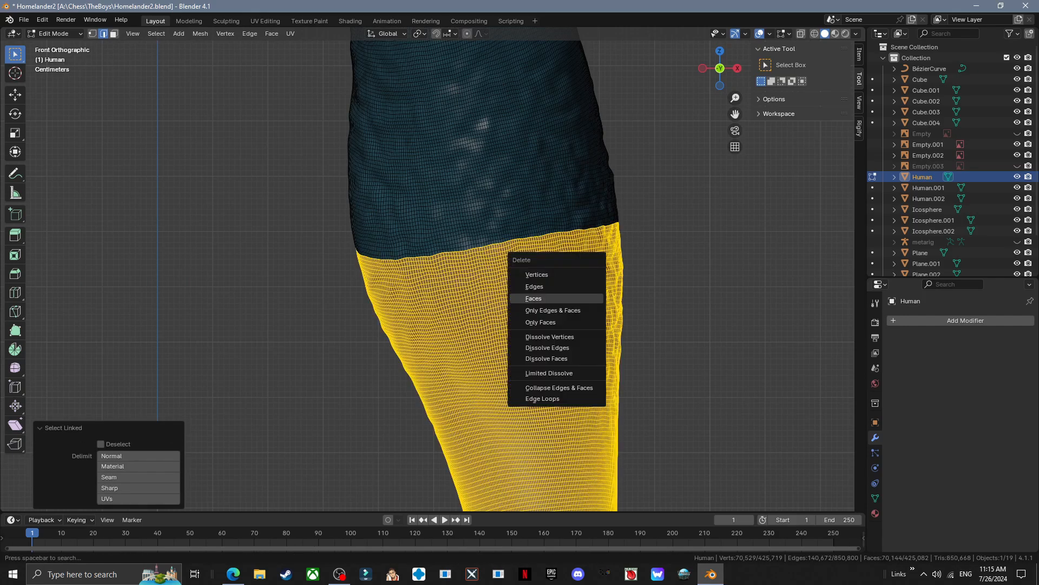
{"action": "left_click", "coordinate": [541, 274]}
- Select the open edge loop at the cut leg's end, fill it with a face and return to Object Mode
{"action": "middle_click_drag", "start_coordinate": [541, 274], "coordinate": [521, 259]}
{"action": "scroll", "coordinate": [452, 187], "scroll_direction": "up", "scroll_amount": 3}
{"action": "left_click", "coordinate": [450, 183]}
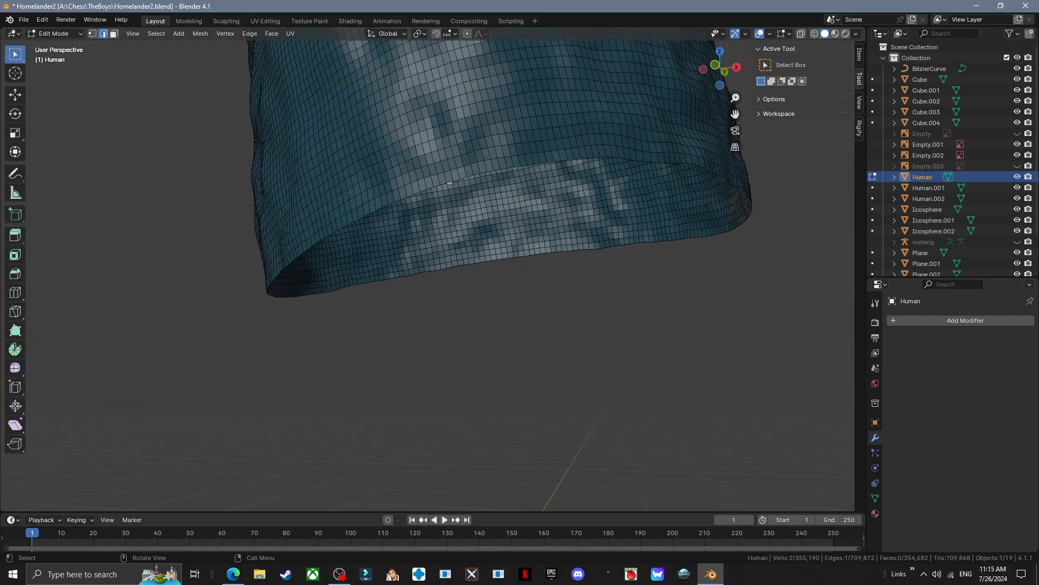
{"action": "left_click", "coordinate": [155, 33]}
{"action": "mouse_move", "coordinate": [182, 201]}
{"action": "left_click", "coordinate": [289, 202]}
{"action": "key", "text": "f"}
{"action": "scroll", "coordinate": [428, 270], "scroll_direction": "down", "scroll_amount": 3}
{"action": "key", "text": "Tab"}
{"action": "scroll", "coordinate": [427, 271], "scroll_direction": "down", "scroll_amount": 8}
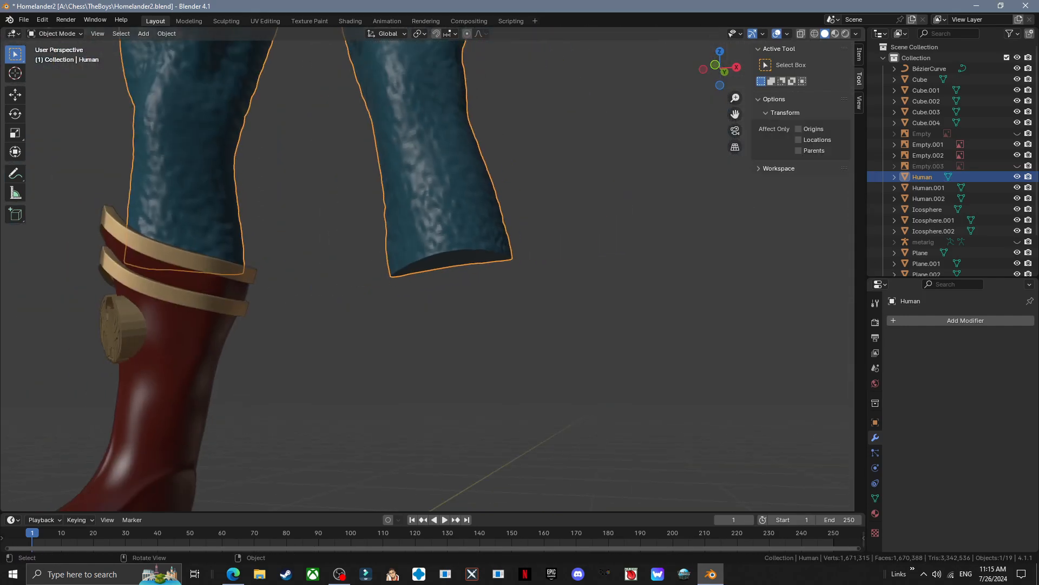
- Duplicate the finished boot and move the copy 1.2514 m along the X axis beneath the cut leg
{"action": "key", "text": "KP_1"}
{"action": "scroll", "coordinate": [433, 269], "scroll_direction": "up", "scroll_amount": 3}
{"action": "left_click", "coordinate": [254, 330]}
{"action": "middle_click_drag", "start_coordinate": [254, 330], "coordinate": [279, 315], "text": "shift"}
{"action": "key", "text": "shift+d"}
{"action": "key", "text": "x"}
{"action": "left_click", "coordinate": [452, 314]}
- Mirror the boot copy along Z and rotate it 180° about the view's Z axis so its toe points outward
{"action": "key", "text": "ctrl+m"}
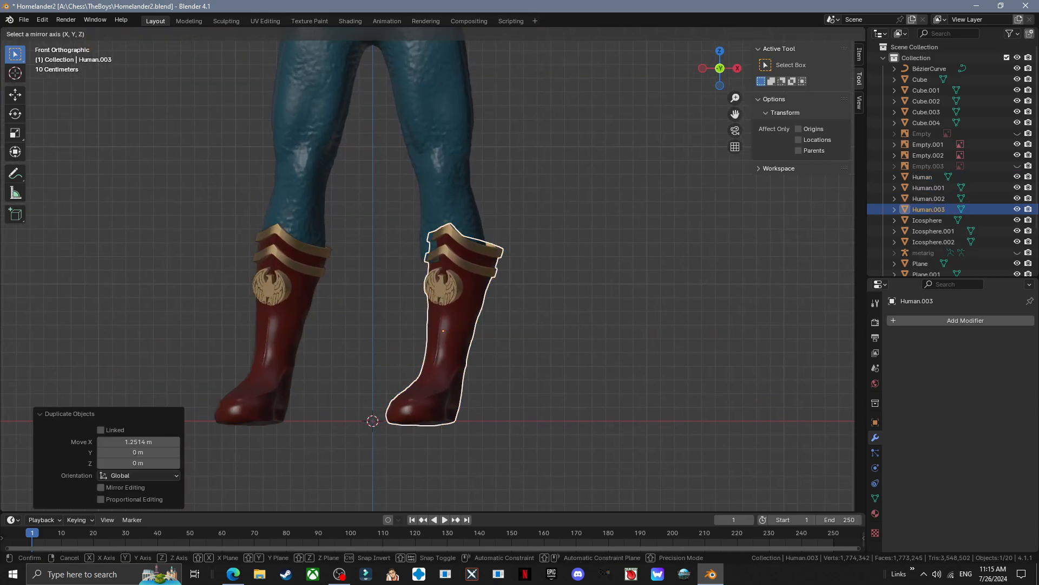
{"action": "key", "text": "z"}
{"action": "left_click", "coordinate": [452, 314]}
- Move the mirrored boot along the global X axis to fit around the cut leg
{"action": "key", "text": "g"}
{"action": "key", "text": "x"}
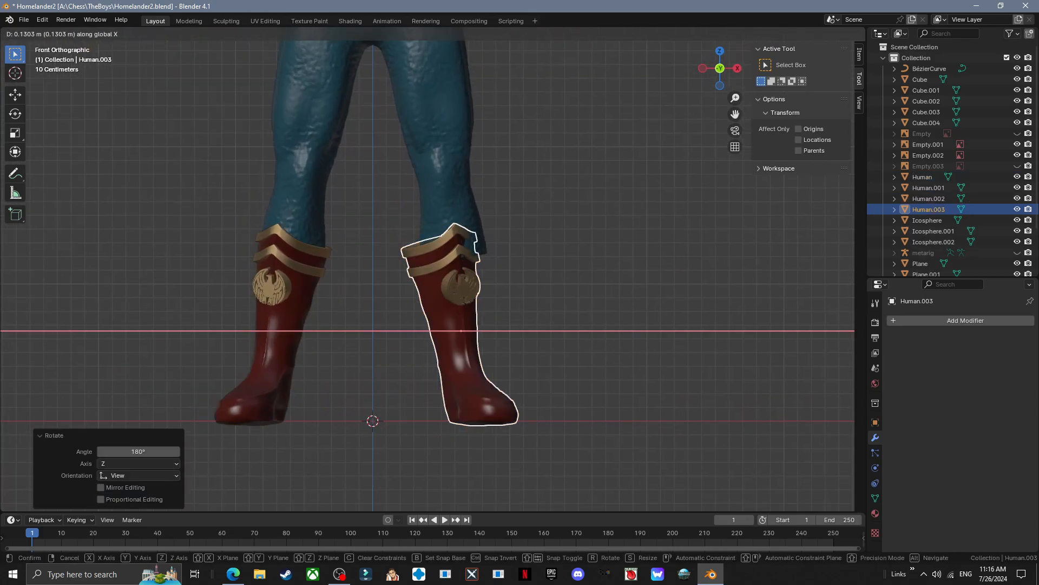
{"action": "middle_click_drag", "start_coordinate": [476, 303], "coordinate": [467, 373]}
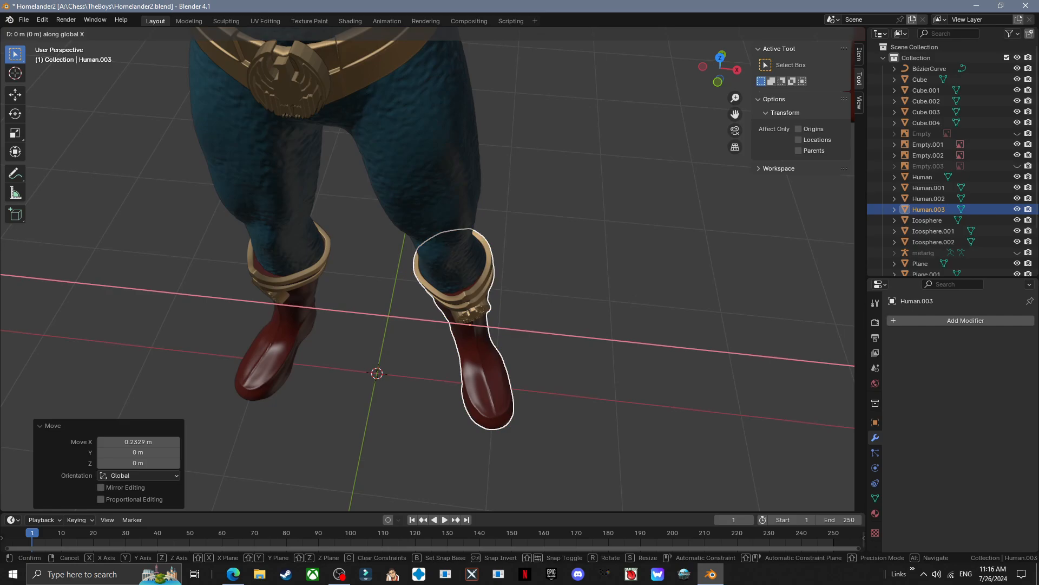
{"action": "left_click", "coordinate": [470, 325]}
{"action": "middle_click_drag", "start_coordinate": [470, 325], "coordinate": [472, 300]}
{"action": "left_click", "coordinate": [718, 77]}
{"action": "left_click", "coordinate": [612, 217]}
{"action": "middle_click_drag", "start_coordinate": [596, 227], "coordinate": [488, 239], "text": "shift"}
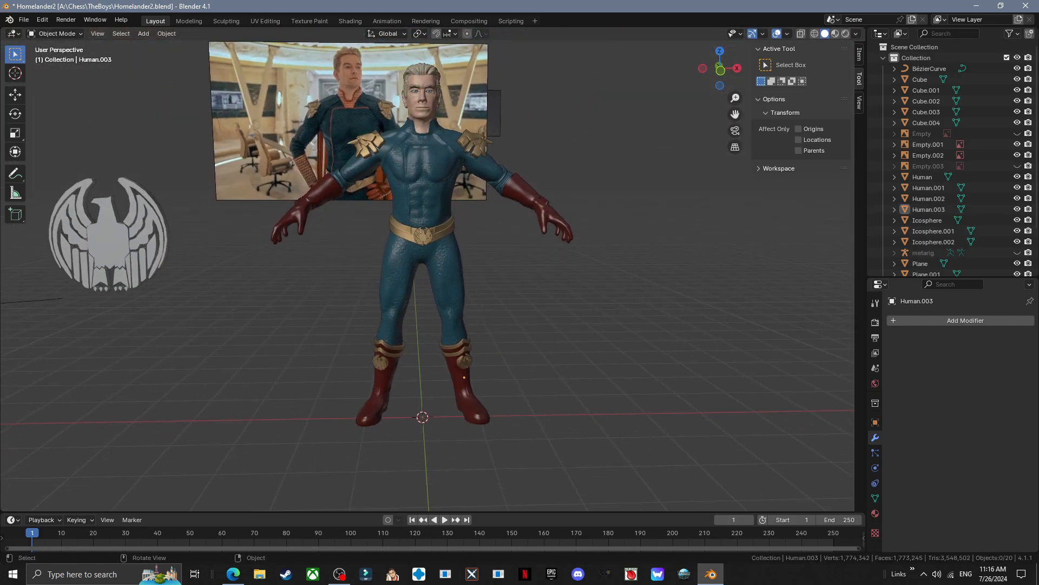
- Hide the remaining reference images and move the standalone eagle emblem -1.6373 m along the X axis
{"action": "key", "text": "KP_1"}
{"action": "scroll", "coordinate": [428, 271], "scroll_direction": "up", "scroll_amount": 2}
{"action": "left_click", "coordinate": [303, 184]}
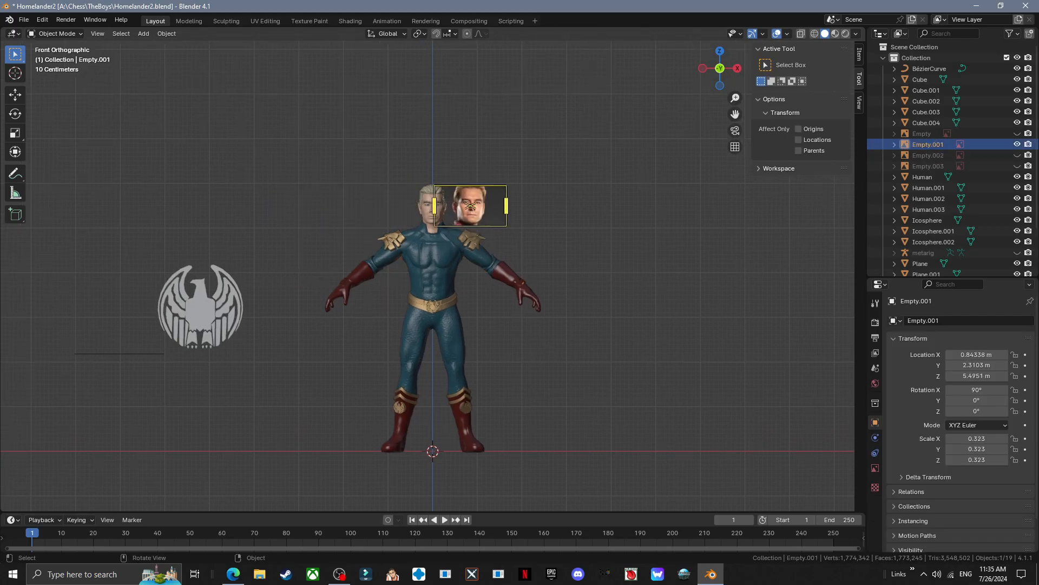
{"action": "left_click", "coordinate": [201, 308]}
{"action": "key", "text": "g"}
{"action": "key", "text": "x"}
{"action": "left_click", "coordinate": [127, 308]}
- Add a plane, rotate it 90° about X and position it behind the upper body, moved 0.5111 m along Y
{"action": "left_click", "coordinate": [143, 33]}
{"action": "mouse_move", "coordinate": [157, 45]}
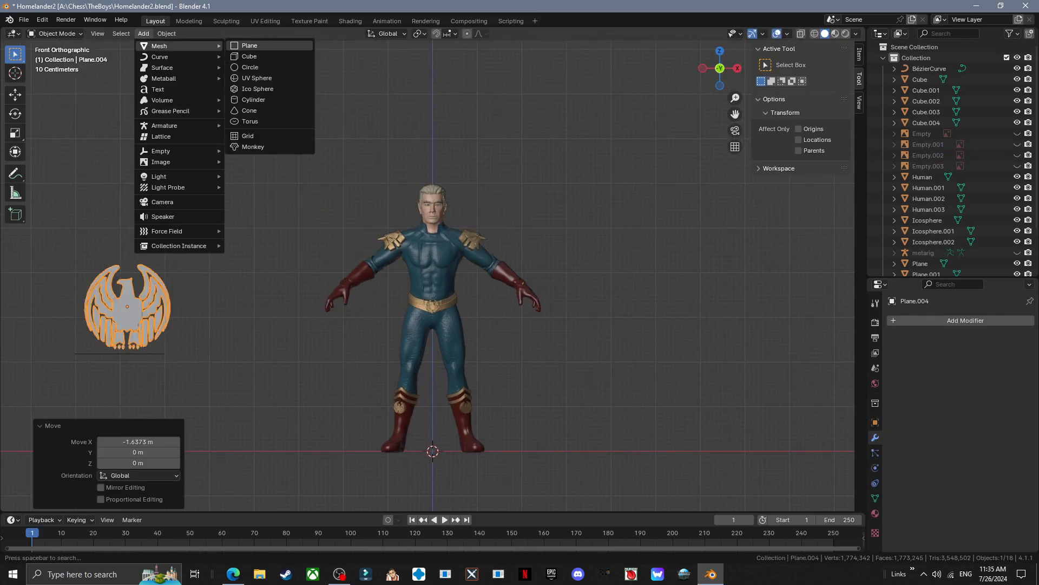
{"action": "left_click", "coordinate": [246, 45]}
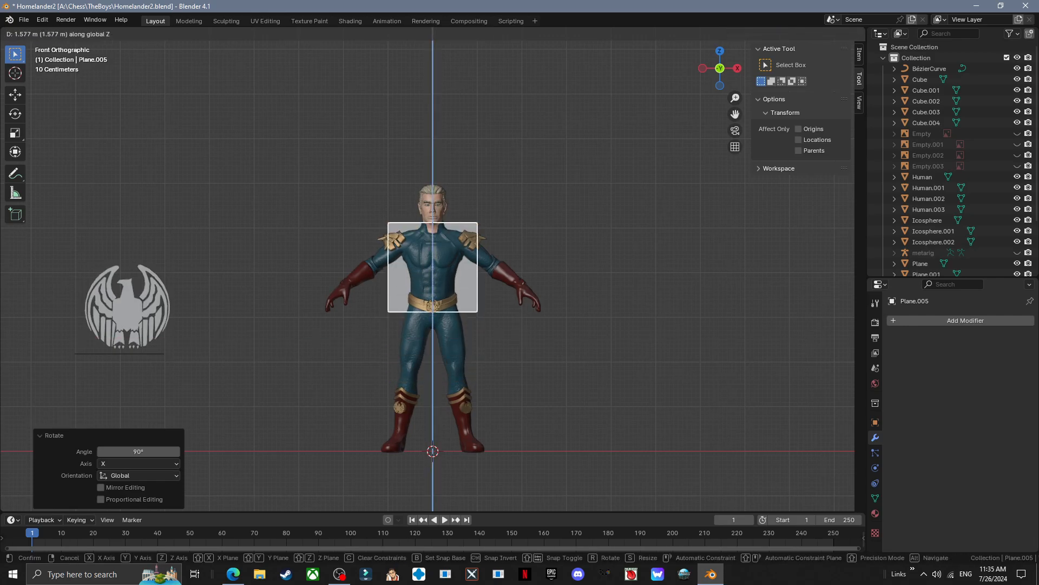
{"action": "left_click", "coordinate": [433, 267]}
{"action": "key", "text": "ctrl+KP_1"}
{"action": "middle_click_drag", "start_coordinate": [433, 267], "coordinate": [352, 300]}
{"action": "key", "text": "ctrl+KP_1"}
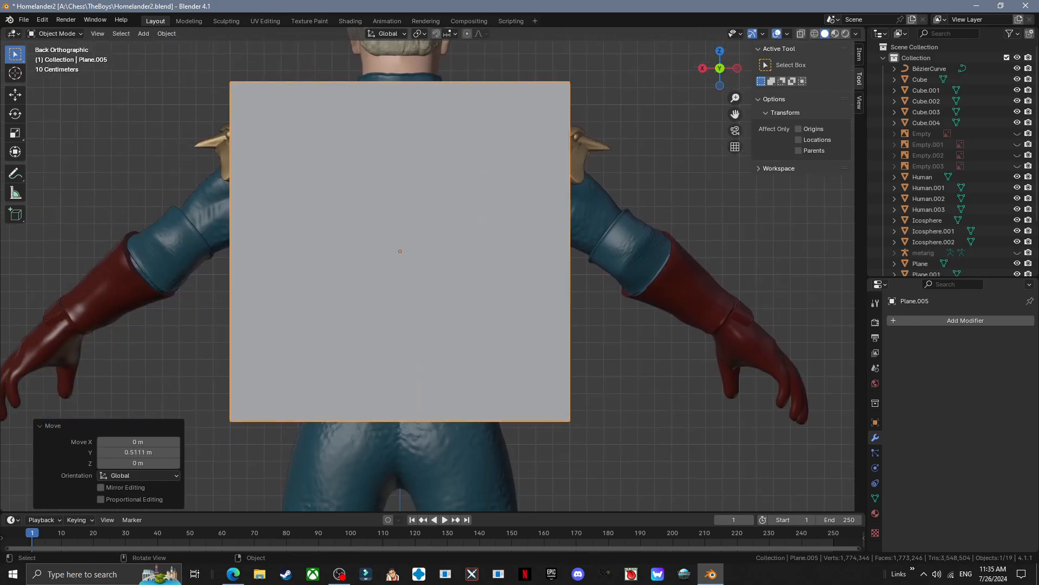
- In Edit Mode with X-ray on, scale the plane's top edge to about 0.39 and move it along Z to the neck base
{"action": "scroll", "coordinate": [423, 306], "scroll_direction": "down", "scroll_amount": 3}
{"action": "key", "text": "Tab"}
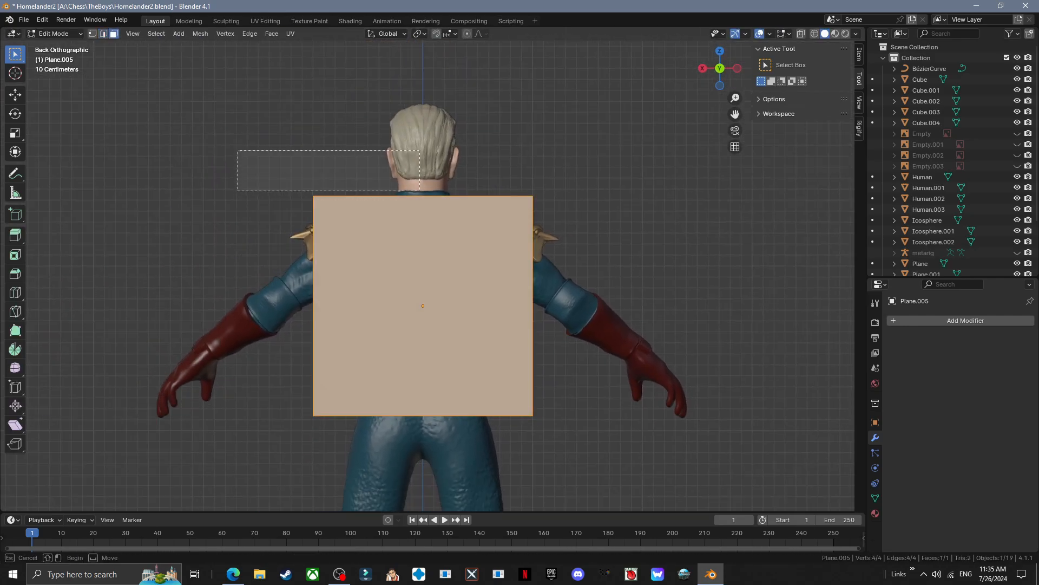
{"action": "key", "text": "alt+z"}
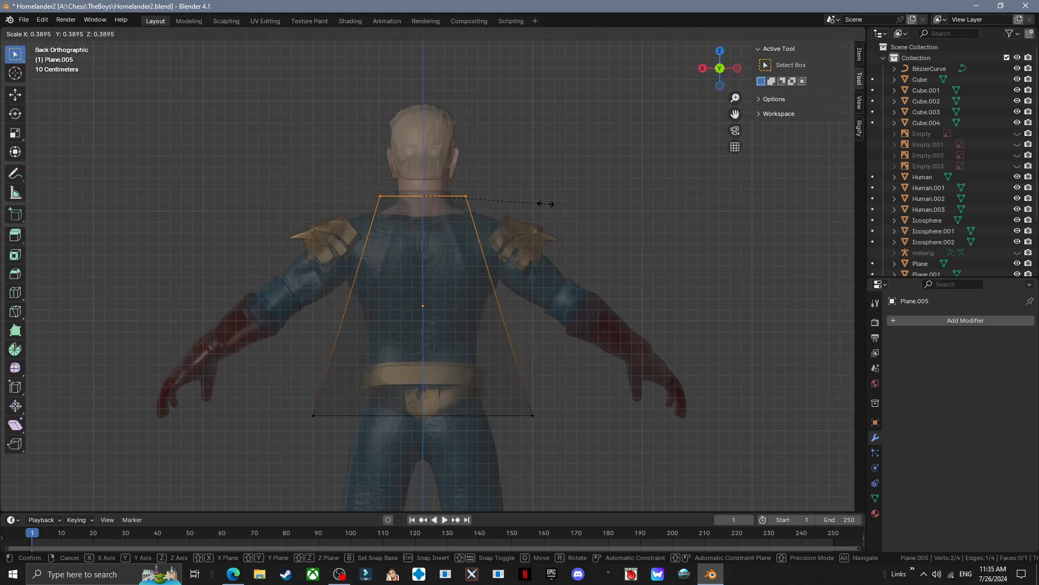
{"action": "left_click", "coordinate": [546, 203]}
{"action": "key", "text": "g"}
{"action": "key", "text": "z"}
{"action": "left_click", "coordinate": [546, 218]}
- Raise the plane's bottom edge along Z to the upper back and place a horizontal edge loop just above it
{"action": "middle_click_drag", "start_coordinate": [245, 372], "coordinate": [250, 348], "text": "shift"}
{"action": "left_click_drag", "start_coordinate": [251, 348], "coordinate": [566, 446]}
{"action": "key", "text": "g"}
{"action": "key", "text": "z"}
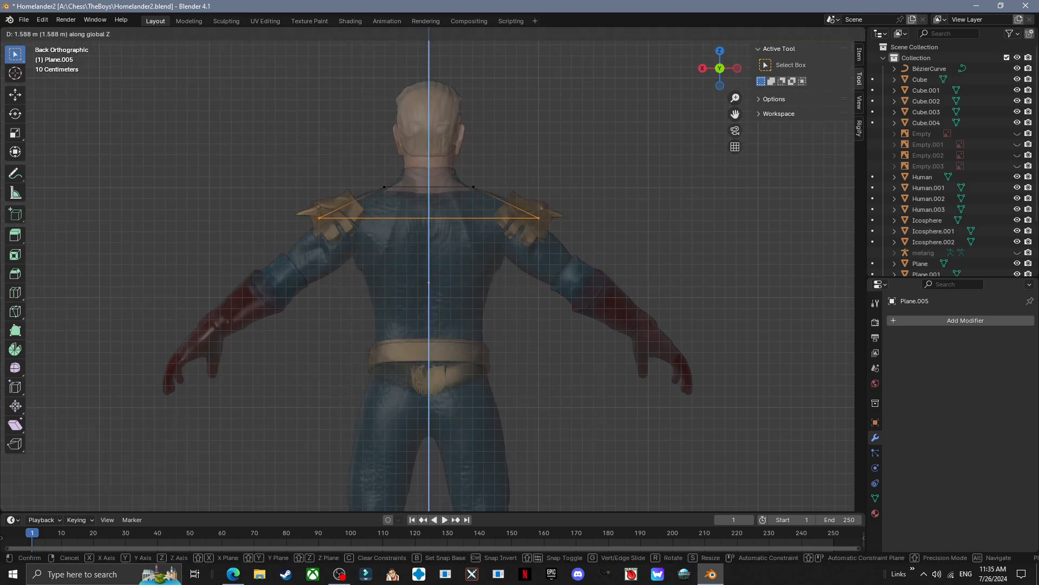
{"action": "left_click", "coordinate": [566, 263]}
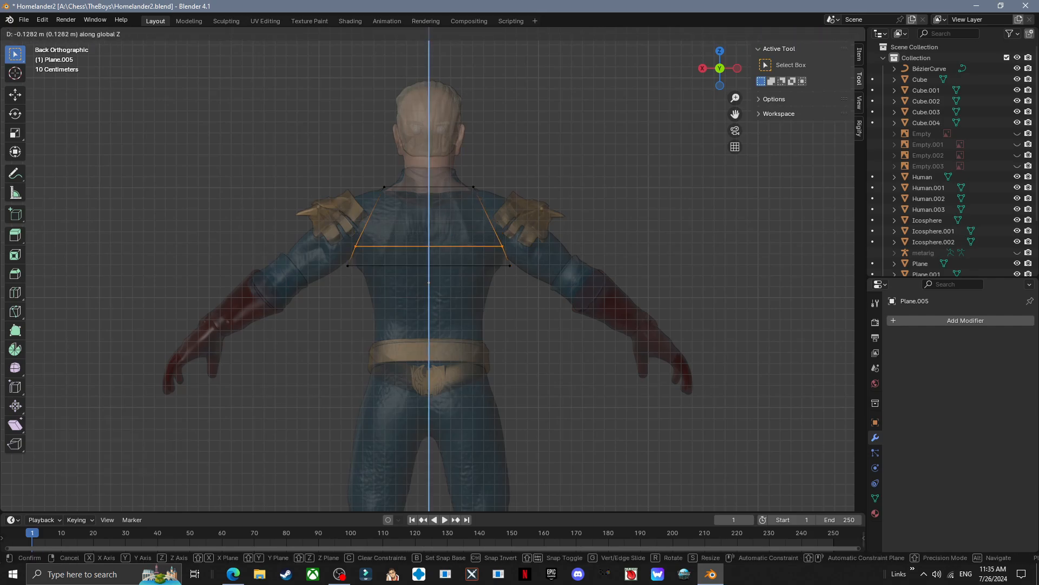
{"action": "left_click", "coordinate": [331, 244]}
- Lower the plane's bottom edge along Z to ankle height and widen it along X into a flared cape shape
{"action": "left_click_drag", "start_coordinate": [329, 255], "coordinate": [595, 319]}
{"action": "scroll", "coordinate": [587, 285], "scroll_direction": "down", "scroll_amount": 1}
{"action": "middle_click_drag", "start_coordinate": [596, 320], "coordinate": [587, 374], "text": "shift"}
{"action": "left_click", "coordinate": [587, 300]}
{"action": "middle_click_drag", "start_coordinate": [587, 374], "coordinate": [588, 286], "text": "shift"}
{"action": "key", "text": "g"}
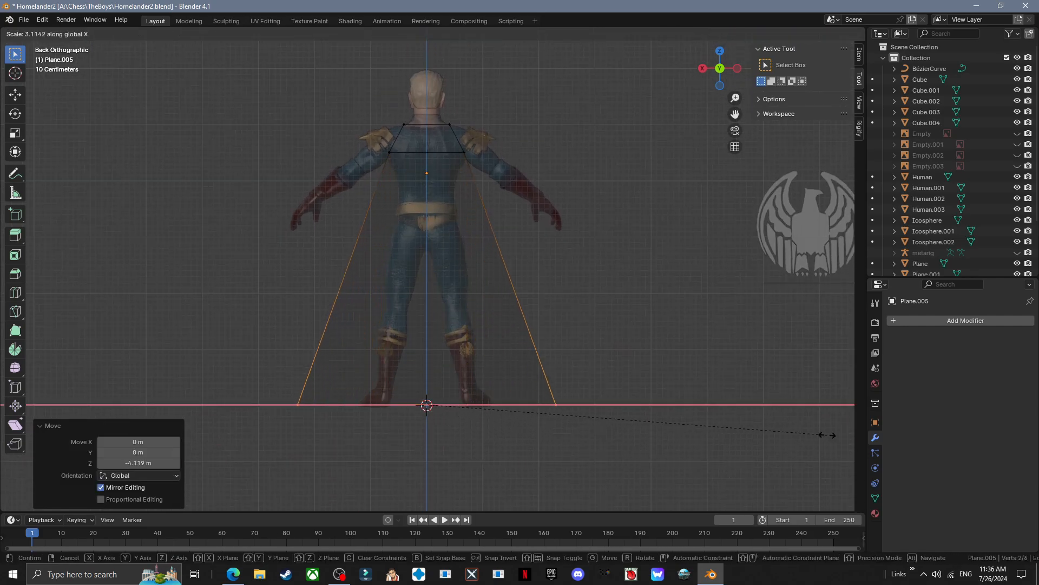
{"action": "left_click", "coordinate": [591, 325]}
{"action": "middle_click_drag", "start_coordinate": [591, 325], "coordinate": [587, 337], "text": "shift"}
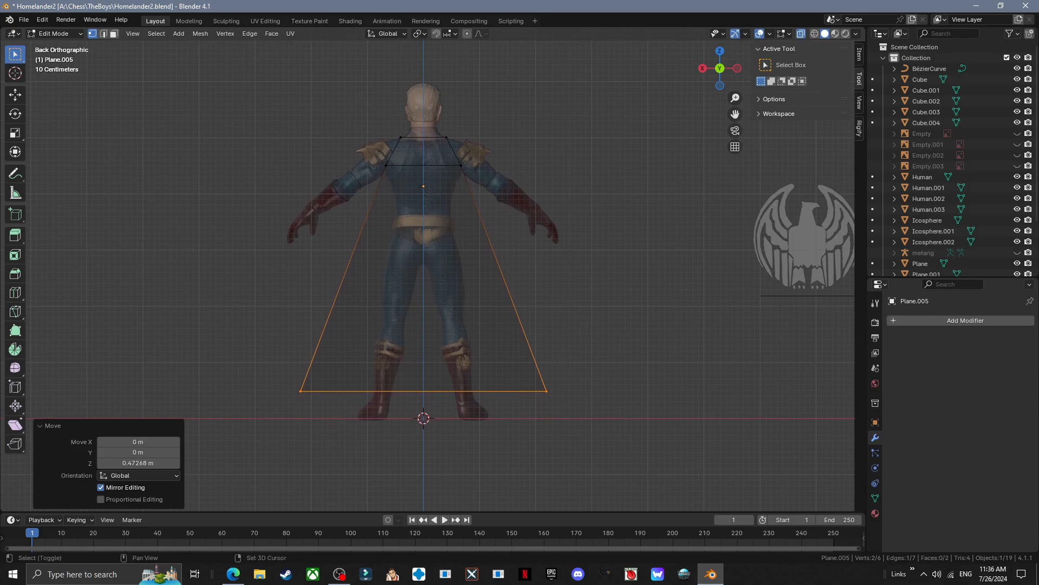
- Turn off X-ray and lower the cape's middle edge row about 0.05 m along the Z axis
{"action": "scroll", "coordinate": [415, 117], "scroll_direction": "up", "scroll_amount": 7}
{"action": "key", "text": "Tab"}
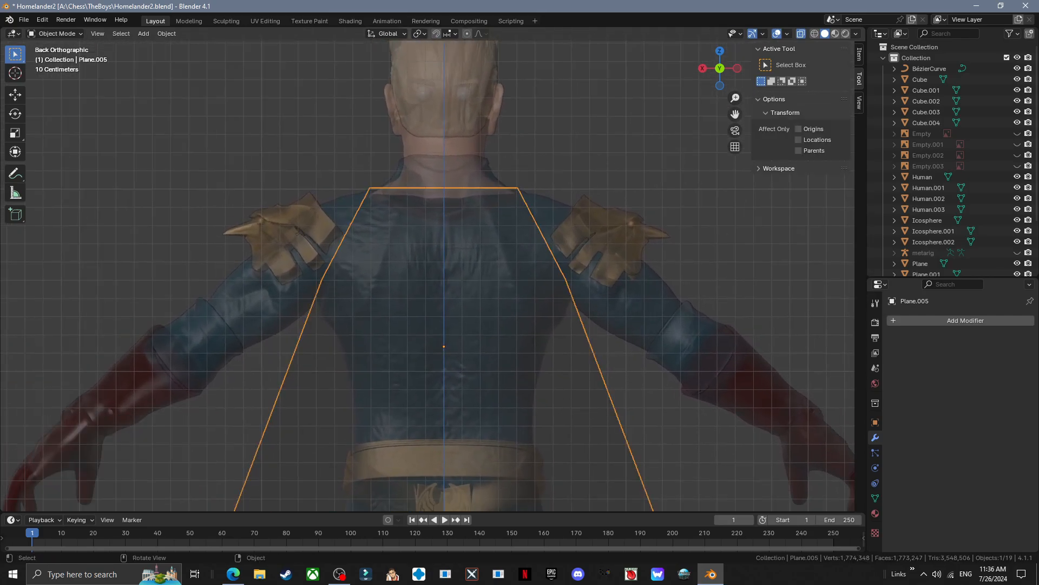
{"action": "key", "text": "Tab"}
{"action": "key", "text": "alt+z"}
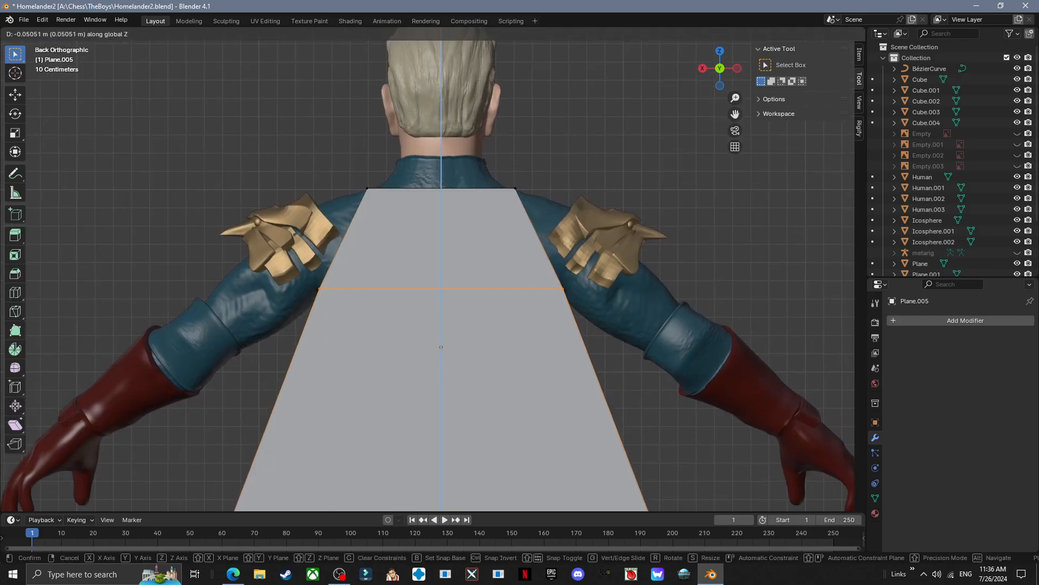
{"action": "left_click", "coordinate": [487, 282]}
- Select two vertices on the cape's top edge and move them toward the shoulders
{"action": "middle_click_drag", "start_coordinate": [541, 244], "coordinate": [419, 247]}
{"action": "left_click", "coordinate": [418, 193]}
{"action": "left_click", "coordinate": [368, 206], "text": "shift"}
{"action": "key", "text": "g"}
{"action": "middle_click_drag", "start_coordinate": [419, 193], "coordinate": [433, 244]}
{"action": "key", "text": "Return"}
- Add centred loop cuts to the cape and move two upper vertices along the global Y axis
{"action": "left_click", "coordinate": [471, 344]}
{"action": "right_click", "coordinate": [471, 343]}
{"action": "left_click", "coordinate": [366, 239]}
{"action": "left_click", "coordinate": [522, 265], "text": "shift"}
{"action": "middle_click_drag", "start_coordinate": [522, 265], "coordinate": [509, 304]}
{"action": "key", "text": "g"}
{"action": "key", "text": "y"}
{"action": "left_click", "coordinate": [414, 219]}
- Add another centred loop cut to the cape and shift a side vertex slightly along the global X axis
{"action": "key", "text": "ctrl+r"}
{"action": "left_click", "coordinate": [444, 279]}
{"action": "right_click", "coordinate": [444, 279]}
{"action": "left_click", "coordinate": [432, 330]}
{"action": "key", "text": "g"}
{"action": "key", "text": "x"}
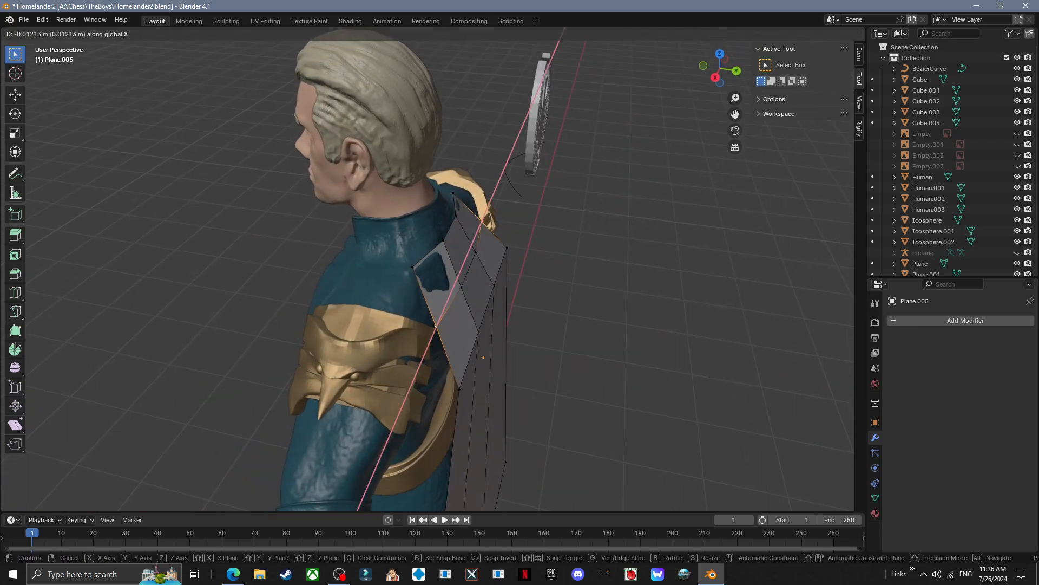
{"action": "left_click", "coordinate": [433, 327]}
- Move a single upper cape vertex along the global Y axis to follow the shoulder
{"action": "middle_click_drag", "start_coordinate": [433, 325], "coordinate": [373, 303]}
{"action": "left_click", "coordinate": [441, 282]}
{"action": "key", "text": "g"}
{"action": "key", "text": "y"}
{"action": "middle_click_drag", "start_coordinate": [441, 282], "coordinate": [398, 271]}
{"action": "left_click", "coordinate": [461, 292]}
- Adjust two pairs of upper cape vertices along the global Y axis to follow the curve of the back
{"action": "left_click", "coordinate": [421, 297]}
{"action": "left_click", "coordinate": [484, 254], "text": "shift"}
{"action": "key", "text": "g"}
{"action": "key", "text": "y"}
{"action": "middle_click_drag", "start_coordinate": [476, 260], "coordinate": [433, 281]}
{"action": "left_click", "coordinate": [454, 271]}
{"action": "left_click", "coordinate": [417, 288]}
{"action": "left_click", "coordinate": [478, 254], "text": "shift"}
{"action": "key", "text": "g"}
{"action": "key", "text": "y"}
{"action": "scroll", "coordinate": [466, 271], "scroll_direction": "down", "scroll_amount": 4}
{"action": "left_click", "coordinate": [623, 352]}
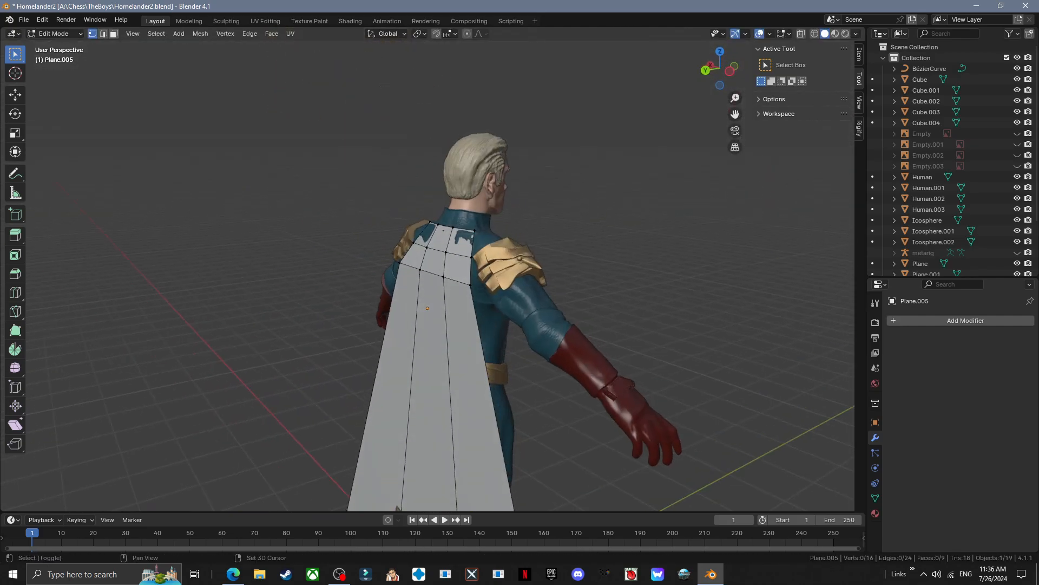
- Select the cape's bottom vertices and move them along the global Y axis relative to the legs
{"action": "middle_click_drag", "start_coordinate": [488, 303], "coordinate": [401, 292]}
{"action": "left_click_drag", "start_coordinate": [347, 400], "coordinate": [487, 506]}
{"action": "middle_click_drag", "start_coordinate": [412, 325], "coordinate": [347, 279]}
{"action": "key", "text": "g"}
{"action": "key", "text": "y"}
{"action": "left_click", "coordinate": [379, 292]}
{"action": "left_click", "coordinate": [324, 281]}
{"action": "scroll", "coordinate": [433, 271], "scroll_direction": "down", "scroll_amount": 1}
{"action": "middle_click_drag", "start_coordinate": [434, 271], "coordinate": [439, 329], "text": "shift"}
{"action": "middle_click_drag", "start_coordinate": [401, 281], "coordinate": [522, 312]}
{"action": "scroll", "coordinate": [433, 270], "scroll_direction": "down", "scroll_amount": 1}
{"action": "middle_click_drag", "start_coordinate": [433, 244], "coordinate": [430, 290], "text": "shift"}
{"action": "scroll", "coordinate": [431, 271], "scroll_direction": "up", "scroll_amount": 8}
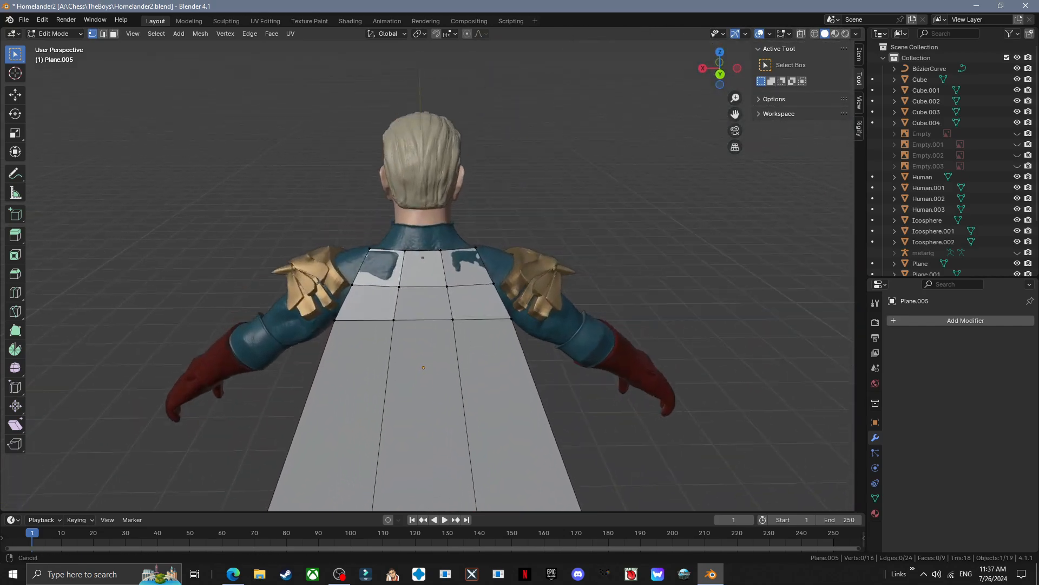
- Move a vertex near the cape's upper edge along the global X axis
{"action": "middle_click_drag", "start_coordinate": [417, 249], "coordinate": [420, 287], "text": "shift"}
{"action": "left_click", "coordinate": [398, 286]}
{"action": "left_click", "coordinate": [479, 266]}
{"action": "key", "text": "g"}
{"action": "key", "text": "x"}
{"action": "middle_click_drag", "start_coordinate": [479, 266], "coordinate": [495, 292]}
- Lower the two outer top vertices of the cape along global Z and shift them about 0.04 m along global Y
{"action": "left_click", "coordinate": [395, 276]}
{"action": "left_click", "coordinate": [557, 292]}
{"action": "left_click", "coordinate": [321, 299], "text": "shift"}
{"action": "middle_click_drag", "start_coordinate": [379, 293], "coordinate": [423, 163]}
{"action": "key", "text": "g"}
{"action": "key", "text": "z"}
{"action": "left_click", "coordinate": [389, 324]}
{"action": "left_click", "coordinate": [504, 330]}
{"action": "scroll", "coordinate": [422, 286], "scroll_direction": "down", "scroll_amount": 3}
{"action": "scroll", "coordinate": [422, 217], "scroll_direction": "down", "scroll_amount": 2}
{"action": "middle_click_drag", "start_coordinate": [422, 216], "coordinate": [399, 173], "text": "shift"}
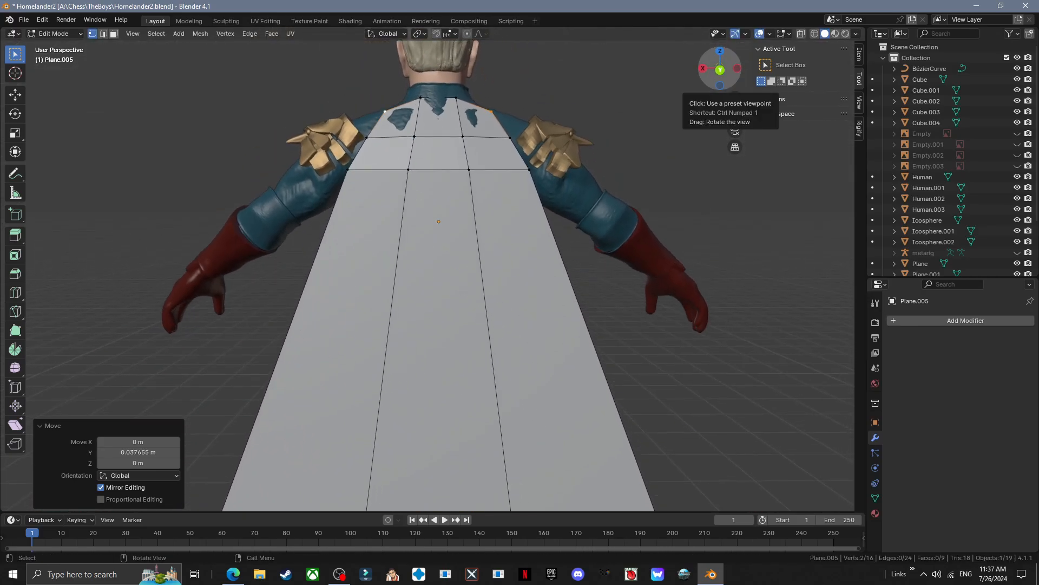
- Add a centred vertical loop cut through each of the cape's three columns, working from the back view
{"action": "left_click", "coordinate": [720, 69]}
{"action": "scroll", "coordinate": [403, 254], "scroll_direction": "down", "scroll_amount": 5}
{"action": "middle_click_drag", "start_coordinate": [403, 254], "coordinate": [498, 134], "text": "shift"}
{"action": "key", "text": "ctrl+r"}
{"action": "left_click", "coordinate": [452, 123]}
{"action": "right_click", "coordinate": [452, 123]}
{"action": "left_click", "coordinate": [513, 126]}
{"action": "right_click", "coordinate": [513, 125]}
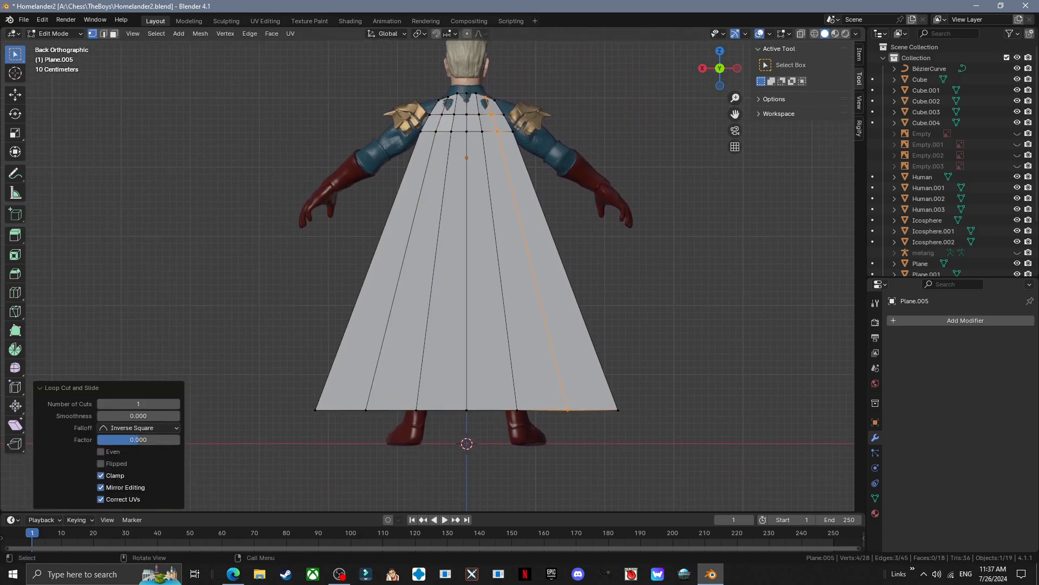
- Select the cape's bottom side vertices in pairs and scale them along global X to narrow the hem to about half its width
{"action": "left_click", "coordinate": [720, 68]}
{"action": "left_click", "coordinate": [720, 69]}
{"action": "left_click", "coordinate": [315, 410]}
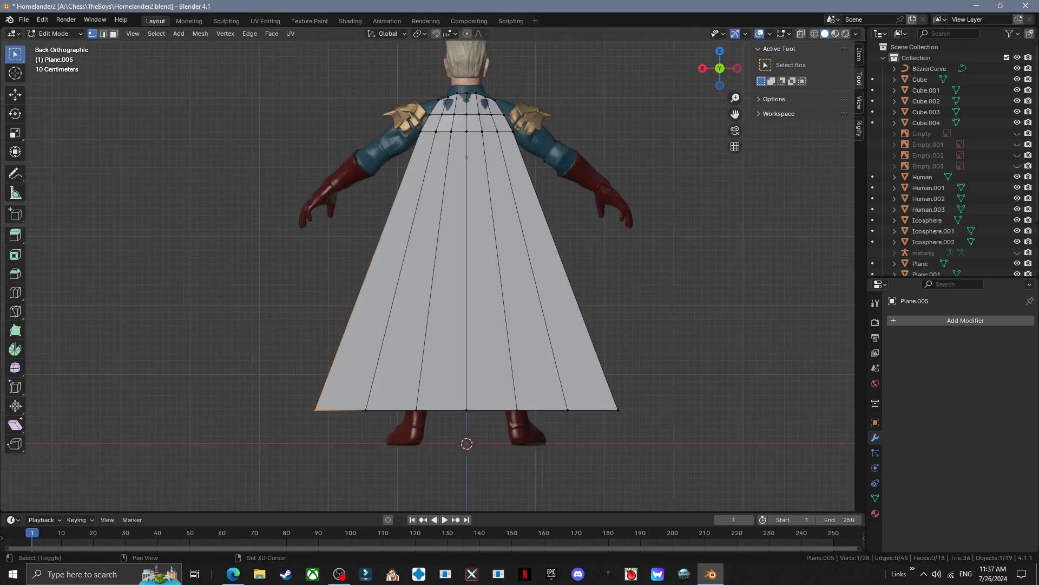
{"action": "left_click", "coordinate": [618, 411], "text": "shift"}
{"action": "key", "text": "s"}
{"action": "key", "text": "x"}
{"action": "right_click", "coordinate": [622, 429]}
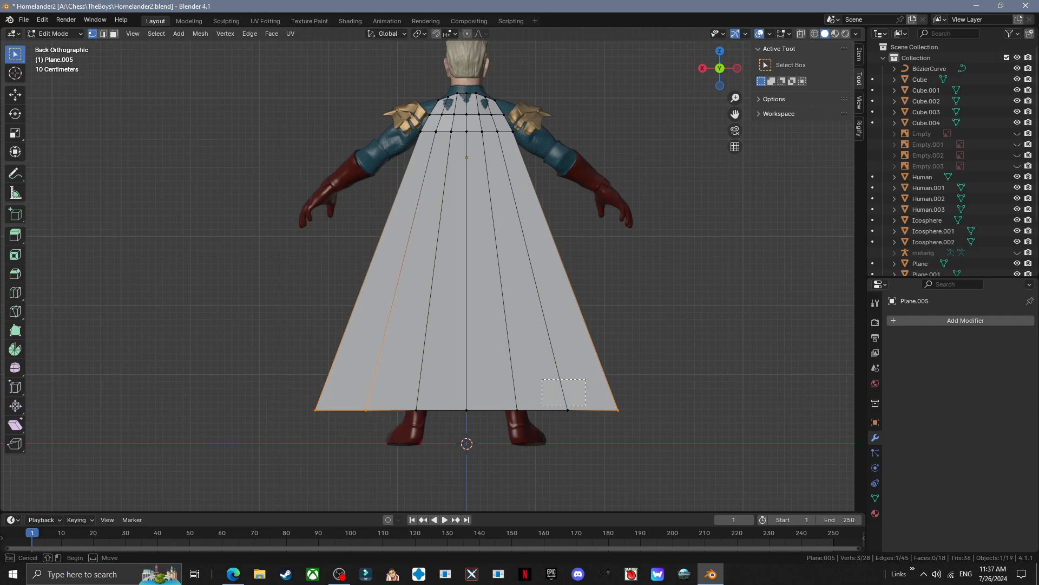
{"action": "left_click", "coordinate": [517, 410], "text": "shift"}
{"action": "key", "text": "s"}
{"action": "key", "text": "x"}
{"action": "right_click", "coordinate": [577, 427]}
{"action": "middle_click_drag", "start_coordinate": [577, 426], "coordinate": [581, 424]}
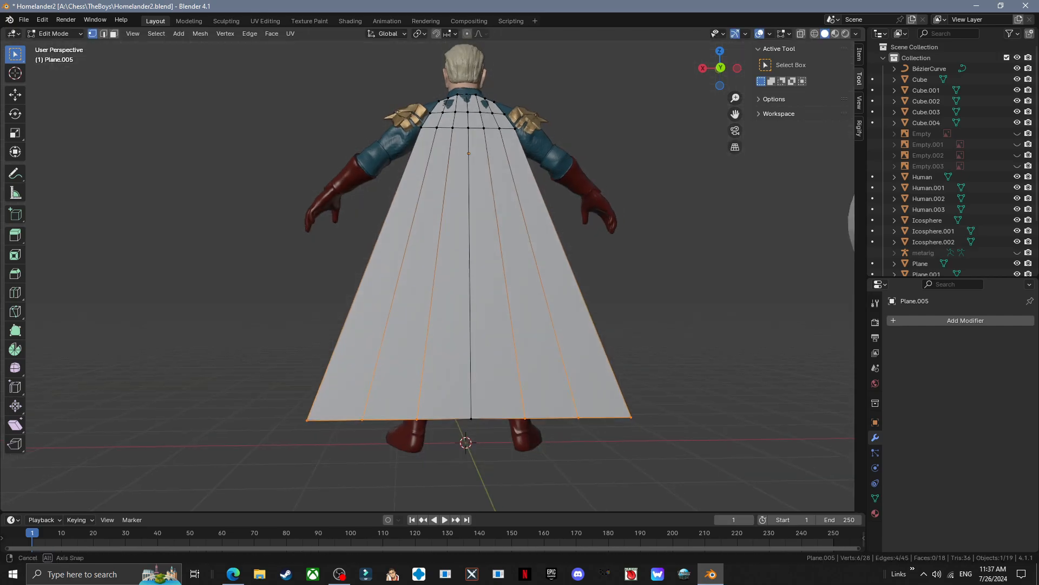
{"action": "left_click", "coordinate": [720, 68]}
{"action": "key", "text": "s"}
{"action": "key", "text": "x"}
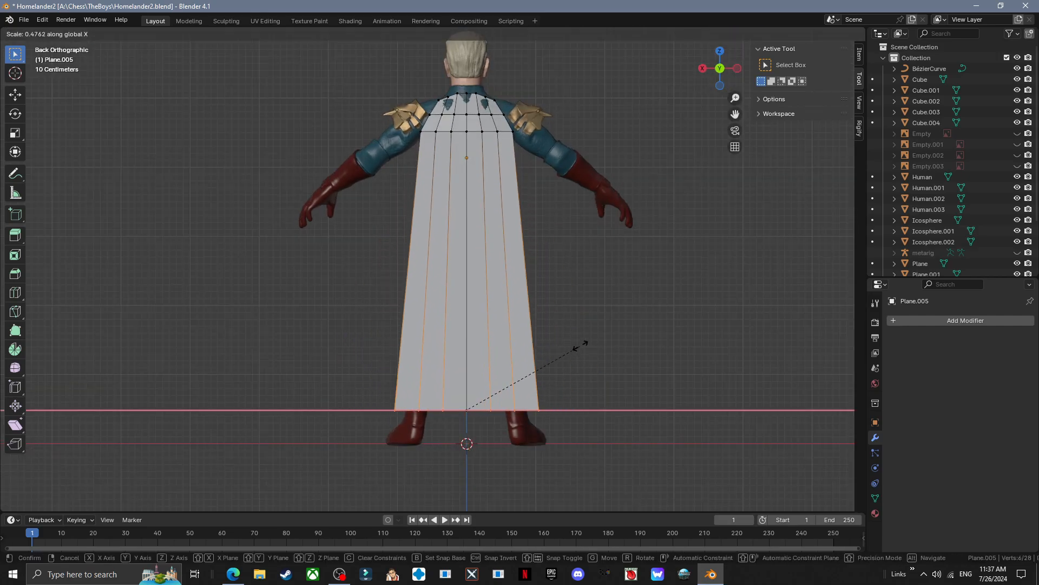
{"action": "left_click", "coordinate": [602, 345]}
{"action": "middle_click_drag", "start_coordinate": [602, 345], "coordinate": [569, 477], "text": "shift"}
- Select the whole lower cross row of vertices below the shoulders and raise it about 0.08 m along global Z
{"action": "left_click", "coordinate": [569, 434]}
{"action": "middle_click_drag", "start_coordinate": [568, 433], "coordinate": [539, 440]}
{"action": "left_click", "coordinate": [482, 282]}
{"action": "left_click", "coordinate": [369, 279], "text": "ctrl"}
{"action": "left_click", "coordinate": [714, 69]}
{"action": "key", "text": "g"}
{"action": "key", "text": "z"}
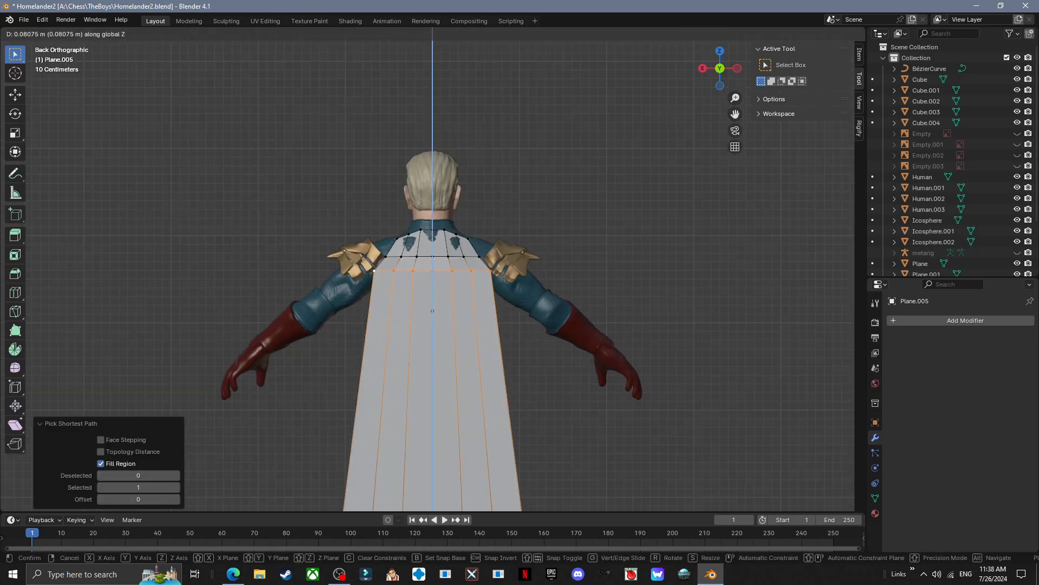
{"action": "left_click", "coordinate": [601, 227]}
- Select the cross row of vertices above it and scale it along global X to 0.925
{"action": "middle_click_drag", "start_coordinate": [601, 227], "coordinate": [634, 235]}
{"action": "left_click", "coordinate": [495, 238]}
{"action": "left_click", "coordinate": [513, 249]}
{"action": "left_click", "coordinate": [361, 247], "text": "ctrl"}
{"action": "key", "text": "s"}
{"action": "key", "text": "x"}
{"action": "left_click", "coordinate": [648, 234]}
{"action": "key", "text": "g"}
{"action": "key", "text": "z"}
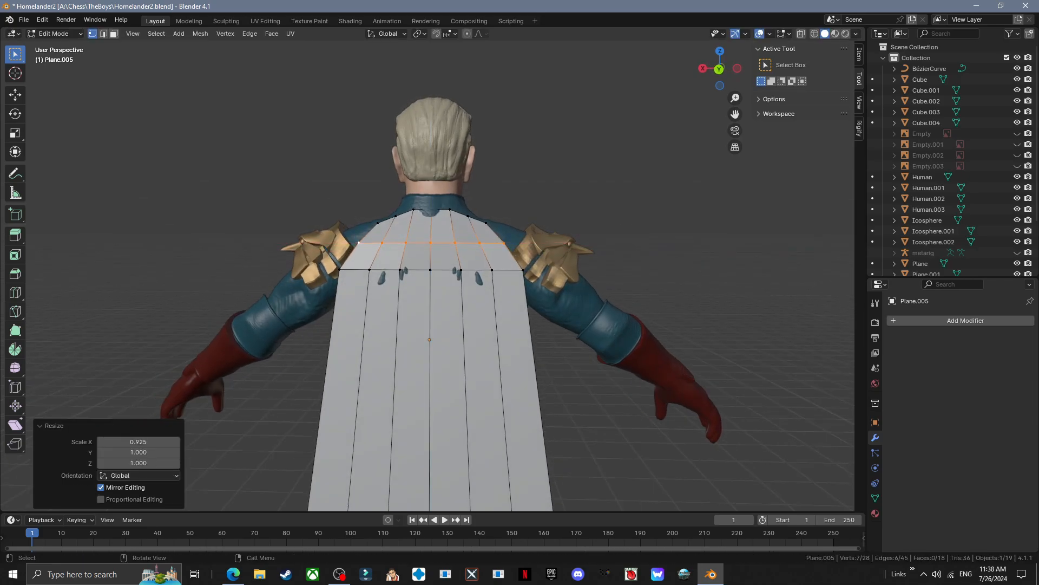
- Raise the middle vertex of the cape's top edge to form a slight peak under the collar
{"action": "left_click", "coordinate": [719, 69]}
{"action": "scroll", "coordinate": [437, 271], "scroll_direction": "up", "scroll_amount": 2}
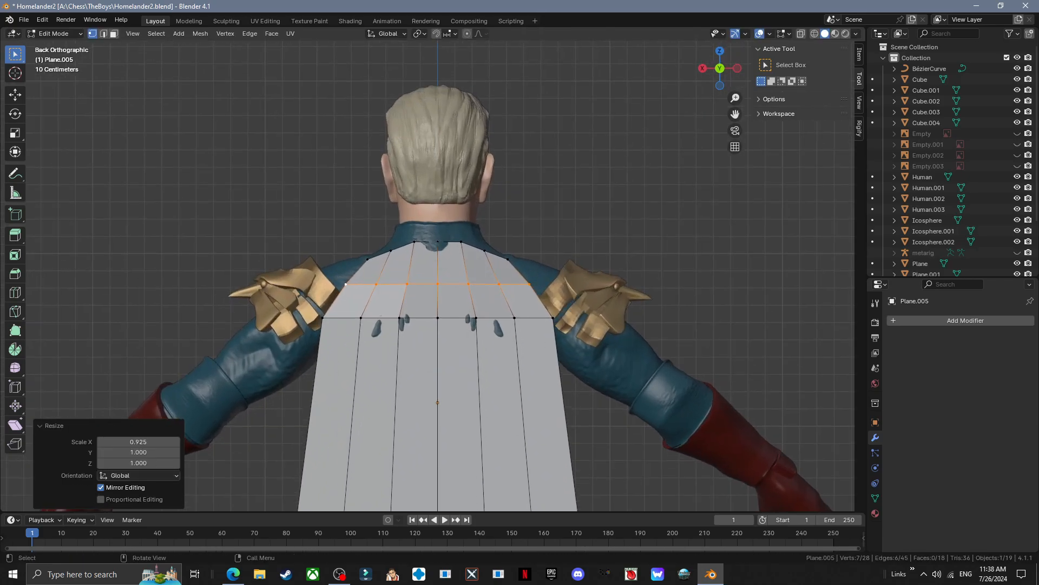
{"action": "left_click", "coordinate": [415, 241]}
{"action": "left_click", "coordinate": [439, 236]}
{"action": "left_click", "coordinate": [507, 259]}
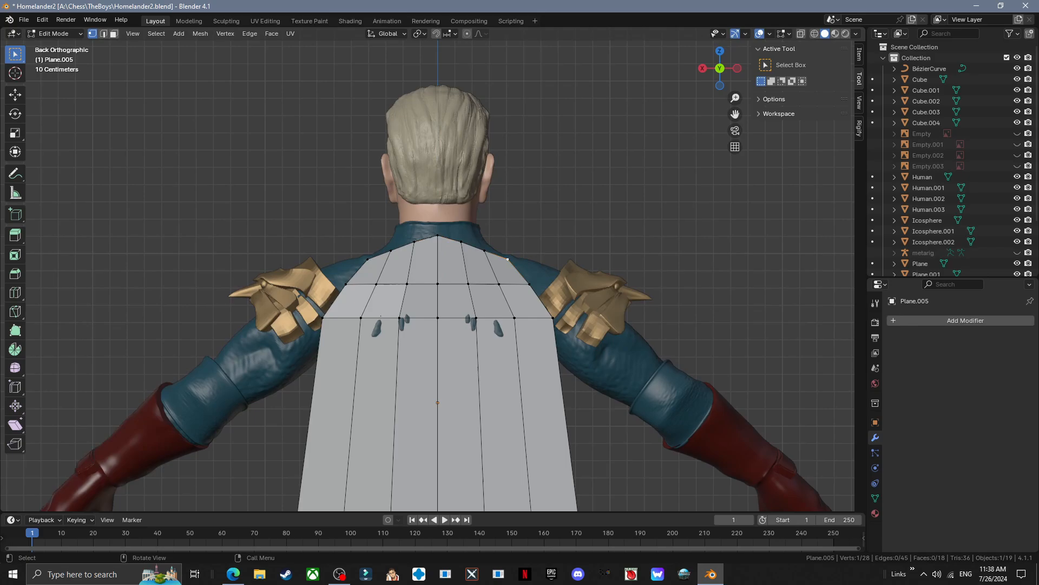
{"action": "key", "text": "alt+a"}
- Compare the full cape's shape with the Homelander cape reference image in the browser
{"action": "scroll", "coordinate": [437, 271], "scroll_direction": "down", "scroll_amount": 3}
{"action": "middle_click_drag", "start_coordinate": [437, 330], "coordinate": [446, 243], "text": "shift"}
{"action": "scroll", "coordinate": [438, 271], "scroll_direction": "up", "scroll_amount": 2}
{"action": "scroll", "coordinate": [438, 271], "scroll_direction": "down", "scroll_amount": 2}
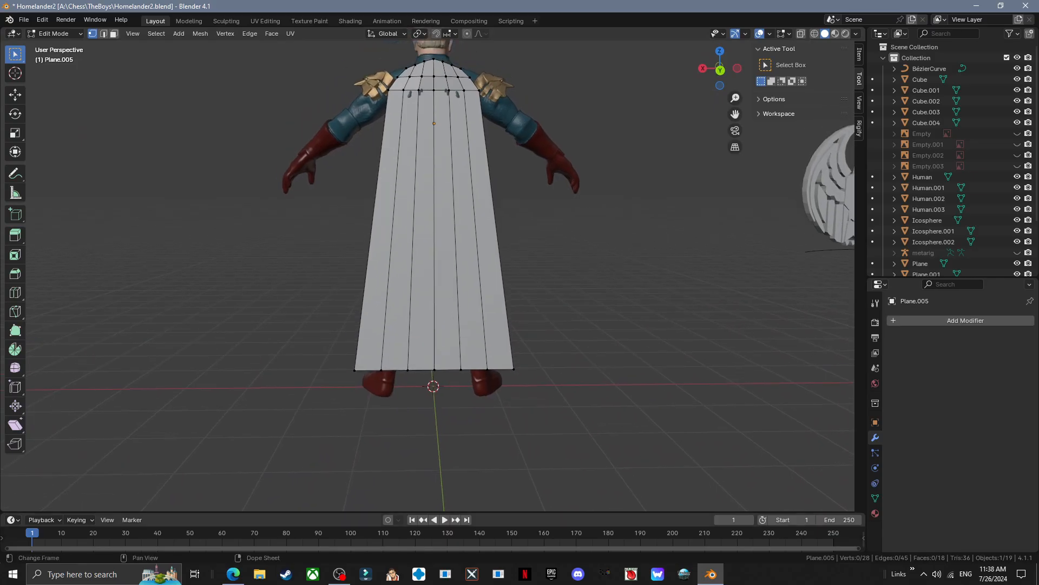
{"action": "key", "text": "alt+Tab"}
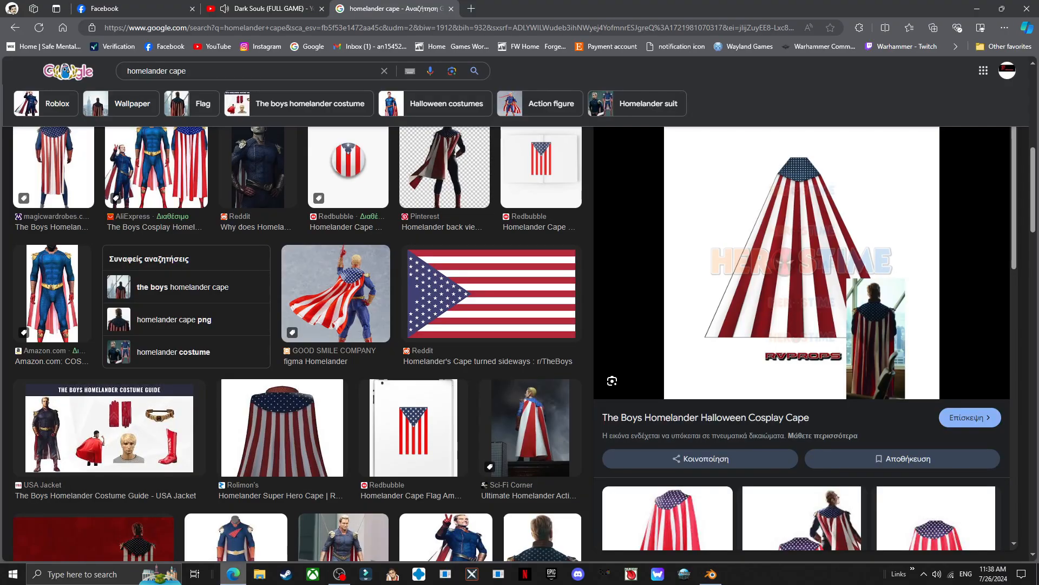
{"action": "key", "text": "alt+Tab"}
- Lower the five inner vertices of the cape's lower cross row about 0.063 m along global Z
{"action": "scroll", "coordinate": [438, 271], "scroll_direction": "up", "scroll_amount": 5}
{"action": "left_click", "coordinate": [720, 69]}
{"action": "scroll", "coordinate": [466, 270], "scroll_direction": "down", "scroll_amount": 2}
{"action": "middle_click_drag", "start_coordinate": [466, 271], "coordinate": [436, 271], "text": "shift"}
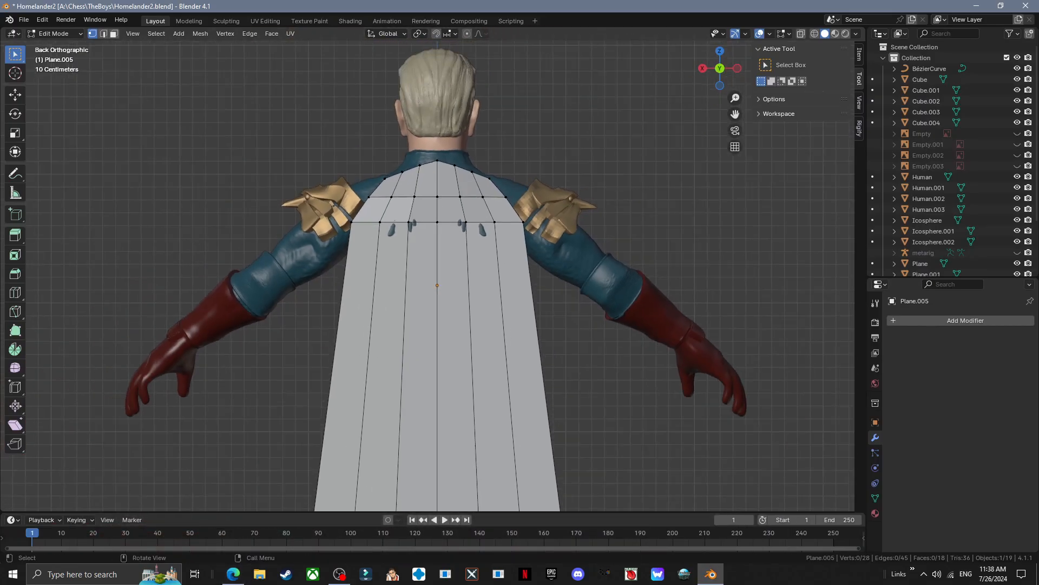
{"action": "left_click", "coordinate": [494, 230]}
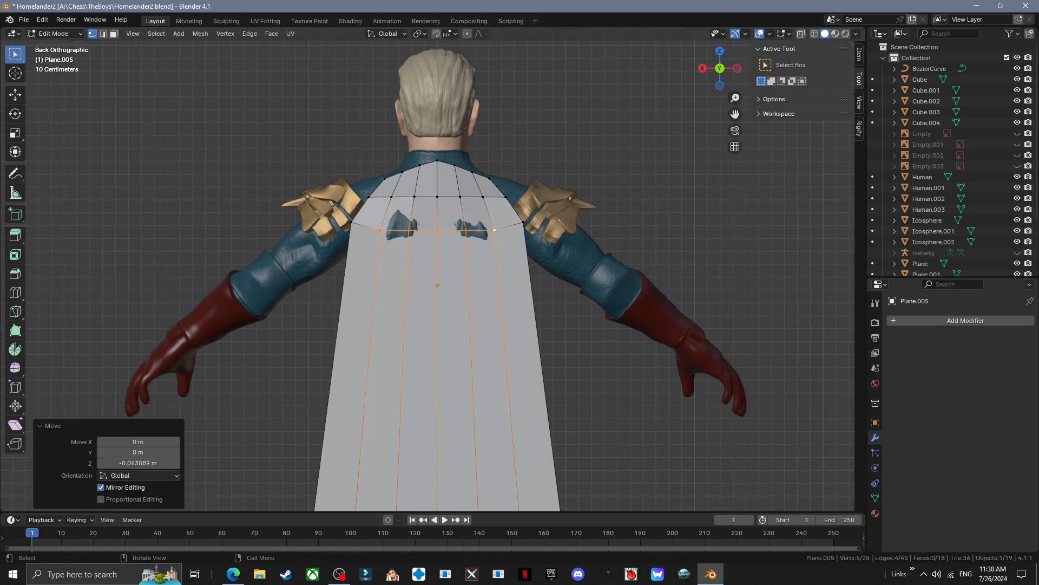
- Lower the three middle vertices of that row and the centre vertex further along global Z into a V shape
{"action": "left_click", "coordinate": [409, 230]}
{"action": "left_click", "coordinate": [466, 230], "text": "ctrl"}
{"action": "left_click", "coordinate": [465, 239]}
{"action": "left_click", "coordinate": [437, 239]}
{"action": "key", "text": "g"}
{"action": "key", "text": "z"}
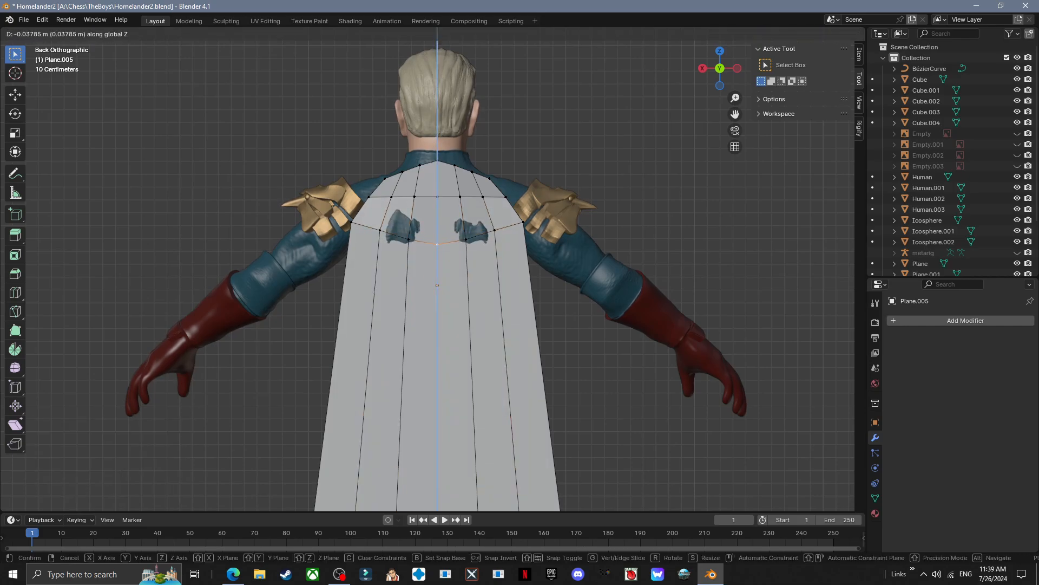
{"action": "left_click", "coordinate": [438, 248]}
- Adjust the pair of outer vertices on the cape's top edge by scaling along global X and moving along global Z
{"action": "middle_click_drag", "start_coordinate": [437, 247], "coordinate": [420, 252], "text": "shift"}
{"action": "left_click", "coordinate": [368, 183]}
{"action": "left_click", "coordinate": [472, 183], "text": "shift"}
{"action": "key", "text": "s"}
{"action": "key", "text": "x"}
{"action": "left_click", "coordinate": [468, 183]}
{"action": "key", "text": "g"}
{"action": "key", "text": "z"}
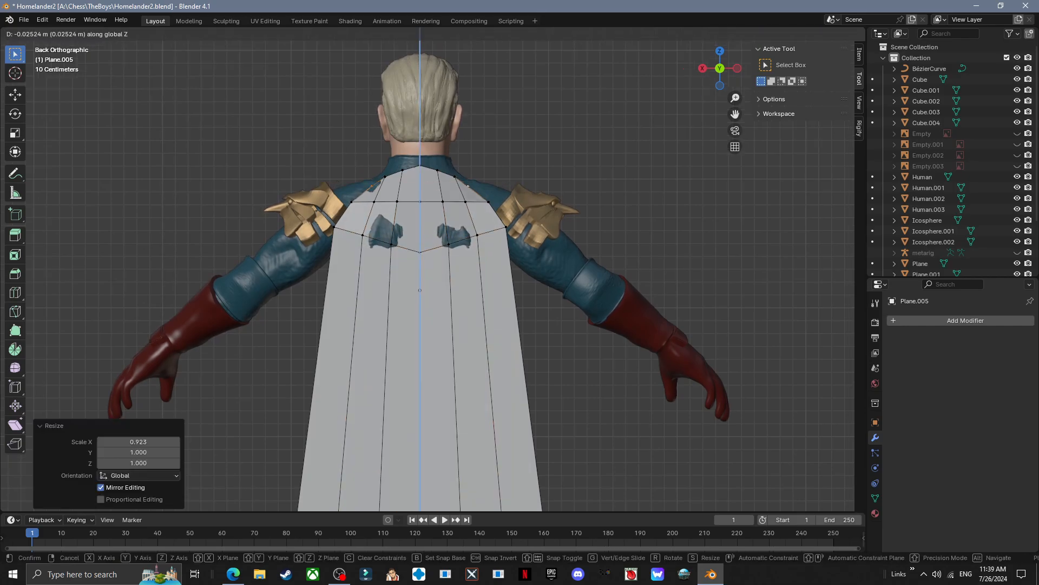
{"action": "key", "text": "s"}
{"action": "key", "text": "x"}
{"action": "left_click", "coordinate": [535, 187]}
- Raise the neighbouring pair of top-edge vertices about 0.02 m along global Z and clear the selection
{"action": "left_click", "coordinate": [455, 176]}
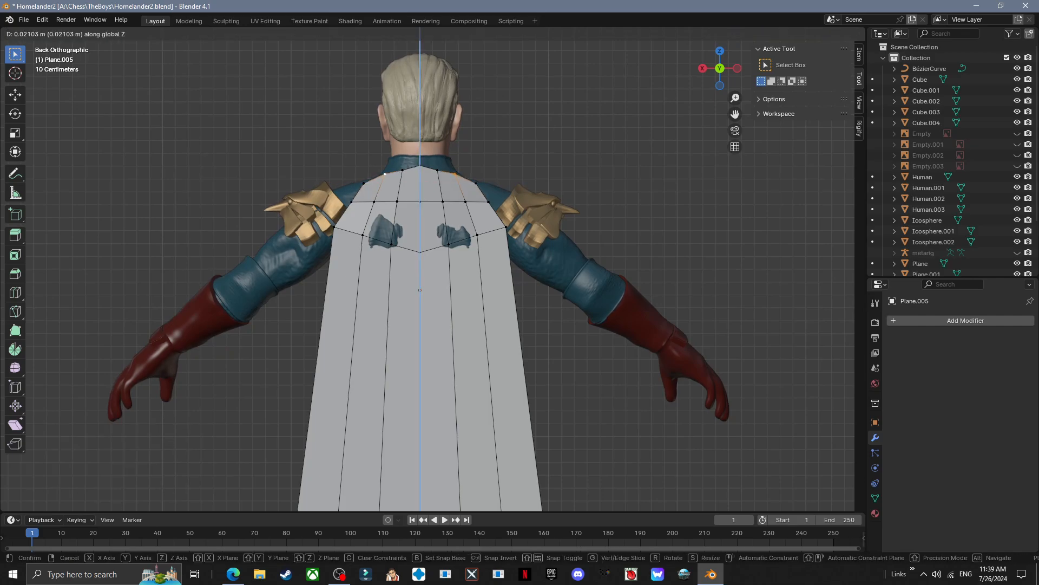
{"action": "key", "text": "Return"}
{"action": "key", "text": "alt+a"}
{"action": "scroll", "coordinate": [435, 349], "scroll_direction": "down", "scroll_amount": 3}
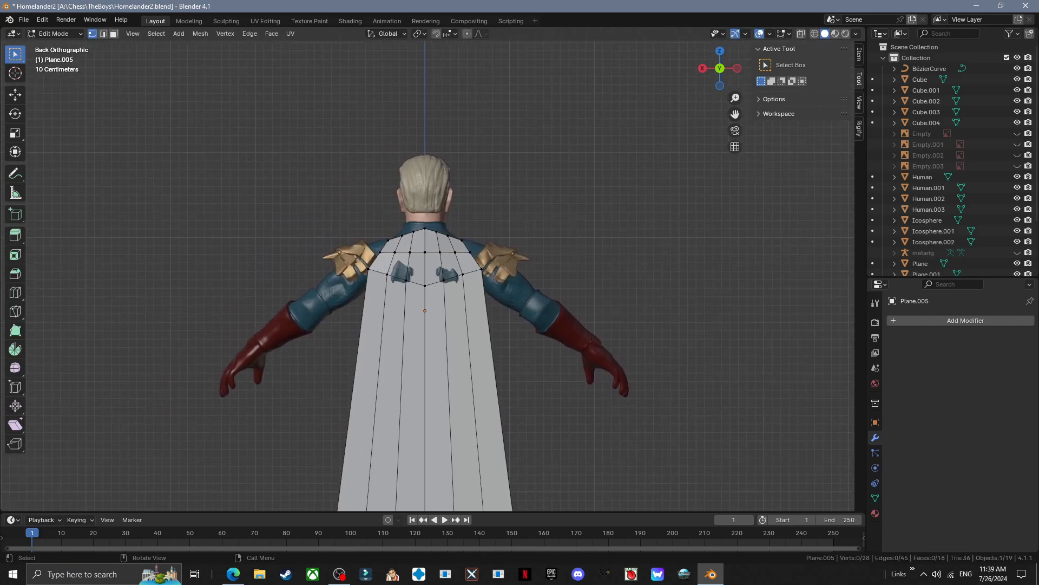
- Select the twelve faces of the cape's upper yoke and separate them into their own object
{"action": "scroll", "coordinate": [428, 276], "scroll_direction": "up", "scroll_amount": 5}
{"action": "right_click", "coordinate": [482, 233]}
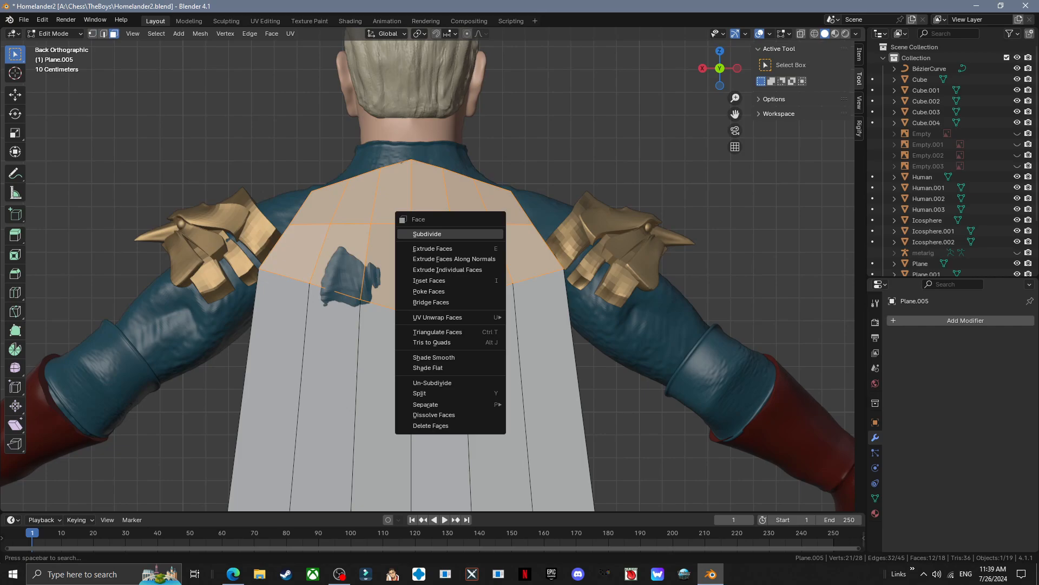
{"action": "left_click", "coordinate": [536, 404]}
- Assign the Suit material to both the lower cape and the separated upper yoke
{"action": "left_click", "coordinate": [875, 513]}
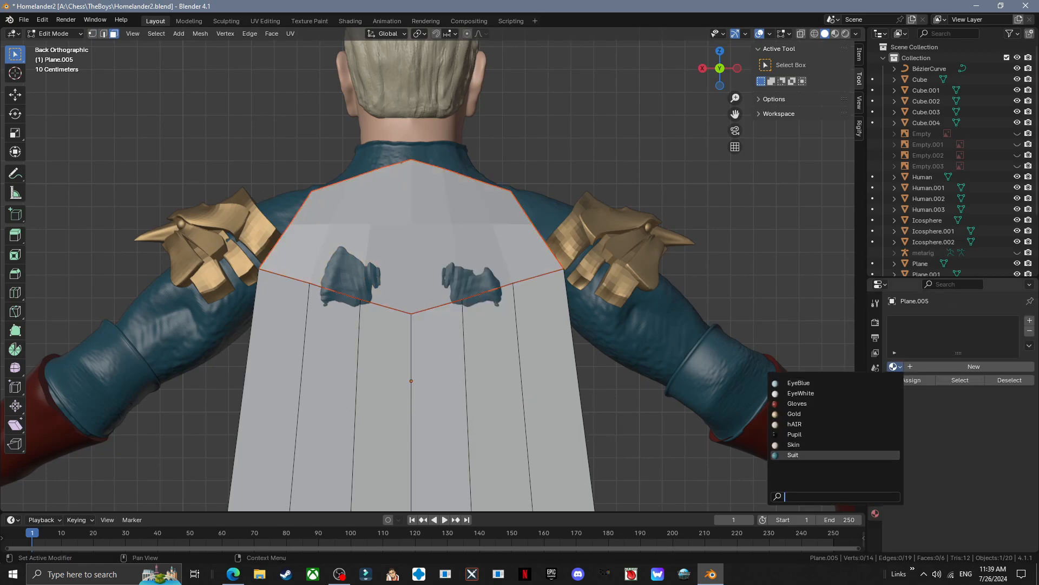
{"action": "left_click", "coordinate": [794, 454]}
{"action": "key", "text": "Tab"}
{"action": "left_click", "coordinate": [487, 238]}
{"action": "left_click", "coordinate": [896, 366]}
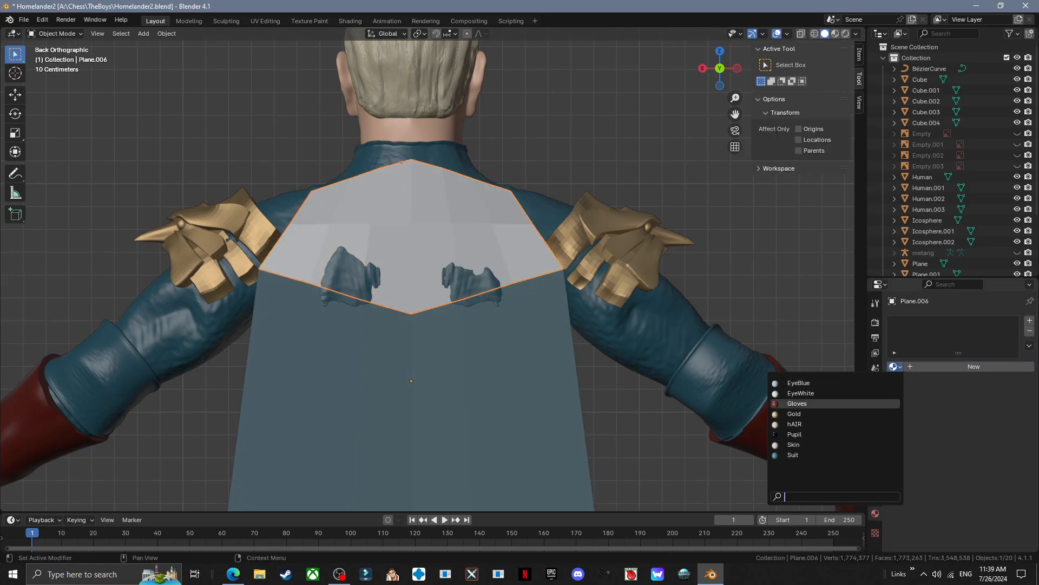
{"action": "left_click", "coordinate": [794, 455]}
- Select every other vertical strip of the lower cape, following the striped reference, and separate these strips into a new object
{"action": "left_click", "coordinate": [520, 379]}
{"action": "middle_click_drag", "start_coordinate": [520, 379], "coordinate": [500, 305], "text": "shift"}
{"action": "key", "text": "Tab"}
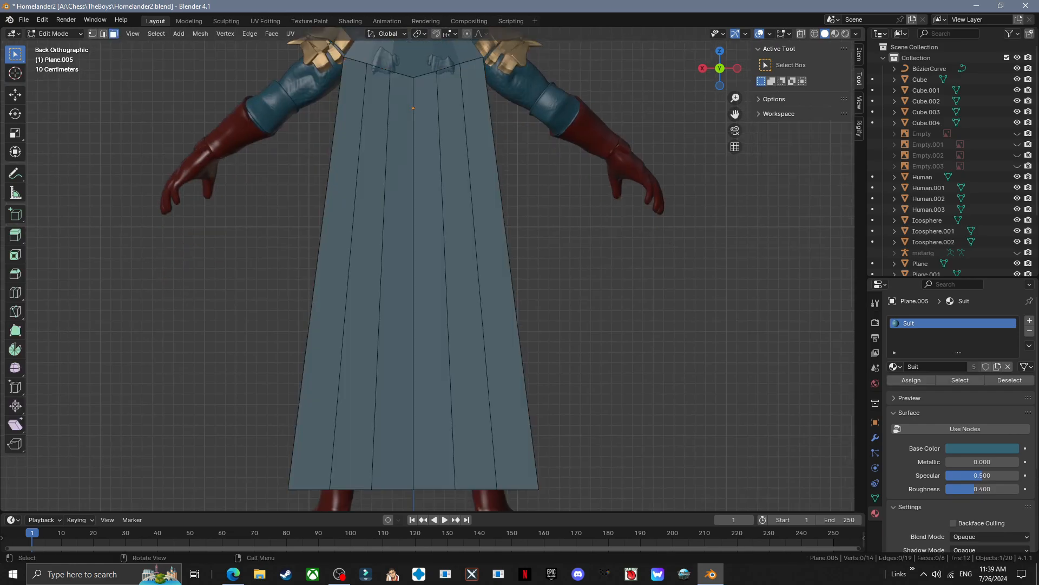
{"action": "left_click", "coordinate": [327, 325]}
{"action": "left_click", "coordinate": [397, 325], "text": "shift"}
{"action": "left_click", "coordinate": [466, 325], "text": "shift"}
{"action": "left_click", "coordinate": [233, 574]}
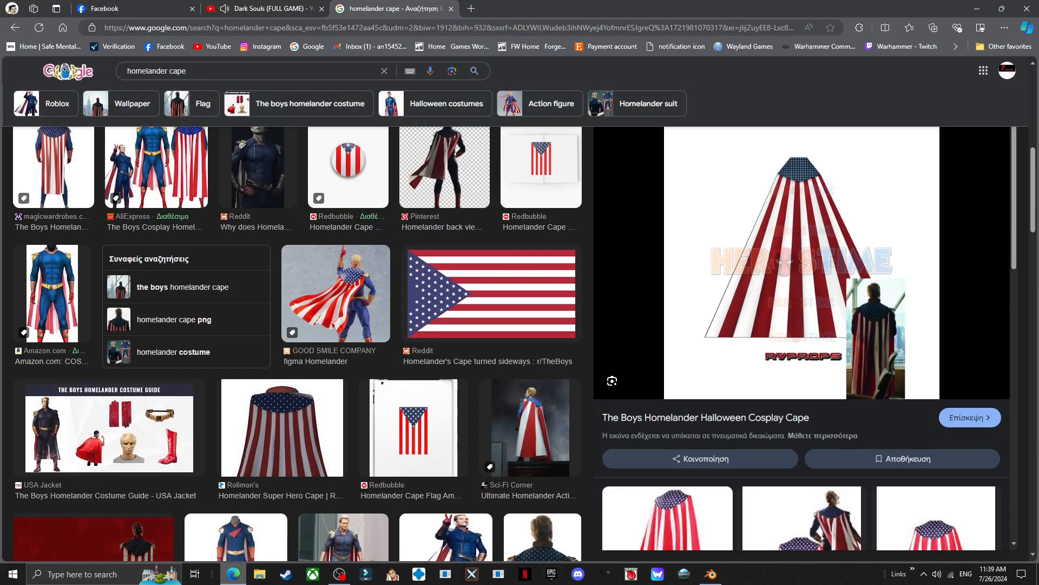
{"action": "left_click", "coordinate": [710, 574]}
{"action": "right_click", "coordinate": [458, 267]}
{"action": "mouse_move", "coordinate": [458, 266]}
{"action": "left_click", "coordinate": [510, 267]}
{"action": "key", "text": "Tab"}
{"action": "left_click", "coordinate": [465, 276]}
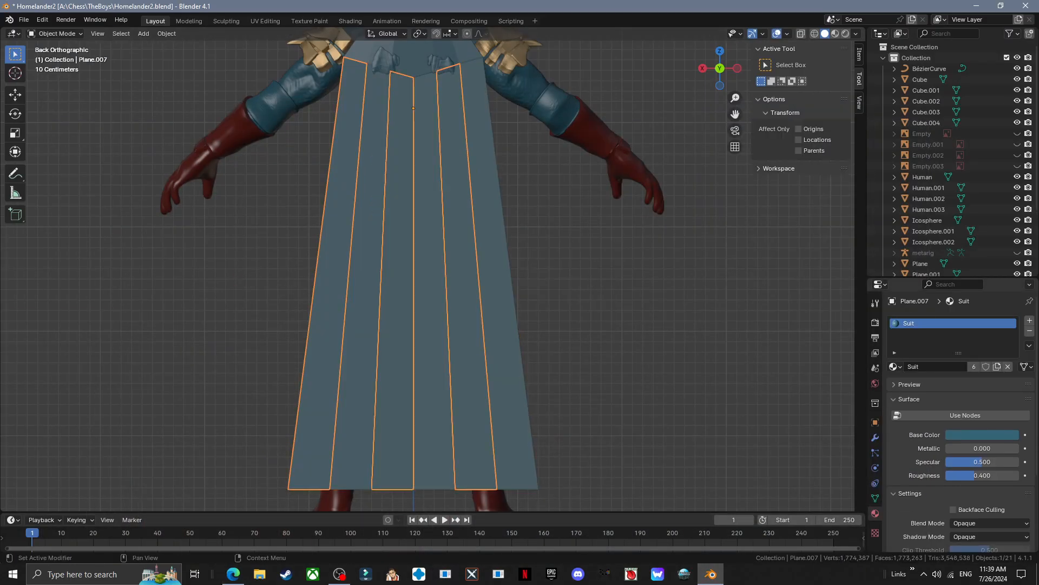
- Assign the EyeWhite material to the separated strips and the Gloves material to the remaining strips
{"action": "left_click", "coordinate": [896, 367]}
{"action": "left_click", "coordinate": [799, 393]}
{"action": "left_click", "coordinate": [503, 379]}
{"action": "left_click", "coordinate": [896, 367]}
{"action": "left_click", "coordinate": [798, 404]}
{"action": "left_click", "coordinate": [639, 373]}
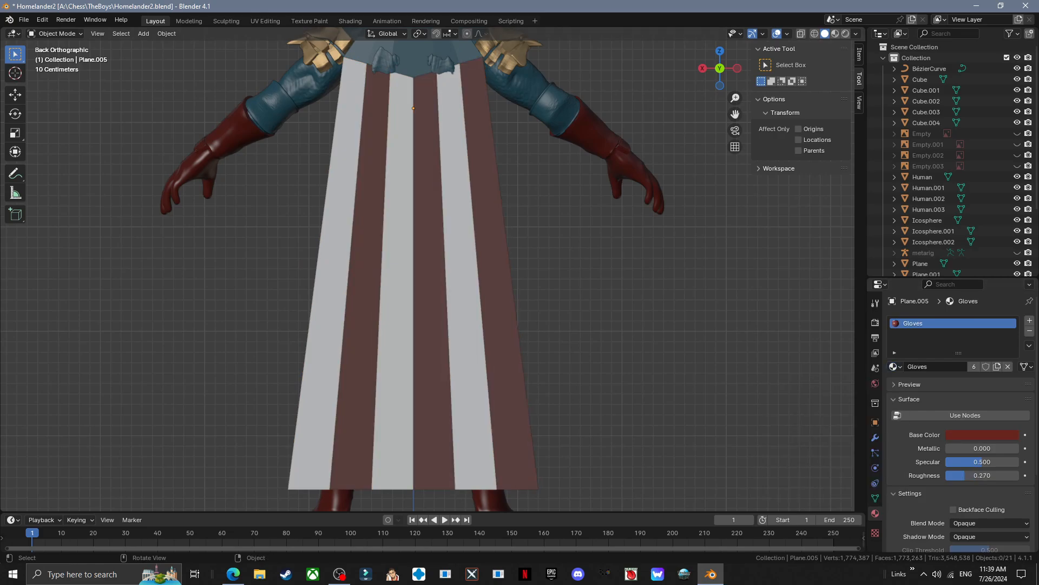
- Join the white strips, red strips and blue upper yoke into a single cape object
{"action": "scroll", "coordinate": [487, 281], "scroll_direction": "down", "scroll_amount": 2}
{"action": "middle_click_drag", "start_coordinate": [487, 281], "coordinate": [476, 308]}
{"action": "scroll", "coordinate": [477, 309], "scroll_direction": "up", "scroll_amount": 3}
{"action": "scroll", "coordinate": [444, 336], "scroll_direction": "up", "scroll_amount": 2}
{"action": "middle_click_drag", "start_coordinate": [477, 217], "coordinate": [435, 343], "text": "shift"}
{"action": "left_click", "coordinate": [427, 352]}
{"action": "key", "text": "ctrl+j"}
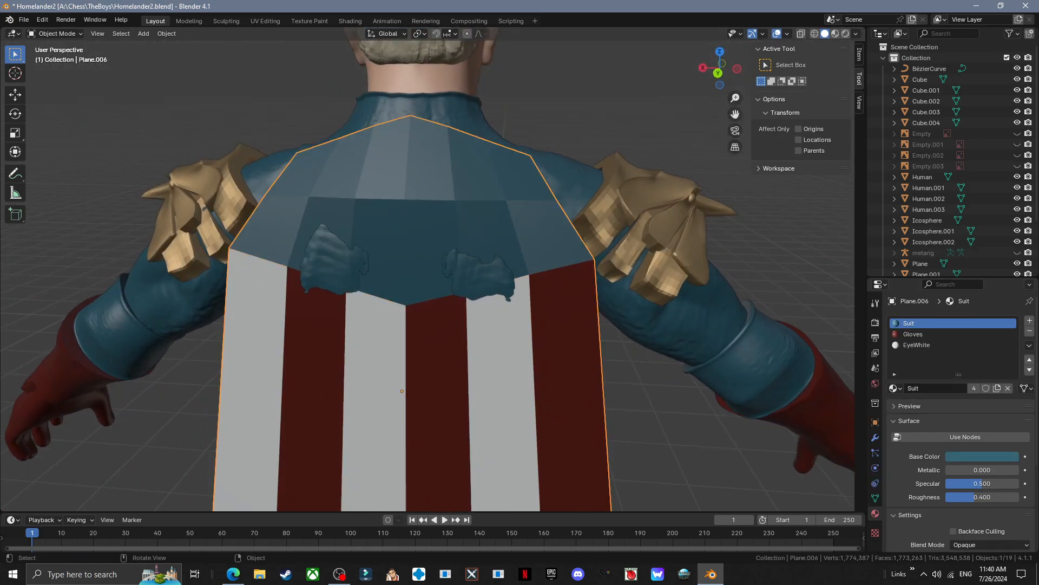
- Merge the joined cape's duplicate vertices by distance along the seams
{"action": "key", "text": "Tab"}
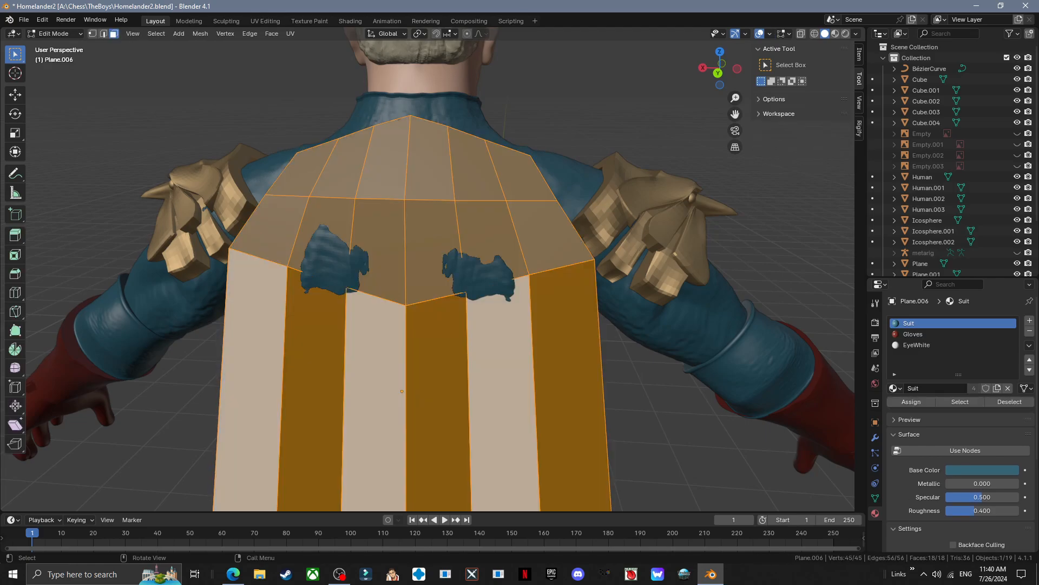
{"action": "left_click", "coordinate": [275, 161]}
{"action": "key", "text": "Tab"}
{"action": "key", "text": "Tab"}
{"action": "middle_click_drag", "start_coordinate": [402, 391], "coordinate": [367, 239], "text": "shift"}
{"action": "left_click", "coordinate": [476, 303]}
{"action": "scroll", "coordinate": [477, 303], "scroll_direction": "down", "scroll_amount": 6}
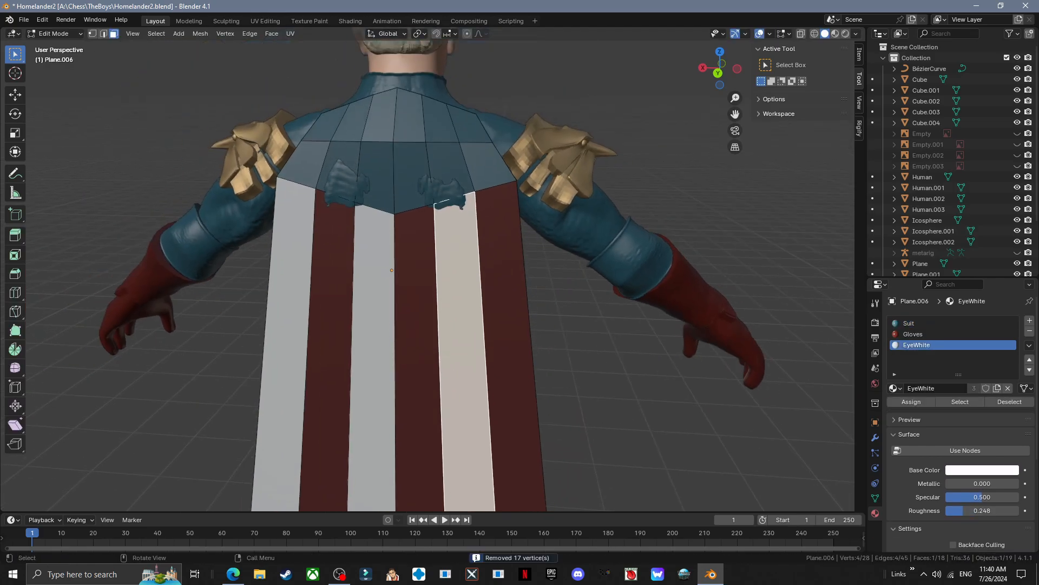
- Return to Object Mode and move the cape along the global Y axis relative to the character's back
{"action": "middle_click_drag", "start_coordinate": [477, 303], "coordinate": [479, 279]}
{"action": "middle_click_drag", "start_coordinate": [480, 278], "coordinate": [382, 241], "text": "shift"}
{"action": "scroll", "coordinate": [490, 222], "scroll_direction": "down", "scroll_amount": 4}
{"action": "key", "text": "Tab"}
{"action": "middle_click_drag", "start_coordinate": [382, 241], "coordinate": [418, 285], "text": "shift"}
{"action": "left_click", "coordinate": [373, 281]}
{"action": "left_click", "coordinate": [422, 284]}
{"action": "key", "text": "g"}
{"action": "key", "text": "y"}
{"action": "left_click", "coordinate": [354, 292]}
{"action": "left_click", "coordinate": [312, 295]}
{"action": "middle_click_drag", "start_coordinate": [311, 295], "coordinate": [181, 303]}
{"action": "middle_click_drag", "start_coordinate": [181, 303], "coordinate": [191, 295]}
- Try adding a new human metarig and scaling it up about 2.8 times to match the character
{"action": "left_click", "coordinate": [144, 33]}
{"action": "mouse_move", "coordinate": [164, 78]}
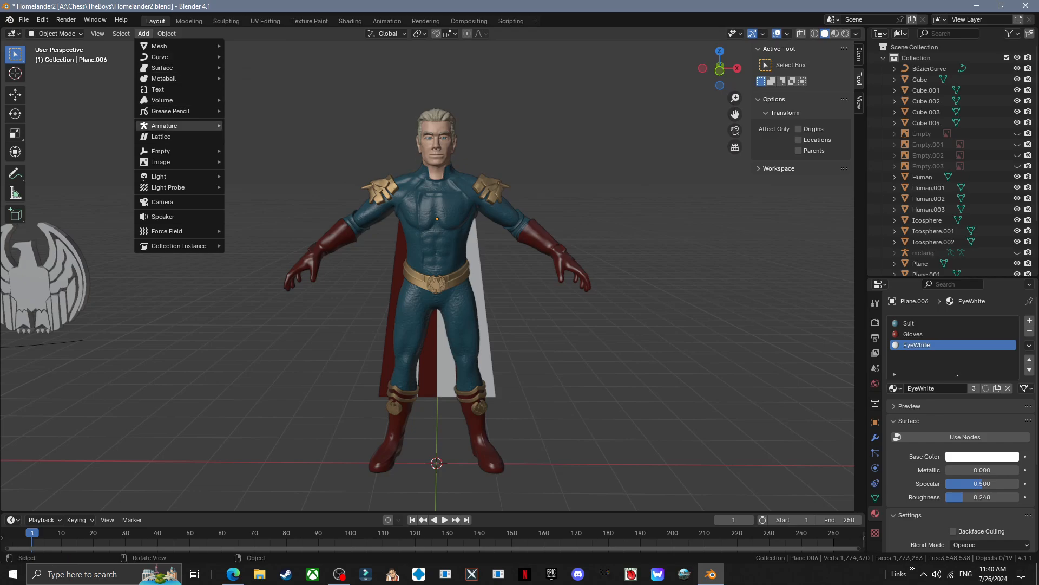
{"action": "left_click", "coordinate": [264, 136]}
{"action": "key", "text": "s"}
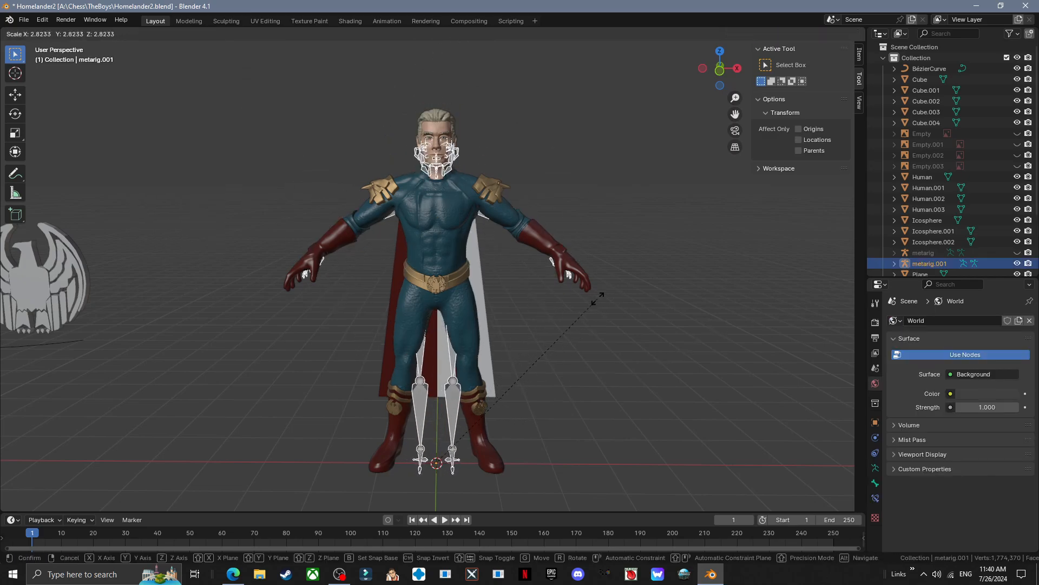
{"action": "left_click", "coordinate": [598, 297]}
{"action": "key", "text": "x"}
{"action": "left_click", "coordinate": [599, 296]}
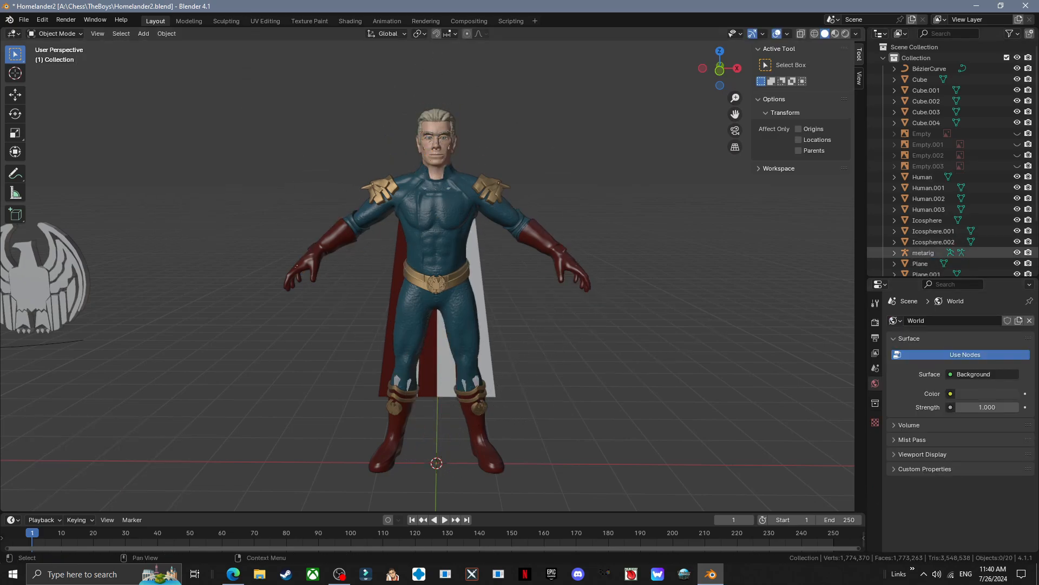
- Reposition the metarig's toe joint inside the boot in Edit Mode from the left side view and return to Object Mode
{"action": "left_click", "coordinate": [951, 252]}
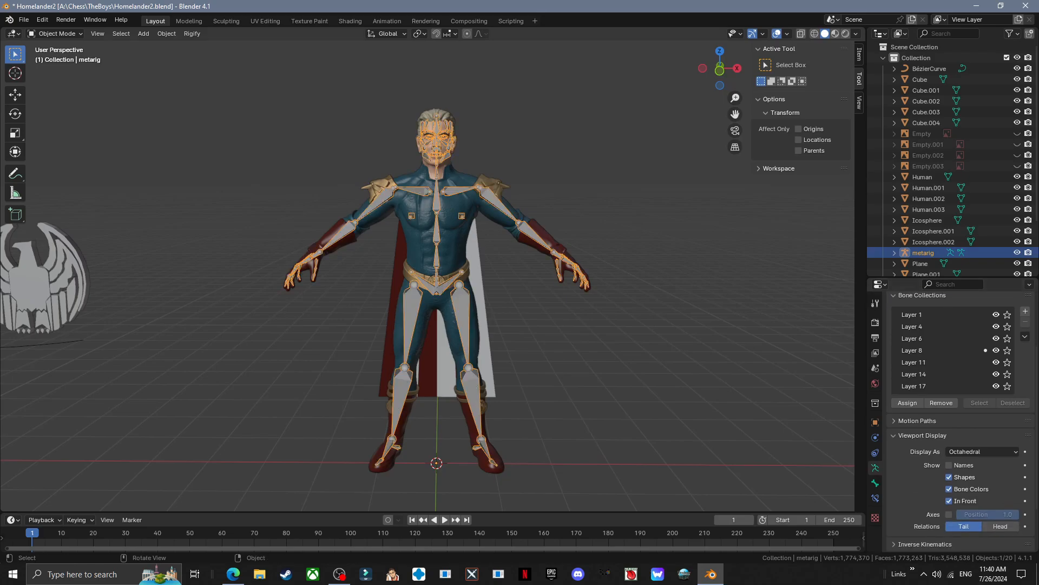
{"action": "scroll", "coordinate": [438, 271], "scroll_direction": "up", "scroll_amount": 3}
{"action": "middle_click_drag", "start_coordinate": [488, 271], "coordinate": [403, 270]}
{"action": "middle_click_drag", "start_coordinate": [403, 335], "coordinate": [406, 201], "text": "shift"}
{"action": "middle_click_drag", "start_coordinate": [406, 244], "coordinate": [623, 243]}
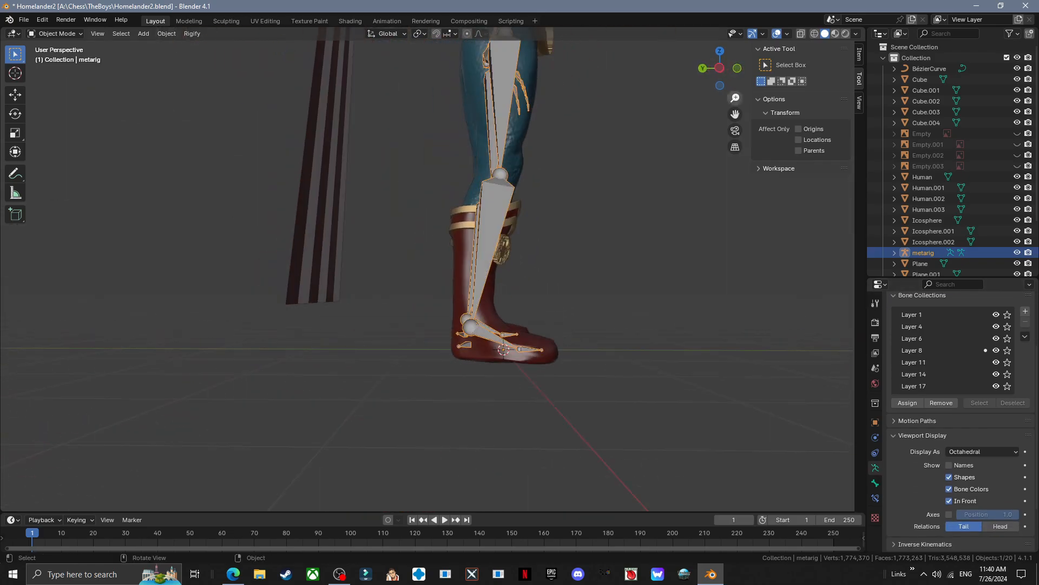
{"action": "key", "text": "ctrl+KP_3"}
{"action": "scroll", "coordinate": [589, 423], "scroll_direction": "up", "scroll_amount": 1}
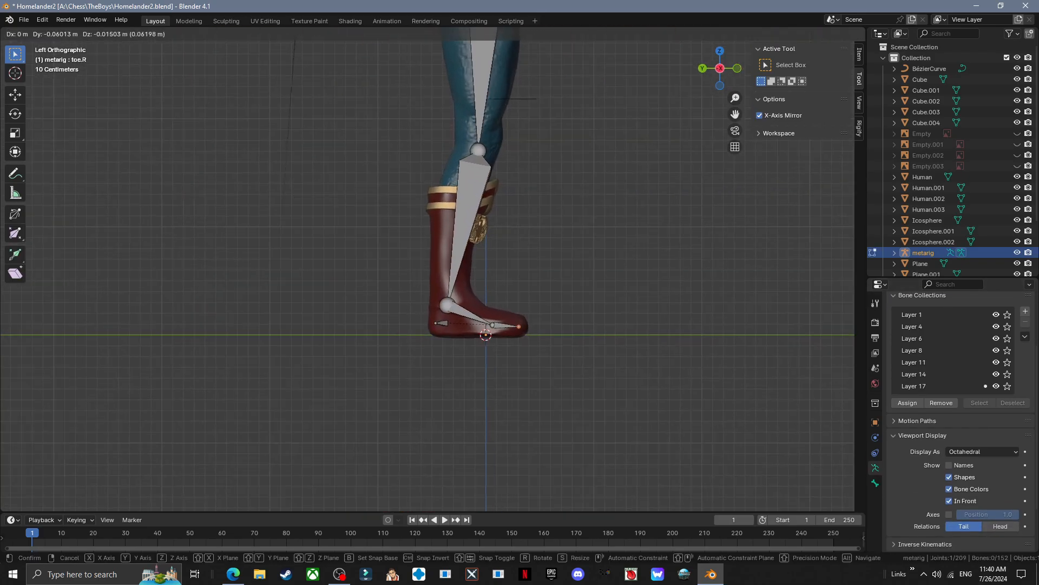
{"action": "left_click", "coordinate": [528, 325]}
{"action": "left_click", "coordinate": [493, 325]}
{"action": "key", "text": "g"}
{"action": "left_click", "coordinate": [501, 325]}
{"action": "middle_click_drag", "start_coordinate": [500, 325], "coordinate": [428, 309]}
{"action": "key", "text": "Tab"}
- Turn off the metarig's In Front viewport display and clear the selection
{"action": "scroll", "coordinate": [428, 308], "scroll_direction": "down", "scroll_amount": 3}
{"action": "middle_click_drag", "start_coordinate": [444, 135], "coordinate": [453, 267], "text": "shift"}
{"action": "scroll", "coordinate": [453, 267], "scroll_direction": "down", "scroll_amount": 1}
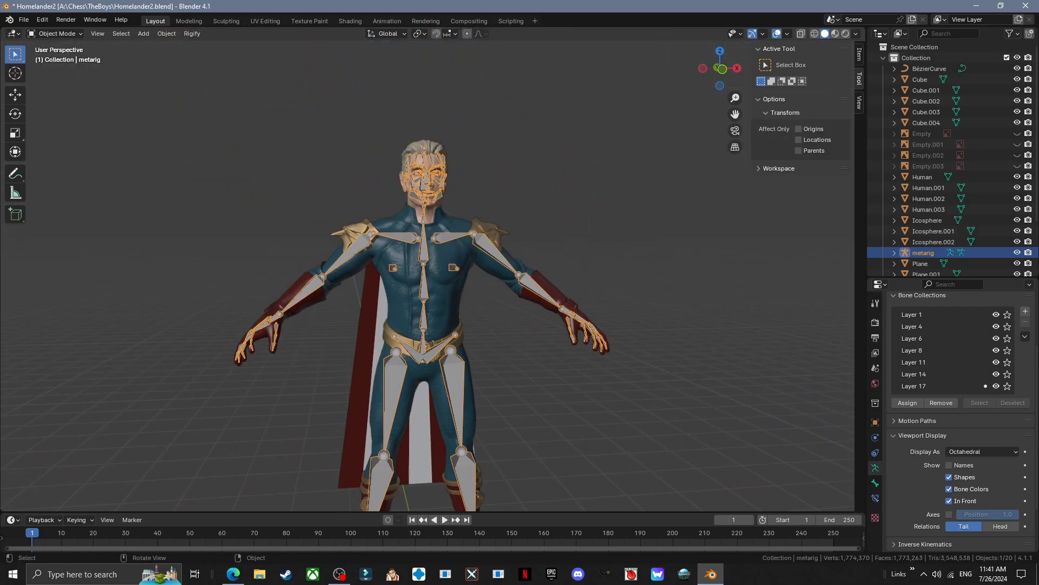
{"action": "left_click", "coordinate": [949, 501]}
{"action": "left_click", "coordinate": [639, 292]}
- Join the gloves and boots with the blue body suit into one object, leaving out the belt buckle
{"action": "middle_click_drag", "start_coordinate": [638, 292], "coordinate": [588, 235]}
{"action": "scroll", "coordinate": [590, 260], "scroll_direction": "up", "scroll_amount": 2}
{"action": "left_click", "coordinate": [574, 246]}
{"action": "left_click", "coordinate": [225, 195], "text": "shift"}
{"action": "middle_click_drag", "start_coordinate": [260, 271], "coordinate": [262, 220], "text": "shift"}
{"action": "middle_click_drag", "start_coordinate": [411, 244], "coordinate": [411, 305], "text": "shift"}
{"action": "left_click", "coordinate": [387, 269], "text": "shift"}
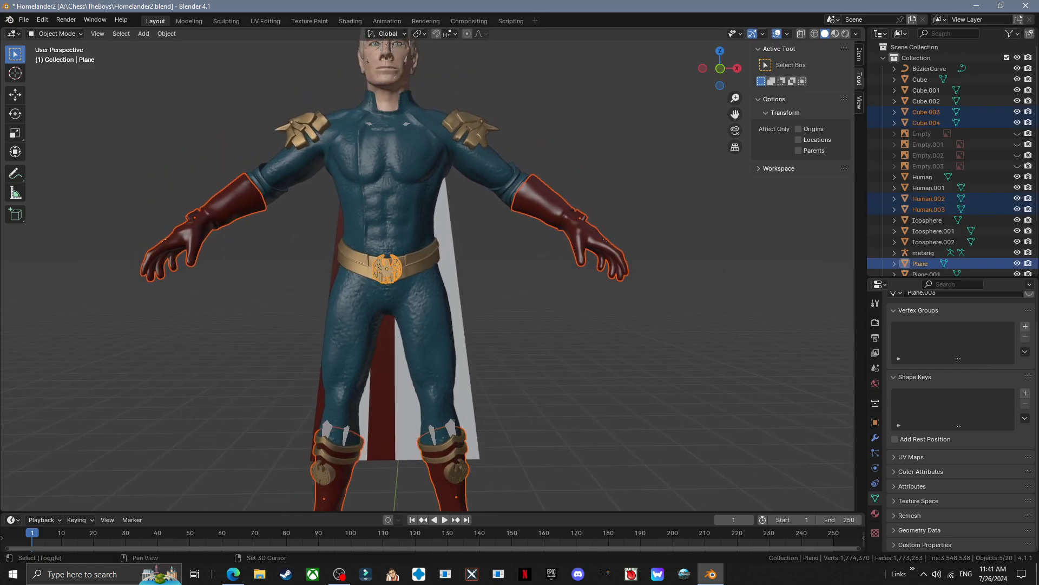
{"action": "left_click_drag", "start_coordinate": [405, 273], "coordinate": [406, 274], "text": "ctrl"}
{"action": "middle_click_drag", "start_coordinate": [407, 274], "coordinate": [428, 297], "text": "shift"}
{"action": "left_click", "coordinate": [417, 244], "text": "shift"}
{"action": "middle_click_drag", "start_coordinate": [417, 243], "coordinate": [419, 380], "text": "shift"}
{"action": "scroll", "coordinate": [416, 372], "scroll_direction": "up", "scroll_amount": 2}
{"action": "left_click", "coordinate": [434, 382], "text": "shift"}
{"action": "middle_click_drag", "start_coordinate": [419, 380], "coordinate": [406, 279], "text": "shift"}
{"action": "key", "text": "ctrl+j"}
- Undo the body join and save the file as Homelander2.blend
{"action": "left_click", "coordinate": [24, 20]}
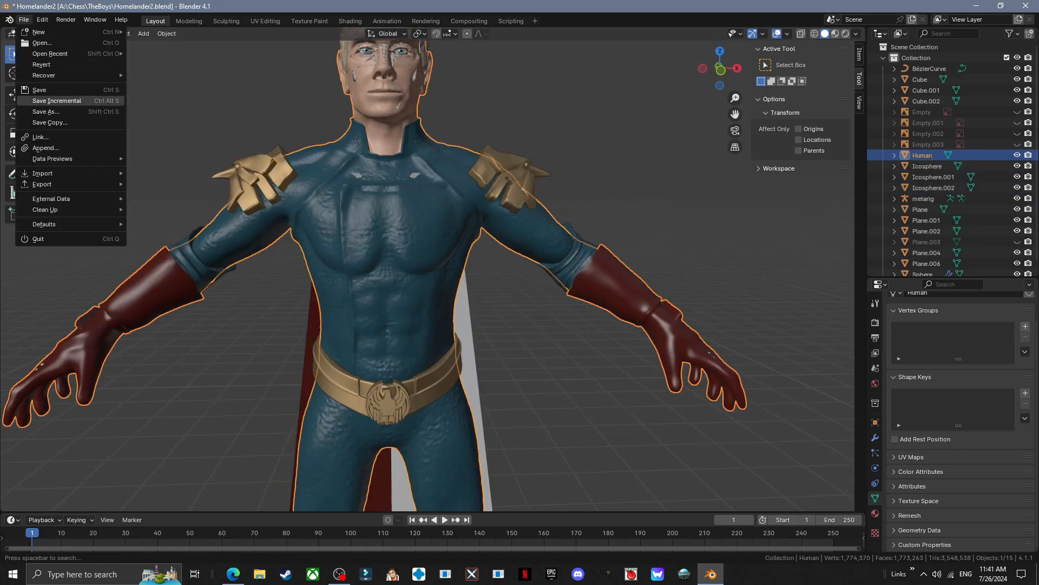
{"action": "left_click", "coordinate": [41, 112]}
{"action": "key", "text": "ctrl+z"}
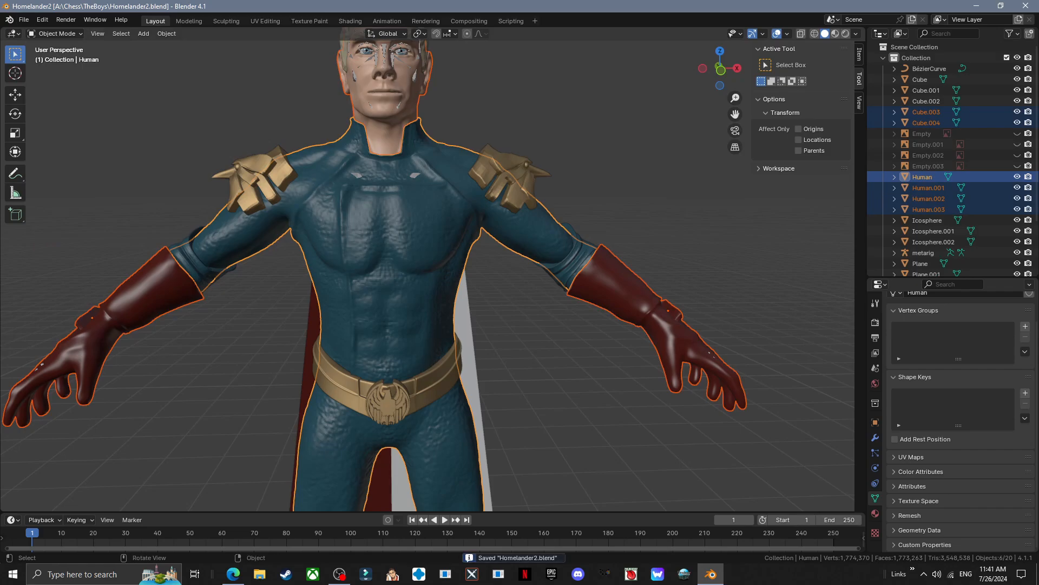
- Join the gloves, boots and body suit again and save the scene as a new file, Homelander3.blend
{"action": "key", "text": "ctrl+j"}
{"action": "left_click", "coordinate": [24, 20]}
{"action": "left_click", "coordinate": [46, 111]}
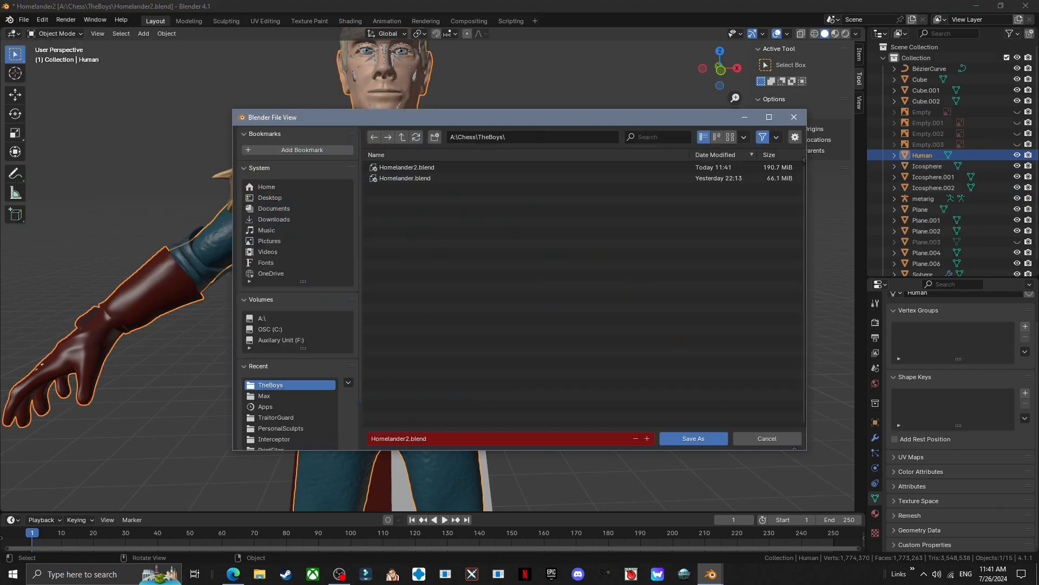
{"action": "key", "text": "Return"}
{"action": "key", "text": "Return"}
- Join both blue sleeve cuffs above the gloves with the body object
{"action": "scroll", "coordinate": [428, 269], "scroll_direction": "down", "scroll_amount": 5}
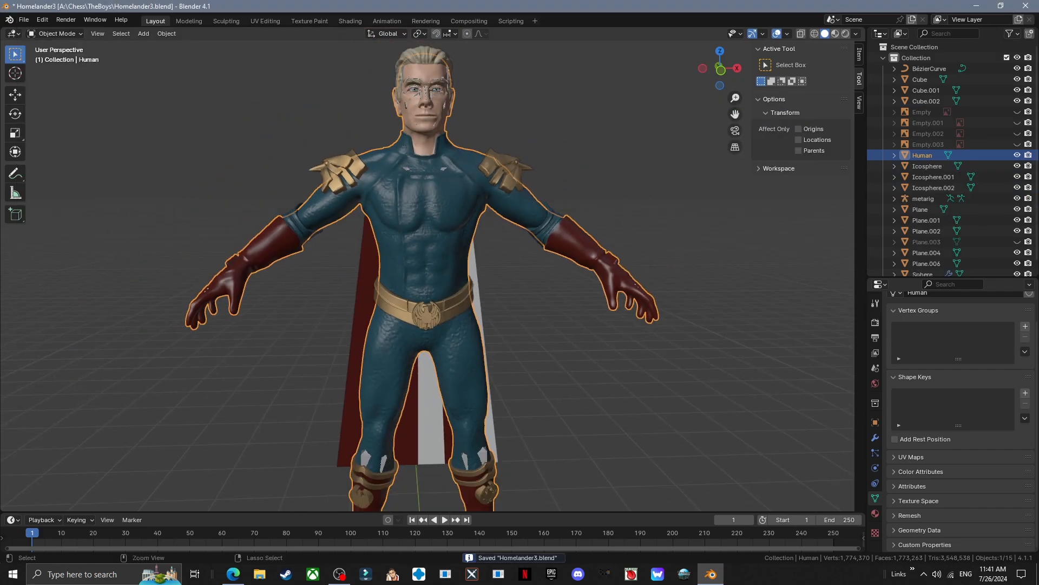
{"action": "key", "text": "g"}
{"action": "key", "text": "ctrl+z"}
{"action": "scroll", "coordinate": [428, 269], "scroll_direction": "up", "scroll_amount": 6}
{"action": "left_click", "coordinate": [576, 192]}
{"action": "left_click", "coordinate": [116, 193], "text": "shift"}
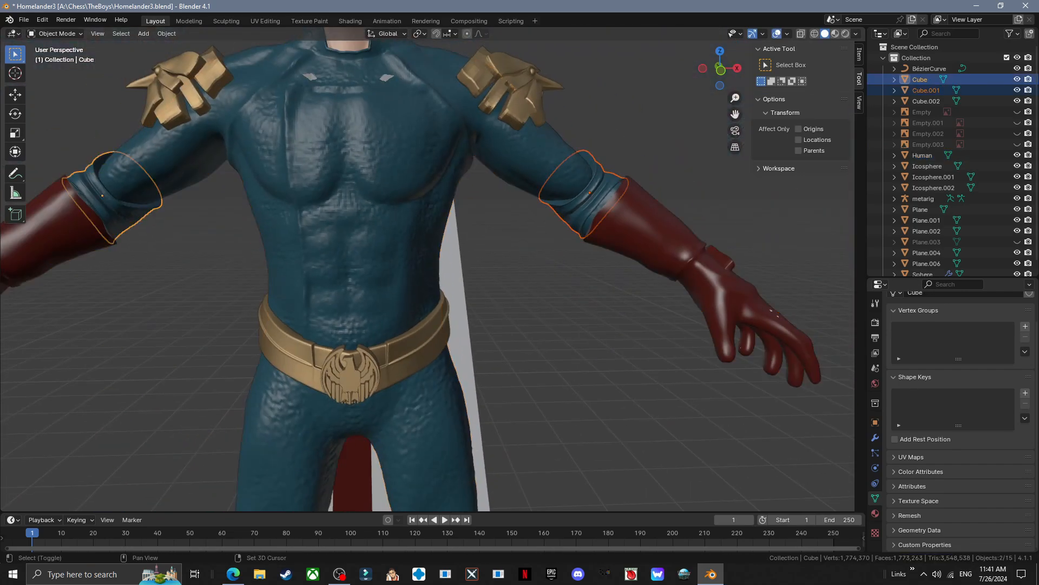
{"action": "left_click", "coordinate": [271, 178], "text": "shift"}
{"action": "key", "text": "ctrl+j"}
- Test-move the belt buckle and the joined body to check which parts are attached, and add the knee piece to the selection
{"action": "scroll", "coordinate": [428, 269], "scroll_direction": "down", "scroll_amount": 5}
{"action": "left_click", "coordinate": [413, 308]}
{"action": "key", "text": "g"}
{"action": "key", "text": "Escape"}
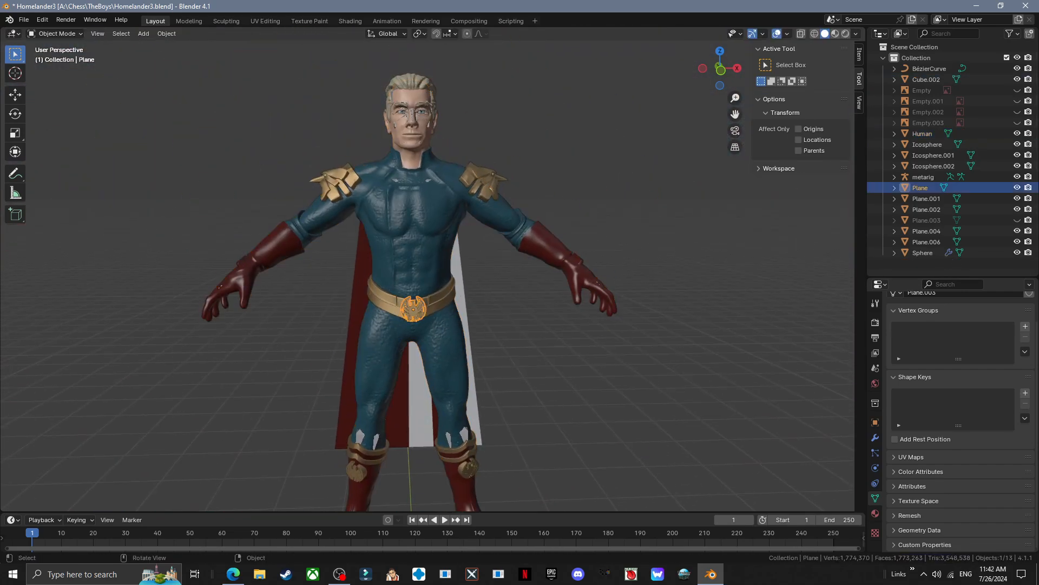
{"action": "left_click", "coordinate": [413, 260]}
{"action": "key", "text": "g"}
{"action": "key", "text": "Escape"}
{"action": "scroll", "coordinate": [428, 269], "scroll_direction": "down", "scroll_amount": 4}
{"action": "key", "text": "g"}
{"action": "key", "text": "Escape"}
{"action": "middle_click_drag", "start_coordinate": [460, 346], "coordinate": [454, 301], "text": "shift"}
{"action": "scroll", "coordinate": [454, 301], "scroll_direction": "up", "scroll_amount": 3}
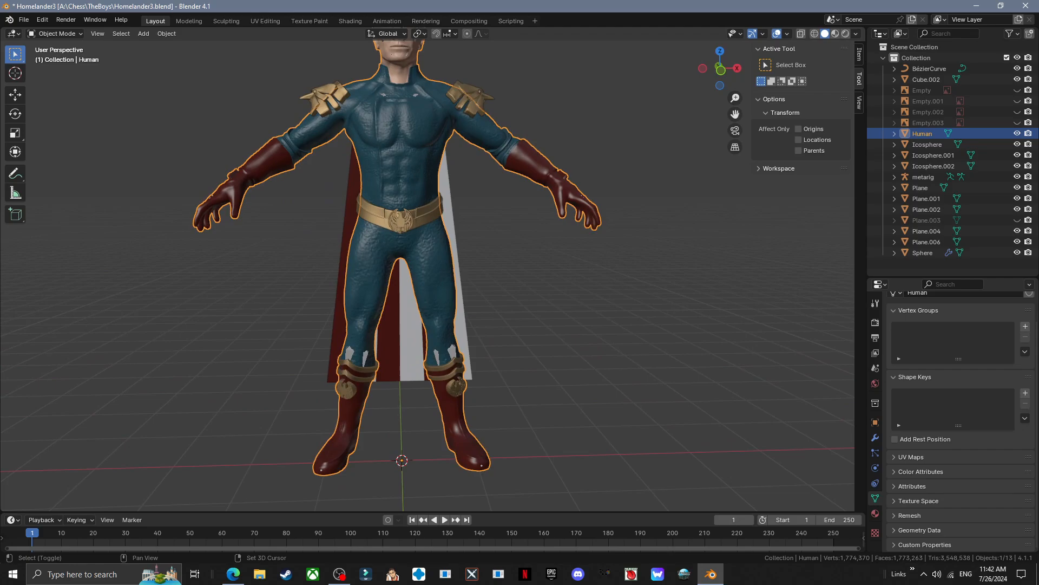
{"action": "left_click", "coordinate": [454, 351], "text": "shift"}
{"action": "right_click", "coordinate": [453, 349]}
{"action": "mouse_move", "coordinate": [450, 455]}
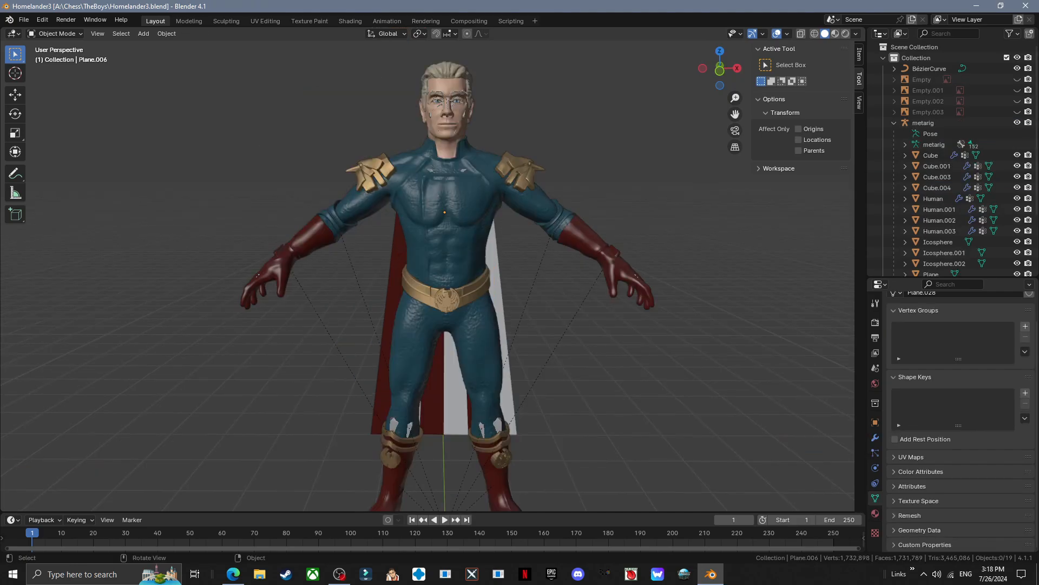
{"action": "left_click", "coordinate": [466, 116]}
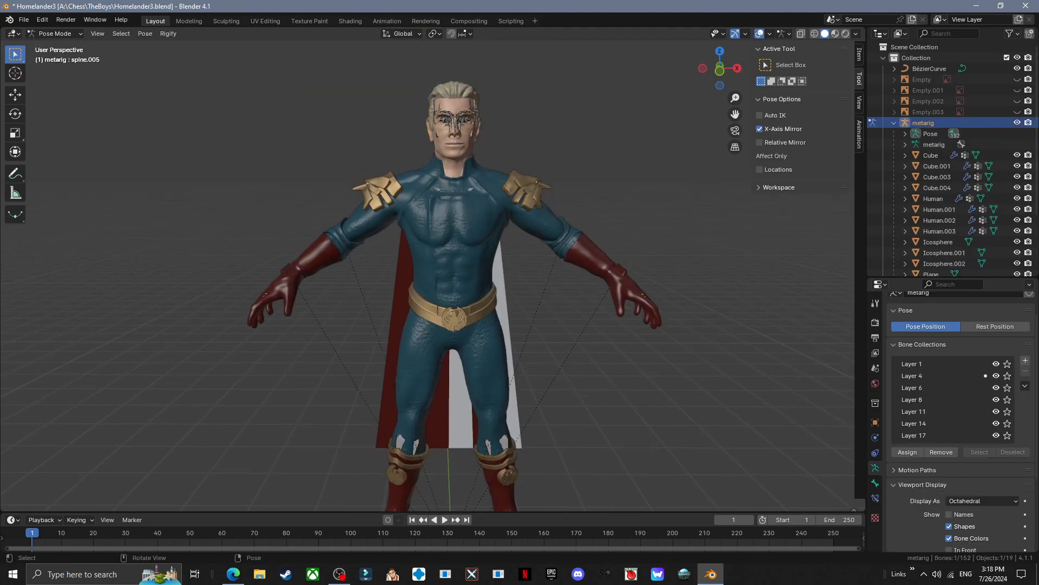
{"action": "key", "text": "r"}
{"action": "right_click", "coordinate": [715, 176]}
- Rotate the leg bones in the right side view to adjust the stance and level the left foot by about 7.11°
{"action": "middle_click_drag", "start_coordinate": [715, 176], "coordinate": [711, 81], "text": "shift"}
{"action": "scroll", "coordinate": [693, 52], "scroll_direction": "down", "scroll_amount": 1}
{"action": "key", "text": "KP_3"}
{"action": "scroll", "coordinate": [433, 271], "scroll_direction": "down", "scroll_amount": 1}
{"action": "middle_click_drag", "start_coordinate": [433, 270], "coordinate": [441, 289], "text": "shift"}
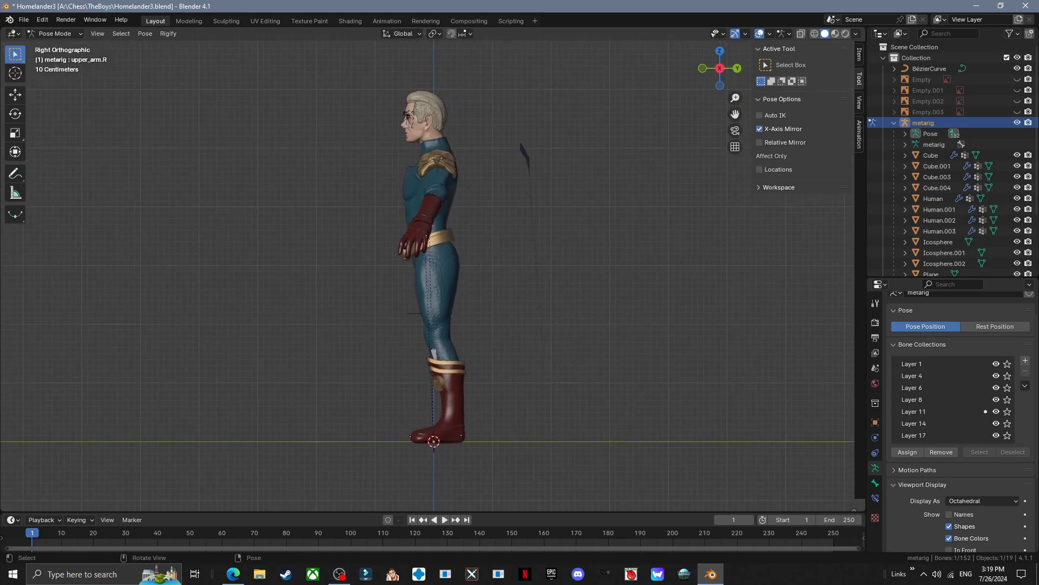
{"action": "left_click", "coordinate": [593, 319]}
{"action": "key", "text": "r"}
{"action": "left_click", "coordinate": [568, 313]}
{"action": "key", "text": "r"}
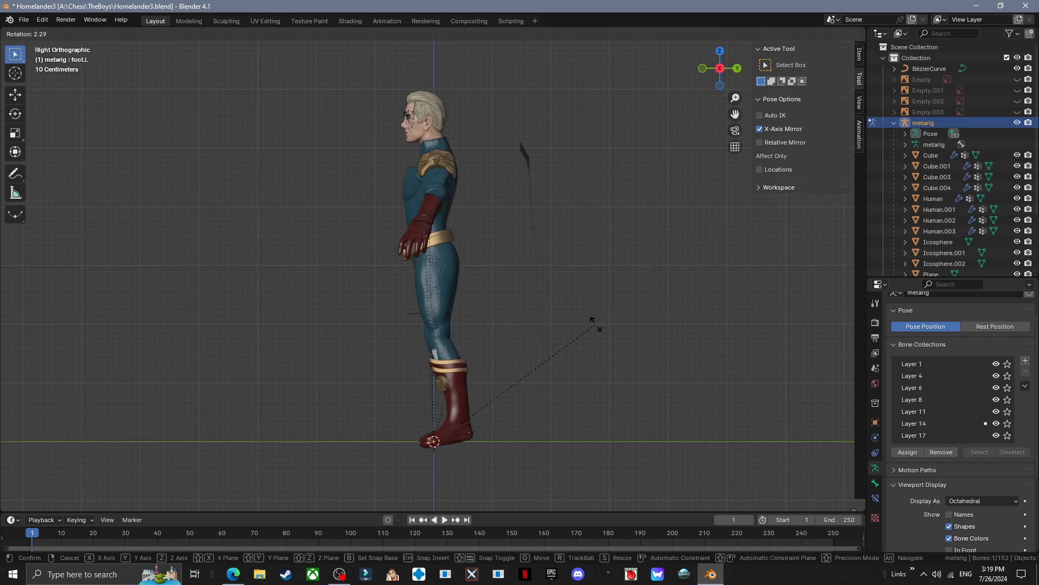
{"action": "left_click", "coordinate": [534, 204]}
{"action": "key", "text": "r"}
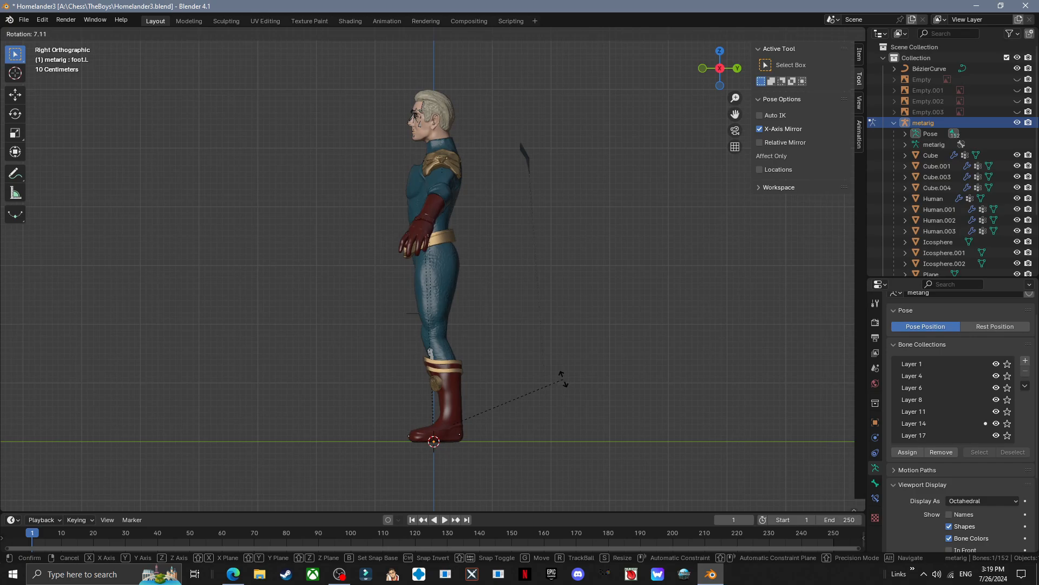
{"action": "left_click", "coordinate": [563, 377]}
- Lower the mirrored upper arms by about 28.5° in front view and rotate them 30.5° around the global Z axis
{"action": "middle_click_drag", "start_coordinate": [563, 377], "coordinate": [696, 398], "text": "shift"}
{"action": "left_click", "coordinate": [719, 70]}
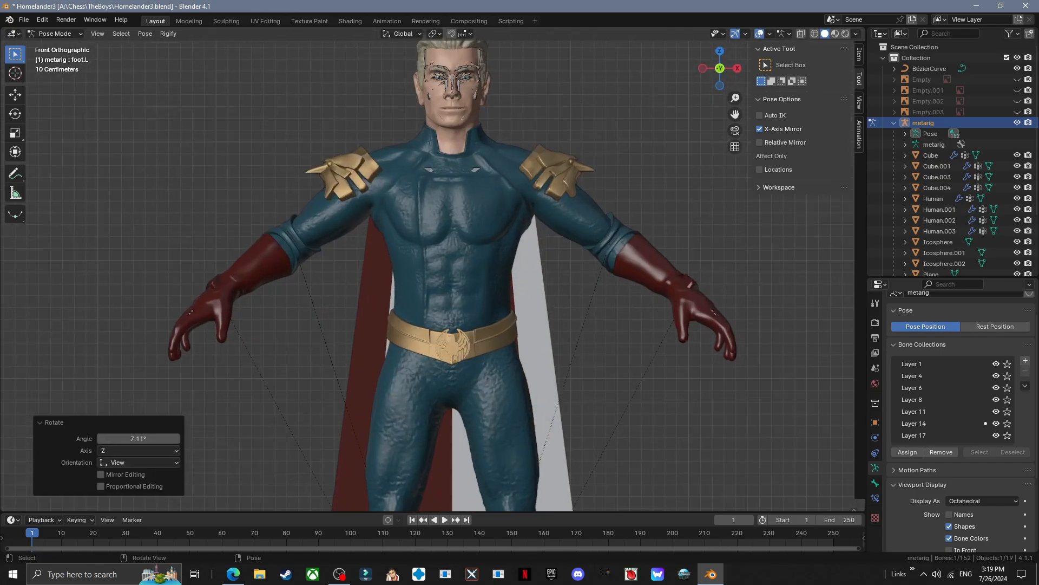
{"action": "scroll", "coordinate": [487, 206], "scroll_direction": "down", "scroll_amount": 3}
{"action": "scroll", "coordinate": [433, 205], "scroll_direction": "up", "scroll_amount": 1}
{"action": "left_click", "coordinate": [374, 210]}
{"action": "key", "text": "r"}
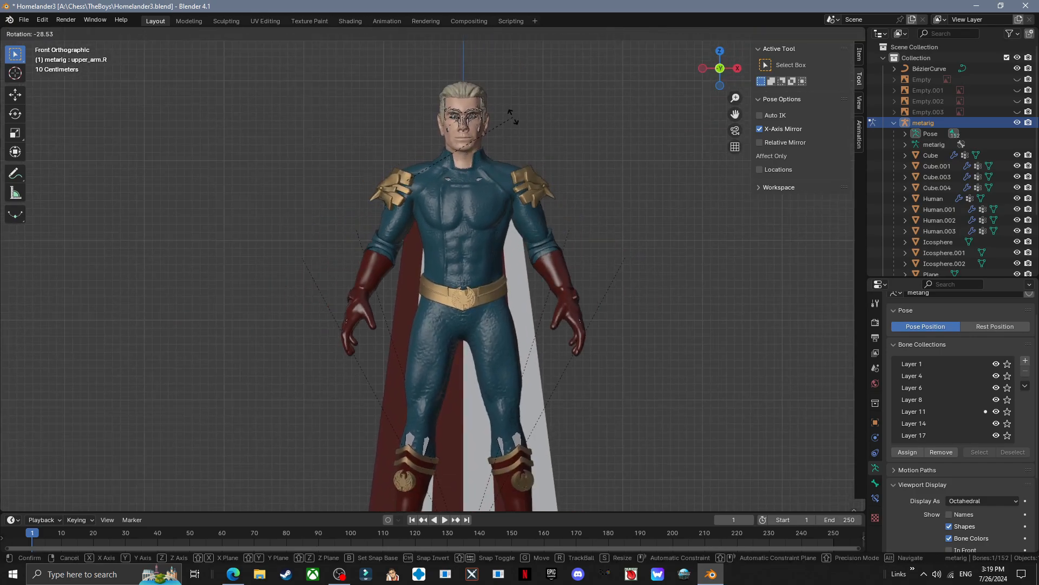
{"action": "left_click", "coordinate": [513, 117]}
{"action": "middle_click_drag", "start_coordinate": [513, 117], "coordinate": [609, 43]}
{"action": "key", "text": "r"}
{"action": "key", "text": "z"}
{"action": "left_click", "coordinate": [488, 178]}
- Rotate the mirrored upper arms in the left side view and turn the arms around the global Z axis
{"action": "key", "text": "ctrl+KP_3"}
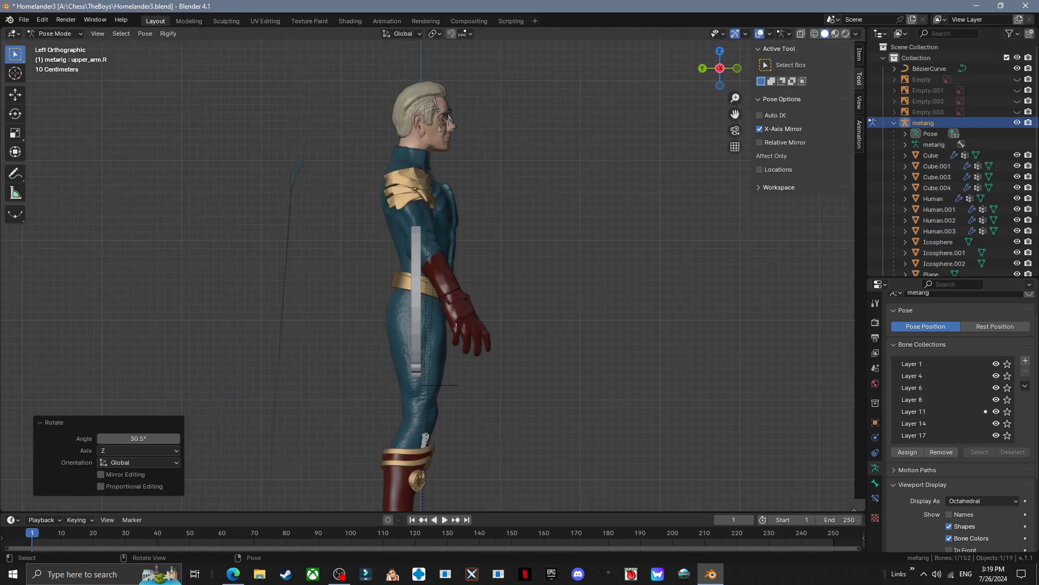
{"action": "key", "text": "r"}
{"action": "left_click", "coordinate": [487, 227]}
{"action": "middle_click_drag", "start_coordinate": [487, 228], "coordinate": [461, 303]}
{"action": "key", "text": "r"}
{"action": "key", "text": "z"}
{"action": "left_click", "coordinate": [464, 346]}
- Rotate the mirrored arm bones further to bring both hands in front of the thighs
{"action": "left_click", "coordinate": [389, 286]}
{"action": "key", "text": "r"}
{"action": "middle_click_drag", "start_coordinate": [389, 286], "coordinate": [534, 291]}
{"action": "left_click", "coordinate": [475, 202]}
{"action": "key", "text": "r"}
{"action": "left_click", "coordinate": [467, 222]}
{"action": "middle_click_drag", "start_coordinate": [467, 222], "coordinate": [449, 151]}
- Rotate the mirrored upper arms in front view and bend the forearms -24.9° toward the belt
{"action": "left_click", "coordinate": [401, 230]}
{"action": "key", "text": "KP_1"}
{"action": "key", "text": "r"}
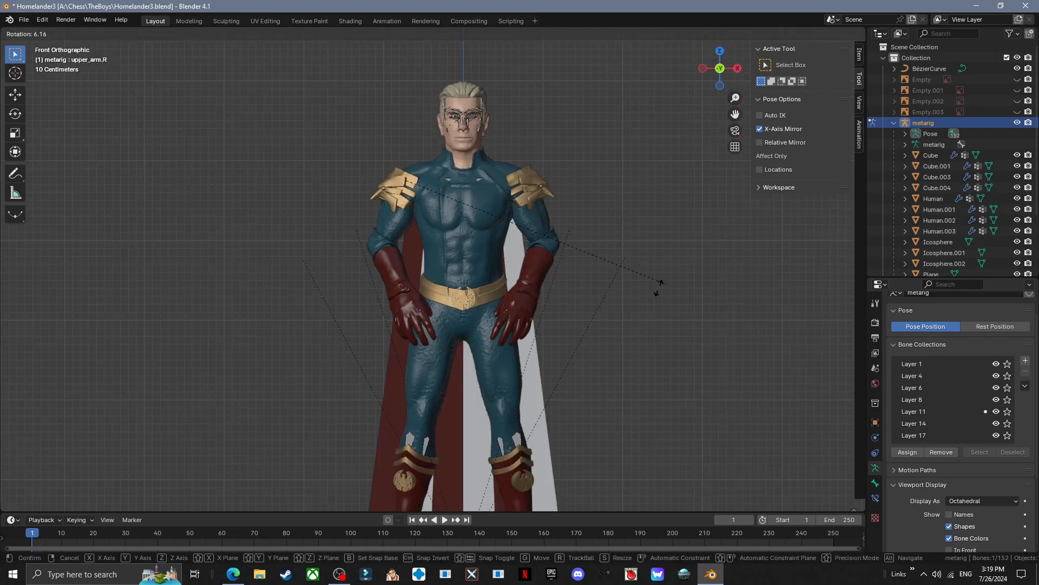
{"action": "left_click", "coordinate": [614, 302]}
{"action": "left_click", "coordinate": [382, 265]}
{"action": "key", "text": "r"}
{"action": "left_click", "coordinate": [608, 178]}
{"action": "scroll", "coordinate": [541, 216], "scroll_direction": "up", "scroll_amount": 2}
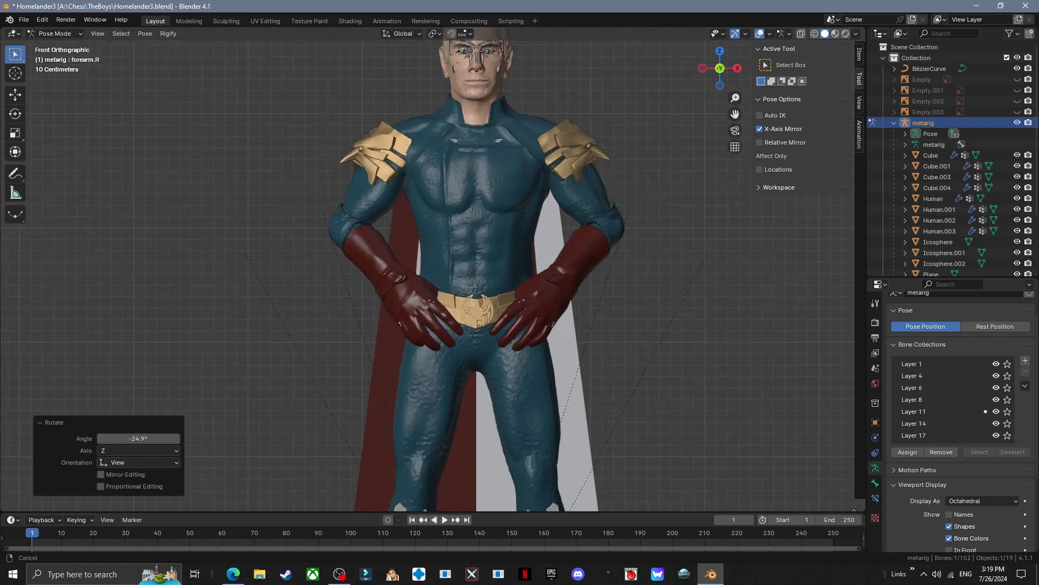
- Rotate the right arm around the global X axis and adjust the hand and forearm so the hands sit at the belt
{"action": "middle_click_drag", "start_coordinate": [374, 216], "coordinate": [311, 230]}
{"action": "left_click", "coordinate": [416, 235]}
{"action": "key", "text": "r"}
{"action": "key", "text": "x"}
{"action": "left_click", "coordinate": [428, 243]}
{"action": "left_click", "coordinate": [392, 330]}
{"action": "key", "text": "r"}
{"action": "left_click", "coordinate": [397, 315]}
{"action": "left_click", "coordinate": [361, 279]}
{"action": "key", "text": "r"}
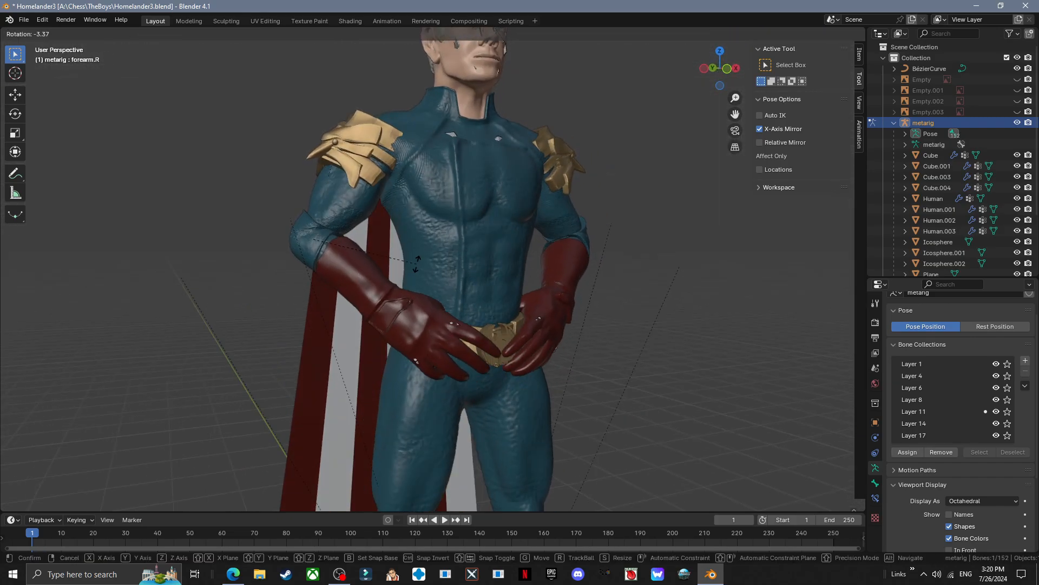
{"action": "left_click", "coordinate": [369, 271]}
- Rotate the mirrored thumbs' base bones about -33° around the global Z axis
{"action": "middle_click_drag", "start_coordinate": [369, 271], "coordinate": [370, 328]}
{"action": "scroll", "coordinate": [371, 327], "scroll_direction": "up", "scroll_amount": 3}
{"action": "middle_click_drag", "start_coordinate": [414, 292], "coordinate": [417, 333]}
{"action": "left_click", "coordinate": [426, 329]}
{"action": "key", "text": "r"}
{"action": "key", "text": "z"}
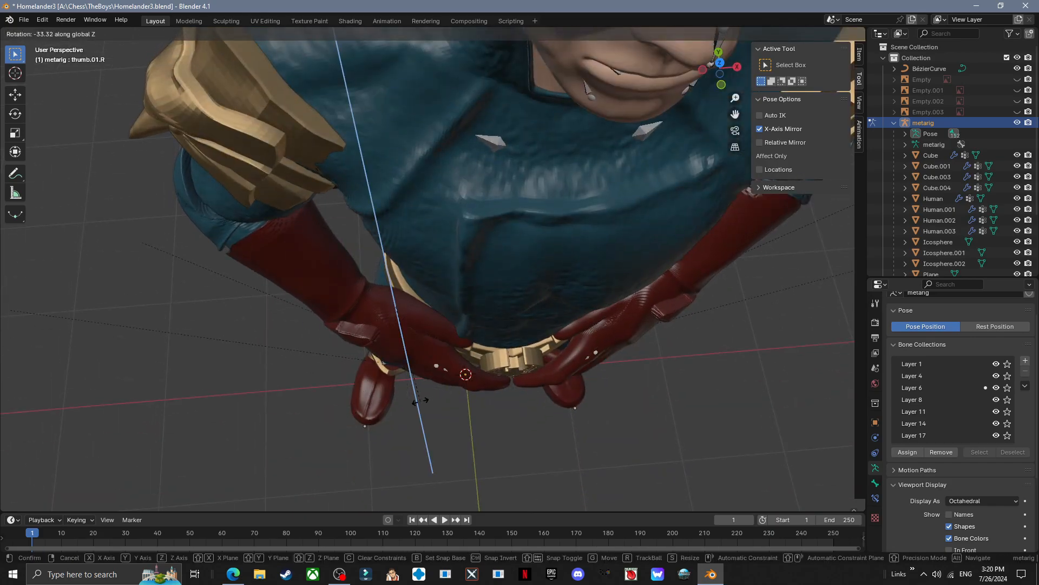
{"action": "left_click", "coordinate": [420, 401]}
- Curl the mirrored little fingers inward, rotating the middle bone 49.2°, and bend the adjoining finger joint
{"action": "middle_click_drag", "start_coordinate": [420, 400], "coordinate": [507, 309]}
{"action": "left_click", "coordinate": [508, 309]}
{"action": "left_click", "coordinate": [558, 372]}
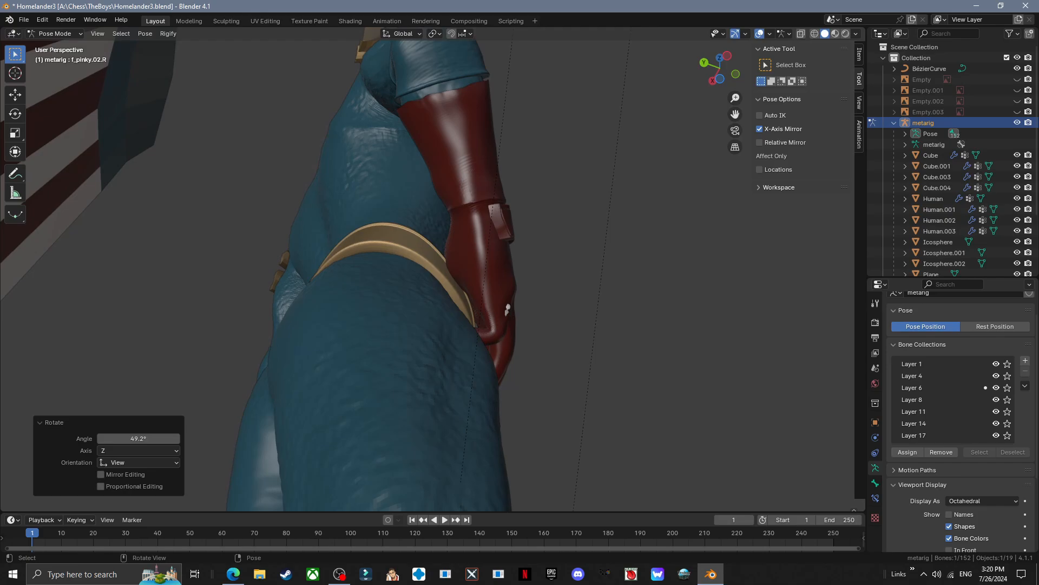
{"action": "left_click", "coordinate": [502, 370]}
{"action": "key", "text": "r"}
{"action": "left_click", "coordinate": [611, 378]}
- Curl the mirrored ring fingers' middle bones and correct their bend by -21.7°
{"action": "middle_click_drag", "start_coordinate": [603, 375], "coordinate": [547, 401]}
{"action": "left_click", "coordinate": [510, 303]}
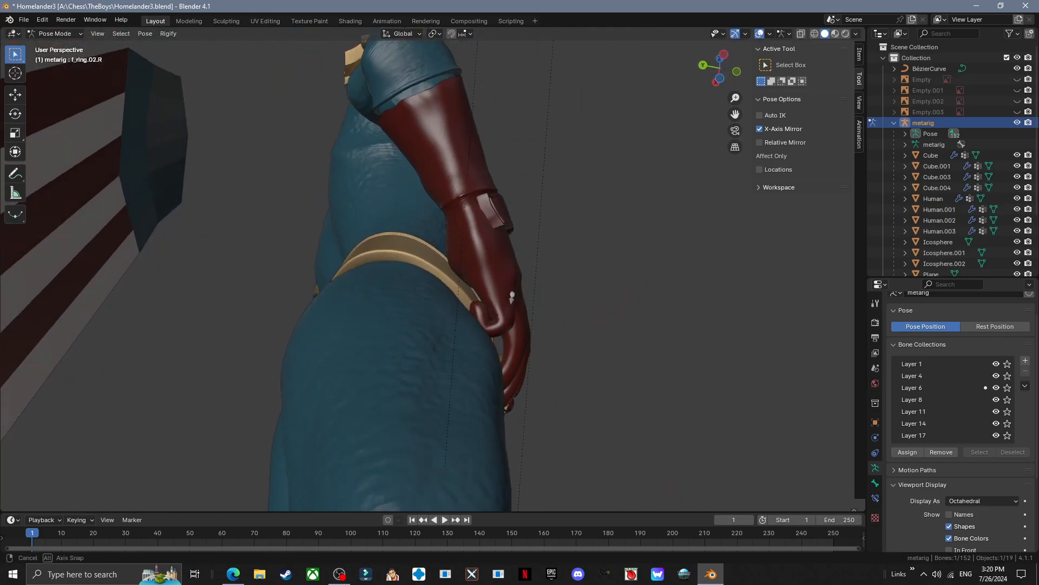
{"action": "key", "text": "r"}
{"action": "left_click", "coordinate": [603, 375]}
{"action": "middle_click_drag", "start_coordinate": [603, 376], "coordinate": [563, 311]}
{"action": "key", "text": "r"}
{"action": "left_click", "coordinate": [588, 346]}
{"action": "middle_click_drag", "start_coordinate": [588, 347], "coordinate": [476, 325]}
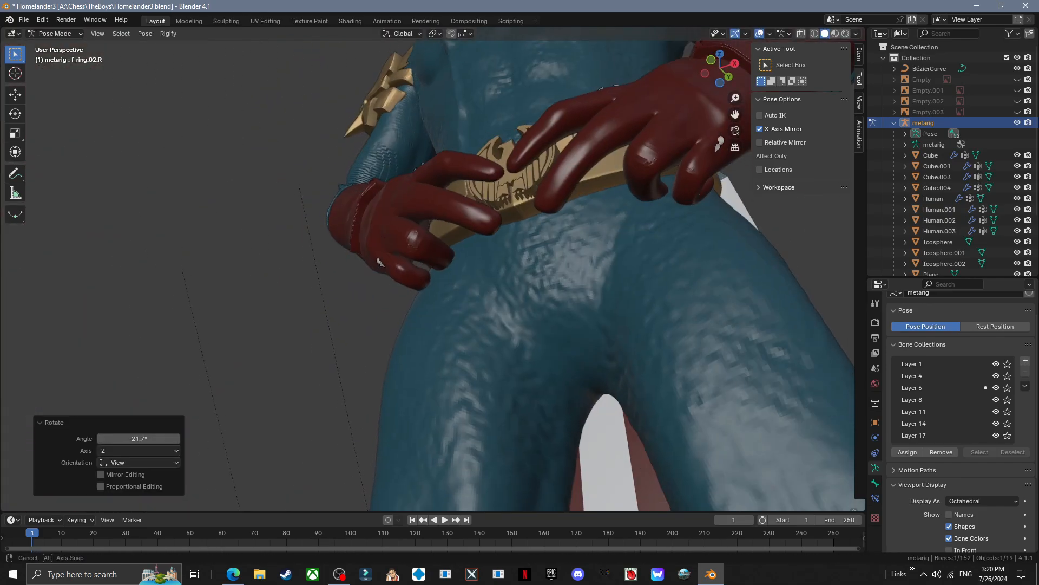
- Rotate the mirrored ring fingers' base bones to refine the curl of the hands over the belt
{"action": "left_click", "coordinate": [470, 261]}
{"action": "middle_click_drag", "start_coordinate": [469, 261], "coordinate": [533, 292]}
{"action": "key", "text": "r"}
{"action": "left_click", "coordinate": [590, 339]}
{"action": "middle_click_drag", "start_coordinate": [590, 338], "coordinate": [501, 390]}
{"action": "left_click", "coordinate": [460, 274]}
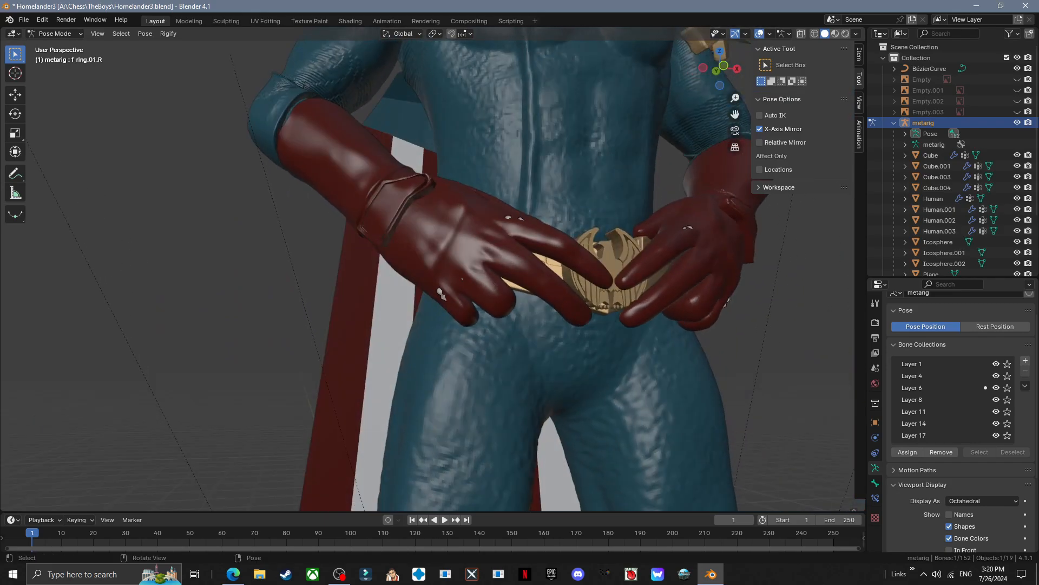
{"action": "key", "text": "r"}
{"action": "left_click", "coordinate": [520, 324]}
- Bend the mirrored middle fingers inward by rotating their base bones and their middle bones
{"action": "middle_click_drag", "start_coordinate": [519, 325], "coordinate": [482, 320]}
{"action": "left_click", "coordinate": [493, 265]}
{"action": "key", "text": "r"}
{"action": "left_click", "coordinate": [519, 325]}
{"action": "left_click", "coordinate": [522, 277]}
{"action": "middle_click_drag", "start_coordinate": [522, 277], "coordinate": [623, 244]}
{"action": "key", "text": "r"}
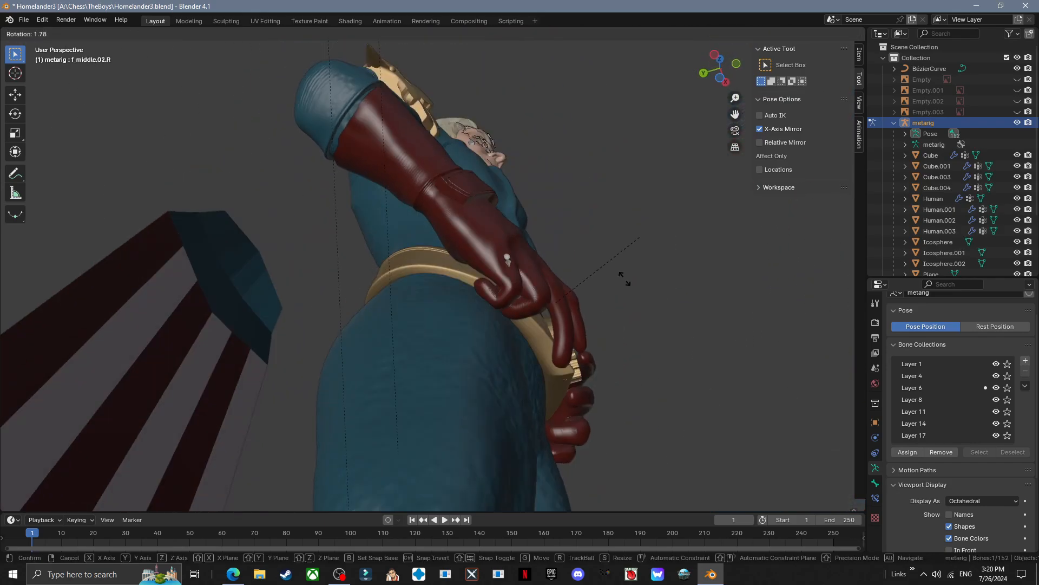
{"action": "left_click", "coordinate": [568, 331]}
- Curl the mirrored middle fingers further toward the belt and readjust the rotation of their base bones
{"action": "left_click", "coordinate": [530, 331]}
{"action": "left_click", "coordinate": [528, 412]}
{"action": "middle_click_drag", "start_coordinate": [672, 270], "coordinate": [537, 285]}
{"action": "key", "text": "r"}
{"action": "left_click", "coordinate": [544, 230]}
{"action": "middle_click_drag", "start_coordinate": [543, 229], "coordinate": [617, 274]}
{"action": "left_click", "coordinate": [487, 295]}
{"action": "middle_click_drag", "start_coordinate": [504, 295], "coordinate": [530, 303]}
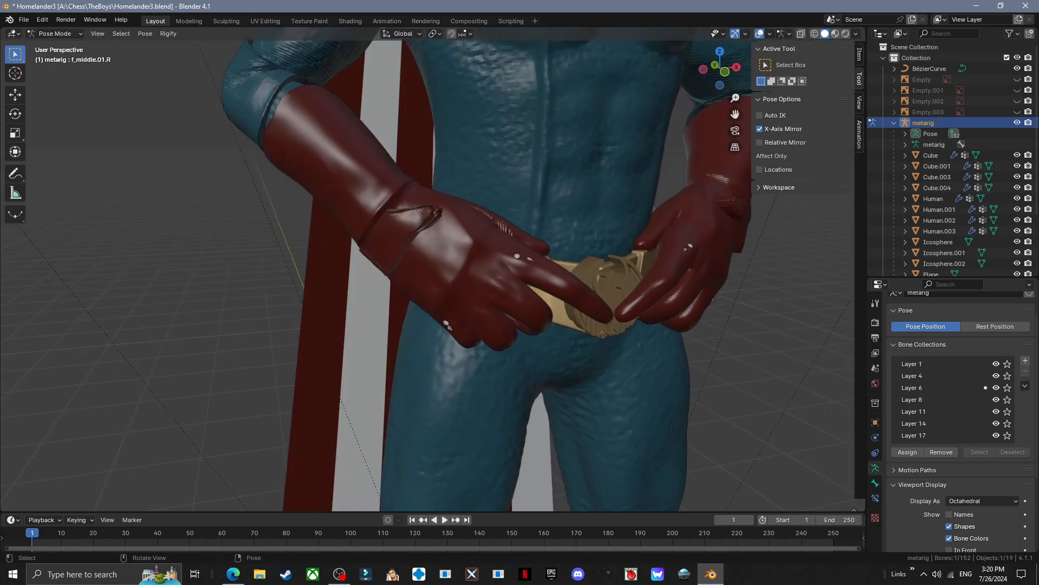
{"action": "key", "text": "r"}
{"action": "left_click", "coordinate": [557, 310]}
- Refine the mirrored middle fingers by rotating their middle bones about -11° and their base bones about 9°
{"action": "key", "text": "r"}
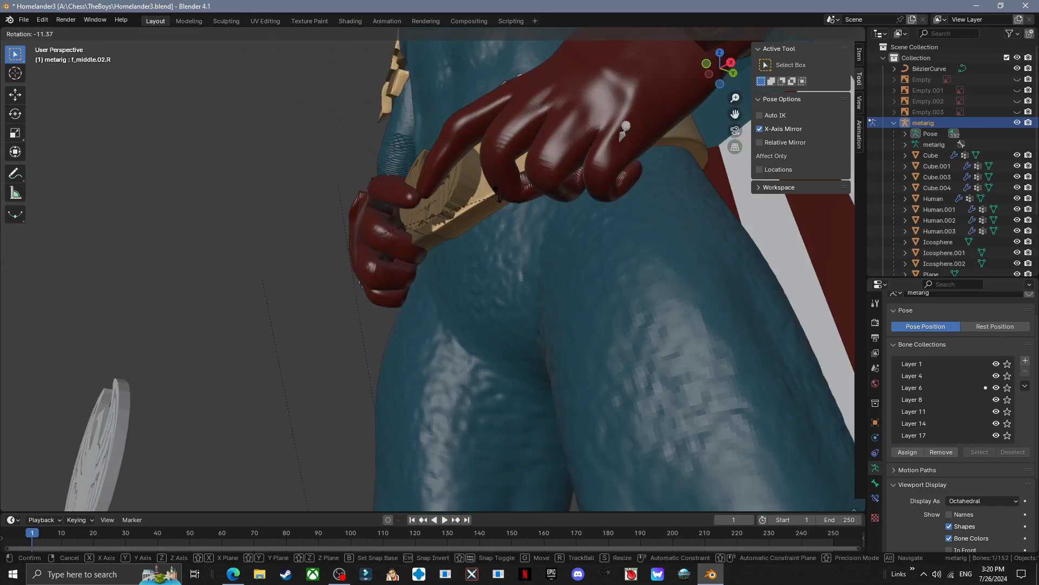
{"action": "left_click", "coordinate": [498, 195]}
{"action": "middle_click_drag", "start_coordinate": [498, 195], "coordinate": [390, 162]}
{"action": "key", "text": "r"}
{"action": "middle_click_drag", "start_coordinate": [585, 216], "coordinate": [509, 198]}
{"action": "left_click", "coordinate": [628, 242]}
{"action": "key", "text": "r"}
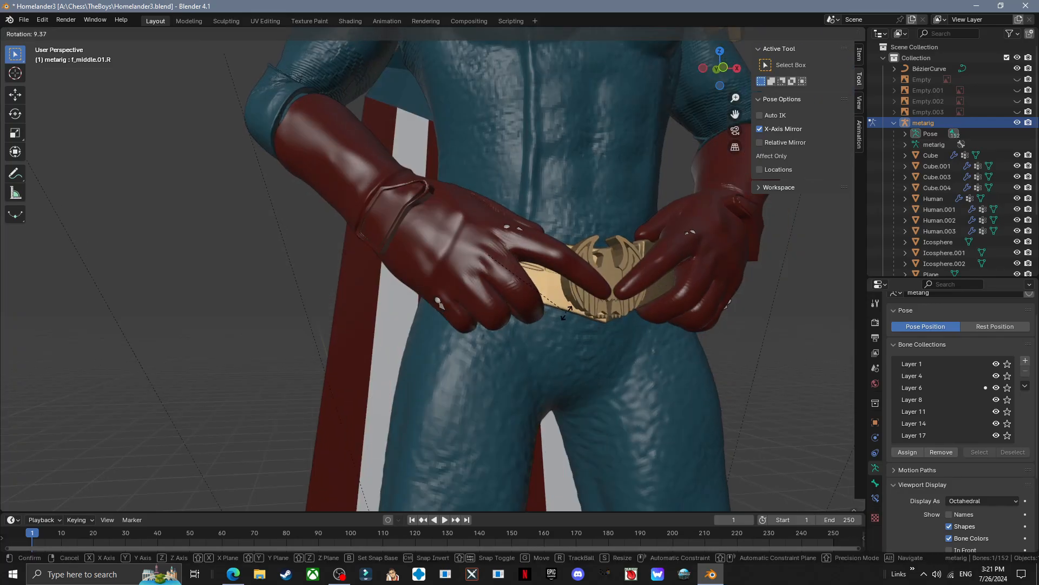
{"action": "left_click", "coordinate": [520, 239]}
- Rotate two more finger bones of the mirrored hands slightly to finish the finger curl
{"action": "middle_click_drag", "start_coordinate": [520, 239], "coordinate": [403, 370]}
{"action": "left_click", "coordinate": [479, 246]}
{"action": "key", "text": "r"}
{"action": "left_click", "coordinate": [493, 260]}
{"action": "left_click", "coordinate": [396, 330]}
{"action": "key", "text": "r"}
{"action": "left_click", "coordinate": [400, 331]}
{"action": "scroll", "coordinate": [400, 331], "scroll_direction": "down", "scroll_amount": 2}
{"action": "middle_click_drag", "start_coordinate": [403, 325], "coordinate": [411, 373], "text": "shift"}
{"action": "scroll", "coordinate": [412, 373], "scroll_direction": "up", "scroll_amount": 2}
{"action": "left_click", "coordinate": [460, 259]}
{"action": "key", "text": "r"}
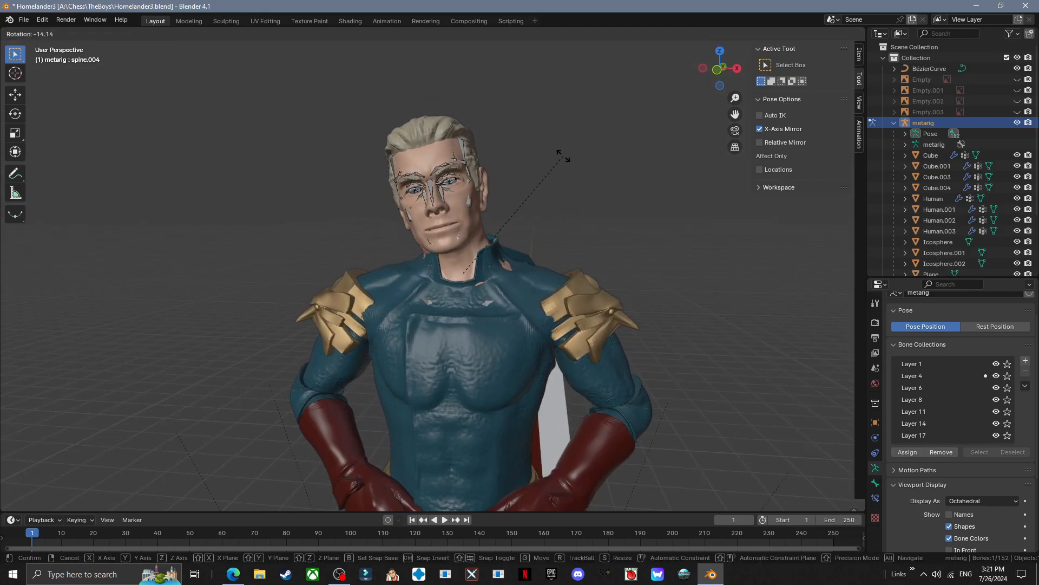
{"action": "right_click", "coordinate": [563, 155]}
{"action": "mouse_move", "coordinate": [563, 156]}
{"action": "middle_mouse_down"}
{"action": "mouse_move", "coordinate": [582, 155]}
{"action": "mouse_move", "coordinate": [574, 157]}
{"action": "middle_mouse_up"}
{"action": "key", "text": "r"}
{"action": "right_click", "coordinate": [590, 153]}
- Hide the metarig and switch the head mesh Human.001 to Sculpt Mode in a close front view
{"action": "scroll", "coordinate": [574, 157], "scroll_direction": "up", "scroll_amount": 5}
{"action": "key", "text": "KP_1"}
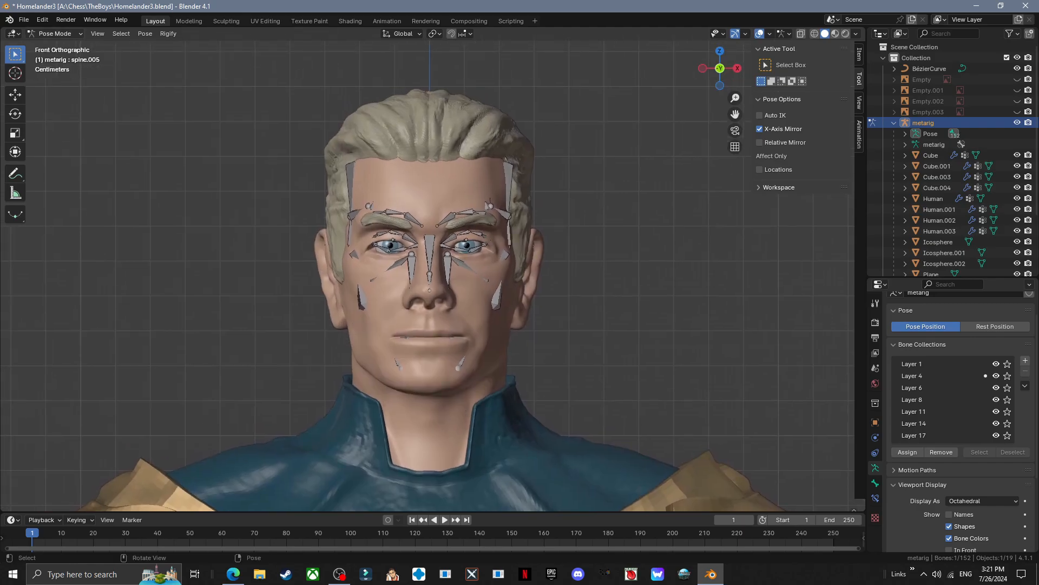
{"action": "key", "text": "ctrl+Tab"}
{"action": "key", "text": "h"}
{"action": "left_click", "coordinate": [411, 280]}
{"action": "scroll", "coordinate": [411, 280], "scroll_direction": "up", "scroll_amount": 2}
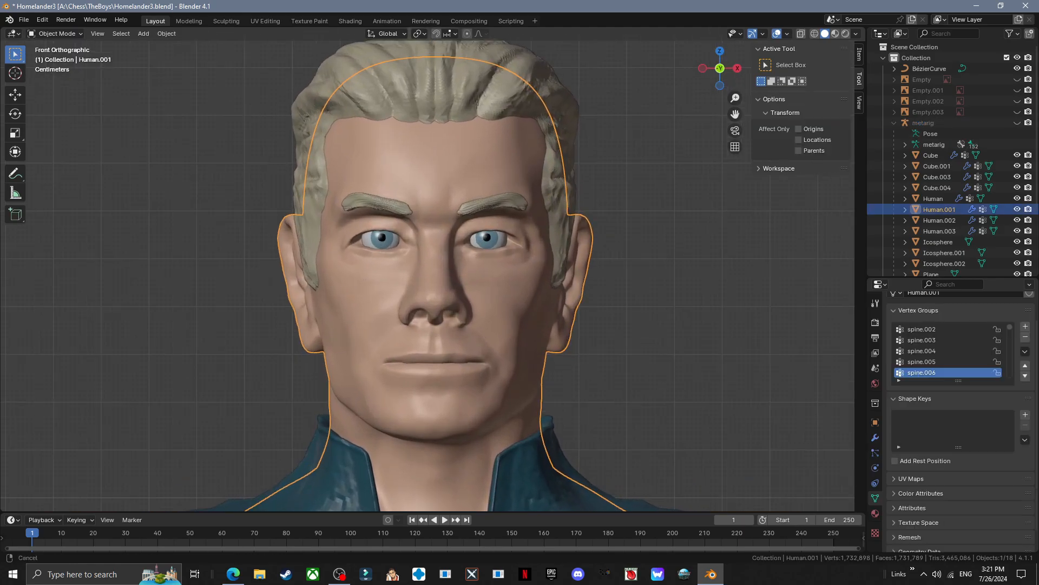
{"action": "left_click", "coordinate": [60, 70]}
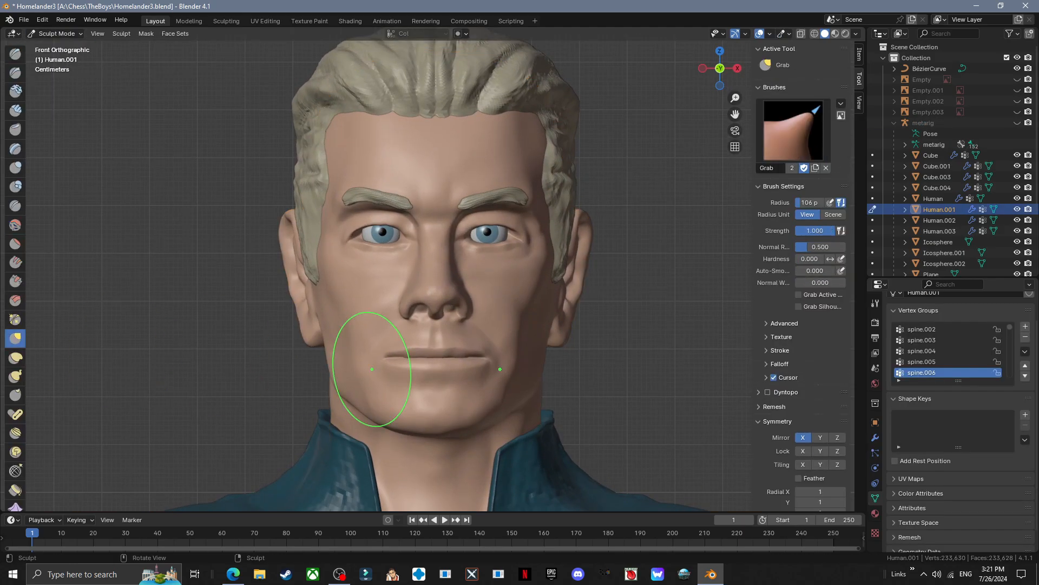
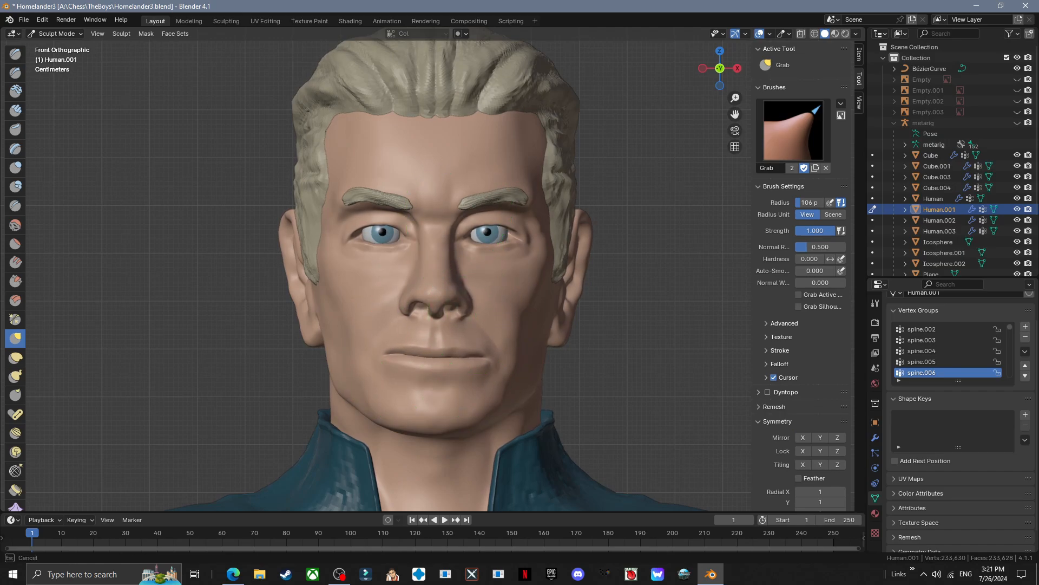
- Reshape the mouth into a slightly asymmetrical smirk with the Grab brush at 106 px radius and X symmetry off
{"action": "middle_click_drag", "start_coordinate": [470, 204], "coordinate": [482, 207], "text": "shift"}
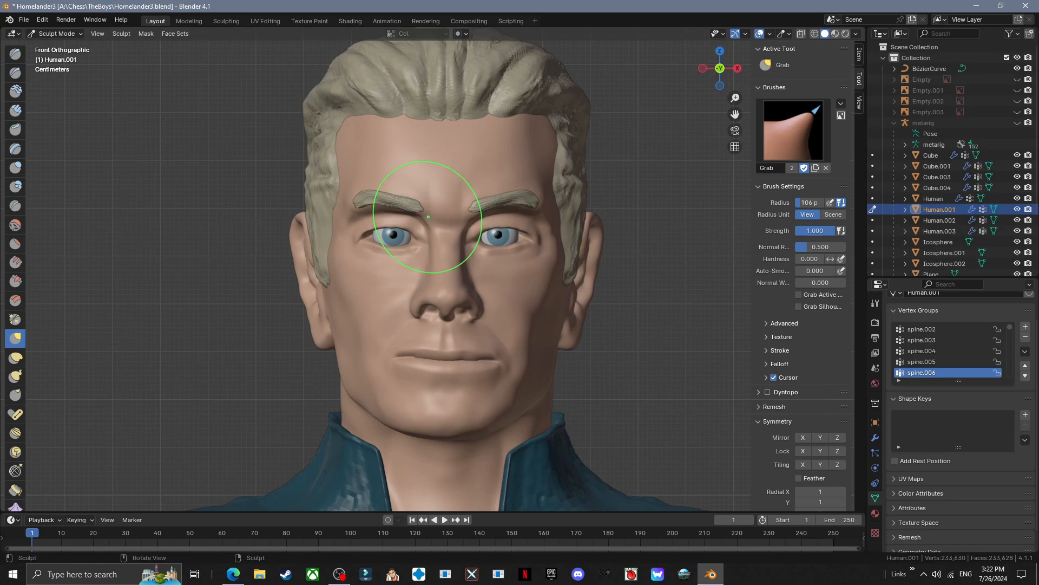
{"action": "mouse_move", "coordinate": [548, 222]}
{"action": "middle_mouse_down"}
{"action": "mouse_move", "coordinate": [579, 220]}
{"action": "mouse_move", "coordinate": [563, 217]}
{"action": "middle_mouse_up"}
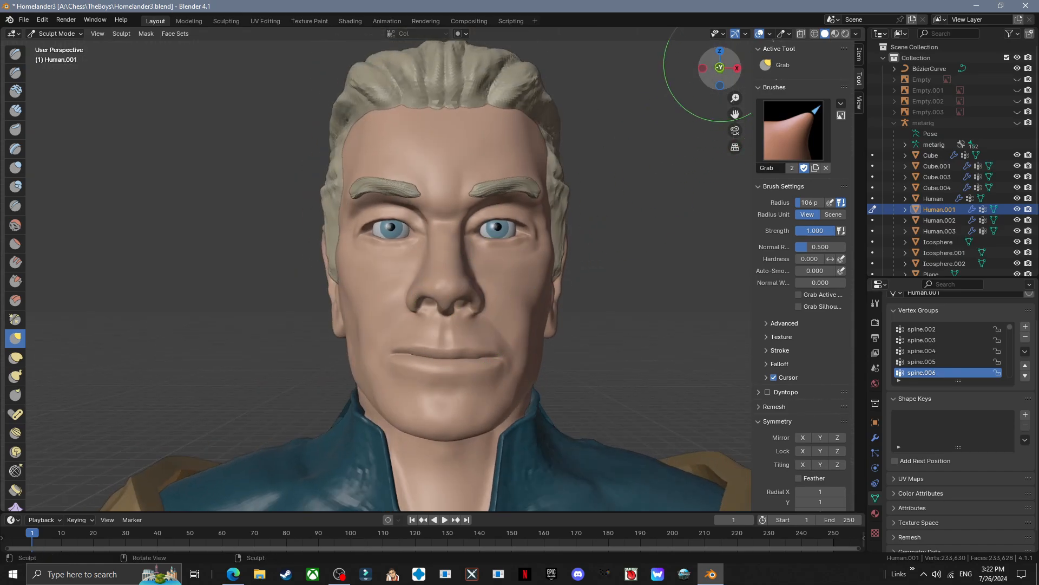
{"action": "left_click", "coordinate": [720, 69]}
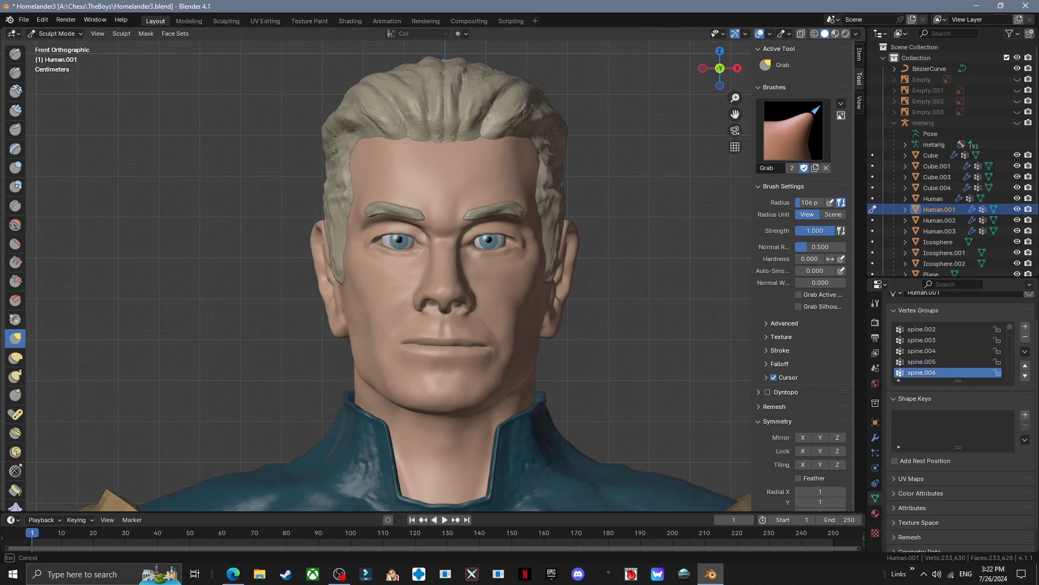
{"action": "mouse_move", "coordinate": [530, 282]}
{"action": "middle_mouse_down"}
{"action": "mouse_move", "coordinate": [468, 282]}
{"action": "mouse_move", "coordinate": [527, 281]}
{"action": "middle_mouse_up"}
{"action": "scroll", "coordinate": [445, 407], "scroll_direction": "up", "scroll_amount": 5}
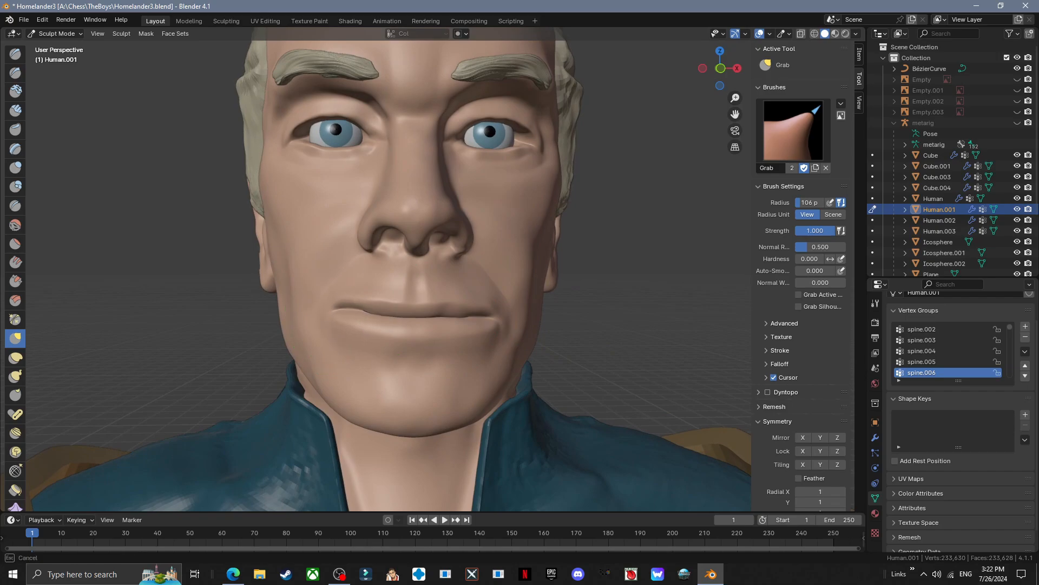
{"action": "middle_click_drag", "start_coordinate": [505, 332], "coordinate": [498, 323]}
{"action": "left_click_drag", "start_coordinate": [487, 317], "coordinate": [476, 313]}
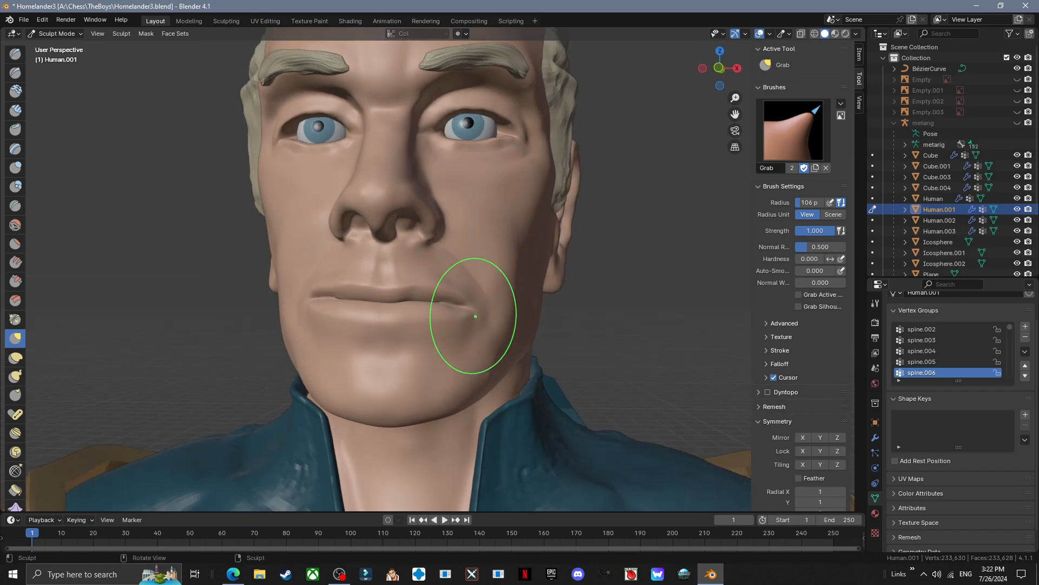
{"action": "mouse_move", "coordinate": [414, 315]}
{"action": "middle_mouse_down"}
{"action": "mouse_move", "coordinate": [516, 316]}
{"action": "mouse_move", "coordinate": [413, 325]}
{"action": "middle_mouse_up"}
{"action": "scroll", "coordinate": [501, 318], "scroll_direction": "down", "scroll_amount": 2}
{"action": "scroll", "coordinate": [414, 324], "scroll_direction": "down", "scroll_amount": 3}
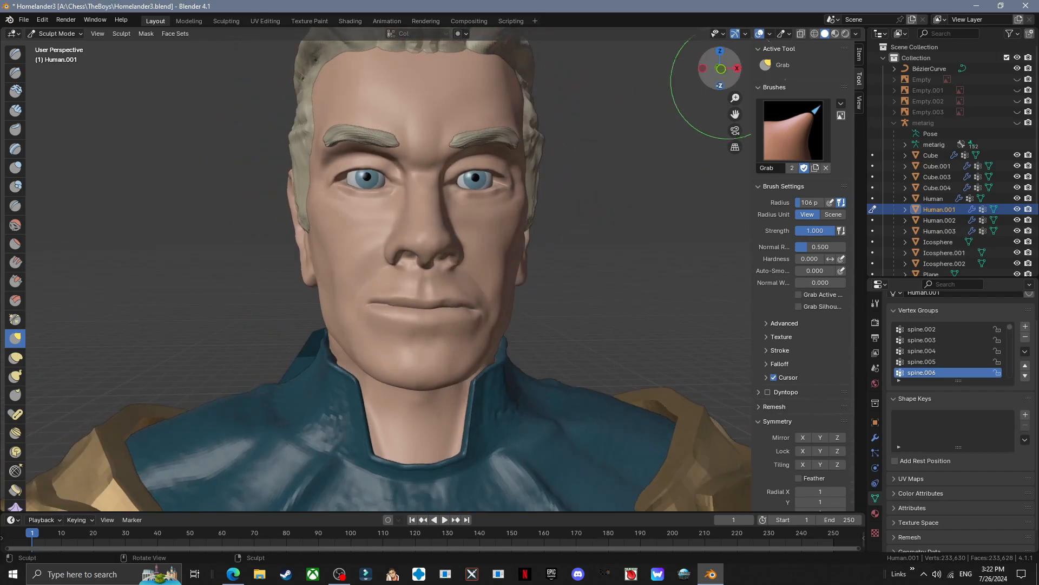
- Examine the eyes, brows and overall expression of the sculpted face from the front and from an angle
{"action": "left_click", "coordinate": [721, 70]}
{"action": "middle_click_drag", "start_coordinate": [492, 297], "coordinate": [476, 266]}
{"action": "scroll", "coordinate": [473, 258], "scroll_direction": "up", "scroll_amount": 4}
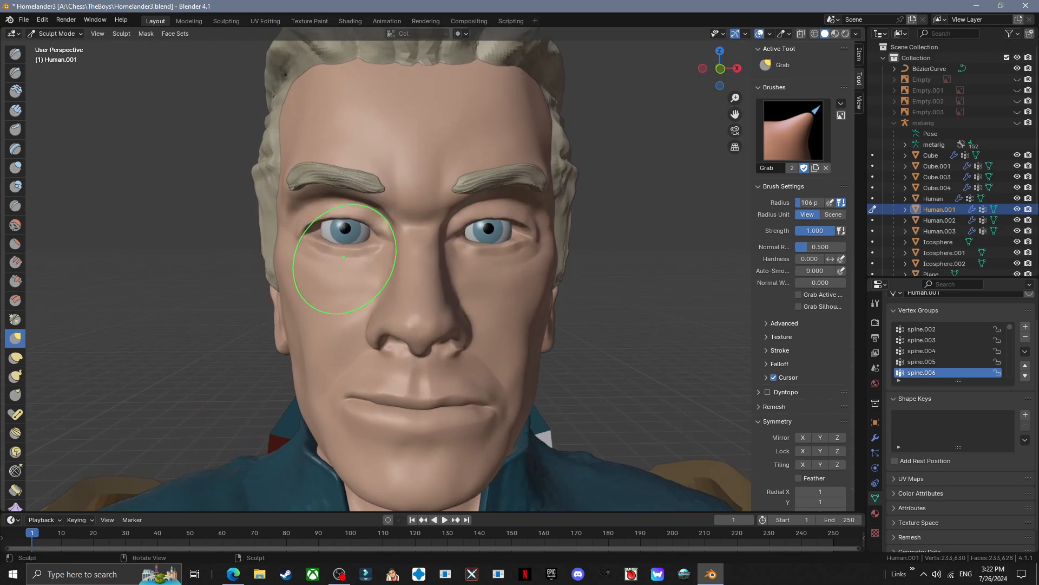
{"action": "scroll", "coordinate": [352, 226], "scroll_direction": "up", "scroll_amount": 4}
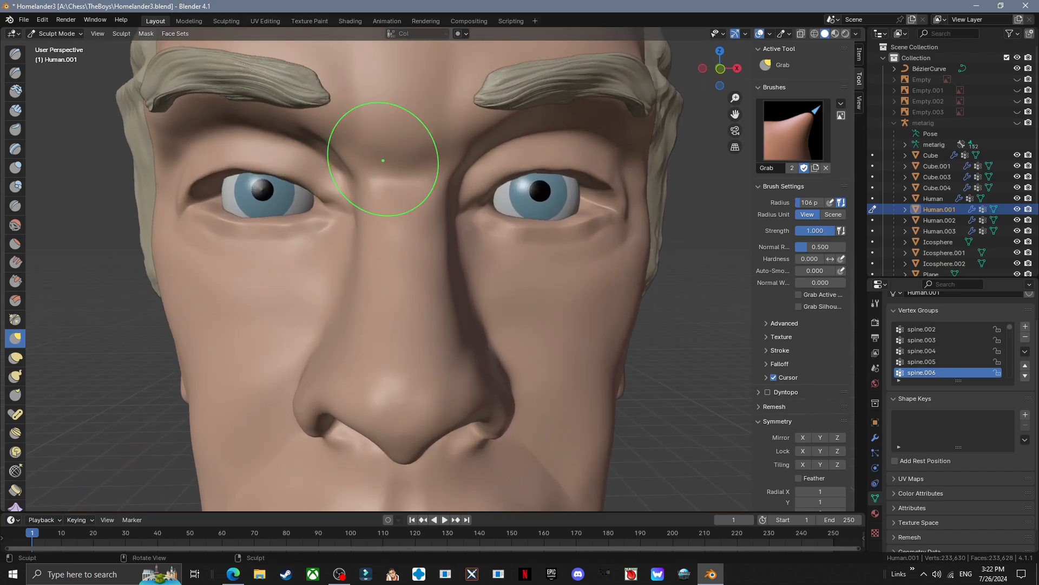
{"action": "scroll", "coordinate": [382, 160], "scroll_direction": "down", "scroll_amount": 2}
{"action": "middle_click_drag", "start_coordinate": [383, 160], "coordinate": [544, 208]}
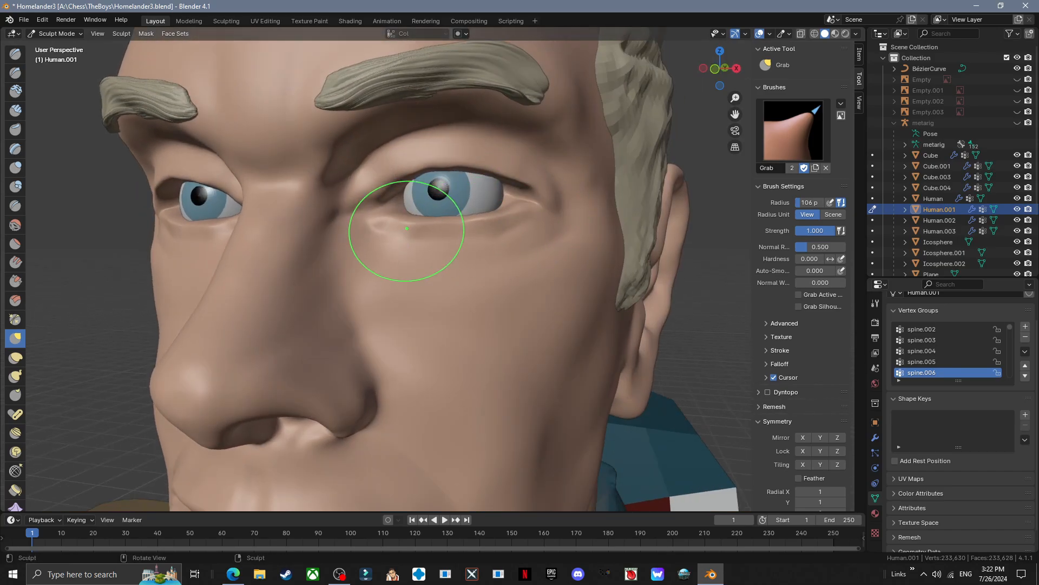
{"action": "scroll", "coordinate": [406, 228], "scroll_direction": "down", "scroll_amount": 6}
{"action": "mouse_move", "coordinate": [407, 229]}
{"action": "middle_mouse_down"}
{"action": "mouse_move", "coordinate": [473, 346]}
{"action": "mouse_move", "coordinate": [508, 371]}
{"action": "mouse_move", "coordinate": [441, 352]}
{"action": "mouse_move", "coordinate": [488, 325]}
{"action": "mouse_move", "coordinate": [512, 330]}
{"action": "mouse_move", "coordinate": [401, 319]}
{"action": "mouse_move", "coordinate": [449, 238]}
{"action": "middle_mouse_up"}
{"action": "scroll", "coordinate": [508, 371], "scroll_direction": "down", "scroll_amount": 1}
{"action": "scroll", "coordinate": [533, 311], "scroll_direction": "down", "scroll_amount": 4}
- Switch from the head to the character's left eyebrow, Icosphere.002, and fit it to the brow in Sculpt Mode with the Grab brush
{"action": "left_click", "coordinate": [57, 33]}
{"action": "left_click", "coordinate": [59, 46]}
{"action": "key", "text": "KP_1"}
{"action": "scroll", "coordinate": [401, 319], "scroll_direction": "up", "scroll_amount": 6}
{"action": "scroll", "coordinate": [449, 238], "scroll_direction": "up", "scroll_amount": 2}
{"action": "left_click", "coordinate": [495, 268]}
{"action": "left_click", "coordinate": [60, 70]}
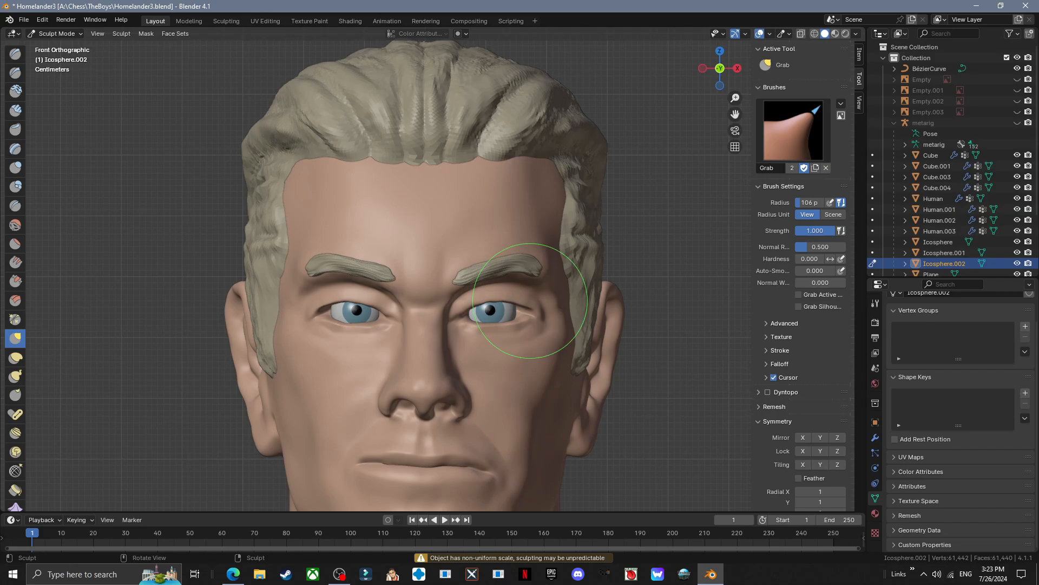
{"action": "scroll", "coordinate": [530, 300], "scroll_direction": "up", "scroll_amount": 1}
{"action": "middle_click_drag", "start_coordinate": [531, 300], "coordinate": [701, 372]}
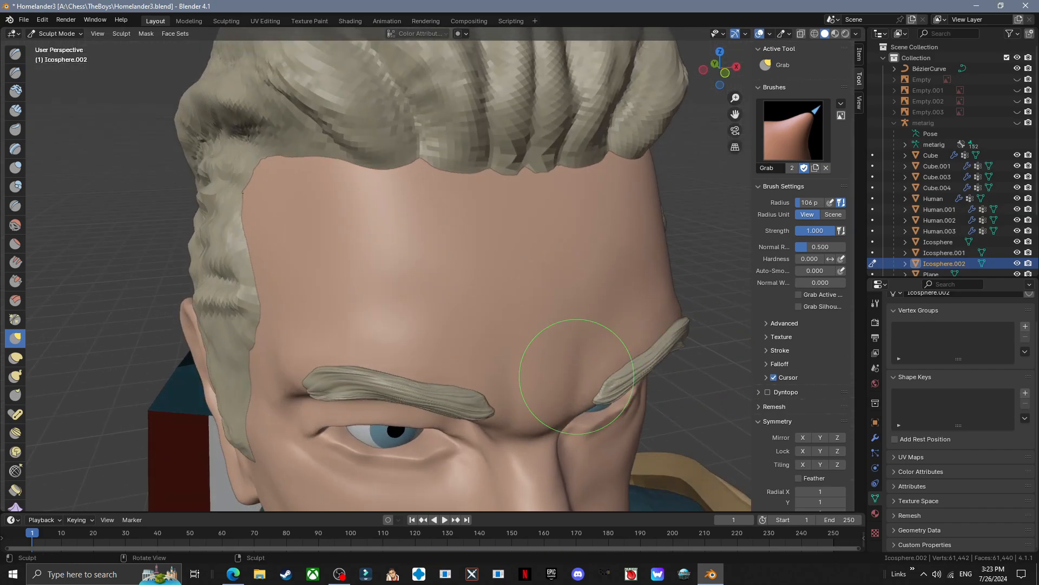
{"action": "mouse_move", "coordinate": [576, 377]}
{"action": "middle_mouse_down"}
{"action": "mouse_move", "coordinate": [431, 254]}
{"action": "mouse_move", "coordinate": [490, 287]}
{"action": "middle_mouse_up"}
- Switch to the character's right eyebrow, Icosphere.001, and adjust its shape over the brow with the Grab brush
{"action": "left_click", "coordinate": [57, 34]}
{"action": "left_click", "coordinate": [60, 47]}
{"action": "left_click", "coordinate": [354, 230]}
{"action": "left_click", "coordinate": [57, 34]}
{"action": "left_click", "coordinate": [60, 70]}
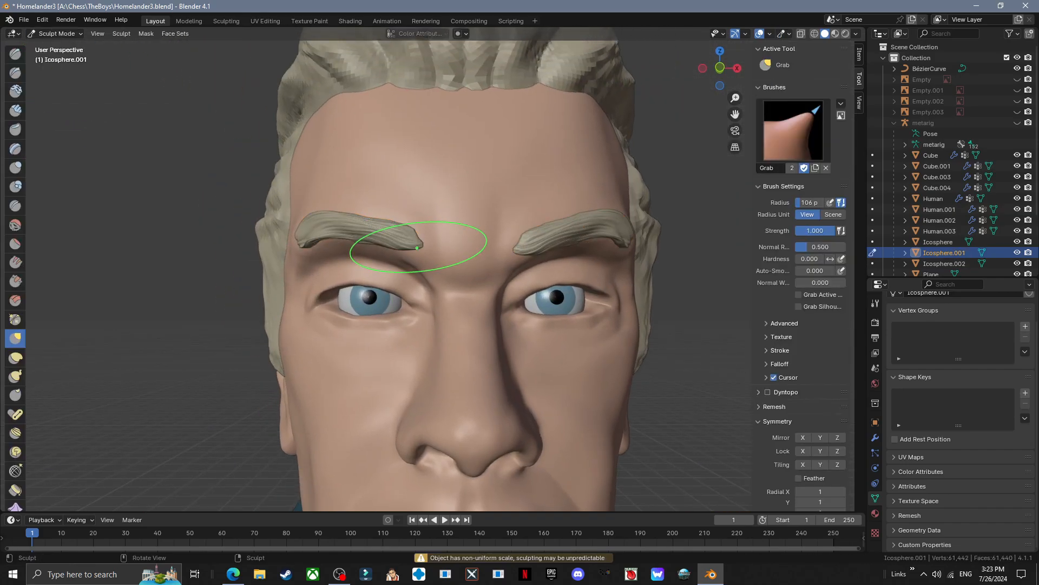
{"action": "scroll", "coordinate": [382, 271], "scroll_direction": "up", "scroll_amount": 1}
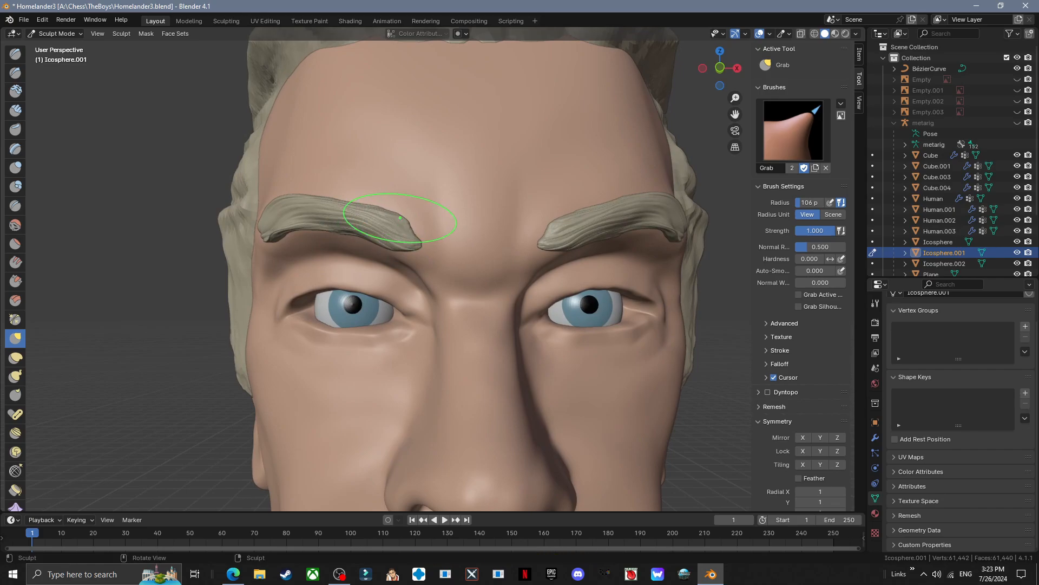
{"action": "middle_click_drag", "start_coordinate": [401, 217], "coordinate": [376, 231]}
{"action": "scroll", "coordinate": [457, 260], "scroll_direction": "down", "scroll_amount": 3}
{"action": "middle_click_drag", "start_coordinate": [457, 260], "coordinate": [433, 256]}
- Return to Object Mode, unhide the metarig and put it back into Pose Mode
{"action": "left_click", "coordinate": [57, 33]}
{"action": "left_click", "coordinate": [60, 47]}
{"action": "left_click", "coordinate": [416, 179]}
{"action": "scroll", "coordinate": [417, 179], "scroll_direction": "down", "scroll_amount": 4}
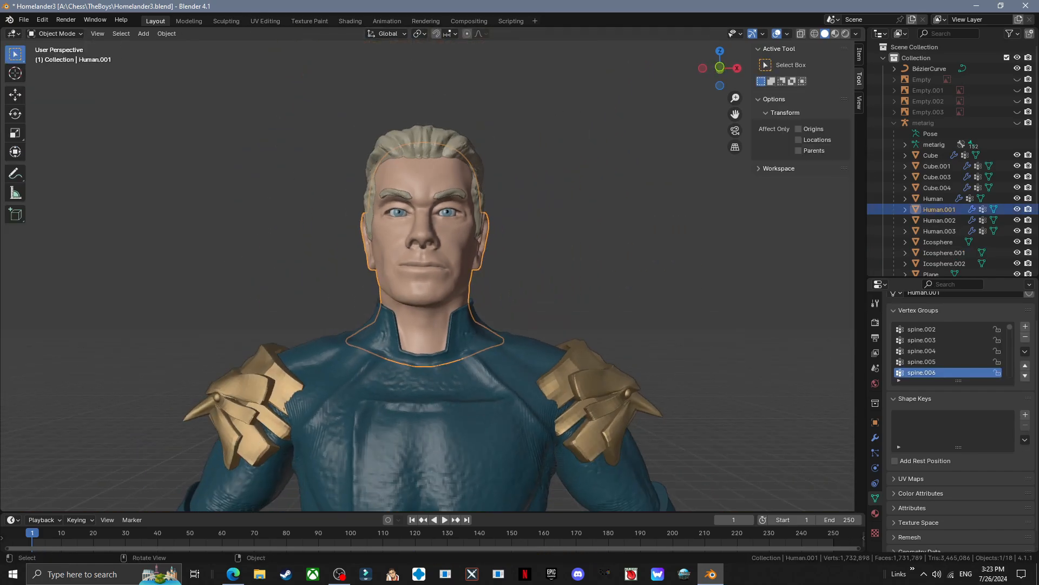
{"action": "left_click", "coordinate": [424, 239]}
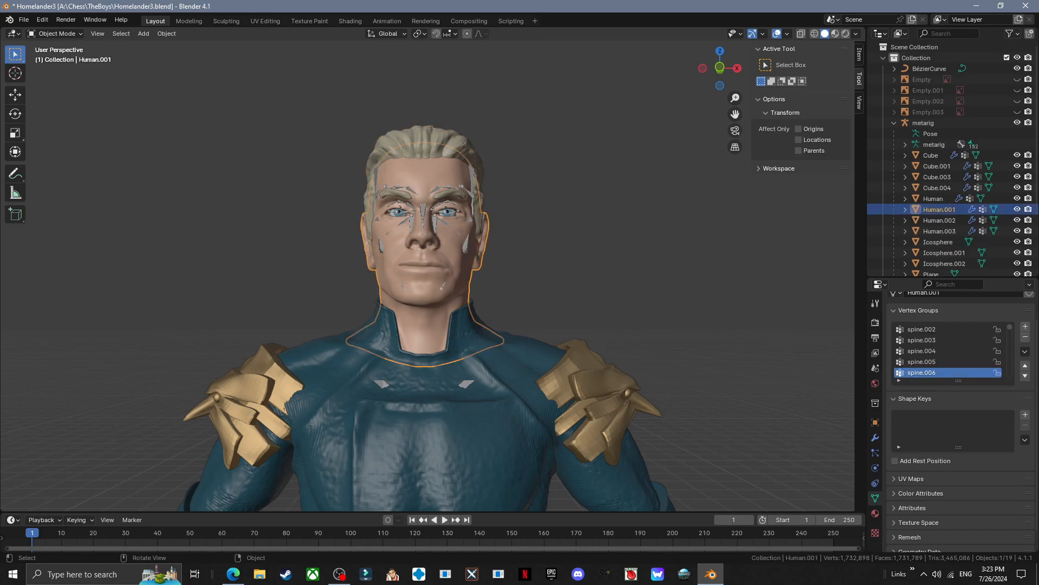
{"action": "left_click", "coordinate": [423, 215]}
{"action": "left_click", "coordinate": [56, 34]}
{"action": "left_click", "coordinate": [56, 69]}
- Rotate the neck bone spine.004 around the global Z axis to turn the head, showing the bones in front while doing so
{"action": "key", "text": "r"}
{"action": "right_click", "coordinate": [535, 215]}
{"action": "left_click", "coordinate": [950, 550]}
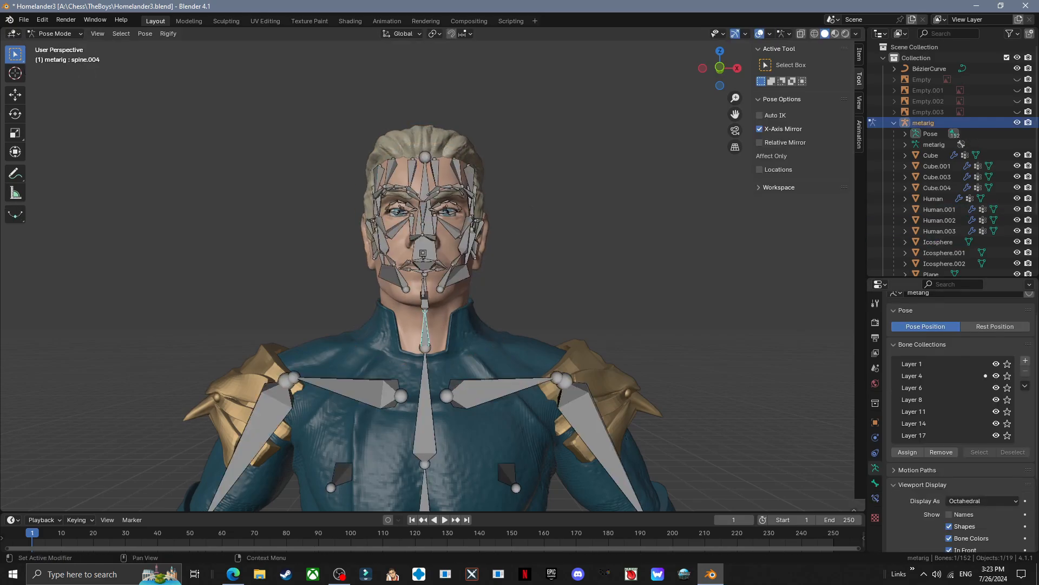
{"action": "middle_click_drag", "start_coordinate": [671, 271], "coordinate": [650, 271]}
{"action": "key", "text": "r"}
{"action": "key", "text": "z"}
{"action": "left_click", "coordinate": [670, 310]}
{"action": "left_click", "coordinate": [949, 549]}
- Rotate the neck bone once more from an angled view to adjust the tilt of the head
{"action": "mouse_move", "coordinate": [638, 325]}
{"action": "middle_mouse_down"}
{"action": "mouse_move", "coordinate": [623, 325]}
{"action": "mouse_move", "coordinate": [634, 320]}
{"action": "middle_mouse_up"}
{"action": "scroll", "coordinate": [623, 325], "scroll_direction": "down", "scroll_amount": 3}
{"action": "middle_click_drag", "start_coordinate": [542, 216], "coordinate": [501, 200]}
{"action": "scroll", "coordinate": [541, 217], "scroll_direction": "down", "scroll_amount": 1}
{"action": "scroll", "coordinate": [542, 206], "scroll_direction": "up", "scroll_amount": 2}
{"action": "key", "text": "r"}
{"action": "left_click", "coordinate": [642, 195]}
- Rotate the torso bone spine.002 about 3° in the right side view
{"action": "scroll", "coordinate": [536, 203], "scroll_direction": "down", "scroll_amount": 4}
{"action": "scroll", "coordinate": [542, 209], "scroll_direction": "up", "scroll_amount": 5}
{"action": "middle_click_drag", "start_coordinate": [501, 200], "coordinate": [487, 390], "text": "shift"}
{"action": "scroll", "coordinate": [487, 324], "scroll_direction": "down", "scroll_amount": 3}
{"action": "mouse_move", "coordinate": [422, 265]}
{"action": "middle_mouse_down"}
{"action": "mouse_move", "coordinate": [527, 269]}
{"action": "mouse_move", "coordinate": [425, 268]}
{"action": "middle_mouse_up"}
{"action": "left_click", "coordinate": [422, 217]}
{"action": "key", "text": "r"}
{"action": "right_click", "coordinate": [527, 269]}
{"action": "left_click", "coordinate": [729, 68]}
{"action": "left_click", "coordinate": [702, 68]}
{"action": "key", "text": "r"}
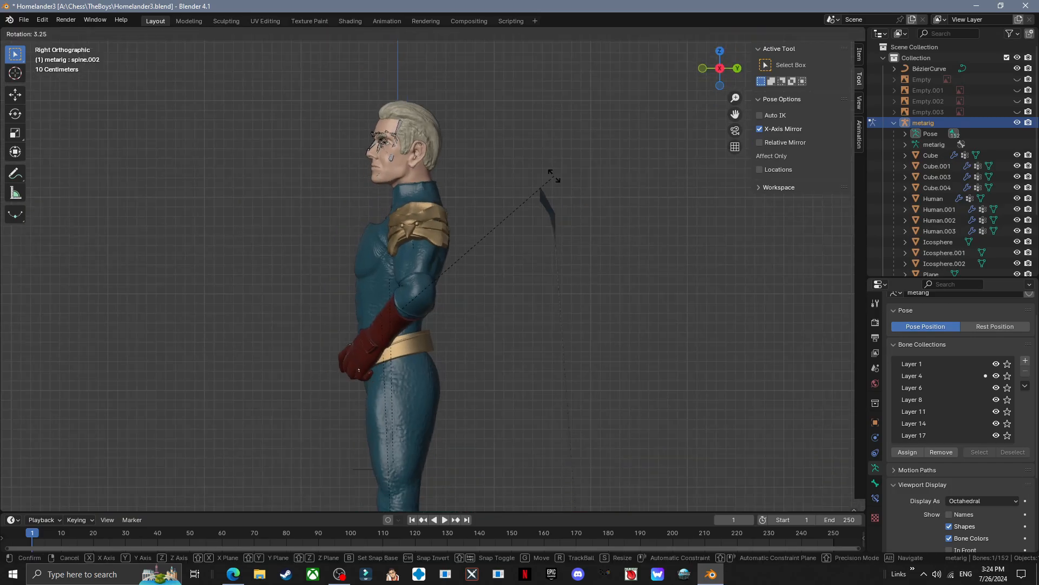
{"action": "left_click", "coordinate": [552, 176]}
- Rotate the upper chest bone spine.003 slightly and check the posture from the front
{"action": "middle_click_drag", "start_coordinate": [552, 176], "coordinate": [517, 182]}
{"action": "left_click", "coordinate": [398, 241]}
{"action": "key", "text": "r"}
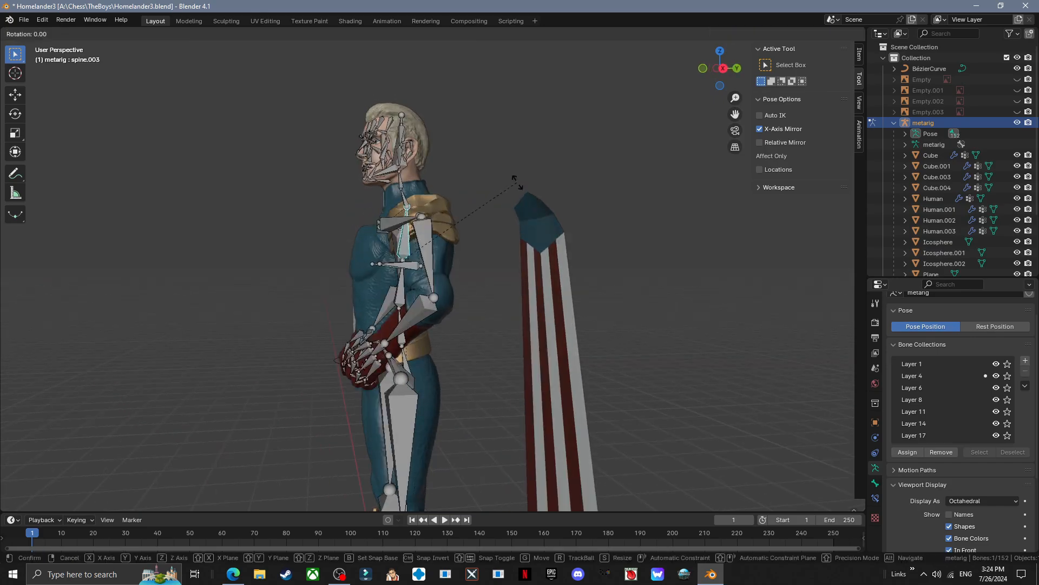
{"action": "left_click", "coordinate": [524, 179]}
{"action": "key", "text": "KP_1"}
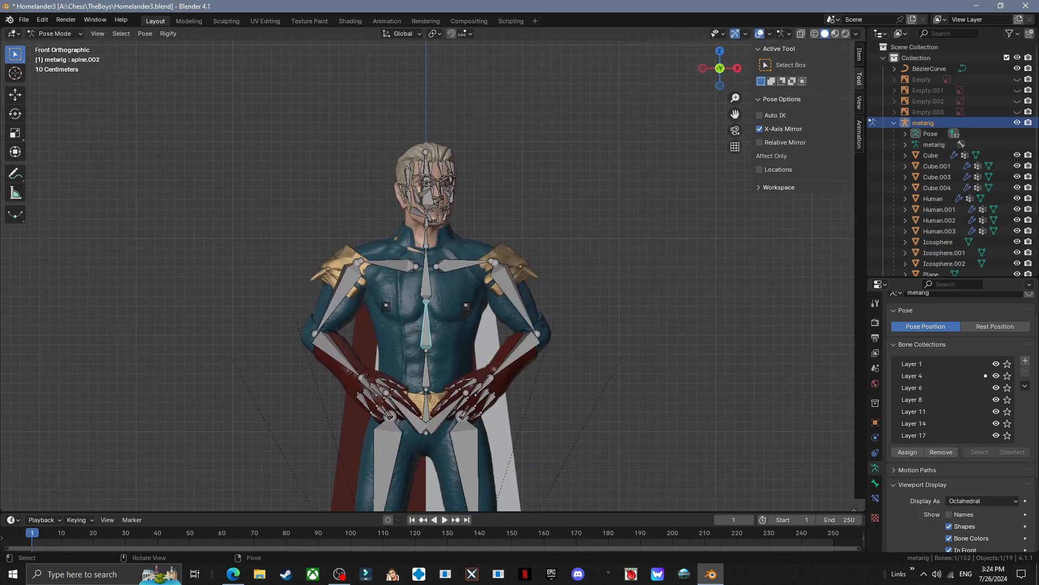
{"action": "middle_click_drag", "start_coordinate": [524, 180], "coordinate": [541, 187]}
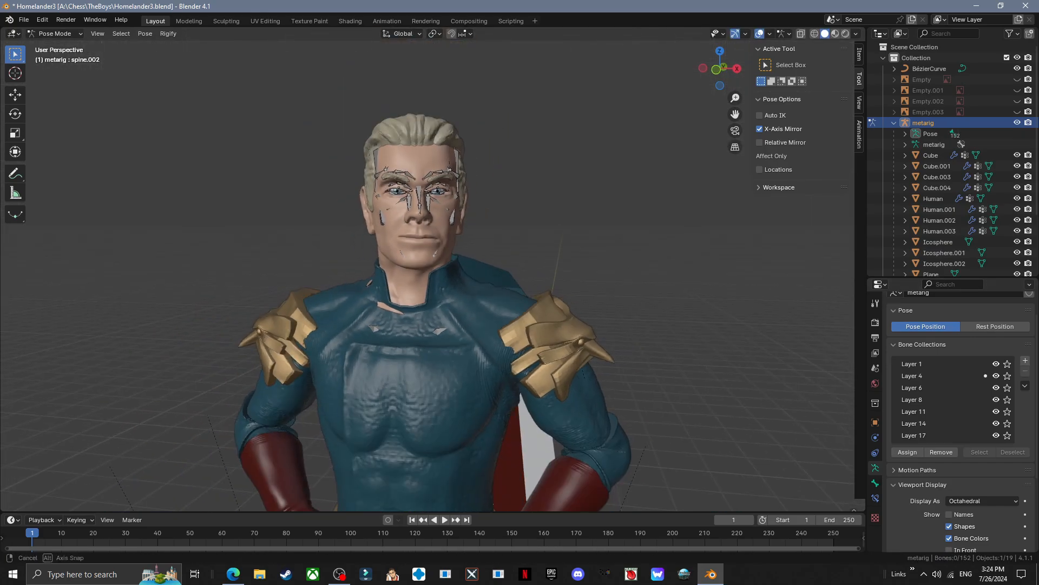
- Switch to Object Mode and rotate the gold shoulder armour Plane.002 by -3.35° around the view axis
{"action": "scroll", "coordinate": [428, 270], "scroll_direction": "down", "scroll_amount": 3}
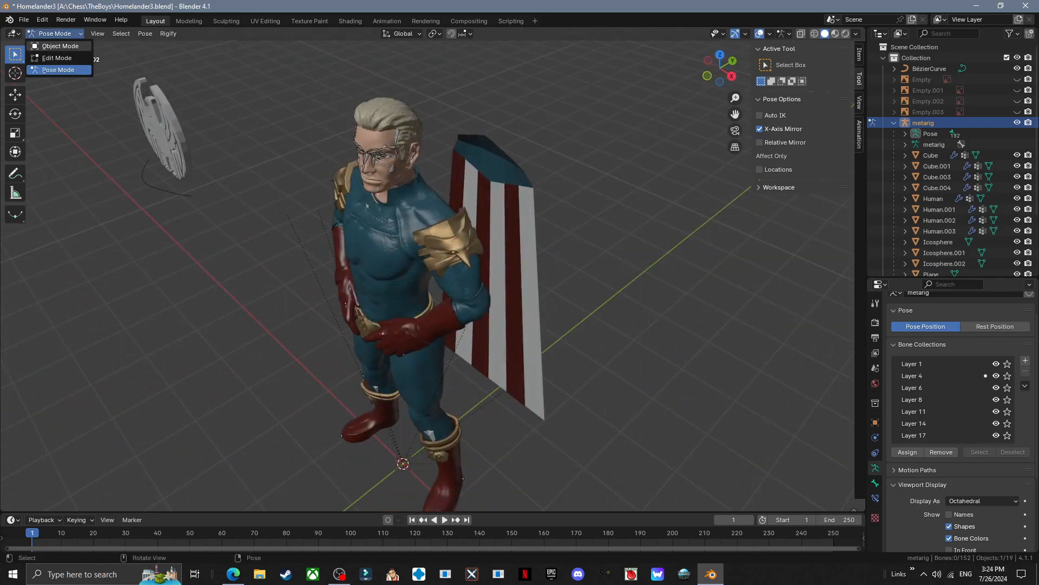
{"action": "left_click", "coordinate": [60, 46]}
{"action": "scroll", "coordinate": [450, 260], "scroll_direction": "up", "scroll_amount": 3}
{"action": "left_click", "coordinate": [449, 265]}
{"action": "middle_click_drag", "start_coordinate": [449, 265], "coordinate": [346, 179]}
{"action": "key", "text": "r"}
{"action": "left_click", "coordinate": [503, 390]}
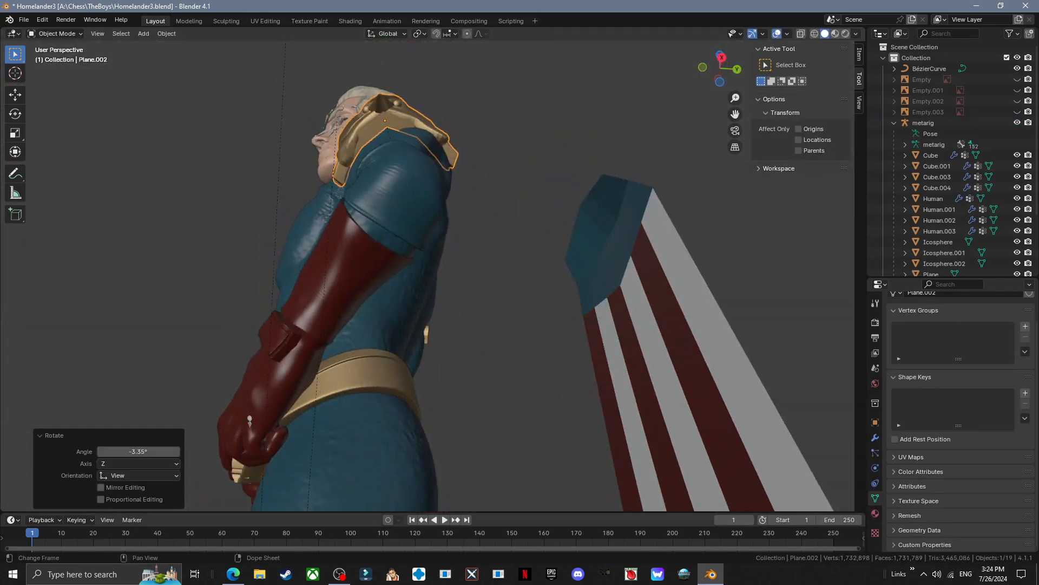
- Move and rotate the gold shoulder armour Plane.002 to seat it closer on the shoulder
{"action": "left_click", "coordinate": [576, 241]}
{"action": "key", "text": "g"}
{"action": "middle_click_drag", "start_coordinate": [576, 241], "coordinate": [730, 259]}
{"action": "left_click", "coordinate": [569, 276]}
{"action": "key", "text": "g"}
{"action": "left_click", "coordinate": [569, 274]}
{"action": "key", "text": "r"}
{"action": "key", "text": "g"}
{"action": "left_click", "coordinate": [530, 230]}
{"action": "key", "text": "g"}
{"action": "left_click", "coordinate": [547, 216]}
- Tilt and shift the shoulder armour from another angle to refine how it sits over the upper arm
{"action": "middle_click_drag", "start_coordinate": [547, 216], "coordinate": [454, 244]}
{"action": "left_click", "coordinate": [428, 209]}
{"action": "key", "text": "r"}
{"action": "mouse_move", "coordinate": [428, 208]}
{"action": "middle_mouse_down"}
{"action": "mouse_move", "coordinate": [509, 124]}
{"action": "mouse_move", "coordinate": [520, 216]}
{"action": "mouse_move", "coordinate": [444, 225]}
{"action": "mouse_move", "coordinate": [398, 246]}
{"action": "mouse_move", "coordinate": [623, 254]}
{"action": "middle_mouse_up"}
{"action": "left_click", "coordinate": [519, 126]}
{"action": "key", "text": "g"}
{"action": "left_click", "coordinate": [542, 136]}
- Select the Human.001 mesh and put it in Sculpt Mode with the Crease brush, facing the torso
{"action": "left_click", "coordinate": [476, 203]}
{"action": "left_click", "coordinate": [57, 34]}
{"action": "left_click", "coordinate": [58, 71]}
{"action": "key", "text": "shift+c"}
{"action": "scroll", "coordinate": [398, 247], "scroll_direction": "up", "scroll_amount": 3}
{"action": "middle_click_drag", "start_coordinate": [379, 303], "coordinate": [503, 265]}
{"action": "scroll", "coordinate": [504, 265], "scroll_direction": "down", "scroll_amount": 4}
{"action": "middle_click_drag", "start_coordinate": [460, 324], "coordinate": [519, 331]}
{"action": "middle_click_drag", "start_coordinate": [460, 390], "coordinate": [503, 398]}
{"action": "middle_click_drag", "start_coordinate": [504, 397], "coordinate": [495, 290], "text": "shift"}
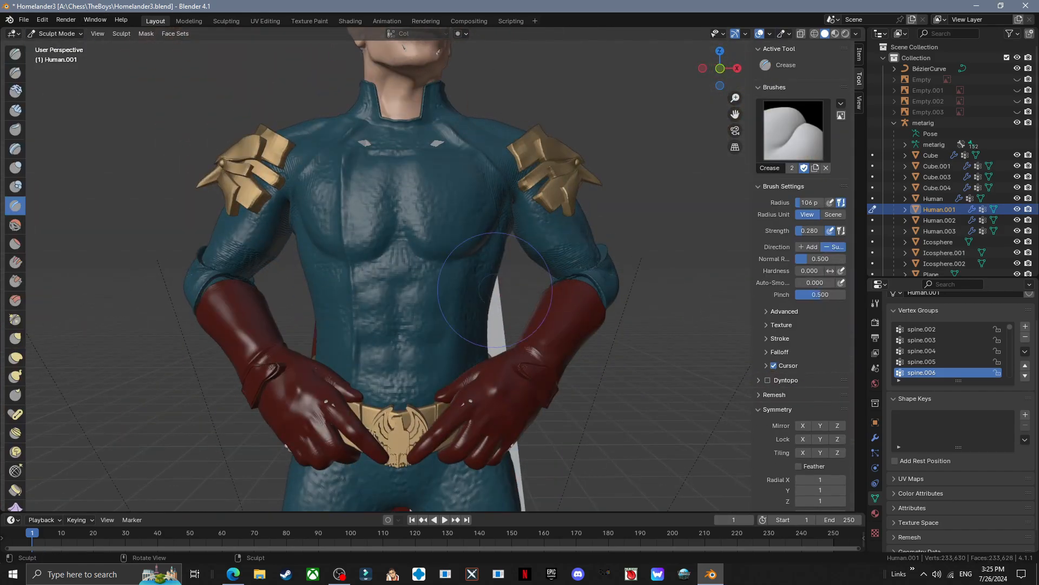
- Switch to the suit mesh Human in Sculpt Mode and even out its sleeves and shoulders with the Smooth brush
{"action": "left_click", "coordinate": [57, 33]}
{"action": "left_click", "coordinate": [58, 47]}
{"action": "left_click", "coordinate": [374, 222]}
{"action": "left_click", "coordinate": [60, 69]}
{"action": "scroll", "coordinate": [276, 263], "scroll_direction": "up", "scroll_amount": 4}
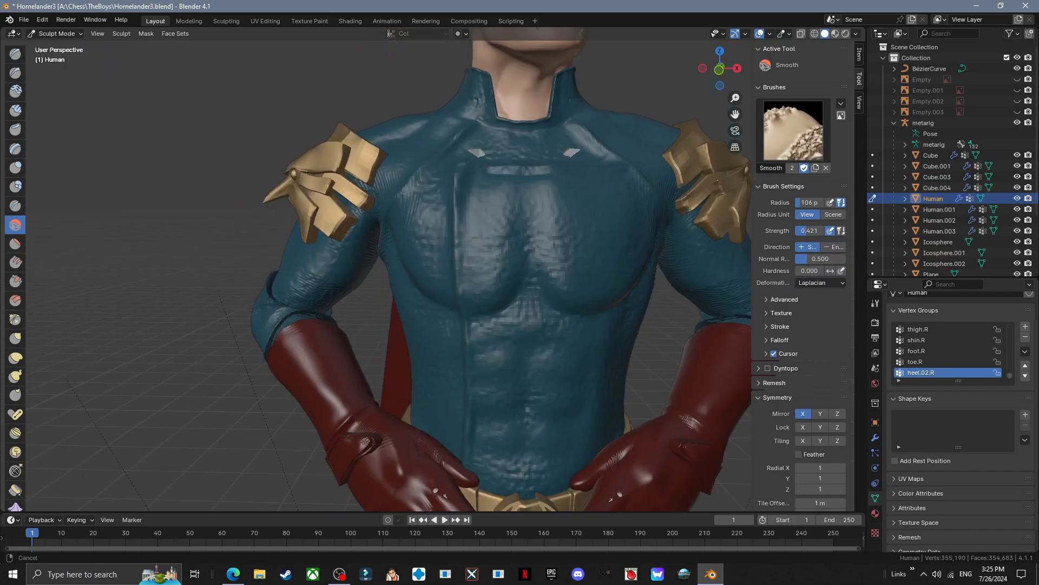
{"action": "middle_click_drag", "start_coordinate": [332, 215], "coordinate": [323, 187]}
{"action": "scroll", "coordinate": [392, 296], "scroll_direction": "down", "scroll_amount": 2}
{"action": "mouse_move", "coordinate": [378, 285]}
{"action": "middle_mouse_down"}
{"action": "mouse_move", "coordinate": [392, 296]}
{"action": "mouse_move", "coordinate": [577, 207]}
{"action": "middle_mouse_up"}
{"action": "middle_click_drag", "start_coordinate": [531, 273], "coordinate": [559, 329]}
{"action": "mouse_move", "coordinate": [474, 170]}
{"action": "middle_mouse_down"}
{"action": "mouse_move", "coordinate": [498, 186]}
{"action": "mouse_move", "coordinate": [533, 274]}
{"action": "mouse_move", "coordinate": [520, 238]}
{"action": "mouse_move", "coordinate": [527, 228]}
{"action": "mouse_move", "coordinate": [468, 248]}
{"action": "mouse_move", "coordinate": [487, 313]}
{"action": "middle_mouse_up"}
{"action": "scroll", "coordinate": [528, 228], "scroll_direction": "down", "scroll_amount": 1}
{"action": "scroll", "coordinate": [487, 313], "scroll_direction": "down", "scroll_amount": 1}
{"action": "scroll", "coordinate": [482, 313], "scroll_direction": "up", "scroll_amount": 3}
{"action": "scroll", "coordinate": [433, 330], "scroll_direction": "down", "scroll_amount": 2}
{"action": "middle_click_drag", "start_coordinate": [404, 338], "coordinate": [445, 263]}
{"action": "scroll", "coordinate": [465, 276], "scroll_direction": "down", "scroll_amount": 1}
{"action": "scroll", "coordinate": [465, 276], "scroll_direction": "down", "scroll_amount": 1}
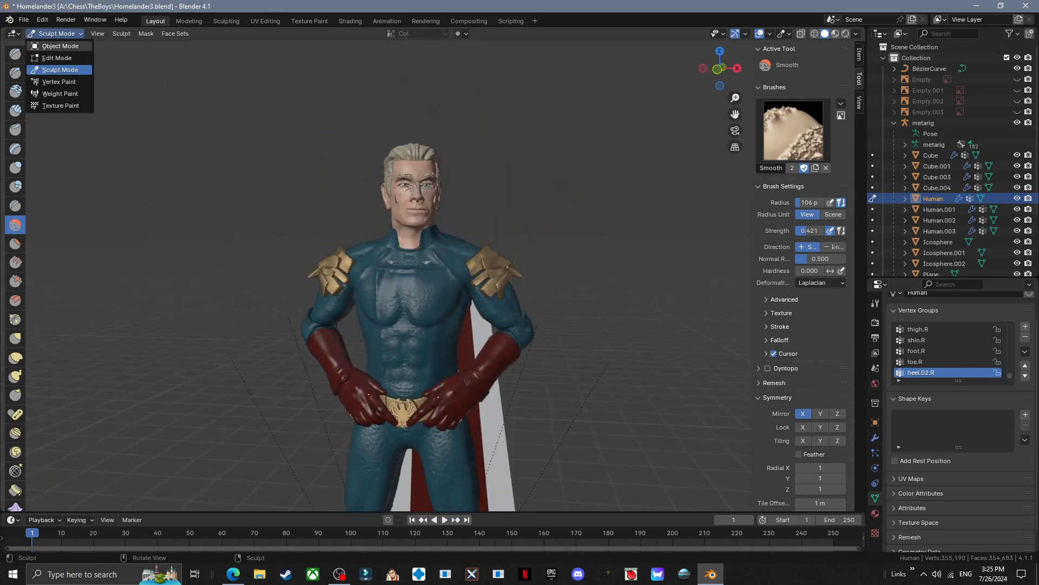
- Return to Object Mode, temporarily hide the metarig armature and look over the posed figure from the front
{"action": "left_click", "coordinate": [60, 46]}
{"action": "scroll", "coordinate": [379, 244], "scroll_direction": "up", "scroll_amount": 5}
{"action": "mouse_move", "coordinate": [379, 244]}
{"action": "middle_mouse_down"}
{"action": "mouse_move", "coordinate": [481, 246]}
{"action": "mouse_move", "coordinate": [282, 249]}
{"action": "mouse_move", "coordinate": [395, 255]}
{"action": "middle_mouse_up"}
{"action": "scroll", "coordinate": [482, 246], "scroll_direction": "down", "scroll_amount": 2}
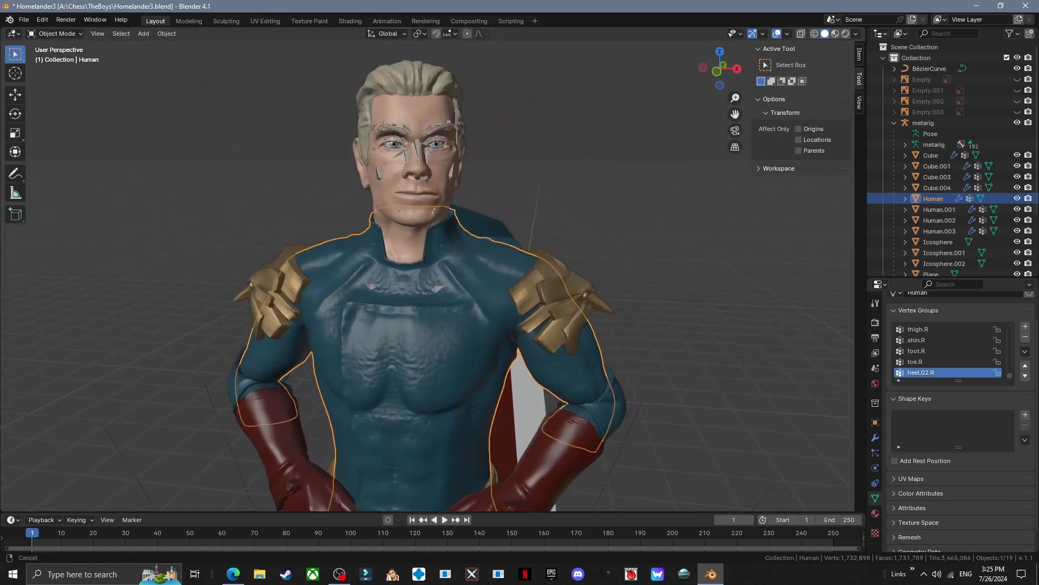
{"action": "scroll", "coordinate": [395, 255], "scroll_direction": "down", "scroll_amount": 2}
{"action": "left_click", "coordinate": [1017, 123]}
{"action": "left_click", "coordinate": [622, 227]}
{"action": "middle_click_drag", "start_coordinate": [622, 227], "coordinate": [623, 265], "text": "ctrl"}
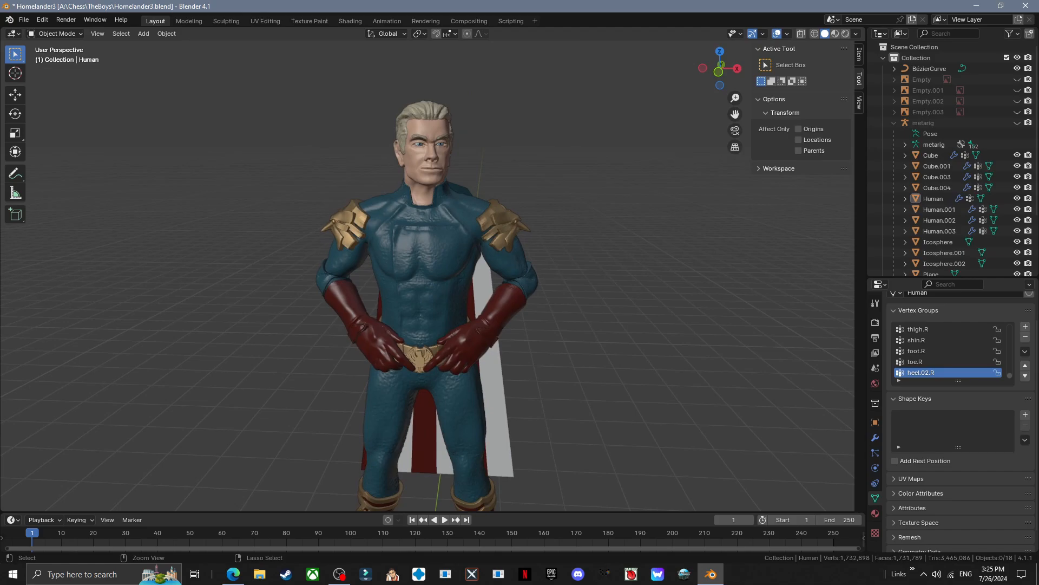
{"action": "middle_click_drag", "start_coordinate": [433, 271], "coordinate": [436, 281]}
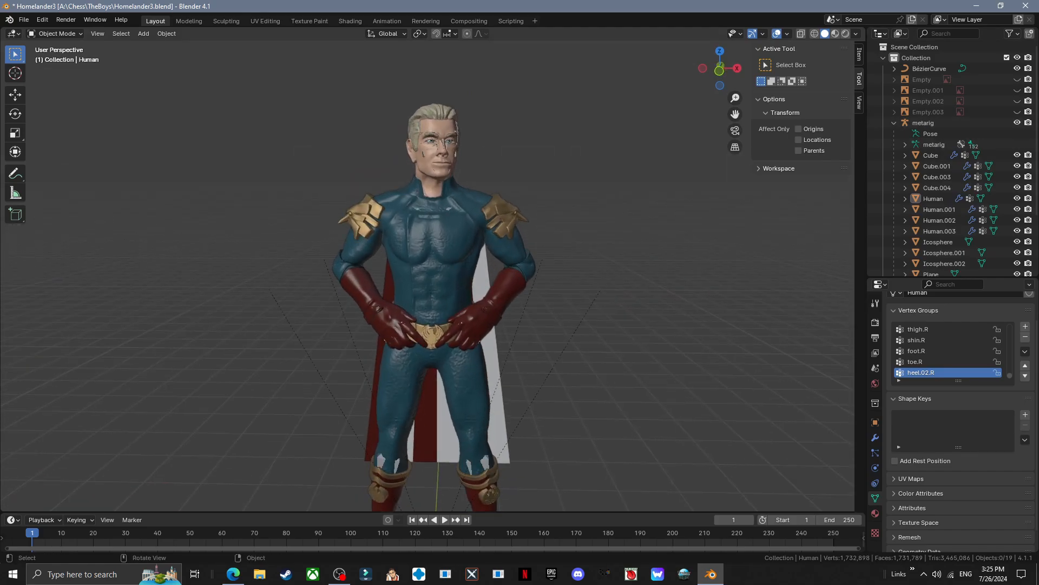
- Put the metarig in Pose Mode and move the bone shoulder.L about 0.027 m along the global X axis
{"action": "left_click", "coordinate": [445, 142]}
{"action": "left_click", "coordinate": [445, 141]}
{"action": "left_click", "coordinate": [58, 70]}
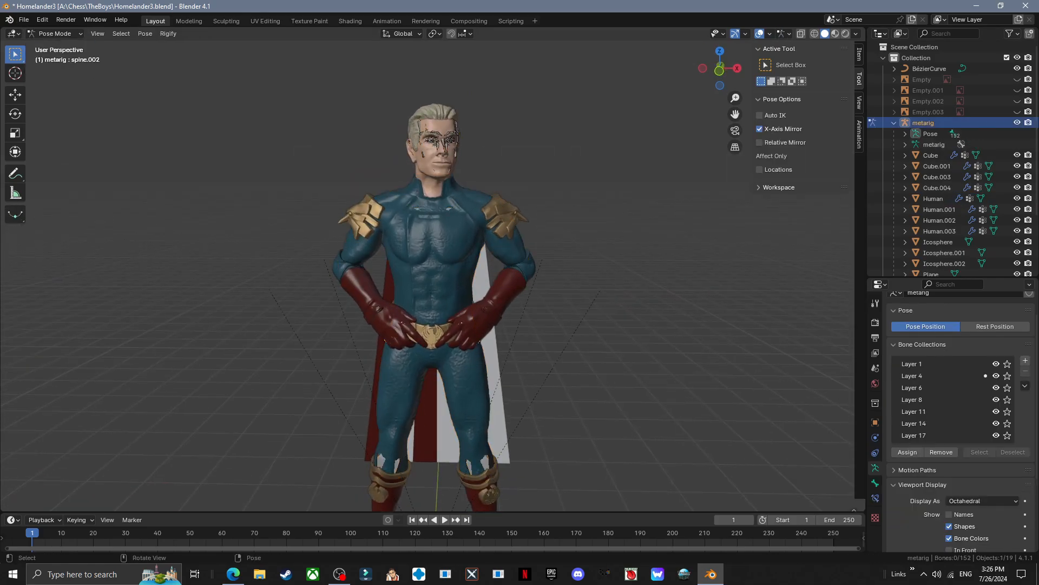
{"action": "key", "text": "x"}
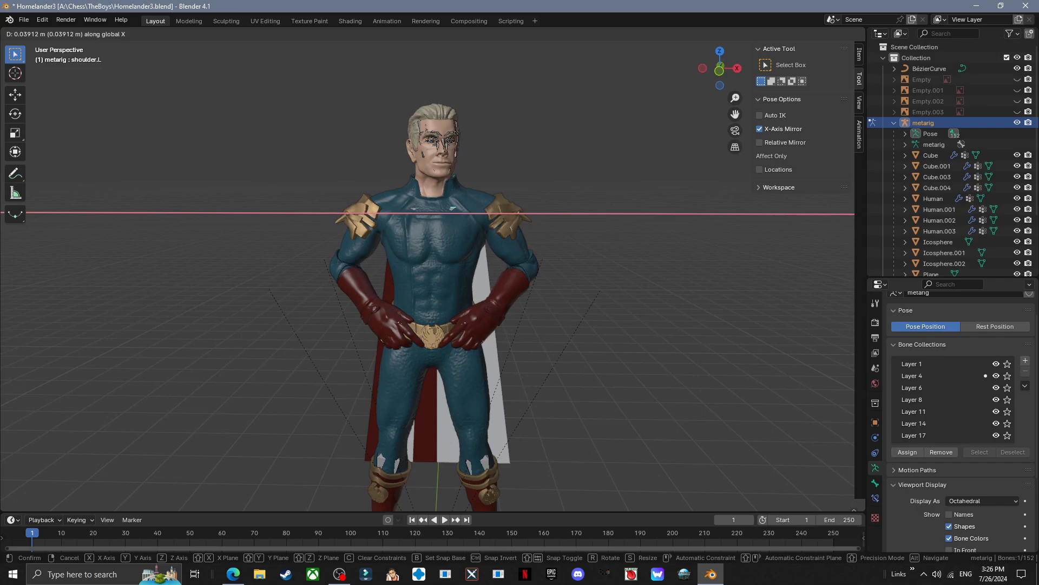
{"action": "left_click", "coordinate": [506, 227]}
{"action": "left_click", "coordinate": [506, 228]}
{"action": "left_click", "coordinate": [506, 227]}
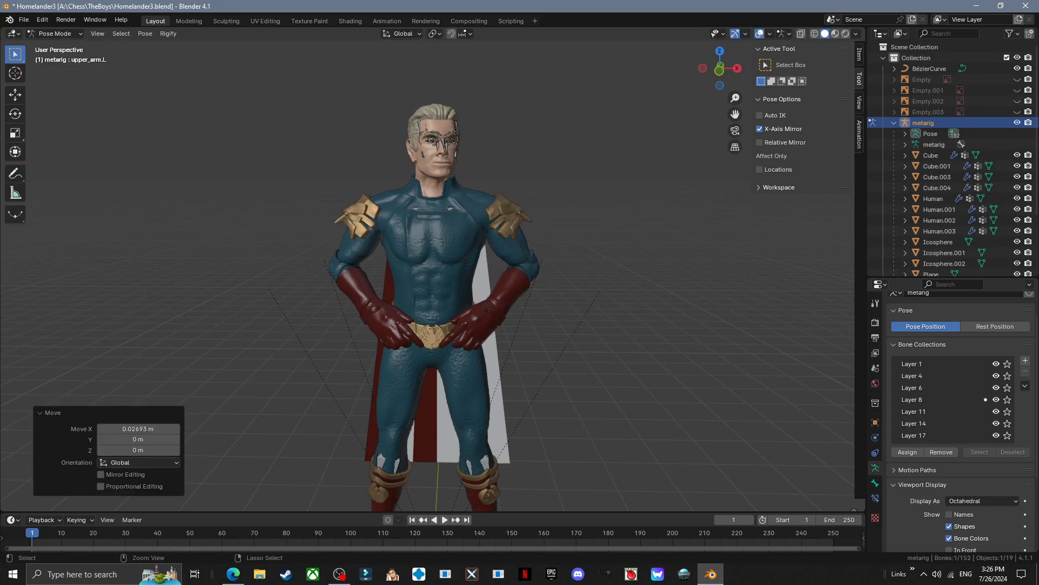
{"action": "scroll", "coordinate": [505, 228], "scroll_direction": "down", "scroll_amount": 1}
{"action": "mouse_move", "coordinate": [506, 227]}
{"action": "middle_mouse_down"}
{"action": "mouse_move", "coordinate": [260, 233]}
{"action": "mouse_move", "coordinate": [493, 231]}
{"action": "mouse_move", "coordinate": [506, 216]}
{"action": "middle_mouse_up"}
{"action": "left_click", "coordinate": [227, 162]}
- Put the suit mesh Human in Sculpt Mode and adjust its shoulder and arm shape with the Grab brush
{"action": "left_click", "coordinate": [55, 34]}
{"action": "left_click", "coordinate": [60, 46]}
{"action": "left_click", "coordinate": [428, 259]}
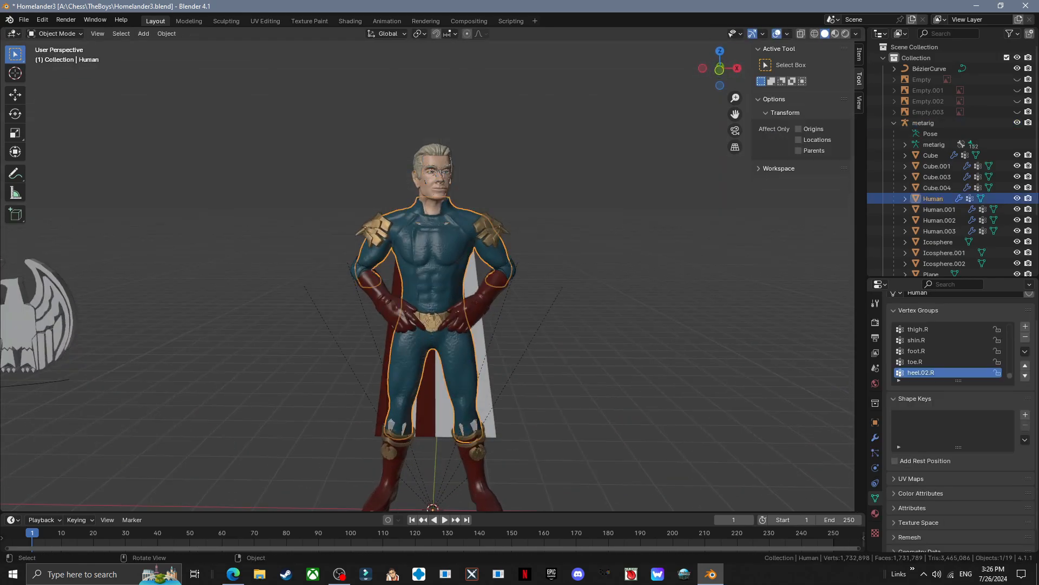
{"action": "left_click", "coordinate": [54, 34]}
{"action": "left_click", "coordinate": [59, 70]}
{"action": "left_click", "coordinate": [15, 338]}
{"action": "middle_click_drag", "start_coordinate": [305, 327], "coordinate": [325, 320]}
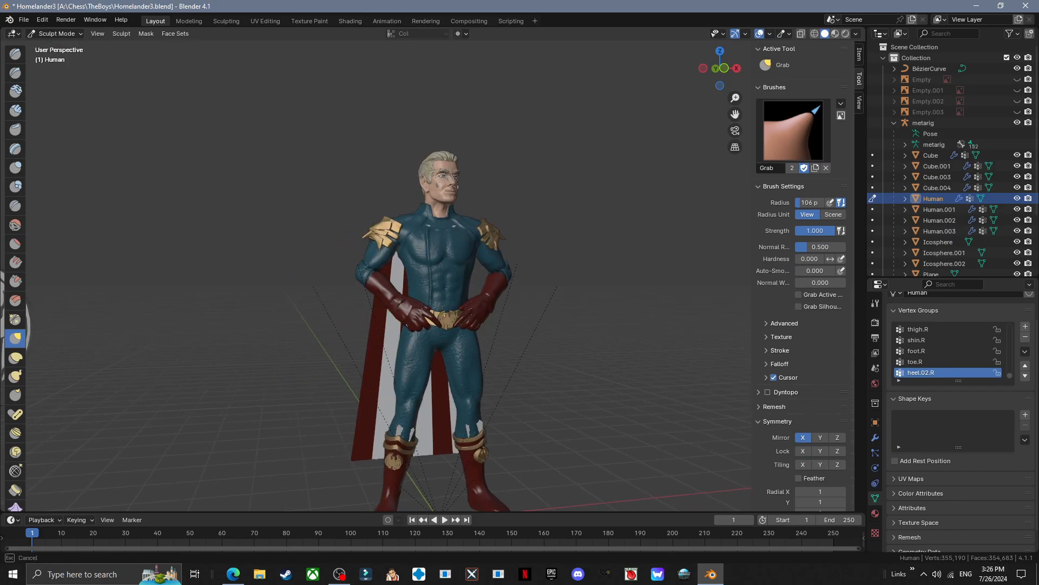
{"action": "scroll", "coordinate": [391, 237], "scroll_direction": "up", "scroll_amount": 2}
{"action": "mouse_move", "coordinate": [368, 217]}
{"action": "middle_mouse_down"}
{"action": "mouse_move", "coordinate": [524, 236]}
{"action": "mouse_move", "coordinate": [485, 287]}
{"action": "mouse_move", "coordinate": [452, 298]}
{"action": "middle_mouse_up"}
{"action": "middle_click_drag", "start_coordinate": [406, 200], "coordinate": [593, 212]}
{"action": "scroll", "coordinate": [515, 209], "scroll_direction": "up", "scroll_amount": 2}
{"action": "mouse_move", "coordinate": [373, 222]}
{"action": "middle_mouse_down"}
{"action": "mouse_move", "coordinate": [463, 208]}
{"action": "mouse_move", "coordinate": [490, 241]}
{"action": "mouse_move", "coordinate": [428, 219]}
{"action": "mouse_move", "coordinate": [438, 194]}
{"action": "mouse_move", "coordinate": [494, 320]}
{"action": "mouse_move", "coordinate": [466, 293]}
{"action": "mouse_move", "coordinate": [574, 242]}
{"action": "mouse_move", "coordinate": [671, 236]}
{"action": "middle_mouse_up"}
{"action": "scroll", "coordinate": [523, 219], "scroll_direction": "up", "scroll_amount": 3}
{"action": "scroll", "coordinate": [404, 214], "scroll_direction": "up", "scroll_amount": 5}
- Carve fabric folds around the suit's elbow with the Crease brush at a radius of 56 px
{"action": "key", "text": "shift+c"}
{"action": "middle_click_drag", "start_coordinate": [523, 219], "coordinate": [352, 222], "text": "shift"}
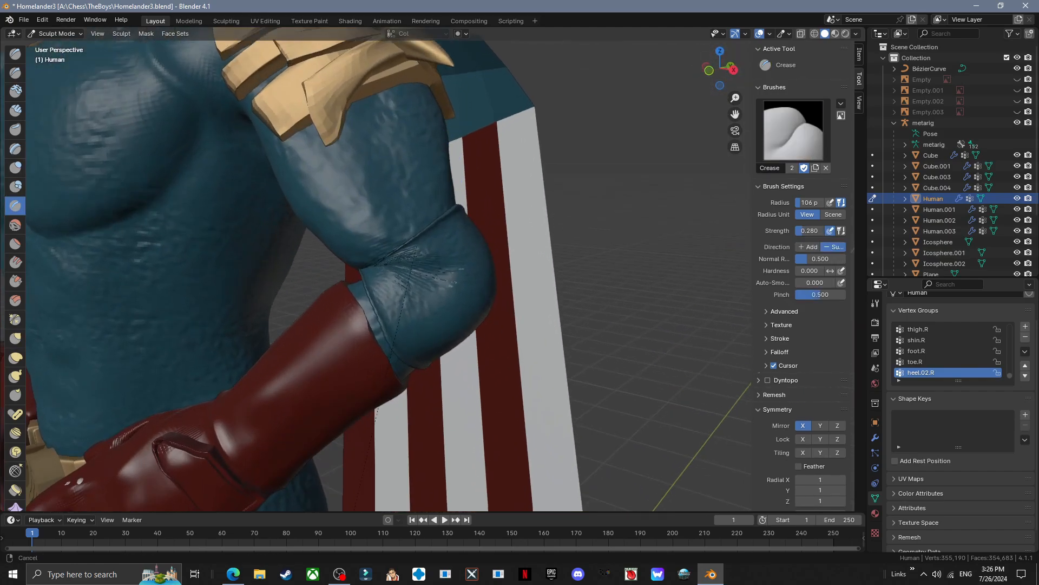
{"action": "scroll", "coordinate": [346, 228], "scroll_direction": "up", "scroll_amount": 2}
{"action": "right_click", "coordinate": [316, 252]}
{"action": "left_click_drag", "start_coordinate": [316, 254], "coordinate": [309, 255]}
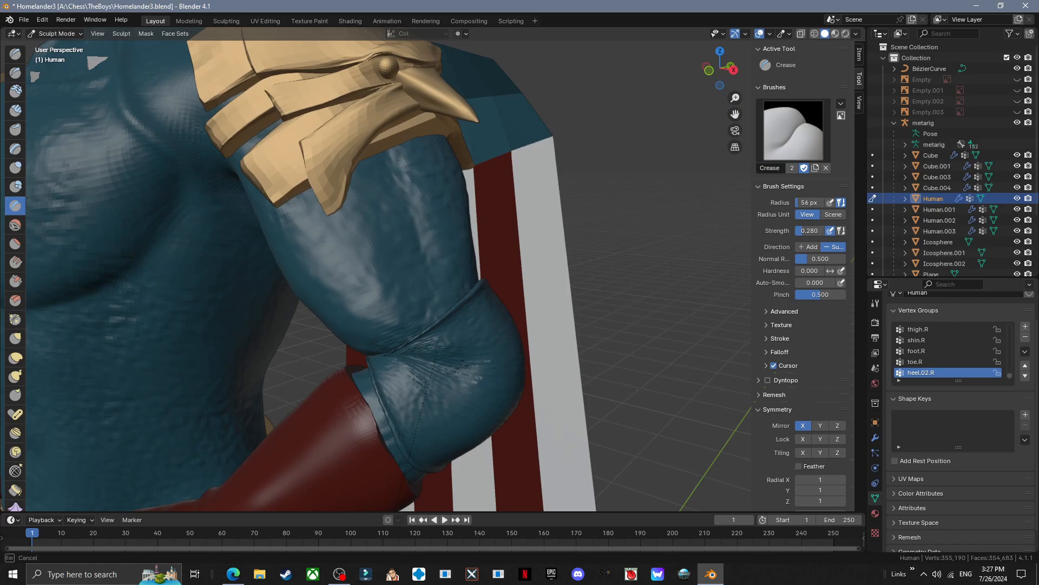
{"action": "mouse_move", "coordinate": [303, 268]}
{"action": "middle_mouse_down"}
{"action": "mouse_move", "coordinate": [391, 210]}
{"action": "mouse_move", "coordinate": [245, 212]}
{"action": "middle_mouse_up"}
{"action": "middle_click_drag", "start_coordinate": [217, 167], "coordinate": [170, 163]}
{"action": "middle_click_drag", "start_coordinate": [460, 195], "coordinate": [443, 279]}
- Work over the suit's upper chest and collarbone area with the Draw and Multi-plane Scrape brushes
{"action": "mouse_move", "coordinate": [292, 292]}
{"action": "middle_mouse_down", "text": "shift"}
{"action": "mouse_move", "coordinate": [428, 267]}
{"action": "mouse_move", "coordinate": [478, 273]}
{"action": "mouse_move", "coordinate": [472, 374]}
{"action": "mouse_move", "coordinate": [495, 403]}
{"action": "mouse_move", "coordinate": [455, 373]}
{"action": "middle_mouse_up", "text": "shift"}
{"action": "scroll", "coordinate": [502, 347], "scroll_direction": "down", "scroll_amount": 4}
{"action": "scroll", "coordinate": [455, 374], "scroll_direction": "up", "scroll_amount": 3}
{"action": "scroll", "coordinate": [433, 244], "scroll_direction": "down", "scroll_amount": 2}
{"action": "mouse_move", "coordinate": [412, 205]}
{"action": "middle_mouse_down", "text": "shift"}
{"action": "mouse_move", "coordinate": [445, 358]}
{"action": "mouse_move", "coordinate": [425, 421]}
{"action": "mouse_move", "coordinate": [430, 436]}
{"action": "mouse_move", "coordinate": [473, 407]}
{"action": "middle_mouse_up", "text": "shift"}
{"action": "scroll", "coordinate": [425, 420], "scroll_direction": "up", "scroll_amount": 2}
{"action": "left_click", "coordinate": [15, 54]}
{"action": "left_click", "coordinate": [15, 300]}
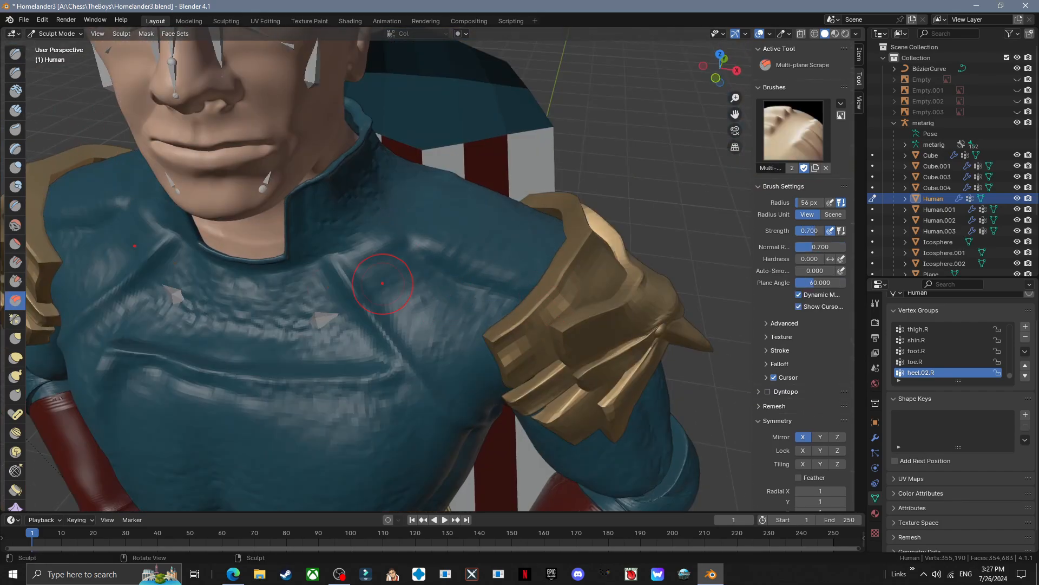
{"action": "mouse_move", "coordinate": [557, 295]}
{"action": "middle_mouse_down"}
{"action": "mouse_move", "coordinate": [413, 222]}
{"action": "mouse_move", "coordinate": [519, 222]}
{"action": "mouse_move", "coordinate": [590, 260]}
{"action": "middle_mouse_up"}
{"action": "scroll", "coordinate": [401, 217], "scroll_direction": "down", "scroll_amount": 3}
{"action": "scroll", "coordinate": [411, 260], "scroll_direction": "up", "scroll_amount": 3}
- Build up the suit's upper back beside the neck with the Draw brush and sharpen it with Multi-plane Scrape
{"action": "left_click", "coordinate": [15, 54]}
{"action": "scroll", "coordinate": [379, 266], "scroll_direction": "down", "scroll_amount": 2}
{"action": "left_click_drag", "start_coordinate": [356, 252], "coordinate": [407, 279]}
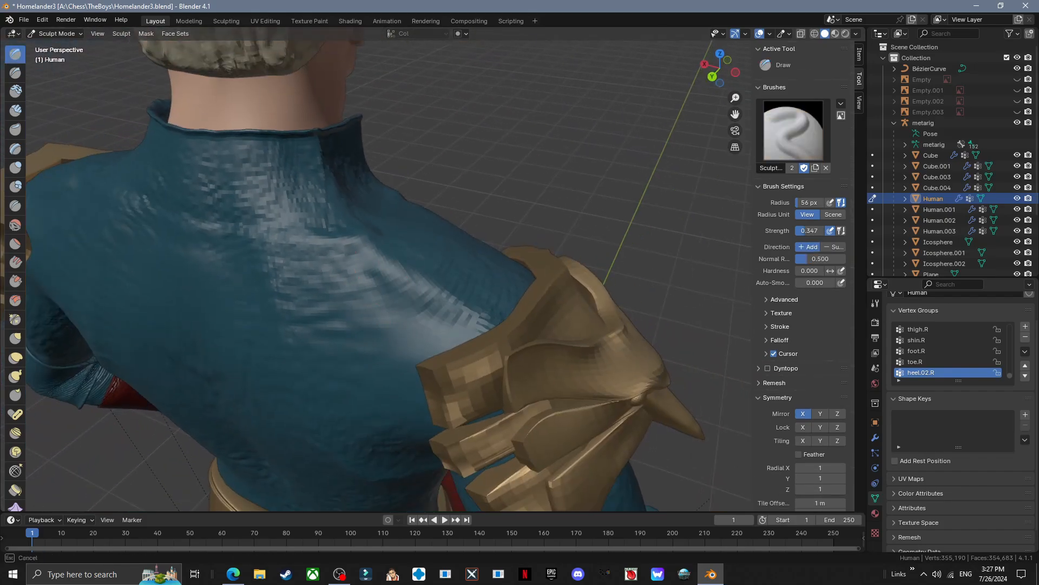
{"action": "left_click", "coordinate": [15, 300]}
{"action": "left_click_drag", "start_coordinate": [352, 250], "coordinate": [398, 276]}
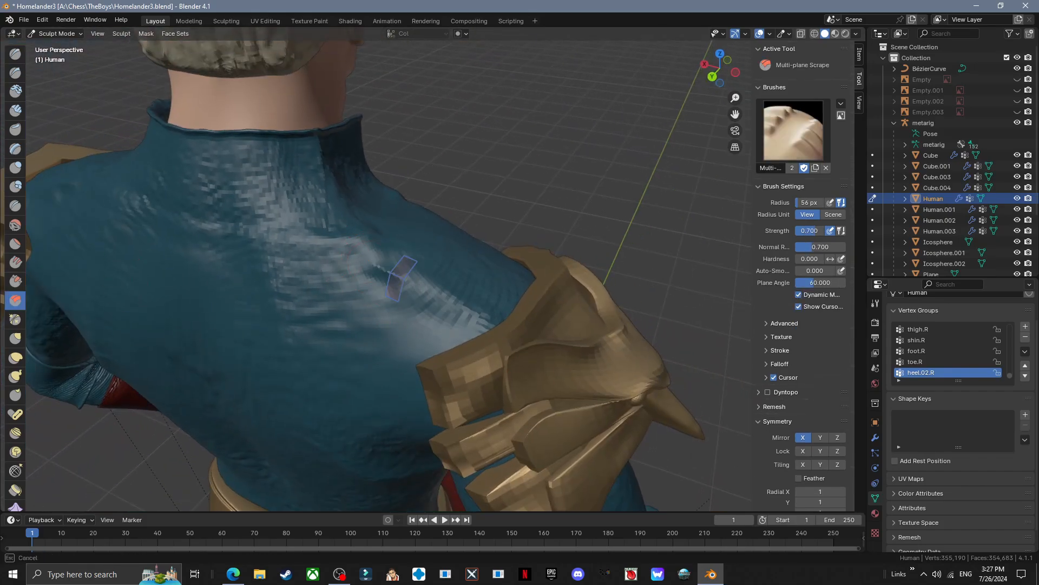
{"action": "scroll", "coordinate": [409, 307], "scroll_direction": "down", "scroll_amount": 6}
{"action": "middle_click_drag", "start_coordinate": [409, 307], "coordinate": [190, 270]}
{"action": "scroll", "coordinate": [512, 239], "scroll_direction": "up", "scroll_amount": 4}
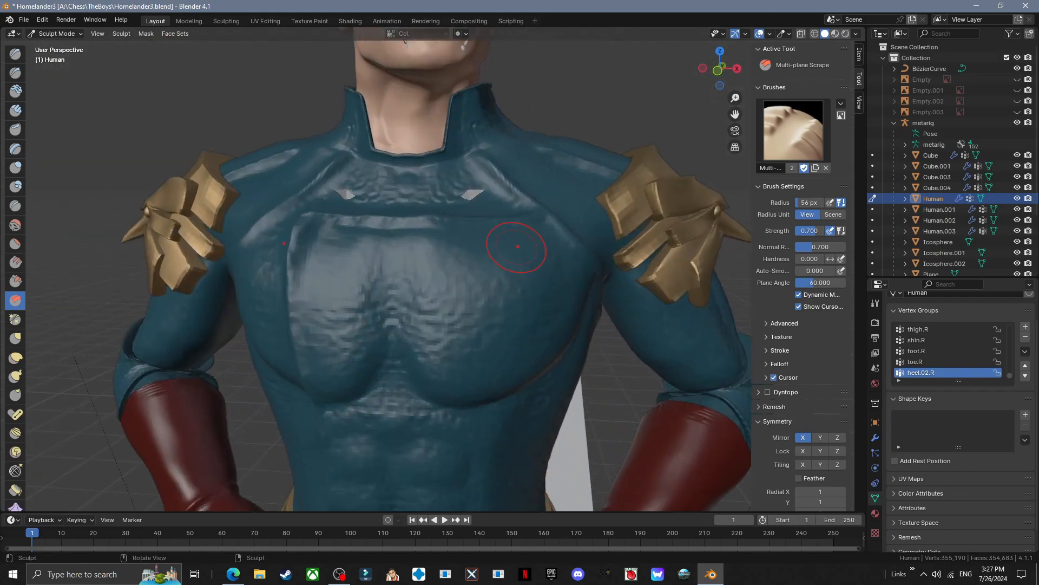
- Activate the Grab brush and adjust the suit's outline while checking the torso and arms from several angles
{"action": "scroll", "coordinate": [513, 239], "scroll_direction": "up", "scroll_amount": 1}
{"action": "mouse_move", "coordinate": [513, 239]}
{"action": "middle_mouse_down"}
{"action": "mouse_move", "coordinate": [504, 281]}
{"action": "mouse_move", "coordinate": [458, 293]}
{"action": "middle_mouse_up"}
{"action": "scroll", "coordinate": [525, 385], "scroll_direction": "down", "scroll_amount": 2}
{"action": "middle_click_drag", "start_coordinate": [303, 347], "coordinate": [339, 281]}
{"action": "scroll", "coordinate": [347, 271], "scroll_direction": "down", "scroll_amount": 1}
{"action": "left_click", "coordinate": [15, 357]}
{"action": "left_click", "coordinate": [15, 338]}
{"action": "scroll", "coordinate": [393, 211], "scroll_direction": "down", "scroll_amount": 1}
{"action": "middle_click_drag", "start_coordinate": [393, 211], "coordinate": [449, 294]}
{"action": "scroll", "coordinate": [406, 216], "scroll_direction": "up", "scroll_amount": 2}
{"action": "scroll", "coordinate": [360, 243], "scroll_direction": "down", "scroll_amount": 1}
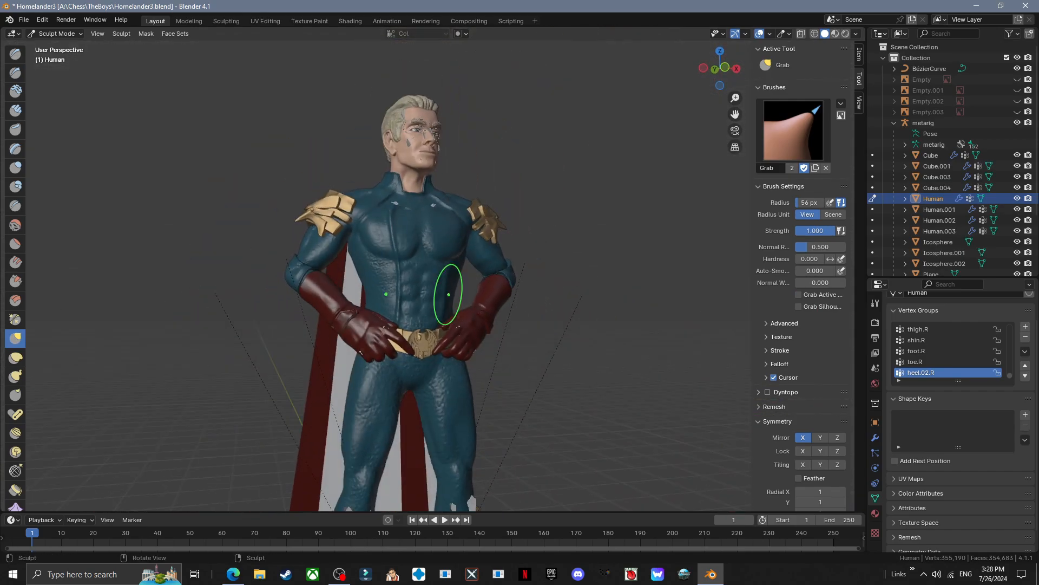
{"action": "middle_click_drag", "start_coordinate": [320, 248], "coordinate": [384, 263], "text": "shift"}
{"action": "scroll", "coordinate": [384, 263], "scroll_direction": "up", "scroll_amount": 3}
{"action": "mouse_move", "coordinate": [387, 255]}
{"action": "middle_mouse_down"}
{"action": "mouse_move", "coordinate": [559, 232]}
{"action": "mouse_move", "coordinate": [390, 222]}
{"action": "mouse_move", "coordinate": [607, 239]}
{"action": "mouse_move", "coordinate": [634, 253]}
{"action": "middle_mouse_up"}
- Select the glove mesh Cube in Sculpt Mode, fit its cuff to the sleeve with Grab and activate Smooth
{"action": "left_click", "coordinate": [56, 33]}
{"action": "left_click", "coordinate": [57, 46]}
{"action": "left_click", "coordinate": [377, 243]}
{"action": "left_click", "coordinate": [59, 69]}
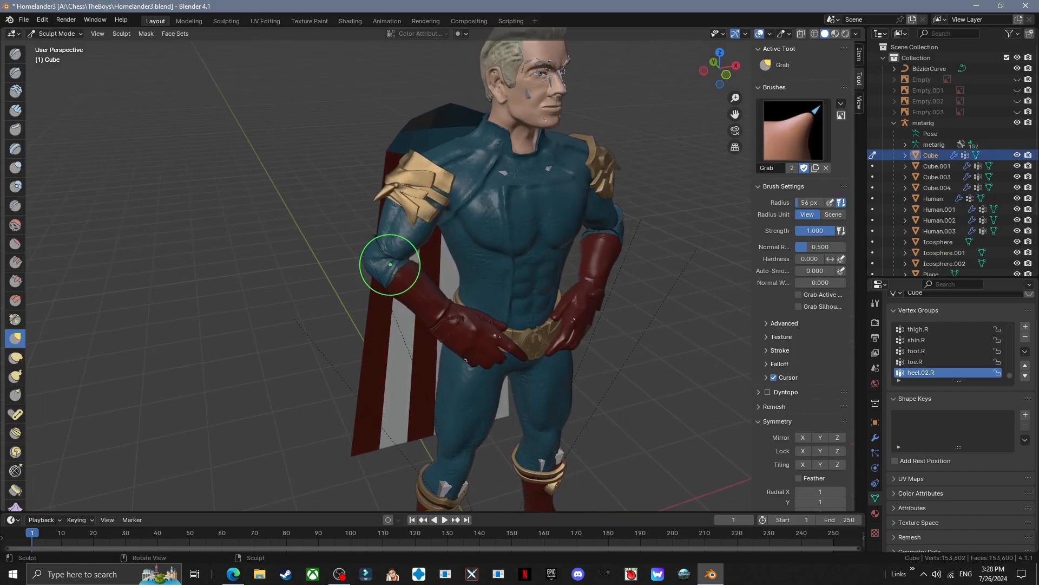
{"action": "mouse_move", "coordinate": [325, 262]}
{"action": "middle_mouse_down"}
{"action": "mouse_move", "coordinate": [465, 257]}
{"action": "mouse_move", "coordinate": [465, 233]}
{"action": "mouse_move", "coordinate": [389, 244]}
{"action": "mouse_move", "coordinate": [471, 249]}
{"action": "mouse_move", "coordinate": [473, 233]}
{"action": "mouse_move", "coordinate": [455, 248]}
{"action": "mouse_move", "coordinate": [412, 255]}
{"action": "middle_mouse_up"}
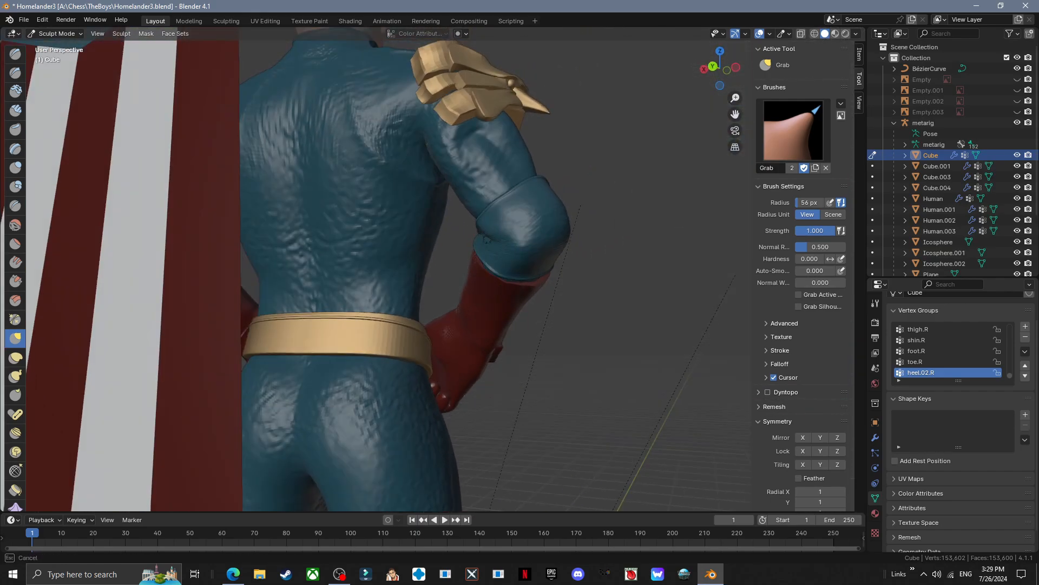
{"action": "mouse_move", "coordinate": [487, 242]}
{"action": "middle_mouse_down"}
{"action": "mouse_move", "coordinate": [271, 258]}
{"action": "mouse_move", "coordinate": [303, 261]}
{"action": "middle_mouse_up"}
{"action": "key", "text": "shift+s"}
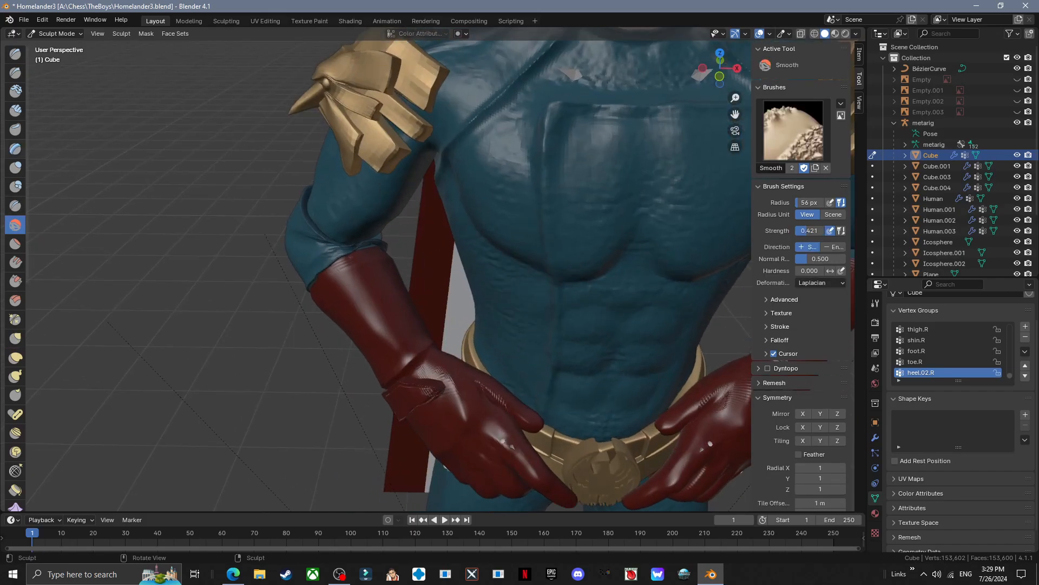
- Switch back to the suit mesh Human, crease the sleeve folds near the elbow and activate the Grab brush
{"action": "left_click", "coordinate": [56, 33]}
{"action": "left_click", "coordinate": [59, 47]}
{"action": "key", "text": "shift+c"}
{"action": "scroll", "coordinate": [529, 301], "scroll_direction": "down", "scroll_amount": 10}
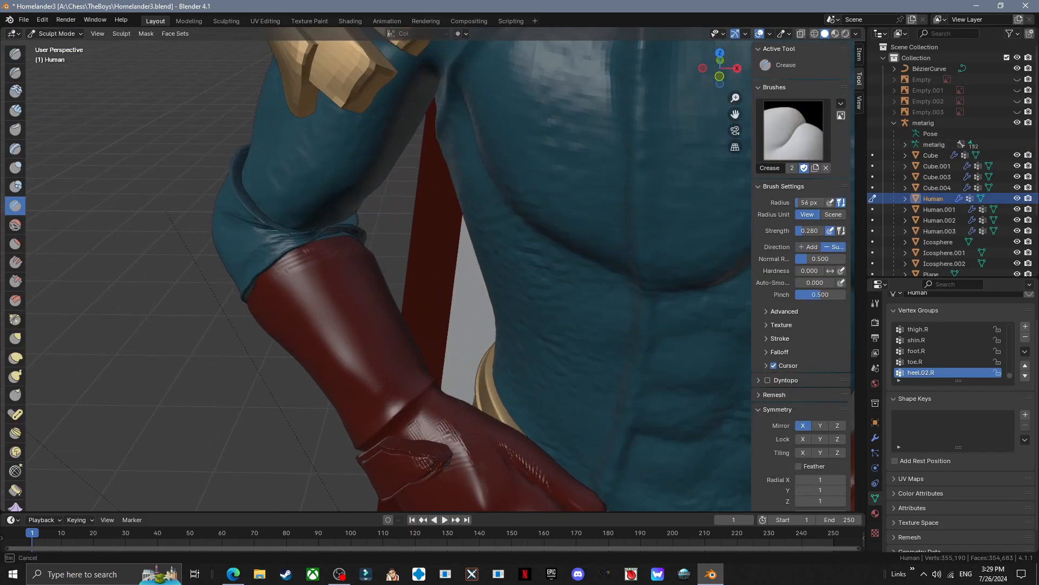
{"action": "scroll", "coordinate": [374, 306], "scroll_direction": "up", "scroll_amount": 3}
{"action": "mouse_move", "coordinate": [411, 309]}
{"action": "middle_mouse_down"}
{"action": "mouse_move", "coordinate": [373, 306]}
{"action": "mouse_move", "coordinate": [382, 315]}
{"action": "mouse_move", "coordinate": [420, 311]}
{"action": "mouse_move", "coordinate": [420, 300]}
{"action": "mouse_move", "coordinate": [387, 302]}
{"action": "middle_mouse_up"}
{"action": "key", "text": "g"}
{"action": "scroll", "coordinate": [381, 315], "scroll_direction": "down", "scroll_amount": 2}
- Select the glove mesh Cube.001 in Sculpt Mode and pull its cuff into the sleeve with a 162 px Grab brush
{"action": "left_click", "coordinate": [57, 34]}
{"action": "left_click", "coordinate": [57, 46]}
{"action": "left_click", "coordinate": [434, 299]}
{"action": "left_click", "coordinate": [56, 33]}
{"action": "left_click", "coordinate": [57, 70]}
{"action": "scroll", "coordinate": [401, 314], "scroll_direction": "down", "scroll_amount": 1}
{"action": "mouse_move", "coordinate": [459, 338]}
{"action": "middle_mouse_down"}
{"action": "mouse_move", "coordinate": [488, 317]}
{"action": "mouse_move", "coordinate": [403, 342]}
{"action": "mouse_move", "coordinate": [379, 325]}
{"action": "mouse_move", "coordinate": [336, 330]}
{"action": "mouse_move", "coordinate": [360, 339]}
{"action": "middle_mouse_up"}
{"action": "scroll", "coordinate": [475, 325], "scroll_direction": "up", "scroll_amount": 4}
{"action": "scroll", "coordinate": [401, 346], "scroll_direction": "up", "scroll_amount": 2}
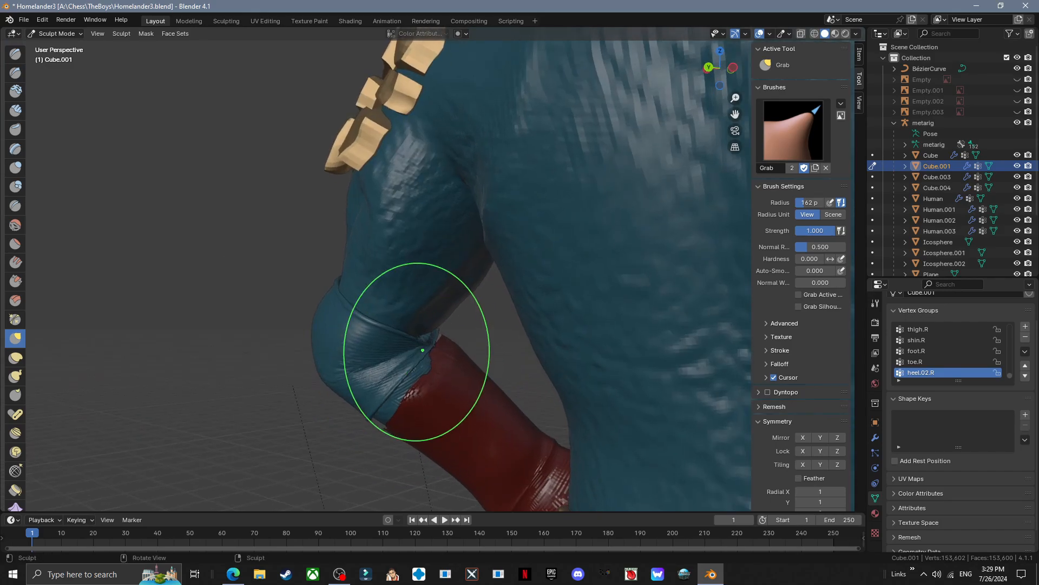
{"action": "scroll", "coordinate": [423, 350], "scroll_direction": "up", "scroll_amount": 3}
{"action": "scroll", "coordinate": [428, 417], "scroll_direction": "down", "scroll_amount": 3}
{"action": "middle_click_drag", "start_coordinate": [428, 412], "coordinate": [503, 373]}
{"action": "scroll", "coordinate": [544, 383], "scroll_direction": "down", "scroll_amount": 3}
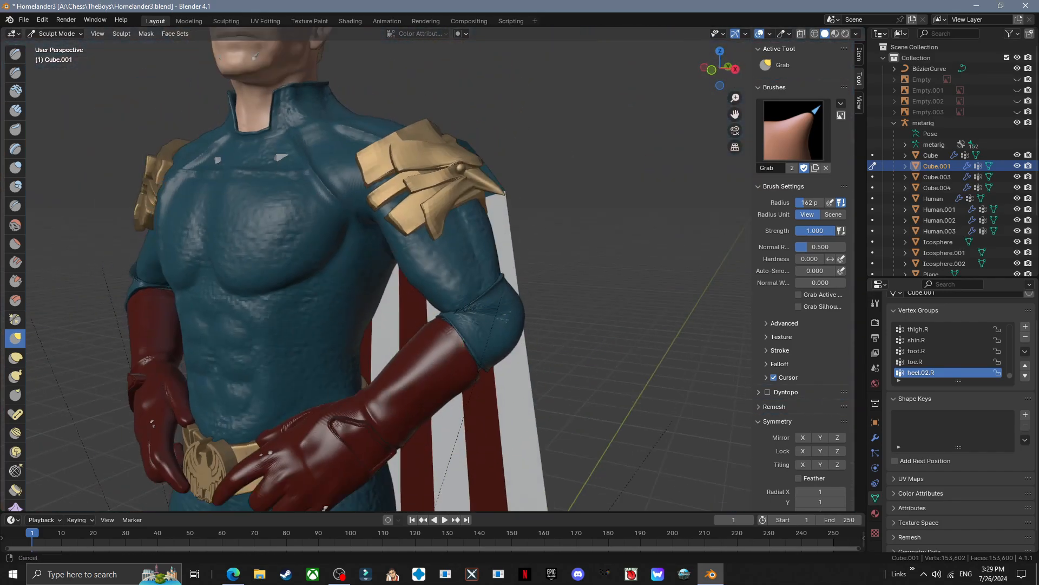
- Smooth the reshaped cuff of the glove Cube.001 with the Smooth brush
{"action": "key", "text": "shift+s"}
{"action": "scroll", "coordinate": [425, 296], "scroll_direction": "down", "scroll_amount": 3}
{"action": "mouse_move", "coordinate": [476, 318]}
{"action": "middle_mouse_down"}
{"action": "mouse_move", "coordinate": [383, 330]}
{"action": "mouse_move", "coordinate": [360, 301]}
{"action": "mouse_move", "coordinate": [430, 352]}
{"action": "mouse_move", "coordinate": [455, 347]}
{"action": "middle_mouse_up"}
- Return to Object Mode, select the suit mesh Human and put it in Sculpt Mode
{"action": "left_click", "coordinate": [57, 34]}
{"action": "left_click", "coordinate": [58, 44]}
{"action": "left_click", "coordinate": [585, 260]}
{"action": "scroll", "coordinate": [585, 260], "scroll_direction": "down", "scroll_amount": 5}
{"action": "mouse_move", "coordinate": [585, 260]}
{"action": "middle_mouse_down"}
{"action": "mouse_move", "coordinate": [593, 225]}
{"action": "mouse_move", "coordinate": [571, 261]}
{"action": "middle_mouse_up"}
{"action": "scroll", "coordinate": [458, 337], "scroll_direction": "up", "scroll_amount": 3}
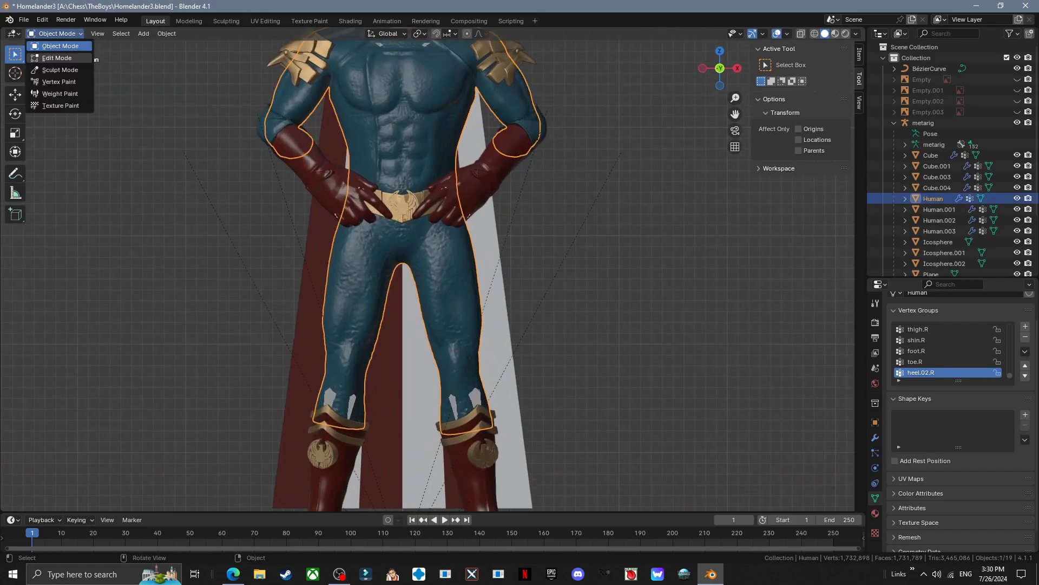
{"action": "left_click", "coordinate": [60, 70]}
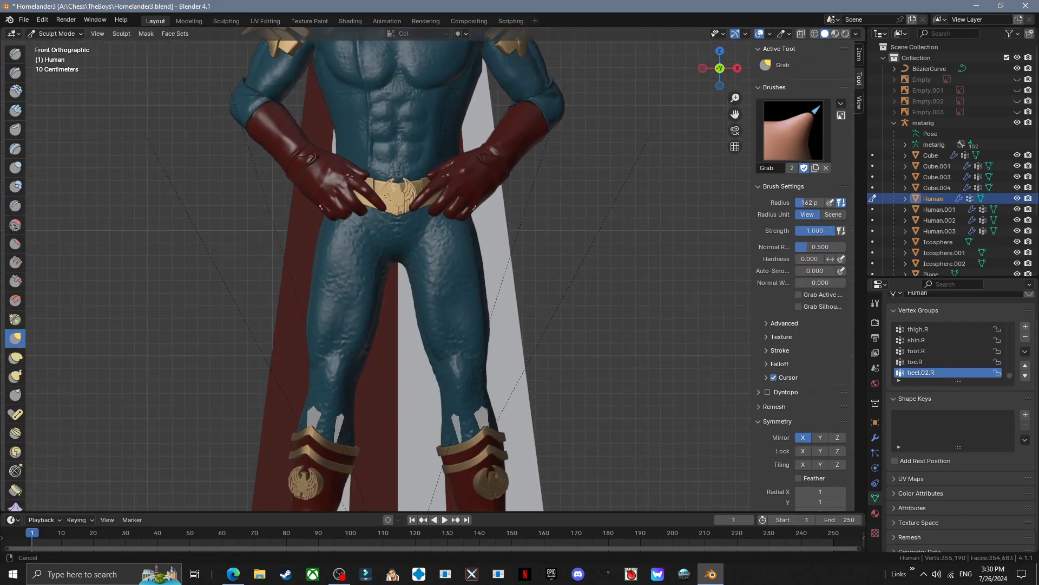
- Examine the suit's crotch, hips, thighs and back from all sides and compare them with the full figure
{"action": "middle_click_drag", "start_coordinate": [433, 303], "coordinate": [476, 322]}
{"action": "mouse_move", "coordinate": [255, 178]}
{"action": "middle_mouse_down"}
{"action": "mouse_move", "coordinate": [469, 169]}
{"action": "mouse_move", "coordinate": [401, 127]}
{"action": "mouse_move", "coordinate": [420, 173]}
{"action": "mouse_move", "coordinate": [360, 163]}
{"action": "middle_mouse_up"}
{"action": "scroll", "coordinate": [470, 170], "scroll_direction": "down", "scroll_amount": 5}
{"action": "scroll", "coordinate": [419, 173], "scroll_direction": "up", "scroll_amount": 5}
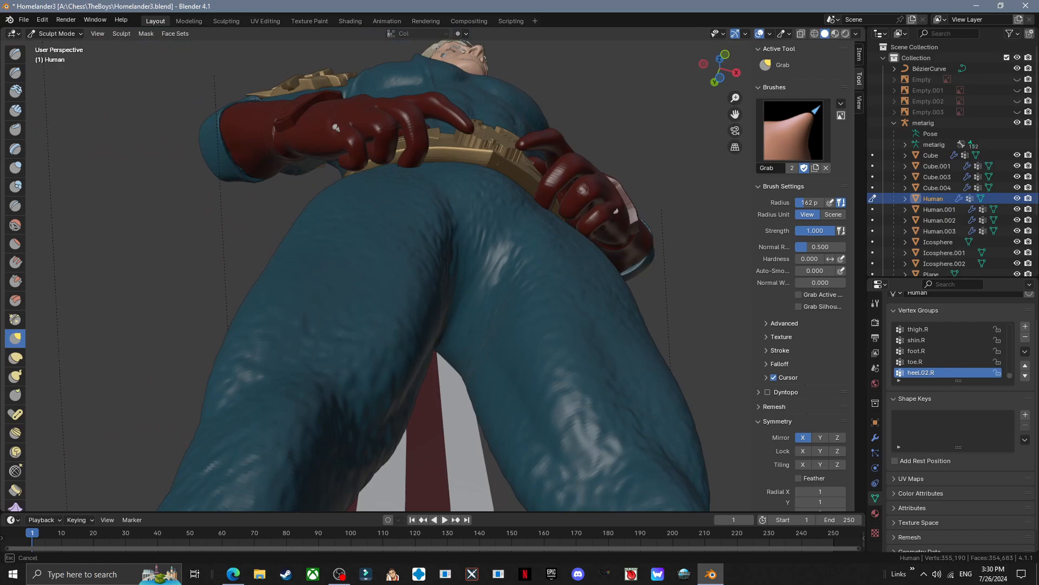
{"action": "mouse_move", "coordinate": [270, 216]}
{"action": "middle_mouse_down"}
{"action": "mouse_move", "coordinate": [383, 225]}
{"action": "mouse_move", "coordinate": [420, 259]}
{"action": "middle_mouse_up"}
{"action": "scroll", "coordinate": [382, 225], "scroll_direction": "down", "scroll_amount": 3}
{"action": "scroll", "coordinate": [346, 173], "scroll_direction": "up", "scroll_amount": 3}
{"action": "middle_click_drag", "start_coordinate": [338, 166], "coordinate": [364, 184]}
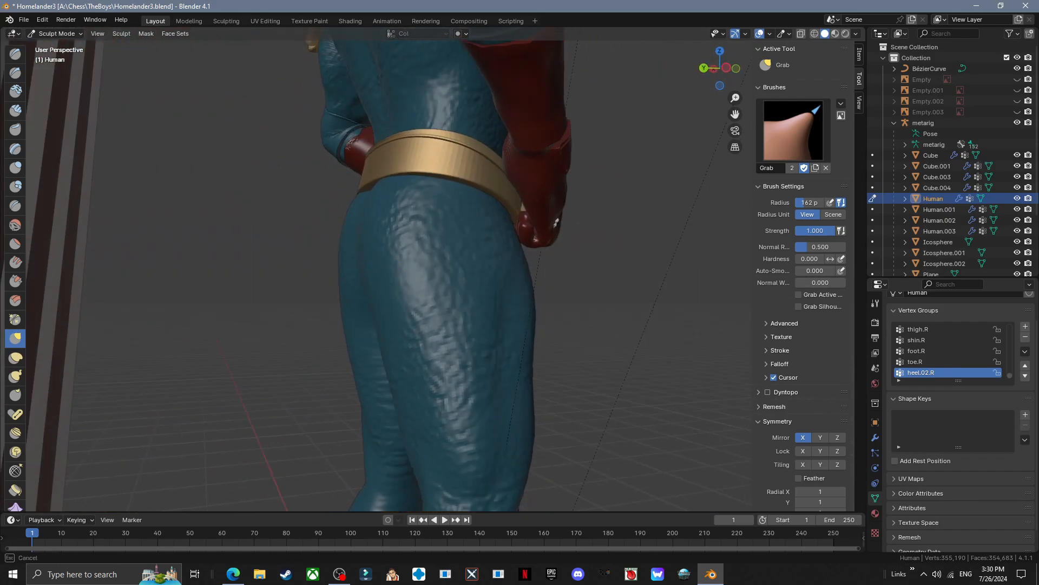
{"action": "scroll", "coordinate": [364, 217], "scroll_direction": "down", "scroll_amount": 1}
{"action": "middle_click_drag", "start_coordinate": [341, 287], "coordinate": [395, 286]}
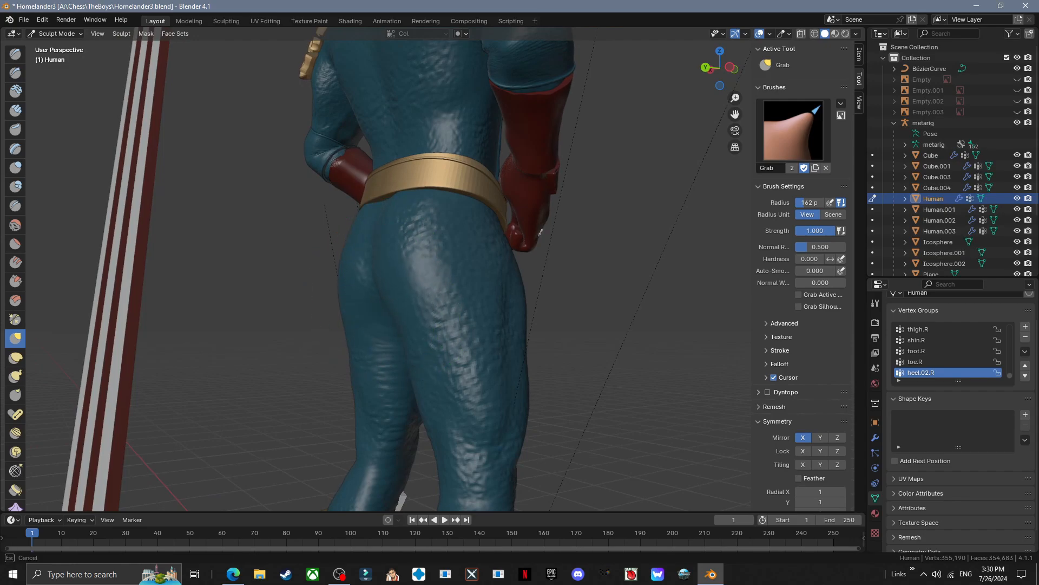
{"action": "mouse_move", "coordinate": [349, 222]}
{"action": "middle_mouse_down"}
{"action": "mouse_move", "coordinate": [417, 162]}
{"action": "mouse_move", "coordinate": [500, 214]}
{"action": "mouse_move", "coordinate": [417, 214]}
{"action": "middle_mouse_up"}
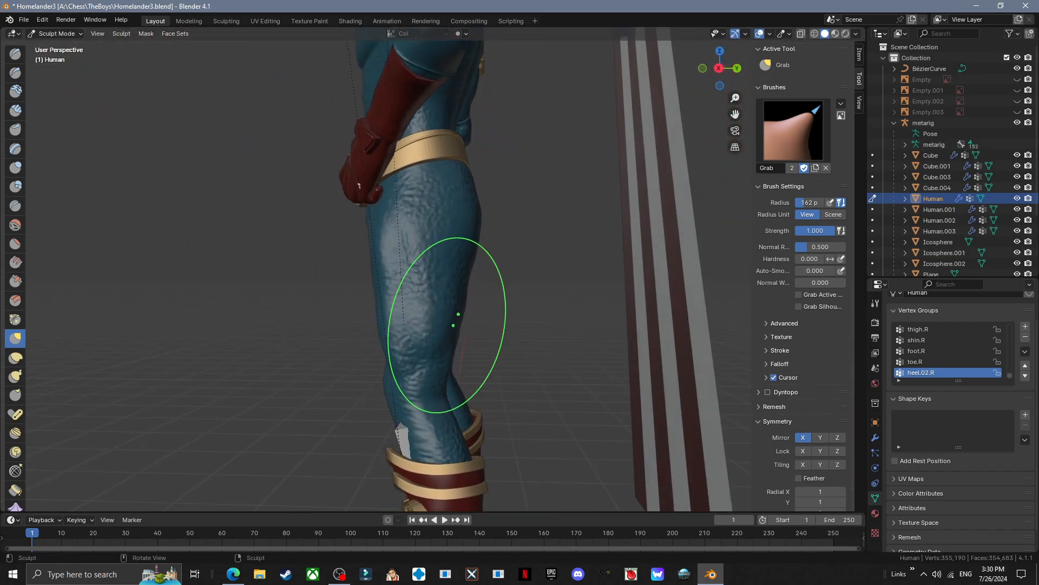
{"action": "middle_click_drag", "start_coordinate": [433, 308], "coordinate": [557, 316]}
{"action": "scroll", "coordinate": [557, 316], "scroll_direction": "down", "scroll_amount": 1}
{"action": "mouse_move", "coordinate": [395, 190]}
{"action": "middle_mouse_down"}
{"action": "mouse_move", "coordinate": [568, 179]}
{"action": "mouse_move", "coordinate": [534, 171]}
{"action": "middle_mouse_up"}
{"action": "scroll", "coordinate": [534, 171], "scroll_direction": "down", "scroll_amount": 1}
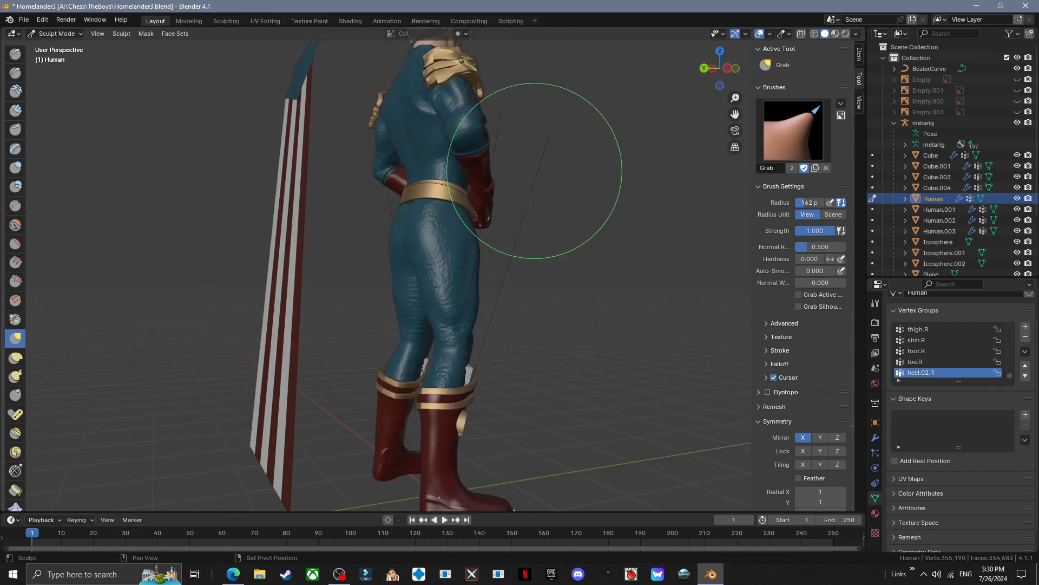
{"action": "scroll", "coordinate": [520, 227], "scroll_direction": "down", "scroll_amount": 1}
{"action": "mouse_move", "coordinate": [519, 227]}
{"action": "middle_mouse_down"}
{"action": "mouse_move", "coordinate": [401, 225]}
{"action": "mouse_move", "coordinate": [520, 231]}
{"action": "middle_mouse_up"}
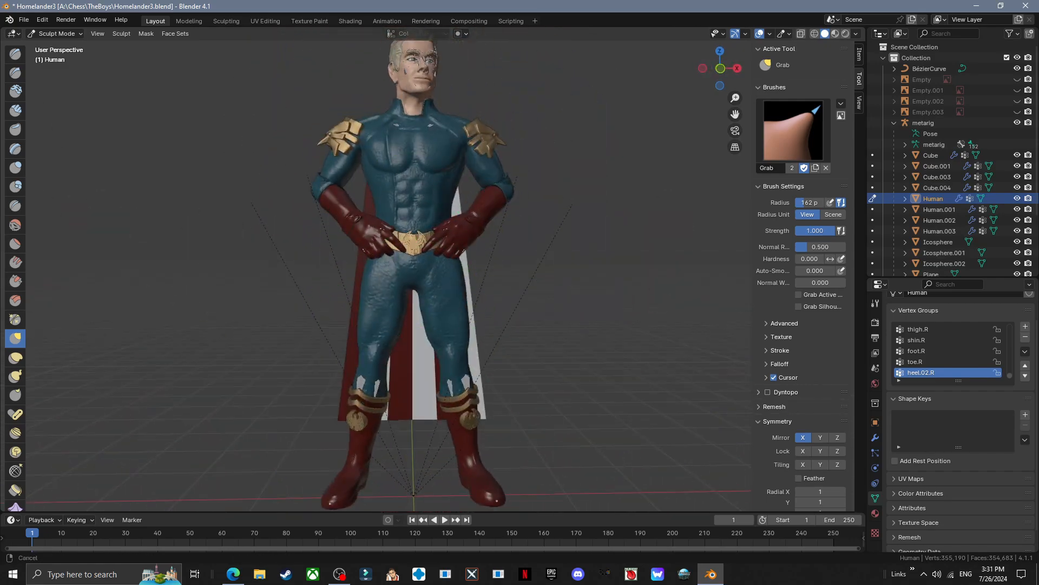
- Select the cape Plane.006 in Object Mode and extrude its whole mesh in Edit Mode
{"action": "left_click", "coordinate": [60, 46]}
{"action": "middle_click_drag", "start_coordinate": [434, 271], "coordinate": [460, 281]}
{"action": "scroll", "coordinate": [434, 270], "scroll_direction": "up", "scroll_amount": 6}
{"action": "scroll", "coordinate": [379, 271], "scroll_direction": "down", "scroll_amount": 2}
{"action": "left_click", "coordinate": [525, 303]}
{"action": "middle_click_drag", "start_coordinate": [525, 303], "coordinate": [422, 368]}
{"action": "key", "text": "Tab"}
{"action": "key", "text": "a"}
{"action": "key", "text": "e"}
{"action": "left_click", "coordinate": [433, 319]}
{"action": "key", "text": "Tab"}
- Move the cape about 1.1 m along the negative global Y axis, against the character's back
{"action": "key", "text": "g"}
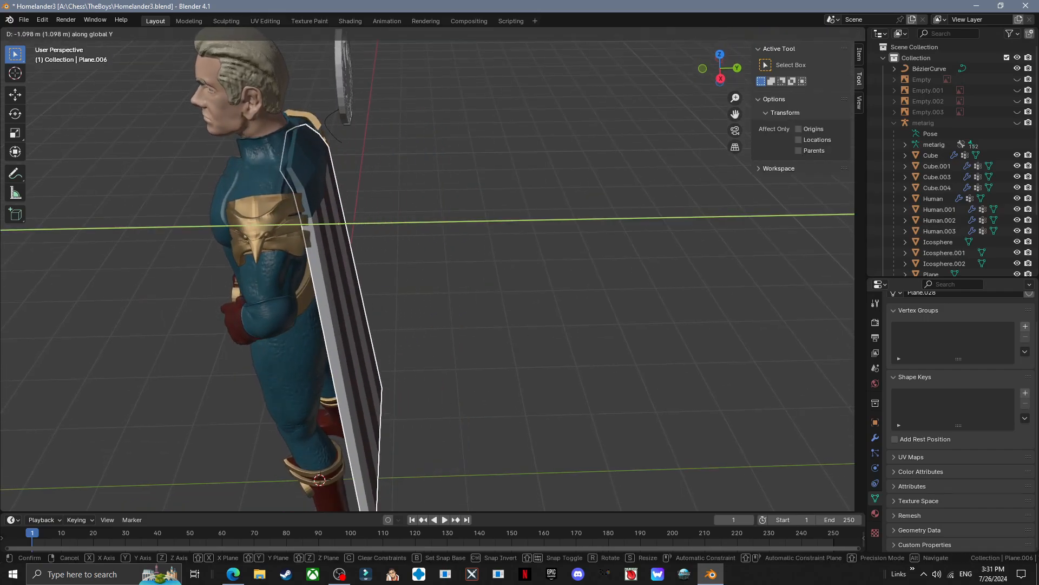
{"action": "left_click", "coordinate": [320, 479]}
{"action": "middle_click_drag", "start_coordinate": [320, 479], "coordinate": [574, 451]}
{"action": "key", "text": "Tab"}
{"action": "key", "text": "Tab"}
- Select the vertices at the cape's white-striped hem corner and reposition them with Smooth proportional editing
{"action": "middle_click_drag", "start_coordinate": [433, 350], "coordinate": [324, 352]}
{"action": "key", "text": "1"}
{"action": "left_click_drag", "start_coordinate": [324, 353], "coordinate": [387, 414]}
{"action": "middle_click_drag", "start_coordinate": [387, 414], "coordinate": [476, 335]}
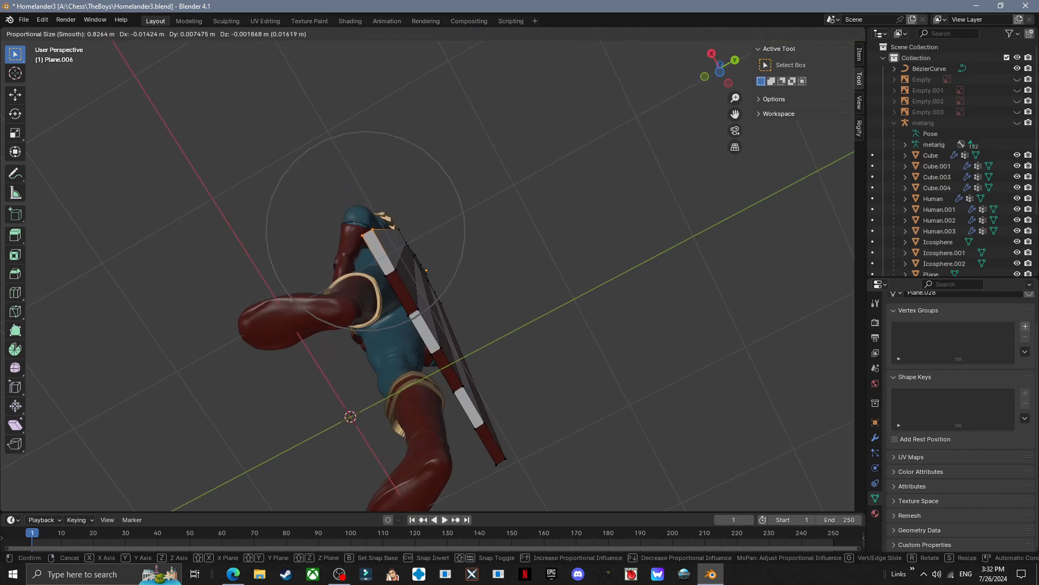
{"action": "key", "text": "Return"}
{"action": "key", "text": "Return"}
{"action": "middle_click_drag", "start_coordinate": [465, 243], "coordinate": [395, 304]}
- Rotate the white-striped hem vertices with proportional size 1.100, ending with a move of X -0.12014 m, Y 0.13526 m, Z 0.067078 m
{"action": "left_click_drag", "start_coordinate": [297, 330], "coordinate": [391, 391]}
{"action": "key", "text": "r"}
{"action": "key", "text": "Return"}
{"action": "key", "text": "g"}
{"action": "mouse_move", "coordinate": [391, 391]}
{"action": "middle_mouse_down"}
{"action": "mouse_move", "coordinate": [401, 304]}
{"action": "mouse_move", "coordinate": [358, 396]}
{"action": "mouse_move", "coordinate": [379, 385]}
{"action": "middle_mouse_up"}
{"action": "key", "text": "Return"}
{"action": "key", "text": "r"}
{"action": "key", "text": "Return"}
{"action": "key", "text": "g"}
{"action": "key", "text": "Return"}
{"action": "mouse_move", "coordinate": [379, 346]}
{"action": "middle_mouse_down"}
{"action": "mouse_move", "coordinate": [460, 347]}
{"action": "mouse_move", "coordinate": [379, 346]}
{"action": "middle_mouse_up"}
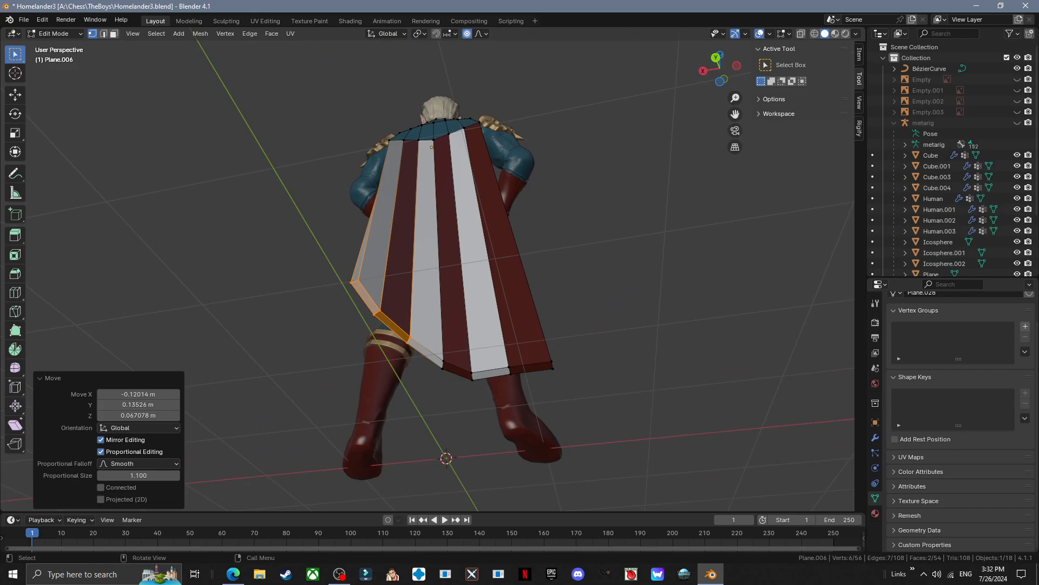
- Add the neighbouring hem vertices to the selection, then rotate and move that part of the cape's hem
{"action": "left_click_drag", "start_coordinate": [427, 331], "coordinate": [458, 364], "text": "shift"}
{"action": "middle_click_drag", "start_coordinate": [457, 364], "coordinate": [460, 271]}
{"action": "key", "text": "r"}
{"action": "key", "text": "Return"}
{"action": "key", "text": "g"}
{"action": "key", "text": "Return"}
- Select the hem vertices at the opposite, red-striped corner of the cape, then rotate and move them
{"action": "left_click_drag", "start_coordinate": [512, 292], "coordinate": [612, 353]}
{"action": "key", "text": "r"}
{"action": "key", "text": "Return"}
{"action": "key", "text": "g"}
{"action": "key", "text": "Return"}
{"action": "key", "text": "r"}
{"action": "key", "text": "Return"}
{"action": "middle_click_drag", "start_coordinate": [563, 303], "coordinate": [492, 395]}
- Add an edge loop across the cape's middle, rotate the hem vertices -14.2° and move them X -0.3673 m, Y 0.40999 m, Z 0.20878 m
{"action": "left_click", "coordinate": [440, 278]}
{"action": "middle_click_drag", "start_coordinate": [440, 277], "coordinate": [558, 292]}
{"action": "left_click_drag", "start_coordinate": [427, 346], "coordinate": [536, 392]}
{"action": "middle_click_drag", "start_coordinate": [536, 392], "coordinate": [601, 374]}
{"action": "key", "text": "r"}
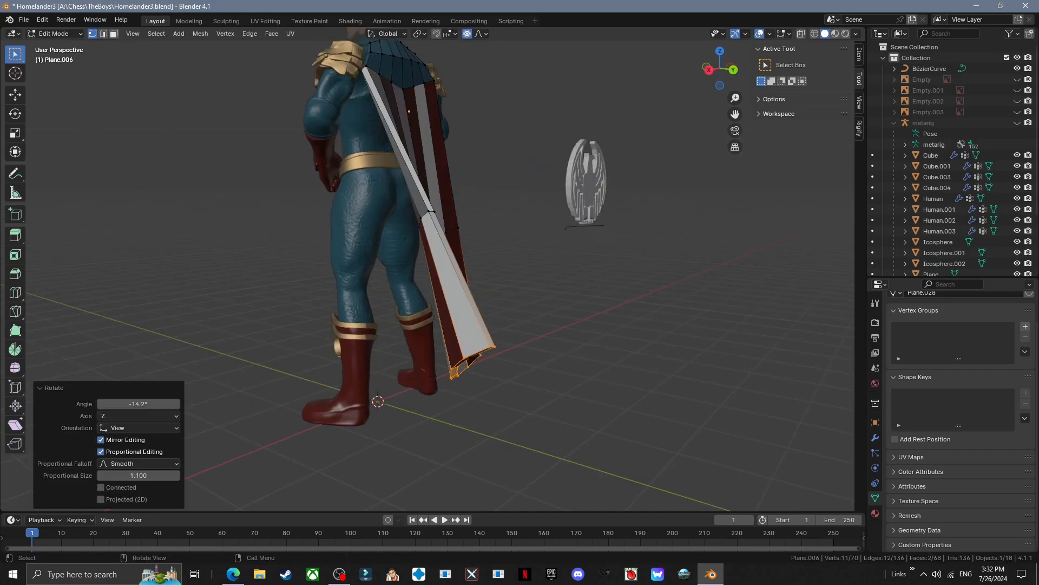
{"action": "key", "text": "g"}
{"action": "left_click", "coordinate": [520, 357]}
{"action": "middle_click_drag", "start_coordinate": [520, 357], "coordinate": [373, 352]}
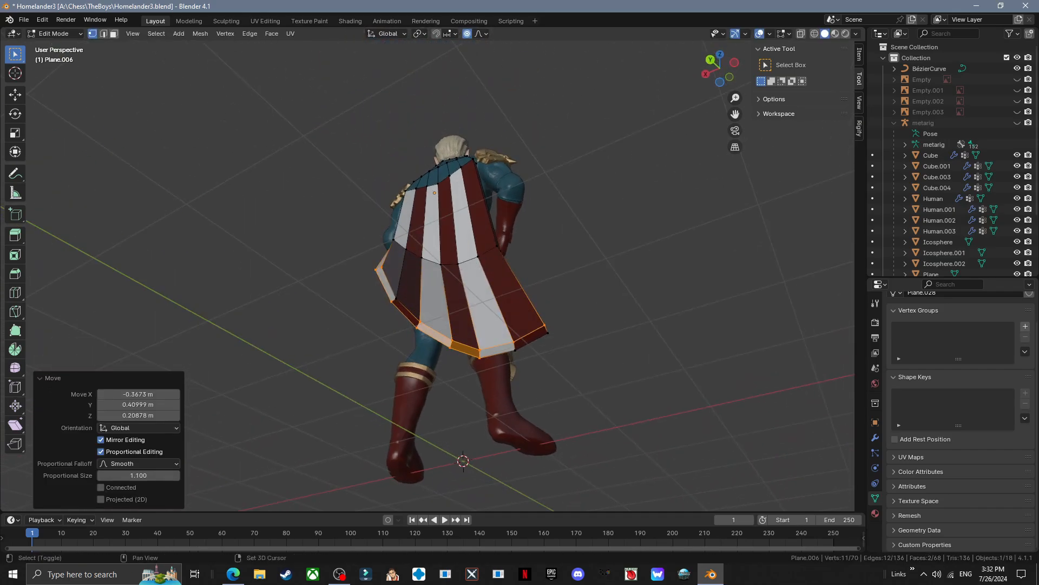
- Move the vertices on each side of the second stripe to shape a fold in the lower cape
{"action": "left_click_drag", "start_coordinate": [407, 315], "coordinate": [428, 336]}
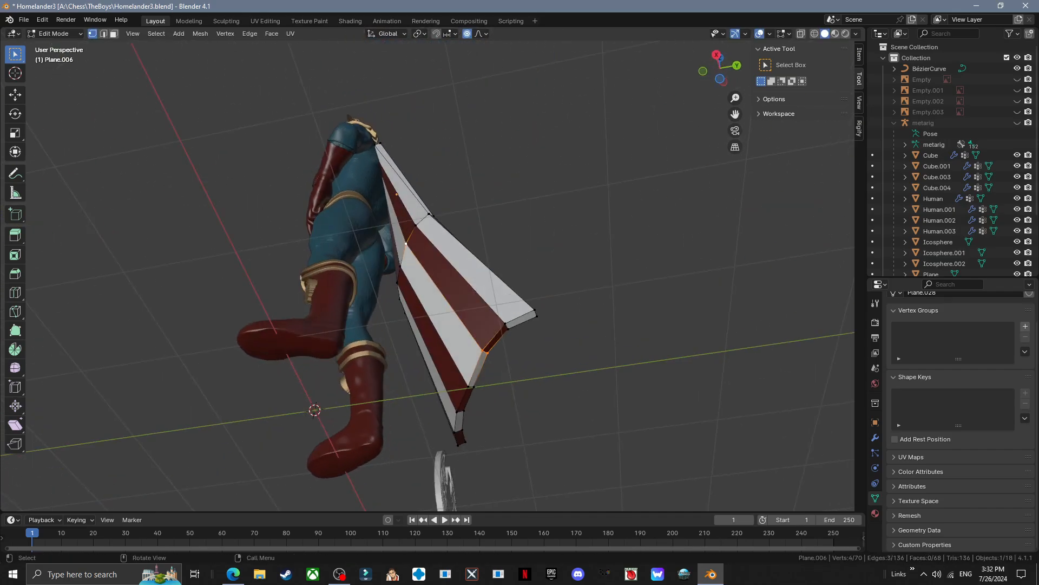
{"action": "middle_click_drag", "start_coordinate": [520, 346], "coordinate": [425, 385]}
{"action": "key", "text": "g"}
{"action": "left_click", "coordinate": [417, 347]}
{"action": "left_click_drag", "start_coordinate": [342, 339], "coordinate": [368, 364]}
{"action": "middle_click_drag", "start_coordinate": [379, 346], "coordinate": [406, 374]}
{"action": "left_click", "coordinate": [400, 279]}
{"action": "key", "text": "g"}
{"action": "left_click", "coordinate": [379, 308]}
- Rotate the lower corner edge of the outer white stripe -24.7° and move it outward to open the fold
{"action": "left_click_drag", "start_coordinate": [343, 333], "coordinate": [371, 360]}
{"action": "key", "text": "r"}
{"action": "left_click", "coordinate": [360, 344]}
{"action": "key", "text": "g"}
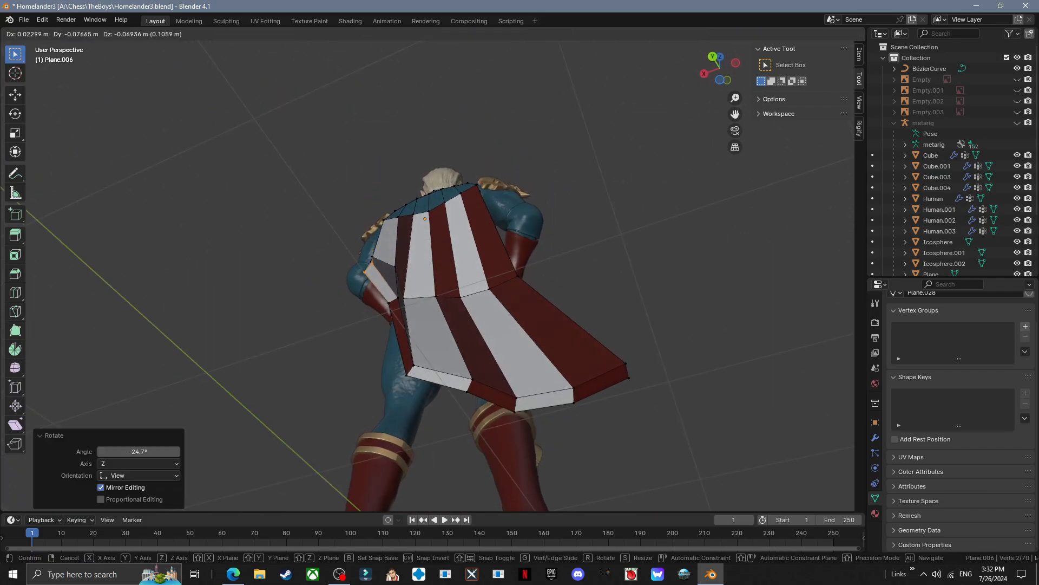
{"action": "left_click", "coordinate": [404, 205]}
{"action": "key", "text": "g"}
{"action": "left_click", "coordinate": [400, 217]}
{"action": "middle_click_drag", "start_coordinate": [401, 216], "coordinate": [411, 258]}
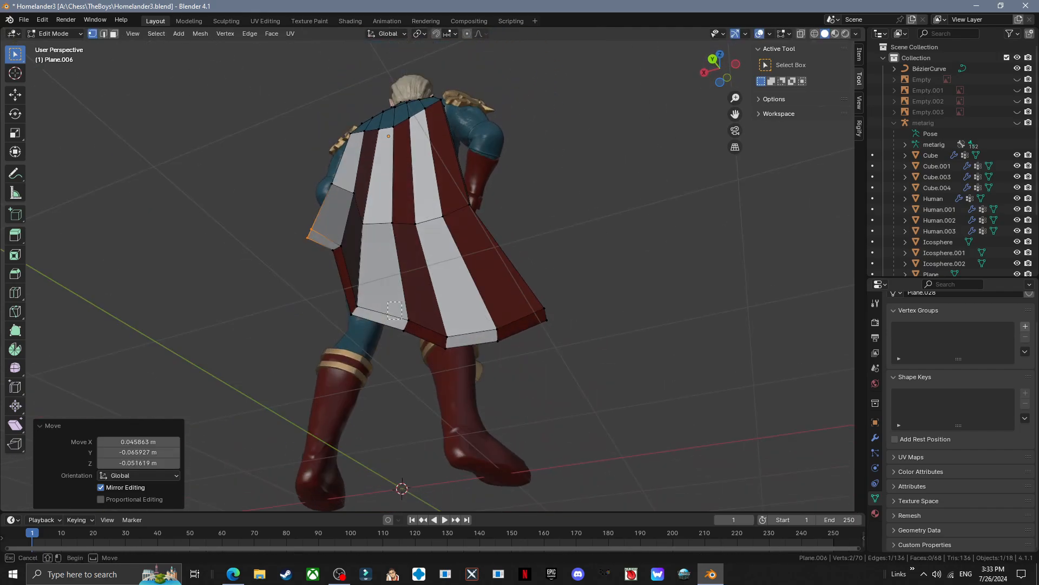
- Select the hem and mid-cape vertices between the third and fourth stripes and move them backward into a fold
{"action": "left_click_drag", "start_coordinate": [394, 309], "coordinate": [422, 341]}
{"action": "left_click", "coordinate": [393, 223], "text": "shift"}
{"action": "middle_click_drag", "start_coordinate": [393, 223], "coordinate": [515, 209]}
{"action": "left_click", "coordinate": [450, 211], "text": "shift"}
{"action": "middle_click_drag", "start_coordinate": [449, 211], "coordinate": [373, 212]}
{"action": "key", "text": "g"}
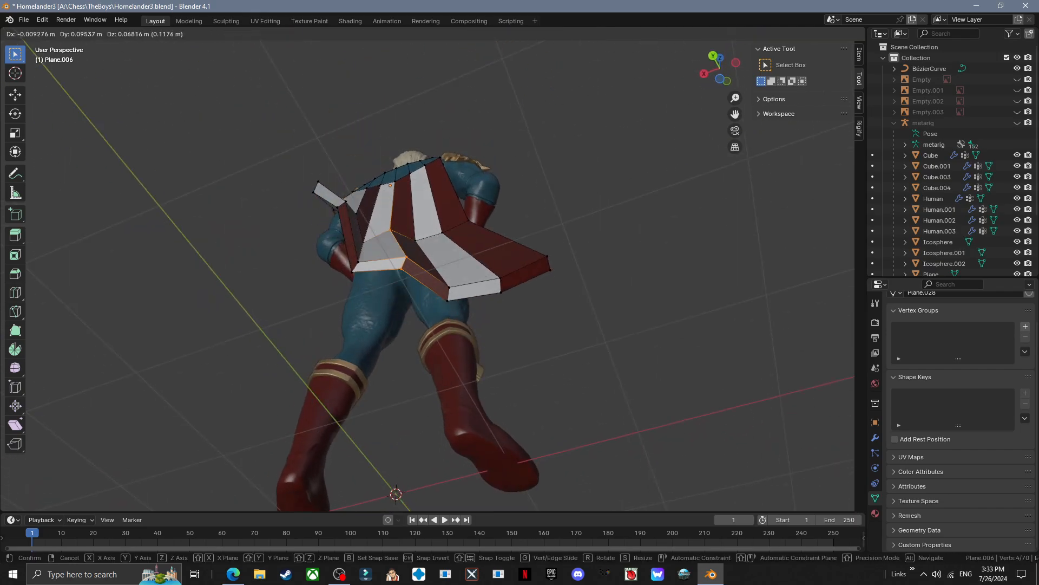
{"action": "left_click", "coordinate": [401, 216]}
- Select the hem vertices between the fourth and fifth stripes, then move and rotate them to shape the fold
{"action": "left_click_drag", "start_coordinate": [435, 283], "coordinate": [461, 316]}
{"action": "middle_click_drag", "start_coordinate": [422, 254], "coordinate": [477, 276]}
{"action": "key", "text": "g"}
{"action": "left_click", "coordinate": [427, 243]}
{"action": "key", "text": "r"}
{"action": "left_click", "coordinate": [487, 319]}
{"action": "key", "text": "r"}
{"action": "left_click", "coordinate": [600, 265]}
- Select the vertices between the fifth white stripe and the outer red stripe, then move and rotate them to vary the folds
{"action": "left_click_drag", "start_coordinate": [412, 373], "coordinate": [444, 406]}
{"action": "middle_click_drag", "start_coordinate": [423, 195], "coordinate": [552, 162]}
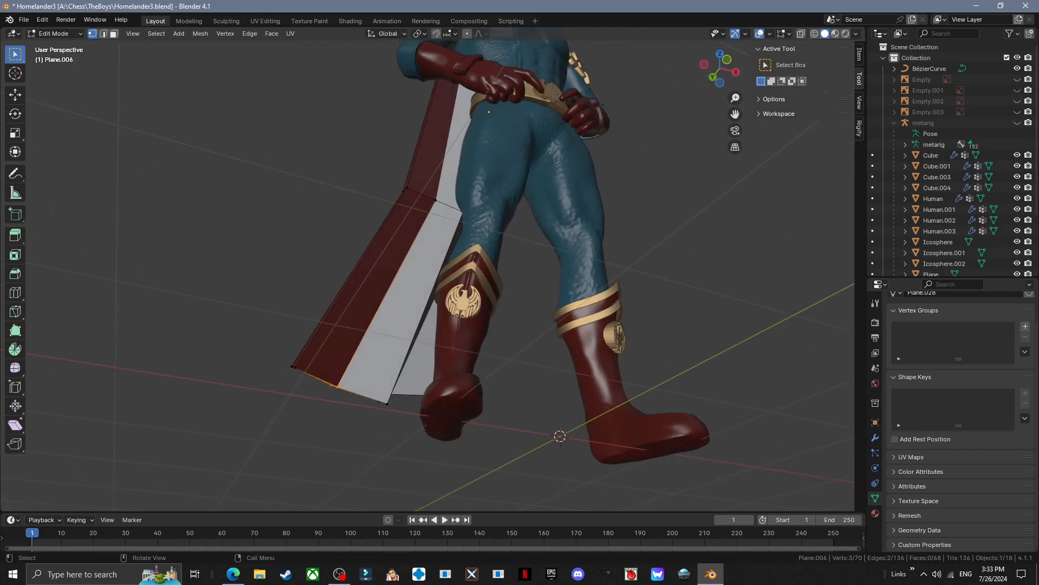
{"action": "left_click", "coordinate": [455, 111], "text": "shift"}
{"action": "middle_click_drag", "start_coordinate": [455, 111], "coordinate": [411, 65]}
{"action": "key", "text": "g"}
{"action": "left_click", "coordinate": [434, 109]}
{"action": "key", "text": "r"}
{"action": "middle_click_drag", "start_coordinate": [433, 108], "coordinate": [588, 222]}
{"action": "left_click", "coordinate": [618, 216]}
{"action": "key", "text": "r"}
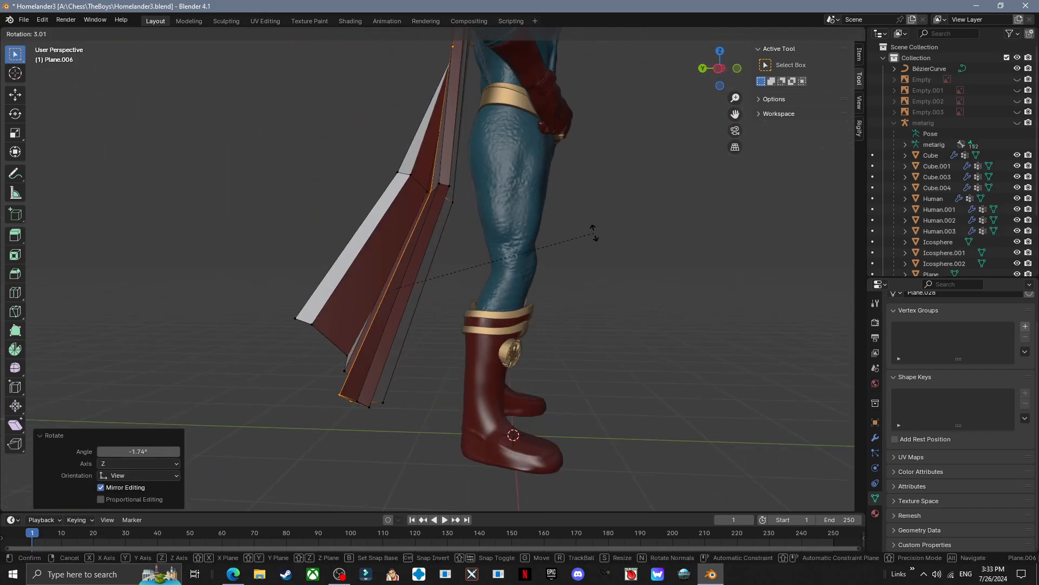
{"action": "left_click", "coordinate": [593, 233]}
- Add more hem vertices to the selection, rotate them to finish the cape's folds, and clear the selection
{"action": "left_click_drag", "start_coordinate": [452, 363], "coordinate": [490, 396], "text": "shift"}
{"action": "key", "text": "r"}
{"action": "middle_click_drag", "start_coordinate": [490, 379], "coordinate": [519, 227]}
{"action": "left_click", "coordinate": [627, 304]}
{"action": "left_click", "coordinate": [595, 260]}
{"action": "scroll", "coordinate": [596, 260], "scroll_direction": "down", "scroll_amount": 2}
{"action": "middle_click_drag", "start_coordinate": [595, 260], "coordinate": [569, 249]}
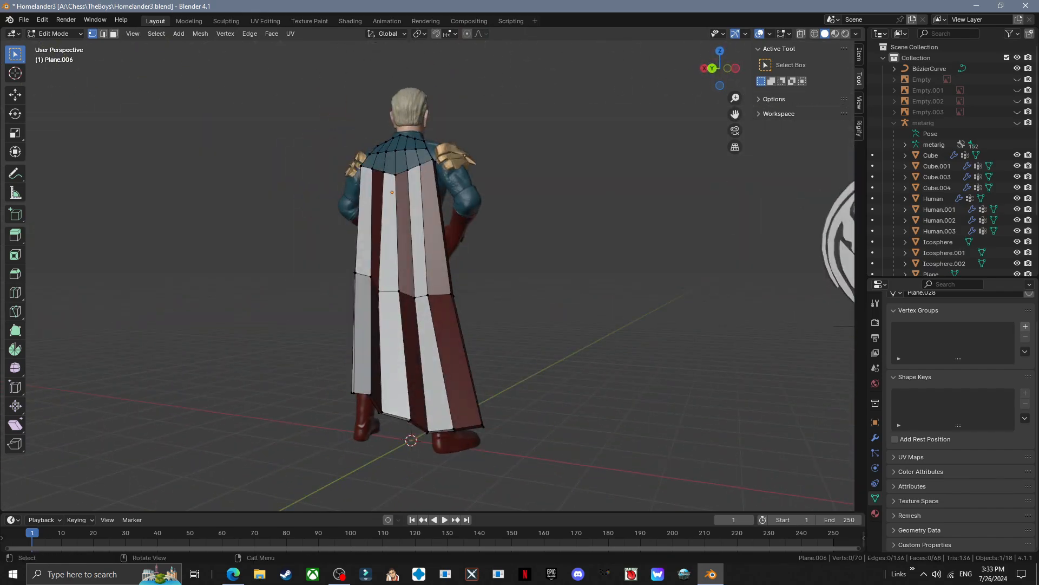
- Select the blue faces of the cape's upper back panel in face select mode
{"action": "key", "text": "Tab"}
{"action": "middle_click_drag", "start_coordinate": [487, 255], "coordinate": [531, 282]}
{"action": "scroll", "coordinate": [411, 163], "scroll_direction": "up", "scroll_amount": 5}
{"action": "scroll", "coordinate": [542, 233], "scroll_direction": "up", "scroll_amount": 3}
{"action": "key", "text": "Tab"}
{"action": "key", "text": "3"}
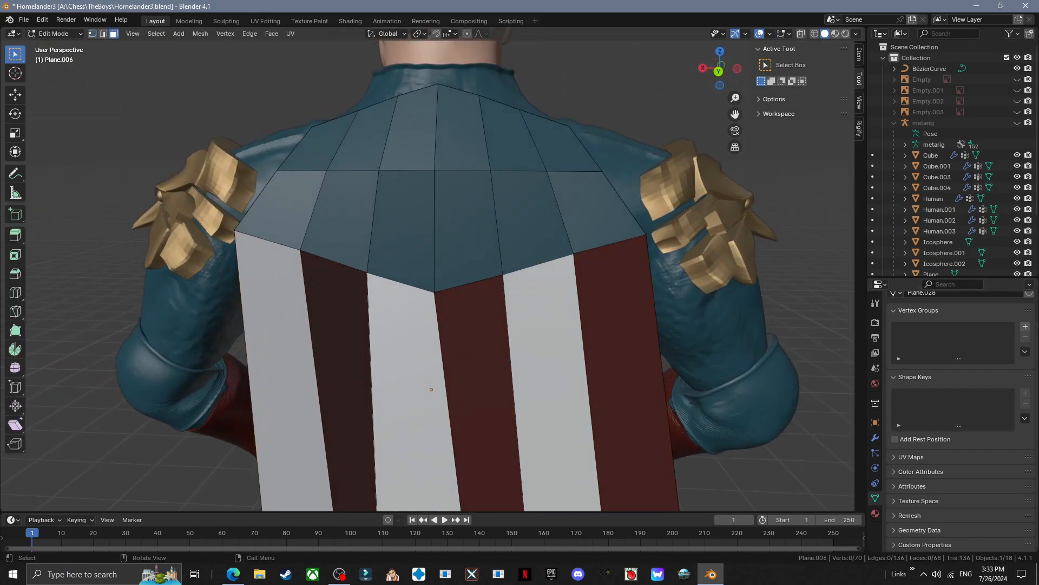
{"action": "left_click_drag", "start_coordinate": [298, 146], "coordinate": [585, 200]}
{"action": "middle_click_drag", "start_coordinate": [568, 216], "coordinate": [443, 219]}
- Try extruding the blue panel faces twice, scaling them to 0.960 and 0.976
{"action": "key", "text": "e"}
{"action": "left_click", "coordinate": [444, 216]}
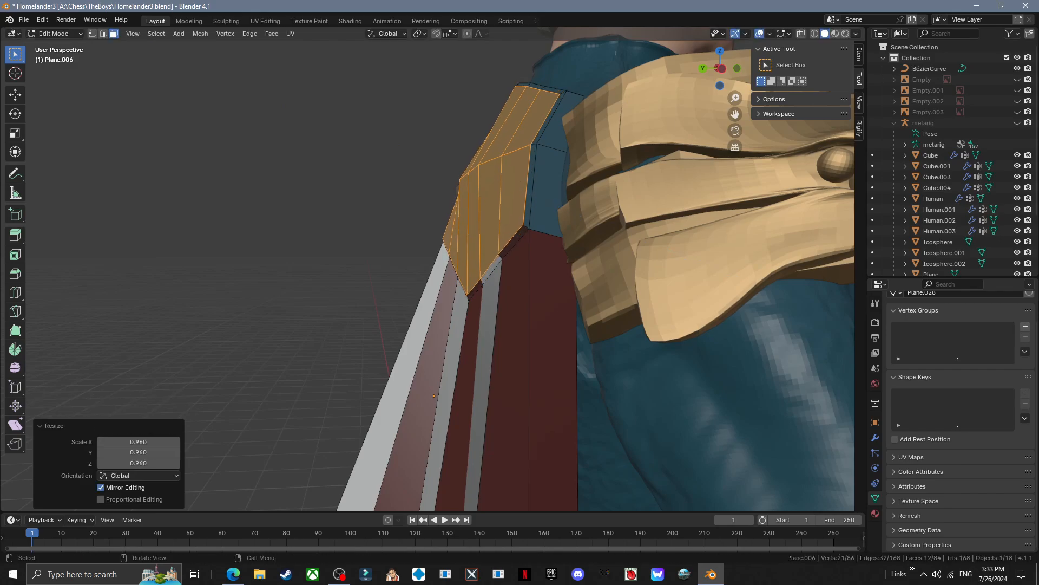
{"action": "key", "text": "e"}
{"action": "key", "text": "Return"}
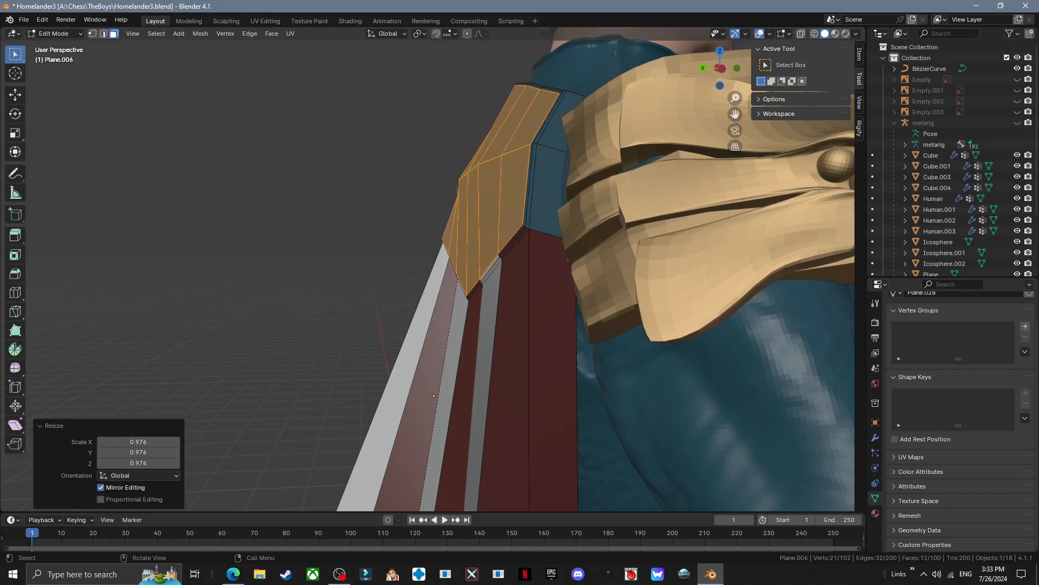
- Check the extruded panel in Object Mode, then undo both extrusions and their scaling in Edit Mode
{"action": "key", "text": "Tab"}
{"action": "scroll", "coordinate": [487, 243], "scroll_direction": "down", "scroll_amount": 5}
{"action": "mouse_move", "coordinate": [443, 243]}
{"action": "middle_mouse_down"}
{"action": "mouse_move", "coordinate": [584, 260]}
{"action": "mouse_move", "coordinate": [460, 233]}
{"action": "middle_mouse_up"}
{"action": "scroll", "coordinate": [487, 244], "scroll_direction": "up", "scroll_amount": 1}
{"action": "key", "text": "Tab"}
{"action": "key", "text": "ctrl+z"}
{"action": "key", "text": "ctrl+z"}
{"action": "key", "text": "ctrl+z"}
{"action": "key", "text": "ctrl+z"}
{"action": "scroll", "coordinate": [487, 243], "scroll_direction": "up", "scroll_amount": 4}
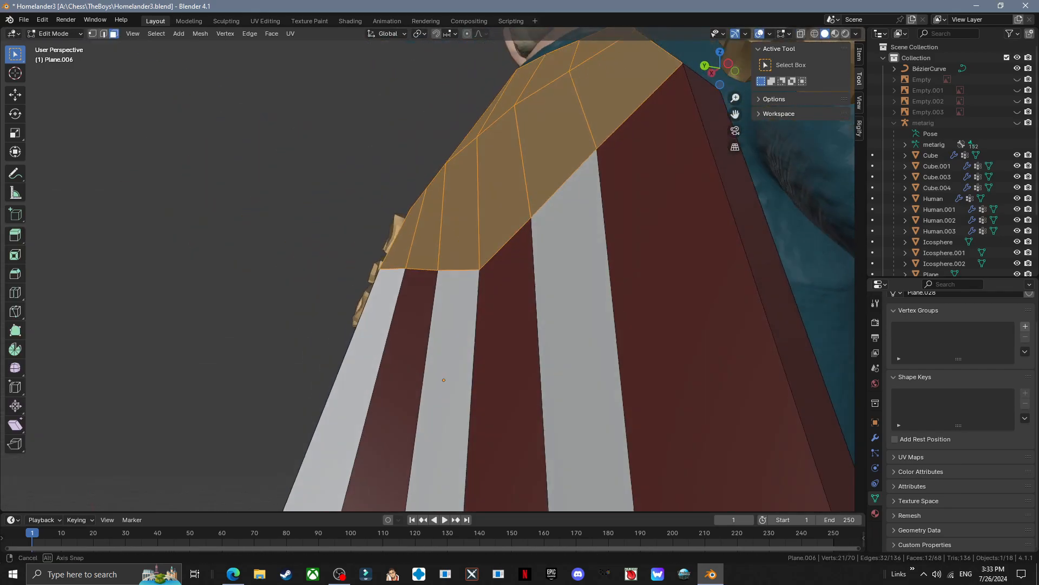
- Try extruding the blue faces of the upper back panel again, undoing each extrusion
{"action": "key", "text": "e"}
{"action": "middle_click_drag", "start_coordinate": [325, 243], "coordinate": [504, 254]}
{"action": "left_click", "coordinate": [362, 251]}
{"action": "key", "text": "ctrl+z"}
{"action": "left_click", "coordinate": [670, 212]}
{"action": "key", "text": "e"}
{"action": "middle_click_drag", "start_coordinate": [671, 211], "coordinate": [590, 157]}
{"action": "left_click", "coordinate": [547, 206]}
{"action": "key", "text": "ctrl+z"}
- In Object Mode, add a Bevel modifier with 2 segments and a Subdivision Surface modifier with viewport level 3 to the cape
{"action": "key", "text": "Tab"}
{"action": "middle_click_drag", "start_coordinate": [379, 407], "coordinate": [373, 95]}
{"action": "scroll", "coordinate": [390, 325], "scroll_direction": "down", "scroll_amount": 2}
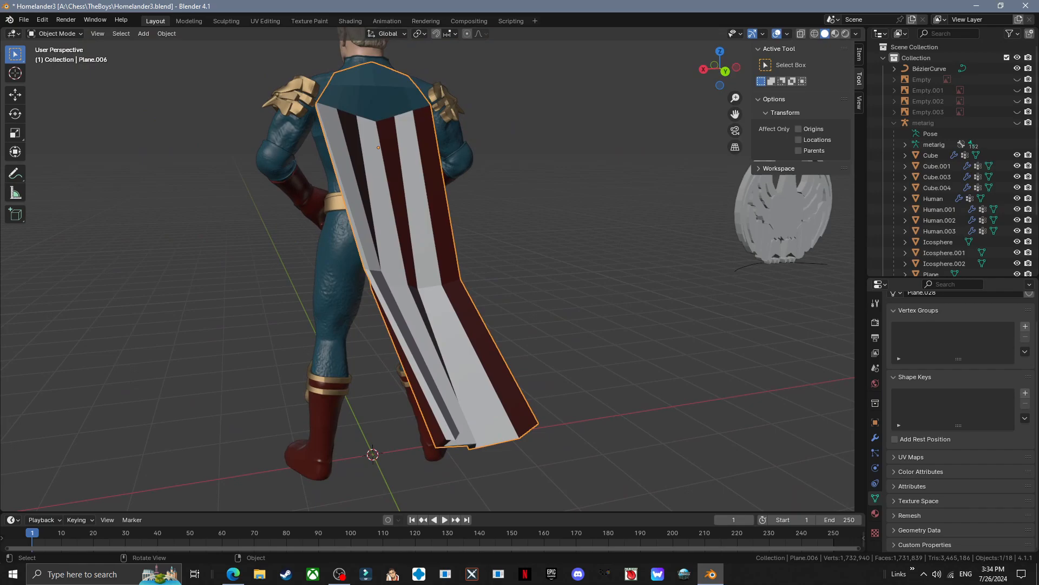
{"action": "left_click", "coordinate": [875, 437]}
{"action": "mouse_move", "coordinate": [850, 363]}
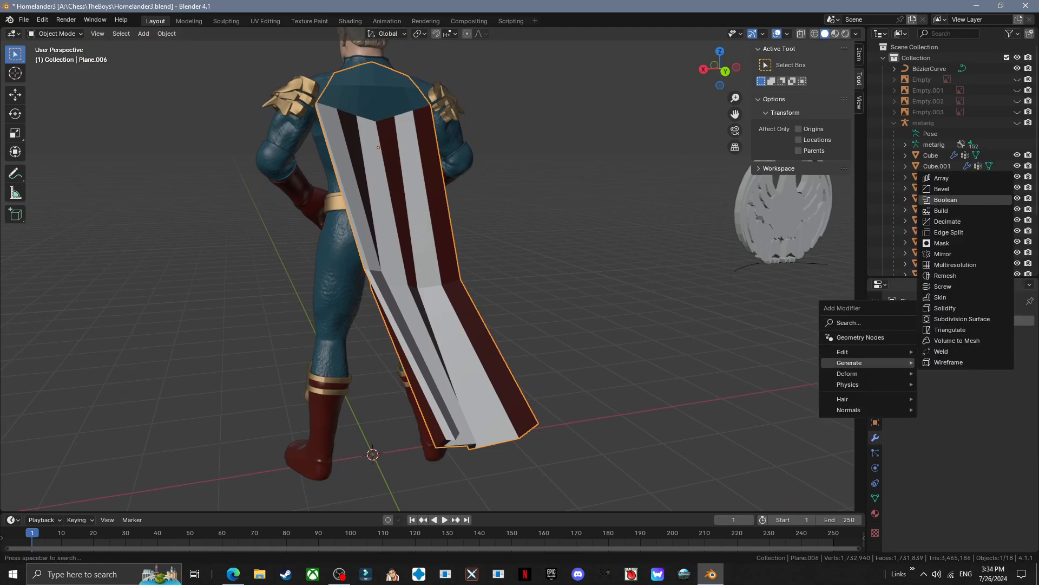
{"action": "left_click", "coordinate": [952, 188]}
{"action": "mouse_move", "coordinate": [847, 323]}
{"action": "left_click", "coordinate": [944, 524]}
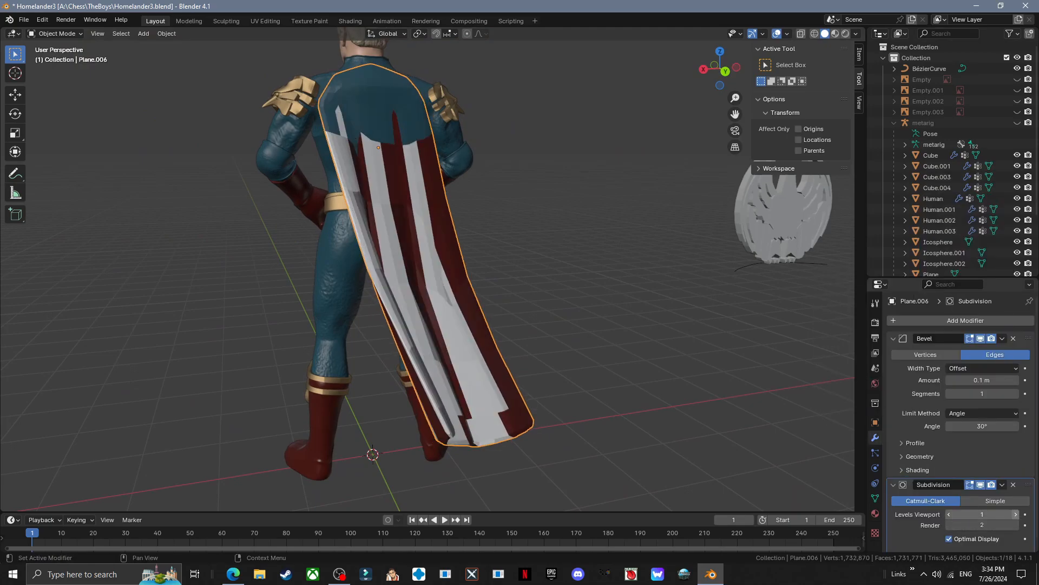
{"action": "left_click", "coordinate": [1017, 514]}
{"action": "middle_click_drag", "start_coordinate": [677, 347], "coordinate": [650, 349]}
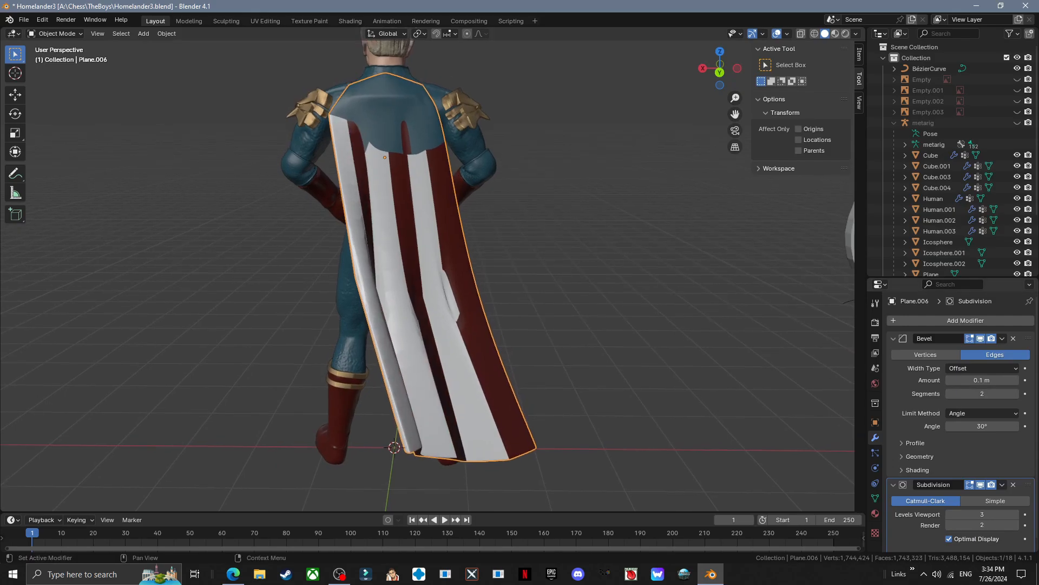
- Remove the cape's Bevel modifier and add a loop cut in Edit Mode close to its upper neckline edge
{"action": "left_click", "coordinate": [1013, 338]}
{"action": "key", "text": "Tab"}
{"action": "middle_click_drag", "start_coordinate": [612, 281], "coordinate": [595, 284]}
{"action": "scroll", "coordinate": [542, 227], "scroll_direction": "up", "scroll_amount": 3}
{"action": "middle_click_drag", "start_coordinate": [541, 162], "coordinate": [623, 379], "text": "shift"}
{"action": "left_click", "coordinate": [614, 154]}
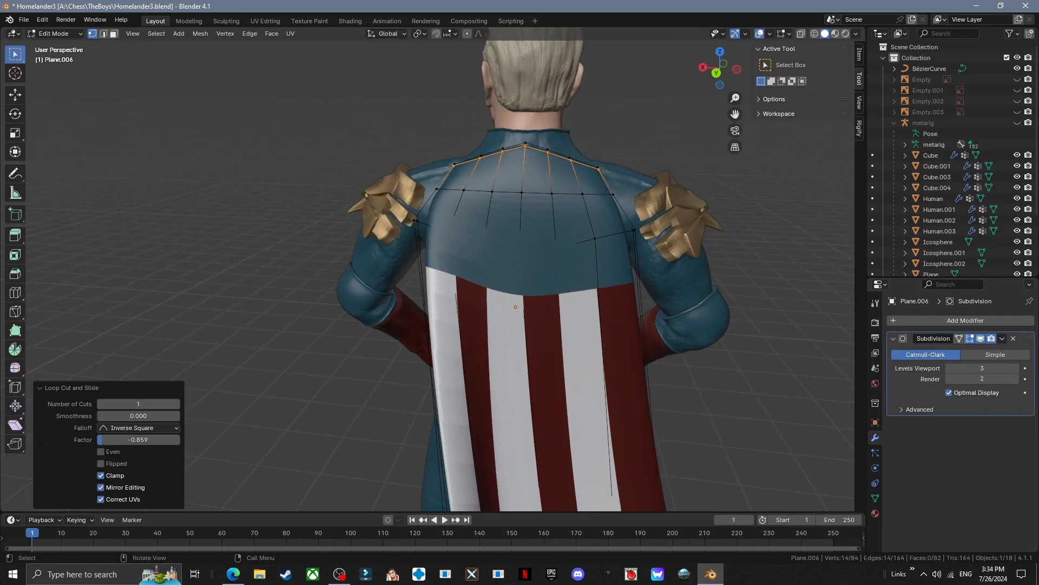
{"action": "left_click", "coordinate": [614, 203]}
{"action": "middle_click_drag", "start_coordinate": [613, 204], "coordinate": [519, 303]}
- Add a loop cut along the cape's left edge, sliding it close to the border
{"action": "key", "text": "ctrl+r"}
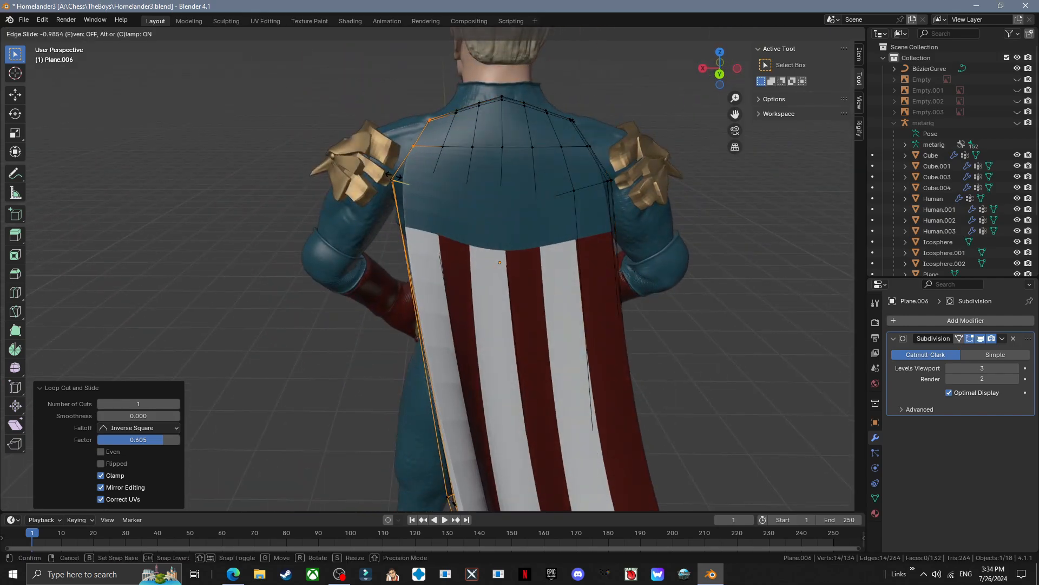
{"action": "left_click", "coordinate": [402, 177]}
{"action": "middle_click_drag", "start_coordinate": [402, 177], "coordinate": [292, 190]}
{"action": "left_click", "coordinate": [374, 185]}
{"action": "left_click", "coordinate": [376, 184]}
{"action": "middle_click_drag", "start_coordinate": [346, 406], "coordinate": [490, 60], "text": "shift"}
- Add another supporting loop cut along the cape's right edge, sliding it close to the border
{"action": "key", "text": "ctrl+r"}
{"action": "middle_click_drag", "start_coordinate": [401, 163], "coordinate": [671, 233]}
{"action": "key", "text": "ctrl+r"}
{"action": "left_click", "coordinate": [506, 182]}
{"action": "left_click", "coordinate": [500, 181]}
{"action": "middle_click_drag", "start_coordinate": [390, 217], "coordinate": [461, 319], "text": "shift"}
{"action": "scroll", "coordinate": [509, 320], "scroll_direction": "down", "scroll_amount": 1}
- Set the Subdivision modifier's viewport level to 4, check the cape in Object Mode, and return to Edit Mode
{"action": "key", "text": "Tab"}
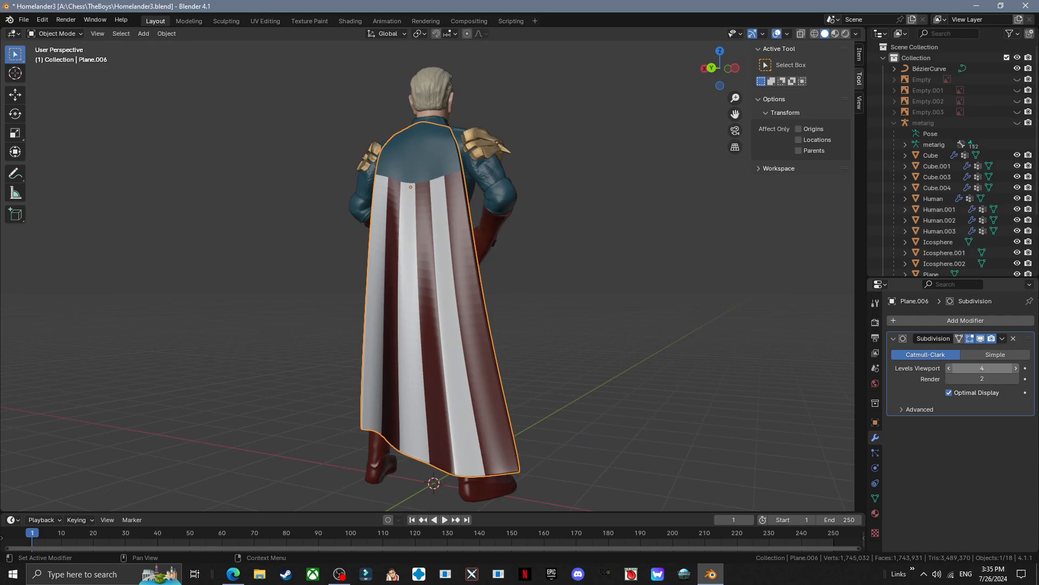
{"action": "middle_click_drag", "start_coordinate": [454, 413], "coordinate": [364, 448]}
{"action": "middle_click_drag", "start_coordinate": [401, 303], "coordinate": [504, 363]}
{"action": "scroll", "coordinate": [503, 325], "scroll_direction": "up", "scroll_amount": 3}
{"action": "key", "text": "Tab"}
{"action": "middle_click_drag", "start_coordinate": [503, 325], "coordinate": [488, 322]}
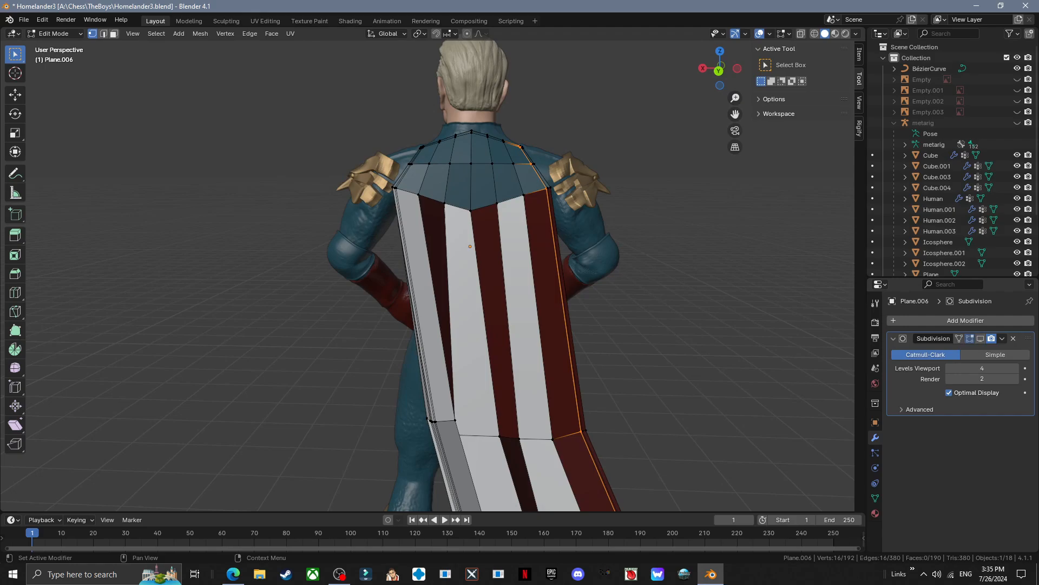
- Move the cape's right hem corner vertices about -0.34 m in X and 0.15 m in Z, and rotate them about -10°
{"action": "mouse_move", "coordinate": [563, 379]}
{"action": "middle_mouse_down"}
{"action": "mouse_move", "coordinate": [552, 304]}
{"action": "mouse_move", "coordinate": [611, 374]}
{"action": "mouse_move", "coordinate": [552, 374]}
{"action": "middle_mouse_up"}
{"action": "scroll", "coordinate": [612, 374], "scroll_direction": "down", "scroll_amount": 2}
{"action": "middle_click_drag", "start_coordinate": [552, 374], "coordinate": [519, 287], "text": "shift"}
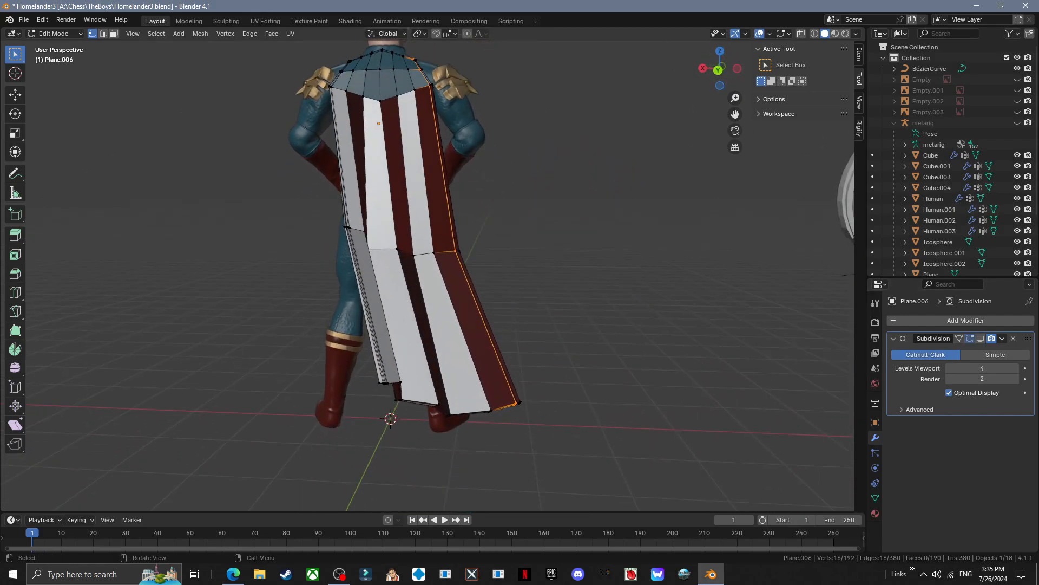
{"action": "key", "text": "alt+z"}
{"action": "middle_click_drag", "start_coordinate": [650, 287], "coordinate": [607, 288]}
{"action": "key", "text": "g"}
{"action": "left_click", "coordinate": [638, 270]}
{"action": "key", "text": "r"}
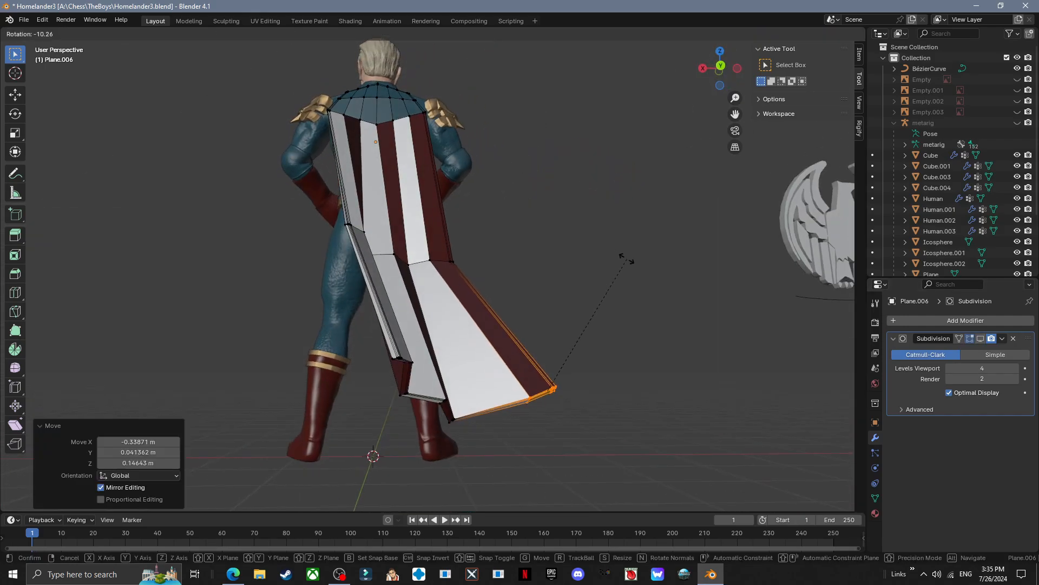
{"action": "left_click", "coordinate": [625, 254]}
- Move the hem vertices beside the dark stripe and a mid-cape fold vertex to smooth the folds
{"action": "middle_click_drag", "start_coordinate": [626, 253], "coordinate": [649, 255]}
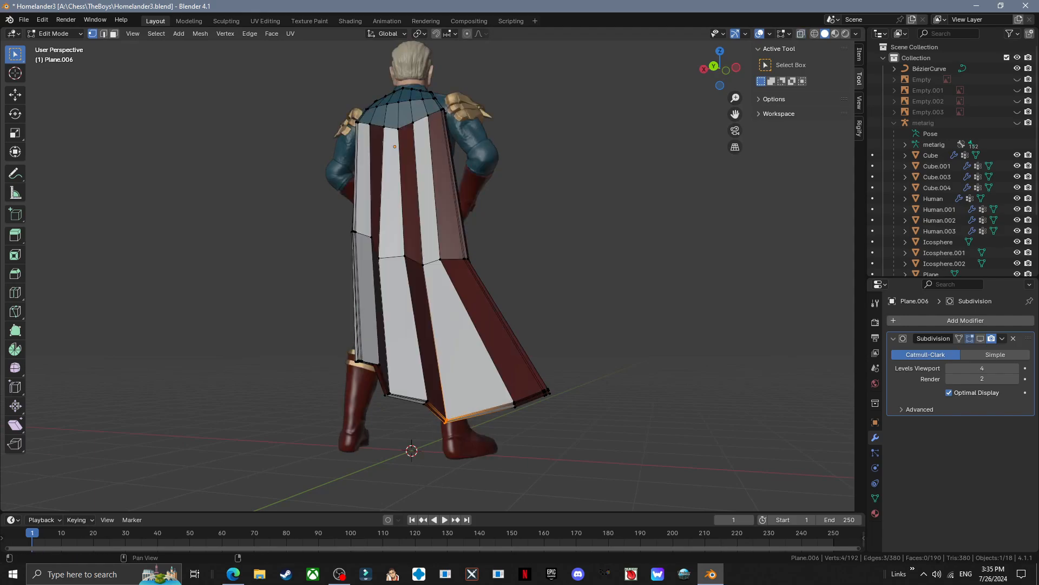
{"action": "middle_click_drag", "start_coordinate": [520, 379], "coordinate": [438, 428]}
{"action": "left_click", "coordinate": [476, 346]}
{"action": "key", "text": "g"}
{"action": "left_click", "coordinate": [411, 330]}
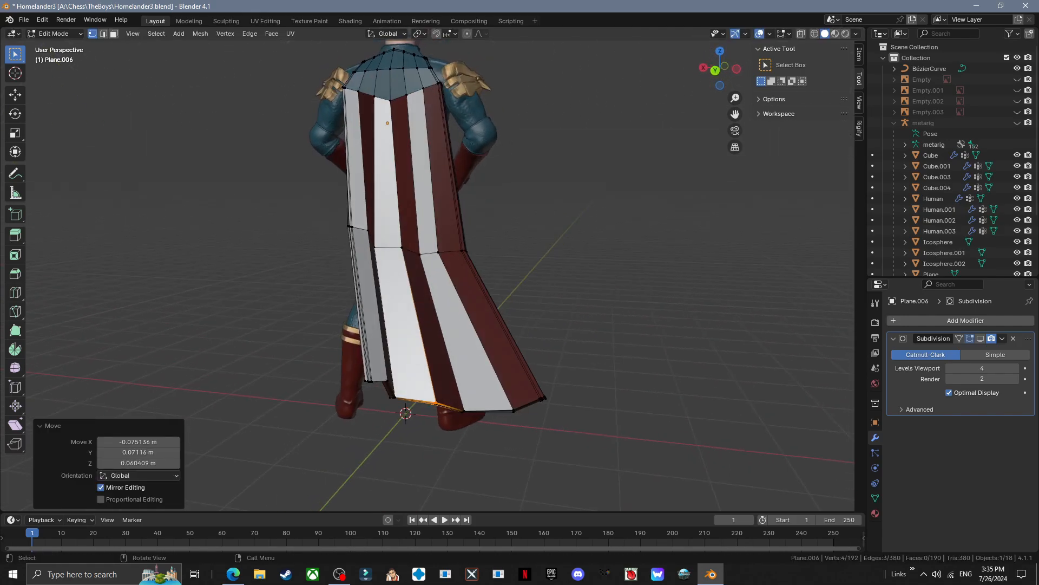
{"action": "left_click_drag", "start_coordinate": [431, 243], "coordinate": [447, 262]}
{"action": "key", "text": "g"}
{"action": "left_click", "coordinate": [452, 263]}
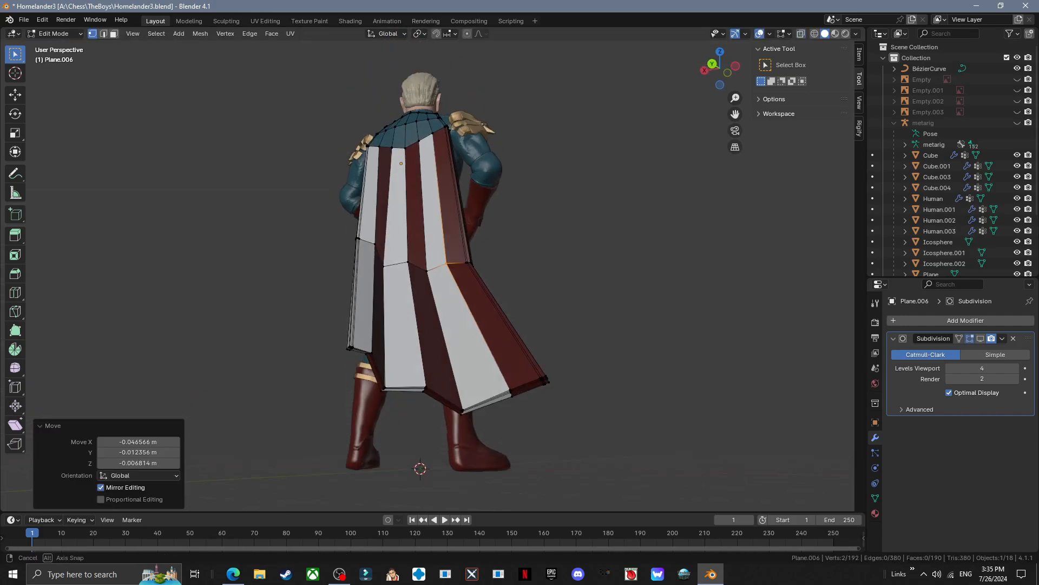
- Reposition more vertices along the cape's middle row to refine its folds from several angles
{"action": "middle_click_drag", "start_coordinate": [452, 263], "coordinate": [360, 244]}
{"action": "key", "text": "g"}
{"action": "middle_click_drag", "start_coordinate": [433, 254], "coordinate": [410, 290]}
{"action": "left_click_drag", "start_coordinate": [391, 278], "coordinate": [394, 281]}
{"action": "key", "text": "alt+z"}
{"action": "middle_click_drag", "start_coordinate": [393, 282], "coordinate": [509, 287]}
{"action": "key", "text": "g"}
{"action": "left_click", "coordinate": [528, 279]}
{"action": "scroll", "coordinate": [417, 273], "scroll_direction": "down", "scroll_amount": 2}
{"action": "scroll", "coordinate": [417, 273], "scroll_direction": "up", "scroll_amount": 3}
{"action": "key", "text": "g"}
{"action": "left_click", "coordinate": [411, 271]}
- Add a centred loop cut across the lower half of the cape and move it to bend the profile
{"action": "scroll", "coordinate": [509, 287], "scroll_direction": "down", "scroll_amount": 4}
{"action": "key", "text": "ctrl+r"}
{"action": "left_click", "coordinate": [476, 346]}
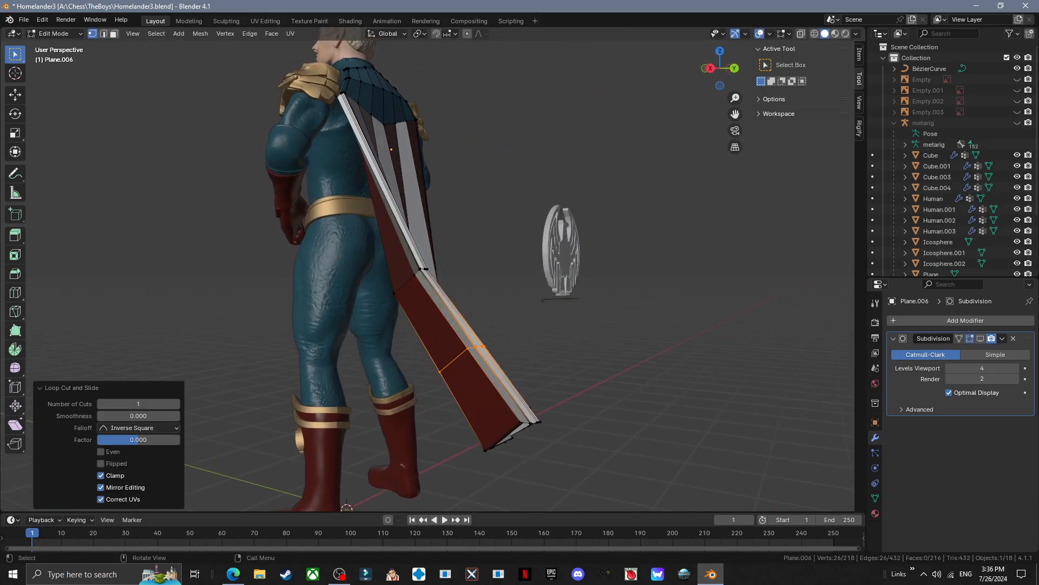
{"action": "key", "text": "g"}
{"action": "left_click", "coordinate": [498, 347]}
- Add a centred loop cut across the cape's upper half, move and rotate it, and check the curve in Object Mode
{"action": "middle_click_drag", "start_coordinate": [499, 347], "coordinate": [422, 336]}
{"action": "key", "text": "ctrl+r"}
{"action": "middle_click_drag", "start_coordinate": [476, 200], "coordinate": [574, 244], "text": "shift"}
{"action": "left_click", "coordinate": [466, 244]}
{"action": "right_click", "coordinate": [466, 244]}
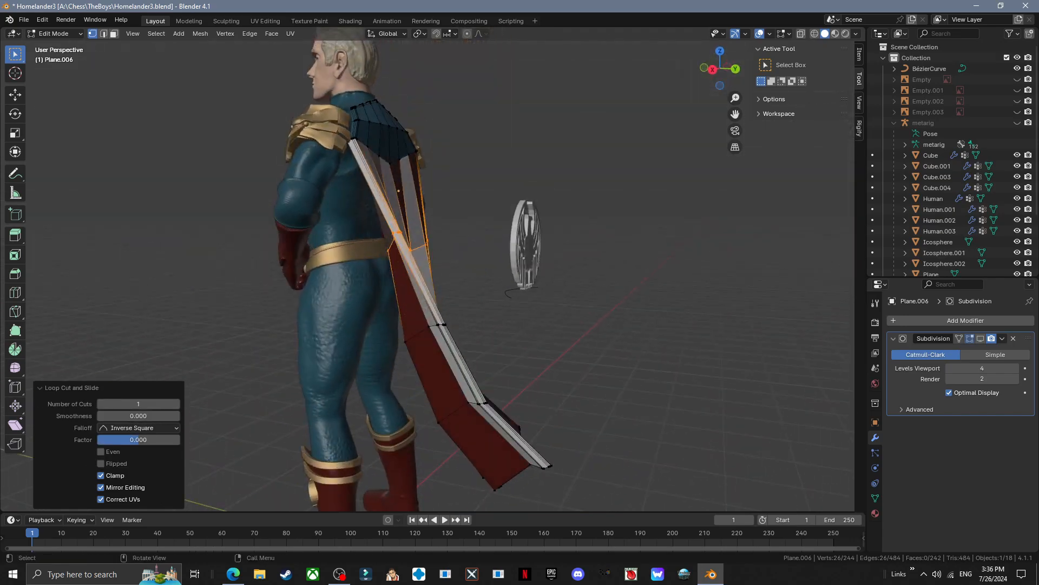
{"action": "left_click", "coordinate": [465, 276]}
{"action": "middle_click_drag", "start_coordinate": [466, 276], "coordinate": [411, 255]}
{"action": "key", "text": "r"}
{"action": "left_click", "coordinate": [355, 214]}
{"action": "key", "text": "Tab"}
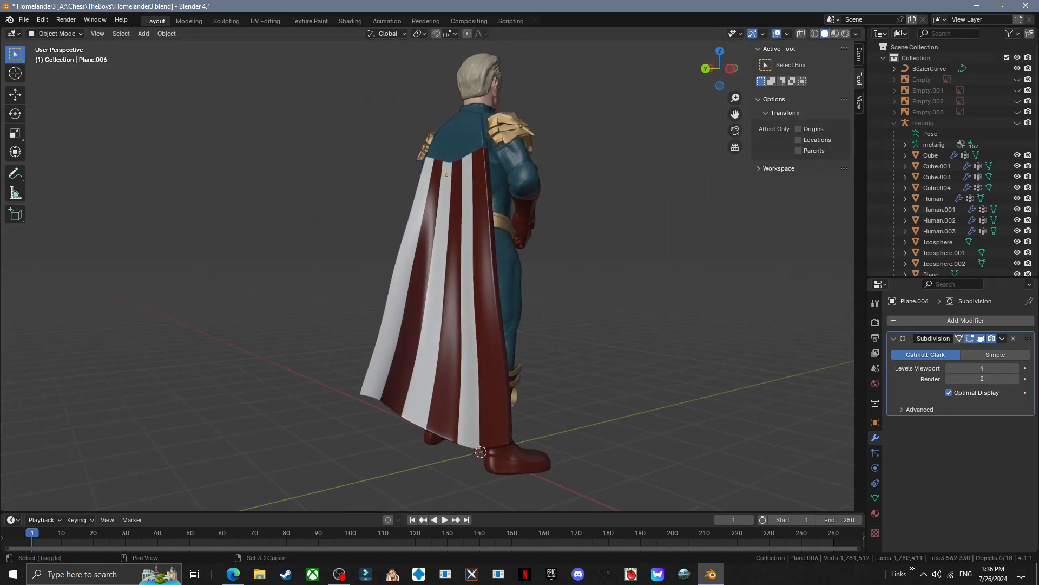
{"action": "middle_click_drag", "start_coordinate": [481, 452], "coordinate": [453, 435]}
{"action": "left_click", "coordinate": [453, 434]}
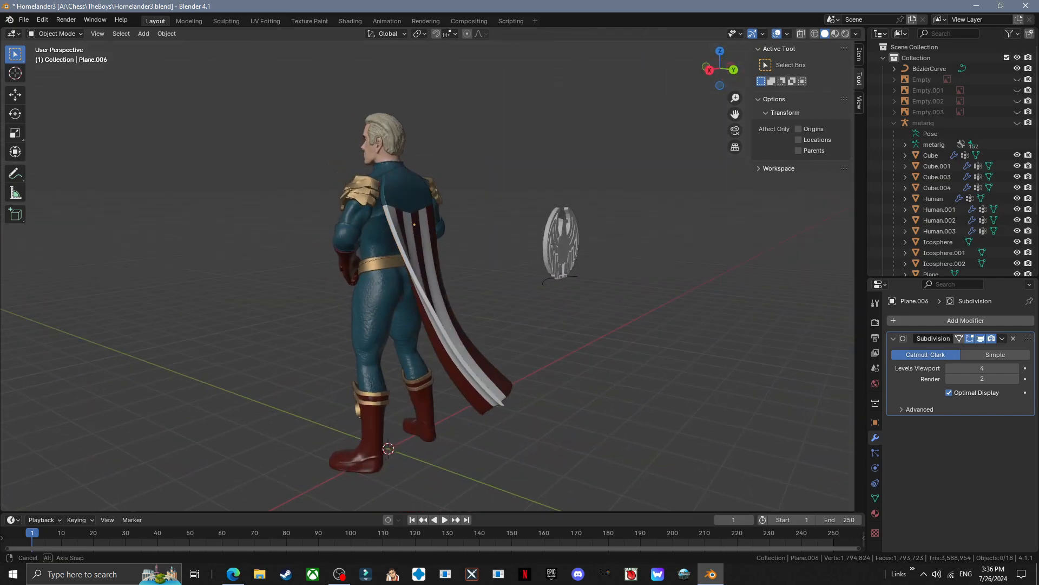
- Box-select the cape's neckline vertices with X-ray on and move them closer to the shoulders
{"action": "key", "text": "Tab"}
{"action": "middle_click_drag", "start_coordinate": [466, 379], "coordinate": [400, 265], "text": "shift"}
{"action": "scroll", "coordinate": [427, 276], "scroll_direction": "up", "scroll_amount": 5}
{"action": "key", "text": "alt+z"}
{"action": "scroll", "coordinate": [400, 265], "scroll_direction": "down", "scroll_amount": 3}
{"action": "left_click_drag", "start_coordinate": [325, 151], "coordinate": [622, 230]}
{"action": "middle_click_drag", "start_coordinate": [623, 230], "coordinate": [585, 241]}
{"action": "key", "text": "alt+z"}
{"action": "scroll", "coordinate": [465, 228], "scroll_direction": "up", "scroll_amount": 3}
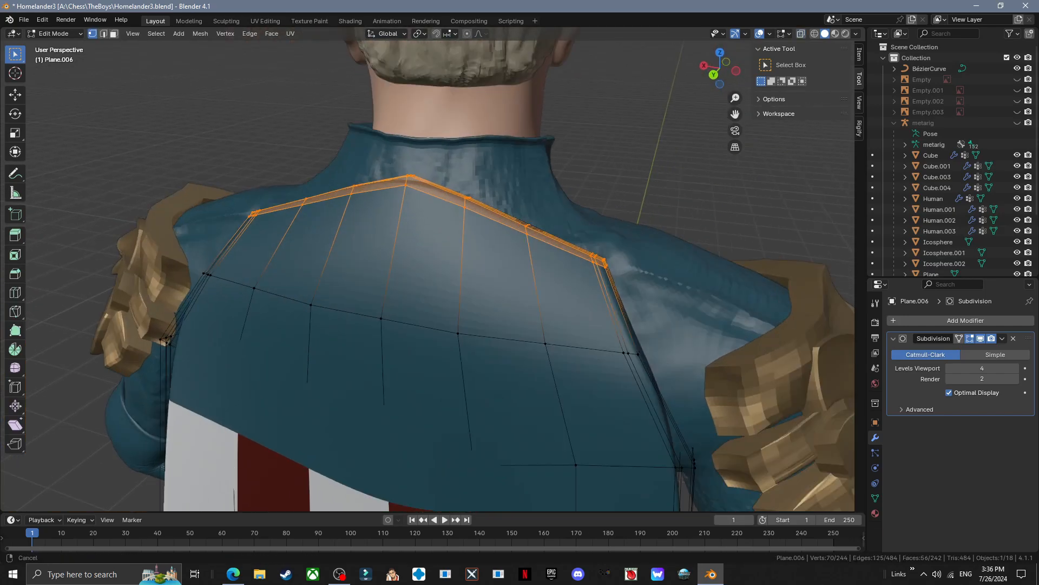
{"action": "key", "text": "g"}
{"action": "mouse_move", "coordinate": [465, 227]}
{"action": "middle_mouse_down"}
{"action": "mouse_move", "coordinate": [330, 200]}
{"action": "mouse_move", "coordinate": [390, 232]}
{"action": "mouse_move", "coordinate": [471, 222]}
{"action": "middle_mouse_up"}
{"action": "left_click", "coordinate": [253, 261]}
- Move the vertices at the neckline's left shoulder corner about 0.012 m in X to fit the suit
{"action": "key", "text": "alt+z"}
{"action": "left_click_drag", "start_coordinate": [322, 135], "coordinate": [381, 190]}
{"action": "key", "text": "g"}
{"action": "left_click", "coordinate": [386, 186]}
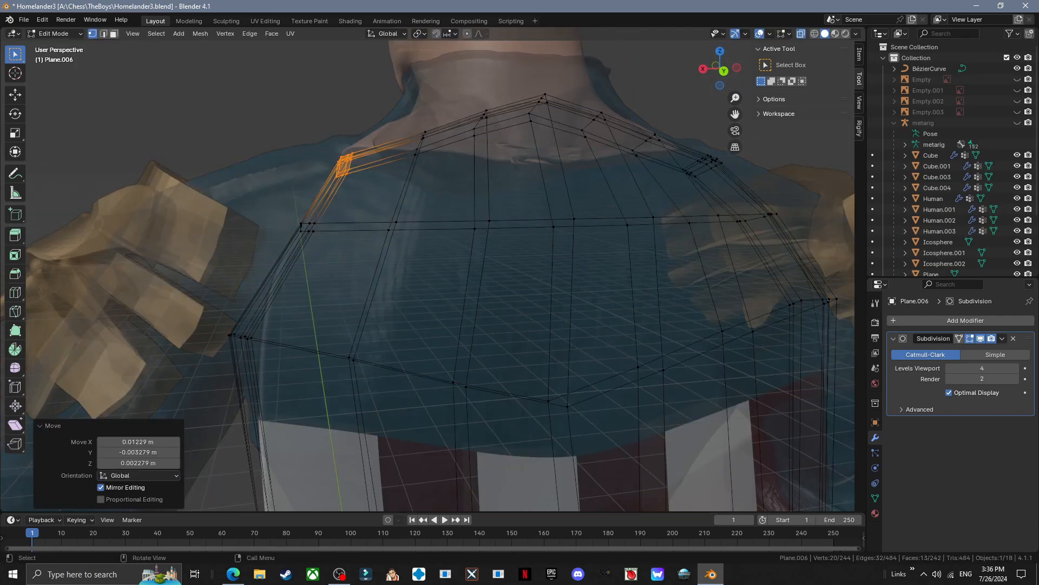
{"action": "middle_click_drag", "start_coordinate": [412, 211], "coordinate": [373, 222]}
{"action": "key", "text": "g"}
- Move the right edge vertices of the row below the neckline to fit the shoulder
{"action": "left_click_drag", "start_coordinate": [472, 196], "coordinate": [558, 316]}
{"action": "left_click", "coordinate": [525, 248]}
{"action": "key", "text": "g"}
{"action": "left_click", "coordinate": [533, 296]}
{"action": "middle_click_drag", "start_coordinate": [531, 287], "coordinate": [563, 284]}
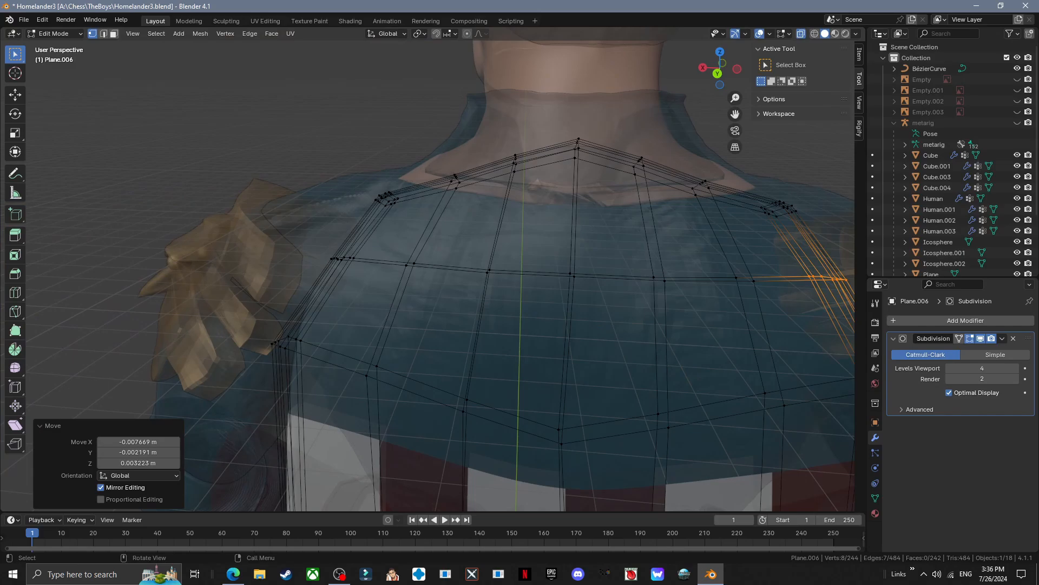
- Select groups of vertices along the cape's neckline and move each to follow the shoulders
{"action": "left_click_drag", "start_coordinate": [428, 154], "coordinate": [482, 203]}
{"action": "key", "text": "g"}
{"action": "left_click", "coordinate": [456, 178]}
{"action": "middle_click_drag", "start_coordinate": [476, 189], "coordinate": [449, 191]}
{"action": "left_click_drag", "start_coordinate": [517, 176], "coordinate": [566, 224]}
{"action": "key", "text": "g"}
{"action": "left_click", "coordinate": [542, 199]}
{"action": "middle_click_drag", "start_coordinate": [541, 199], "coordinate": [585, 200]}
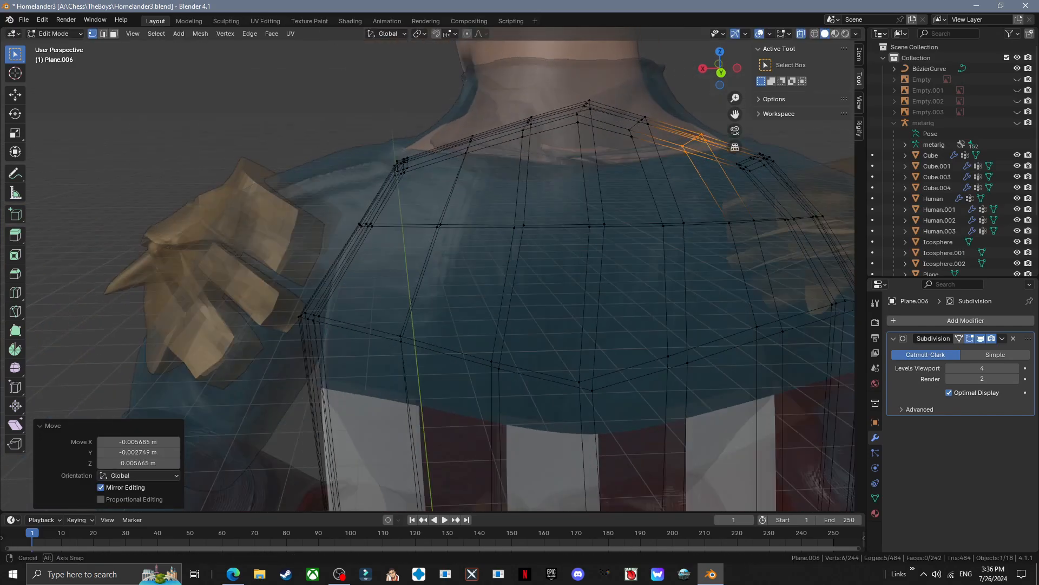
- Move the left edge vertices of the row below the neckline and turn X-ray off
{"action": "left_click_drag", "start_coordinate": [324, 197], "coordinate": [381, 252]}
{"action": "key", "text": "g"}
{"action": "left_click", "coordinate": [354, 224]}
{"action": "key", "text": "Tab"}
{"action": "key", "text": "alt+z"}
{"action": "key", "text": "Tab"}
{"action": "scroll", "coordinate": [540, 408], "scroll_direction": "up", "scroll_amount": 3}
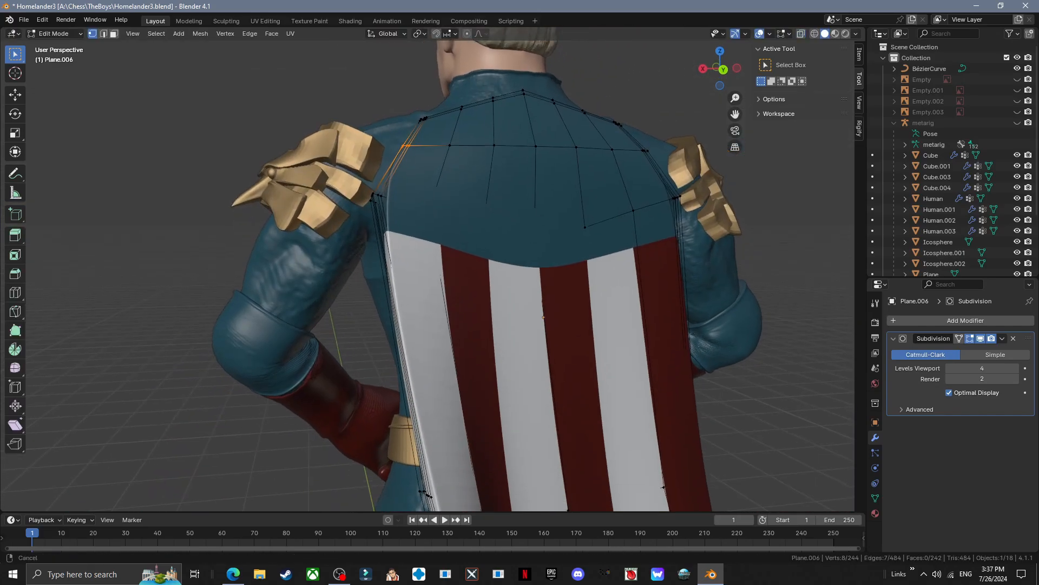
- Add a supporting loop cut close to the blue panel's lower border and check the cape in Object Mode
{"action": "key", "text": "ctrl+r"}
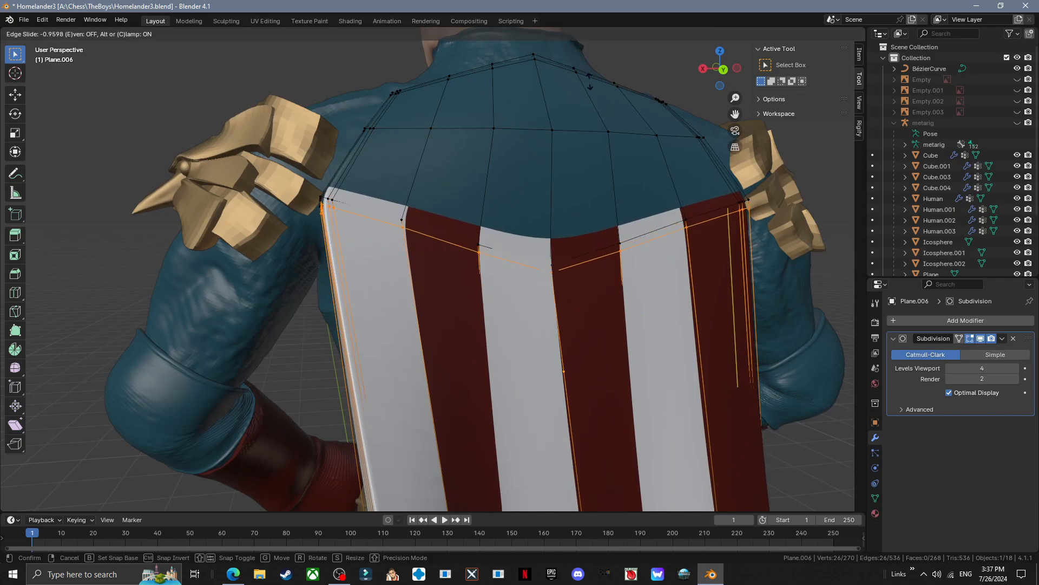
{"action": "left_click", "coordinate": [575, 217]}
{"action": "key", "text": "Tab"}
{"action": "scroll", "coordinate": [575, 216], "scroll_direction": "down", "scroll_amount": 6}
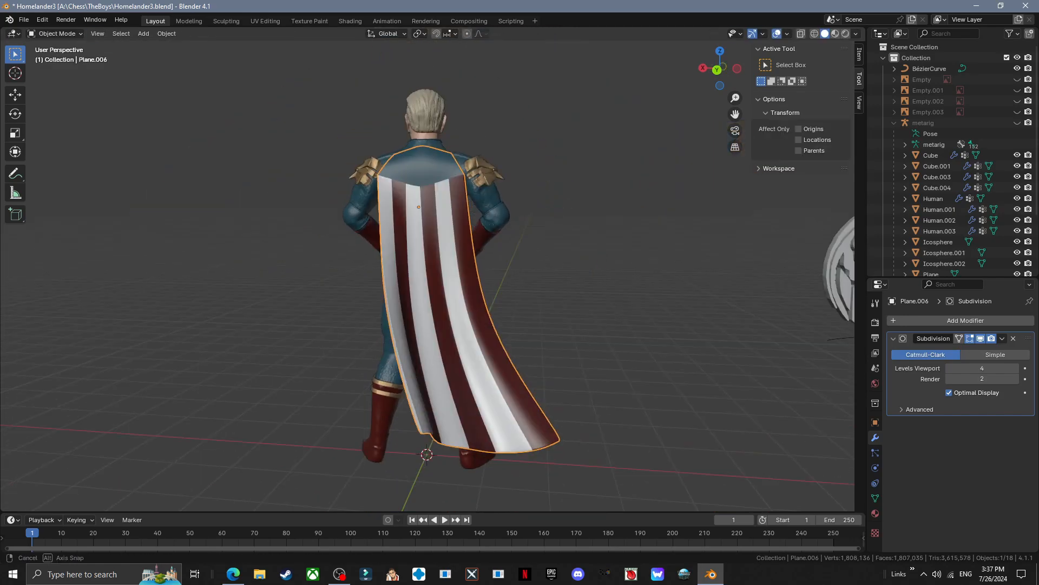
- Select the blue panel's faces in face select mode, try extruding them, and check the result in Object Mode
{"action": "key", "text": "Tab"}
{"action": "scroll", "coordinate": [452, 271], "scroll_direction": "up", "scroll_amount": 10}
{"action": "middle_click_drag", "start_coordinate": [542, 217], "coordinate": [379, 304], "text": "shift"}
{"action": "key", "text": "3"}
{"action": "left_click_drag", "start_coordinate": [179, 222], "coordinate": [688, 314]}
{"action": "middle_click_drag", "start_coordinate": [487, 271], "coordinate": [325, 265]}
{"action": "key", "text": "e"}
{"action": "key", "text": "Tab"}
{"action": "scroll", "coordinate": [428, 271], "scroll_direction": "down", "scroll_amount": 3}
{"action": "middle_click_drag", "start_coordinate": [427, 270], "coordinate": [487, 265]}
- Undo the extrusion of the blue panel's faces in Edit Mode
{"action": "key", "text": "Tab"}
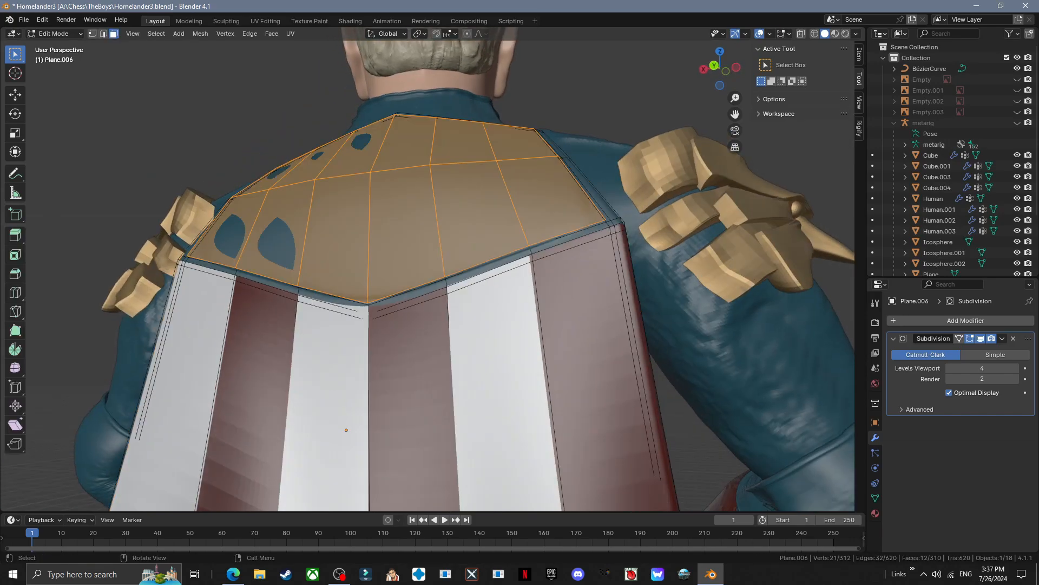
{"action": "middle_click_drag", "start_coordinate": [412, 260], "coordinate": [520, 303]}
{"action": "scroll", "coordinate": [417, 281], "scroll_direction": "up", "scroll_amount": 1}
{"action": "key", "text": "ctrl+z"}
{"action": "key", "text": "ctrl+z"}
{"action": "key", "text": "ctrl+z"}
- Select the blue shoulder panel's faces inside its border, try extruding them, and undo the attempt
{"action": "left_click", "coordinate": [655, 284]}
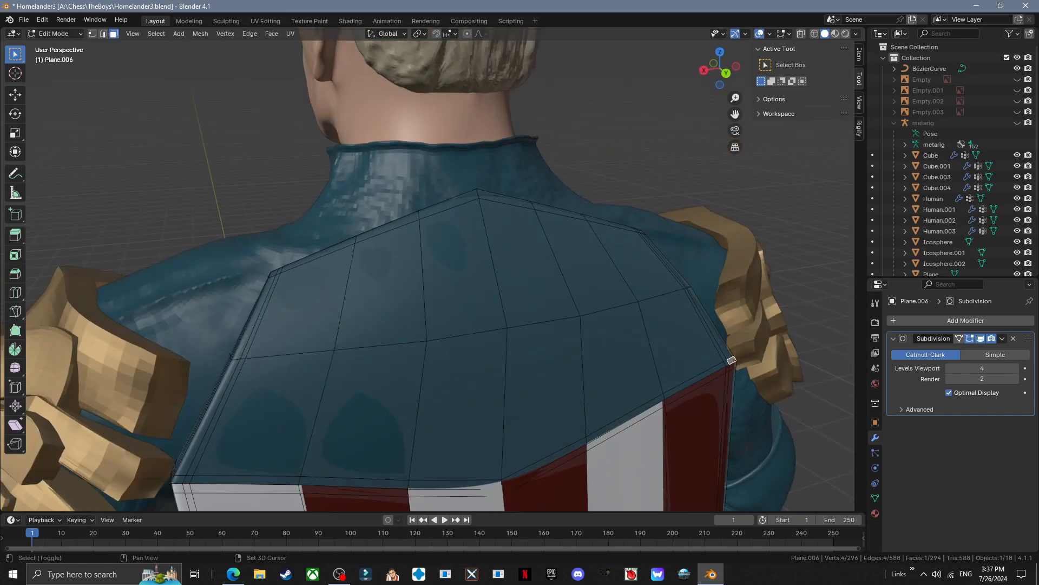
{"action": "left_click", "coordinate": [283, 178], "text": "ctrl+shift"}
{"action": "middle_click_drag", "start_coordinate": [303, 270], "coordinate": [337, 147], "text": "shift"}
{"action": "key", "text": "e"}
{"action": "left_click", "coordinate": [390, 184]}
{"action": "middle_click_drag", "start_coordinate": [346, 89], "coordinate": [346, 90]}
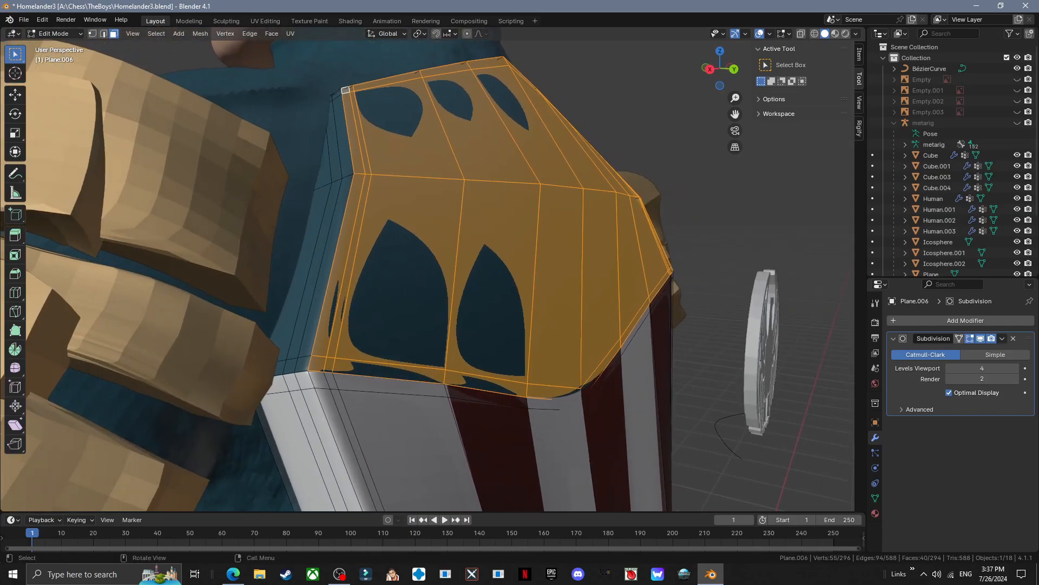
{"action": "left_click", "coordinate": [533, 264]}
{"action": "middle_click_drag", "start_coordinate": [533, 263], "coordinate": [379, 241]}
{"action": "key", "text": "ctrl+z"}
- Add a supporting loop cut on each side of the cape's centre line and check the cape in Object Mode
{"action": "scroll", "coordinate": [379, 249], "scroll_direction": "down", "scroll_amount": 2}
{"action": "key", "text": "Tab"}
{"action": "scroll", "coordinate": [378, 217], "scroll_direction": "down", "scroll_amount": 2}
{"action": "key", "text": "Tab"}
{"action": "scroll", "coordinate": [390, 189], "scroll_direction": "up", "scroll_amount": 4}
{"action": "key", "text": "ctrl+r"}
{"action": "left_click", "coordinate": [408, 115]}
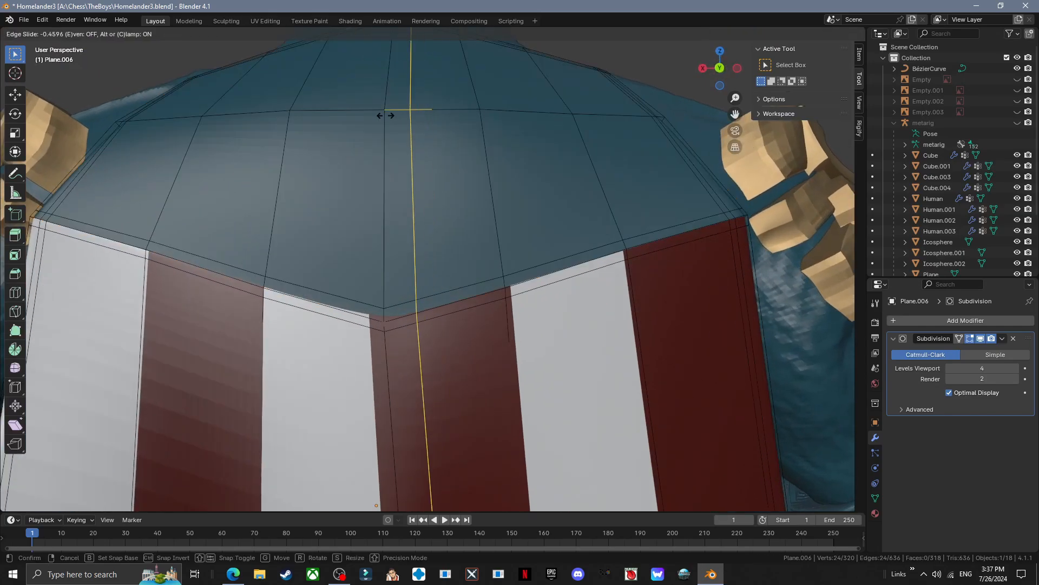
{"action": "left_click", "coordinate": [364, 118]}
{"action": "key", "text": "ctrl+r"}
{"action": "left_click", "coordinate": [356, 111]}
{"action": "left_click", "coordinate": [401, 118]}
{"action": "key", "text": "Tab"}
{"action": "scroll", "coordinate": [401, 141], "scroll_direction": "down", "scroll_amount": 5}
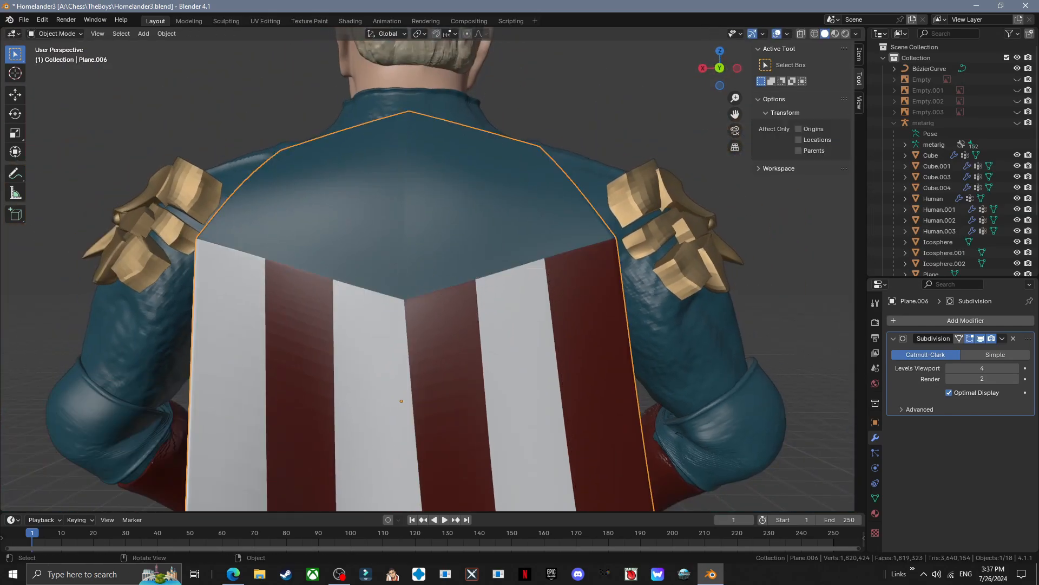
- Add a supporting loop cut tight along the blue panel's lower border in Edit Mode
{"action": "middle_click_drag", "start_coordinate": [401, 141], "coordinate": [536, 163]}
{"action": "middle_click_drag", "start_coordinate": [460, 189], "coordinate": [460, 277], "text": "shift"}
{"action": "scroll", "coordinate": [460, 276], "scroll_direction": "up", "scroll_amount": 7}
{"action": "key", "text": "Tab"}
{"action": "middle_click_drag", "start_coordinate": [570, 485], "coordinate": [471, 454]}
{"action": "key", "text": "ctrl+r"}
{"action": "left_click", "coordinate": [460, 282]}
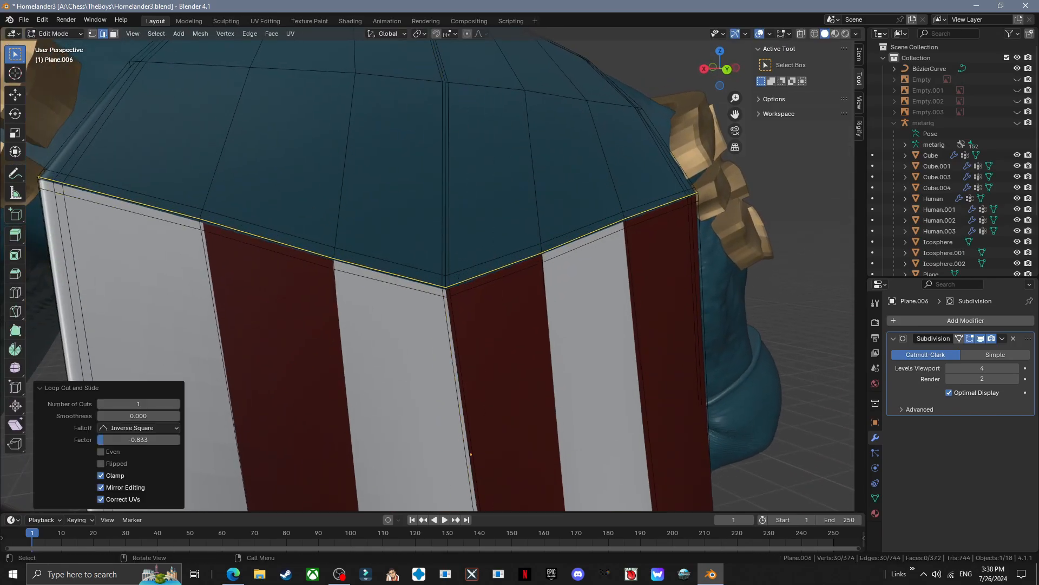
- Select the blue panel's inner faces in face select mode, extrude and scale them, and inspect the raised border
{"action": "key", "text": "3"}
{"action": "left_click", "coordinate": [46, 175]}
{"action": "middle_click_drag", "start_coordinate": [325, 216], "coordinate": [260, 374], "text": "shift"}
{"action": "left_click", "coordinate": [360, 237], "text": "ctrl+shift"}
{"action": "middle_click_drag", "start_coordinate": [360, 238], "coordinate": [254, 206]}
{"action": "key", "text": "e"}
{"action": "left_click", "coordinate": [433, 244]}
{"action": "key", "text": "s"}
{"action": "left_click", "coordinate": [433, 244]}
{"action": "key", "text": "Tab"}
{"action": "key", "text": "Tab"}
{"action": "middle_click_drag", "start_coordinate": [433, 244], "coordinate": [467, 210]}
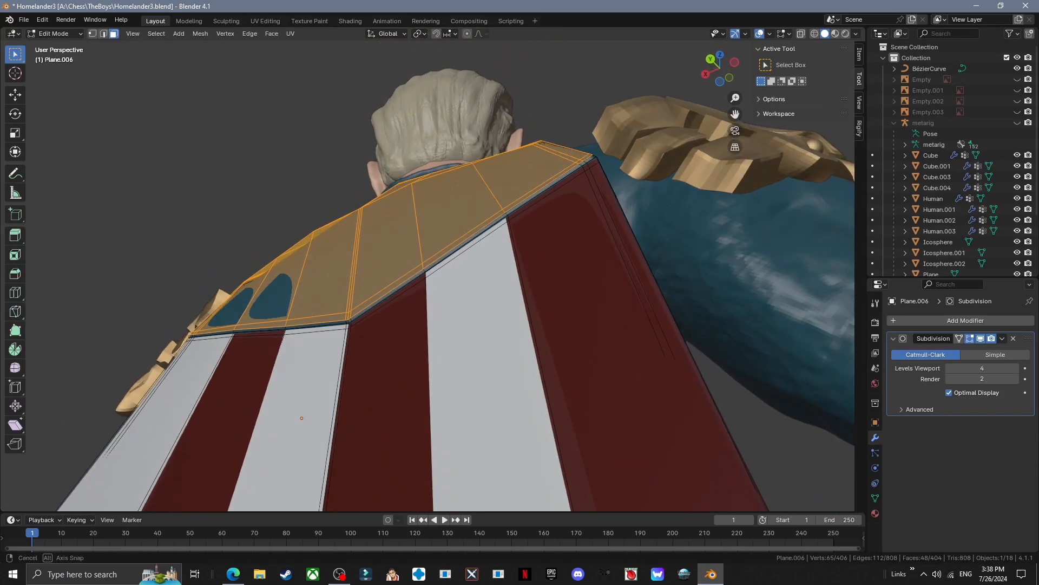
- Extrude and scale the blue panel's selected faces once more and check the whole cape in Object Mode
{"action": "left_click", "coordinate": [434, 244]}
{"action": "key", "text": "s"}
{"action": "left_click", "coordinate": [433, 244]}
{"action": "key", "text": "Tab"}
{"action": "scroll", "coordinate": [433, 243], "scroll_direction": "down", "scroll_amount": 4}
{"action": "middle_click_drag", "start_coordinate": [433, 244], "coordinate": [433, 303]}
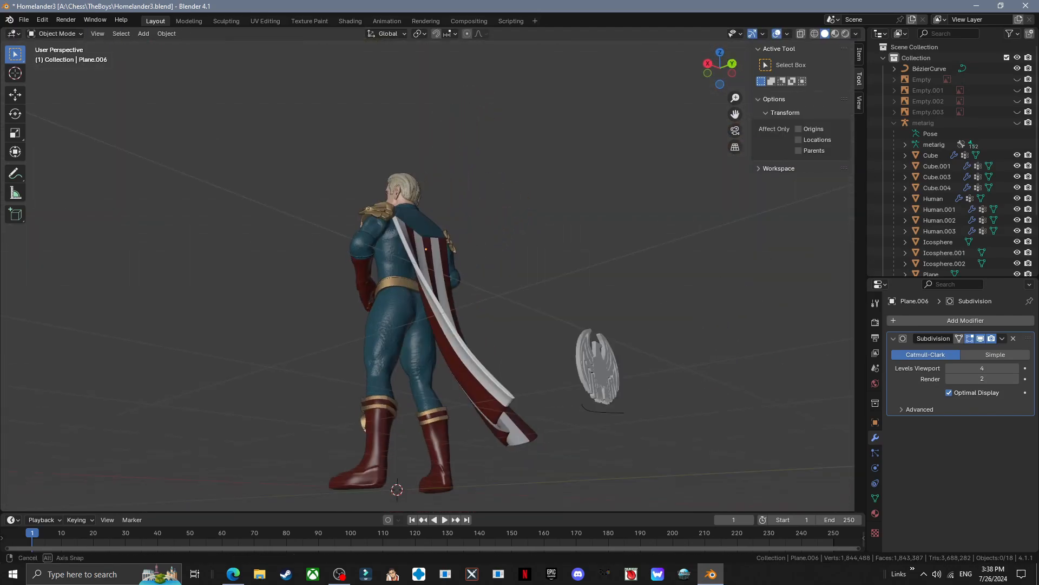
{"action": "middle_click_drag", "start_coordinate": [511, 339], "coordinate": [527, 317], "text": "ctrl"}
- Select the middle vertices of the blue panel's left edge through X-ray and move them about -0.035 m along Y
{"action": "key", "text": "Tab"}
{"action": "left_click", "coordinate": [802, 33]}
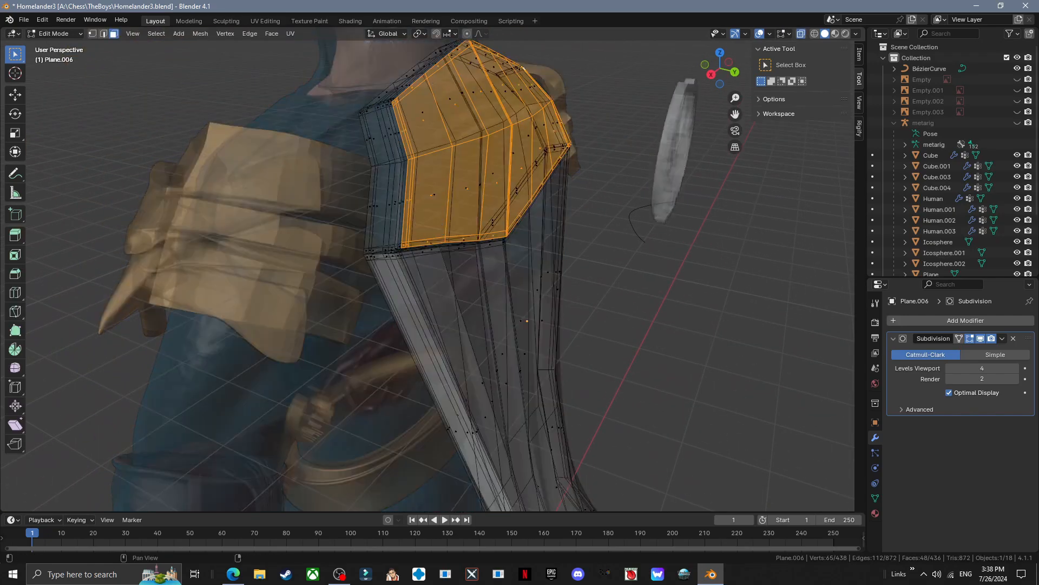
{"action": "middle_click_drag", "start_coordinate": [520, 244], "coordinate": [498, 238]}
{"action": "left_click", "coordinate": [93, 34]}
{"action": "middle_click_drag", "start_coordinate": [346, 163], "coordinate": [374, 216]}
{"action": "left_click_drag", "start_coordinate": [258, 124], "coordinate": [301, 157]}
{"action": "middle_click_drag", "start_coordinate": [325, 216], "coordinate": [411, 130]}
{"action": "left_click", "coordinate": [801, 33]}
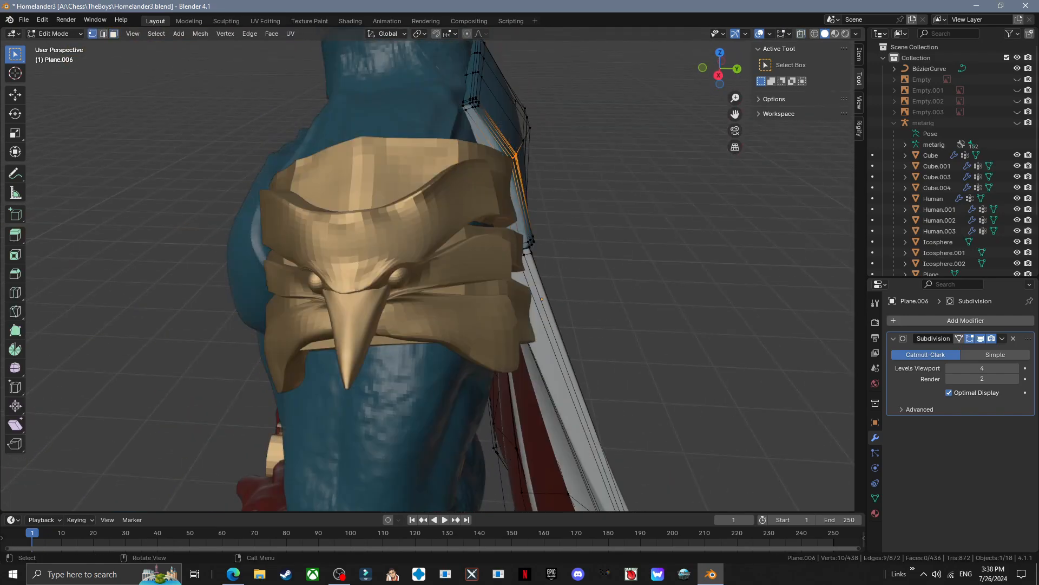
{"action": "key", "text": "g"}
{"action": "key", "text": "y"}
{"action": "middle_click_drag", "start_coordinate": [487, 179], "coordinate": [331, 225]}
{"action": "left_click", "coordinate": [450, 249]}
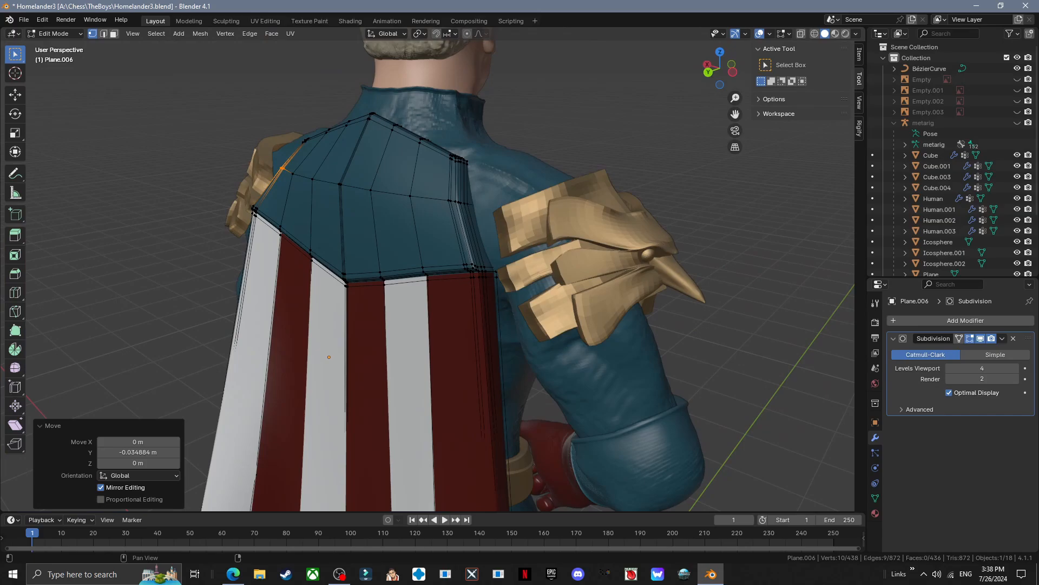
- Select the middle vertices of the blue panel's right edge through X-ray and shift them along Y
{"action": "key", "text": "alt+z"}
{"action": "left_click_drag", "start_coordinate": [442, 187], "coordinate": [533, 224]}
{"action": "key", "text": "alt+z"}
{"action": "middle_click_drag", "start_coordinate": [530, 225], "coordinate": [498, 244]}
{"action": "key", "text": "g"}
{"action": "key", "text": "y"}
{"action": "left_click", "coordinate": [487, 246]}
{"action": "left_click", "coordinate": [590, 217]}
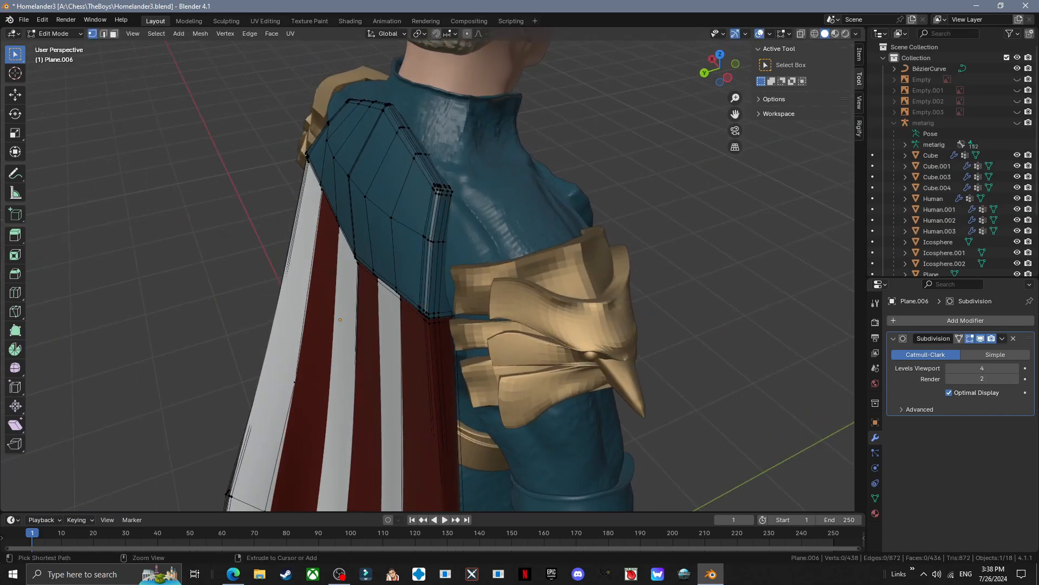
- Check the finished cape in Object Mode and apply its Subdivision modifier
{"action": "key", "text": "Tab"}
{"action": "middle_click_drag", "start_coordinate": [569, 217], "coordinate": [568, 411], "text": "ctrl"}
{"action": "middle_click_drag", "start_coordinate": [488, 325], "coordinate": [813, 281]}
{"action": "key", "text": "ctrl+a"}
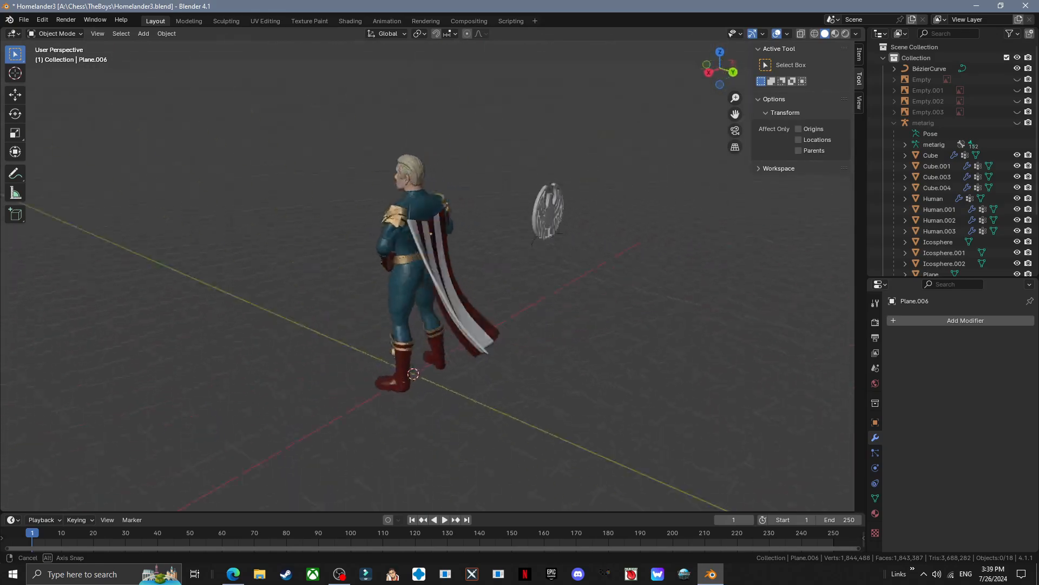
- Add a cylinder mesh to the scene and set its vertex count to 50
{"action": "middle_click_drag", "start_coordinate": [487, 325], "coordinate": [487, 217], "text": "ctrl"}
{"action": "left_click", "coordinate": [167, 33]}
{"action": "left_click", "coordinate": [143, 34]}
{"action": "mouse_move", "coordinate": [158, 46]}
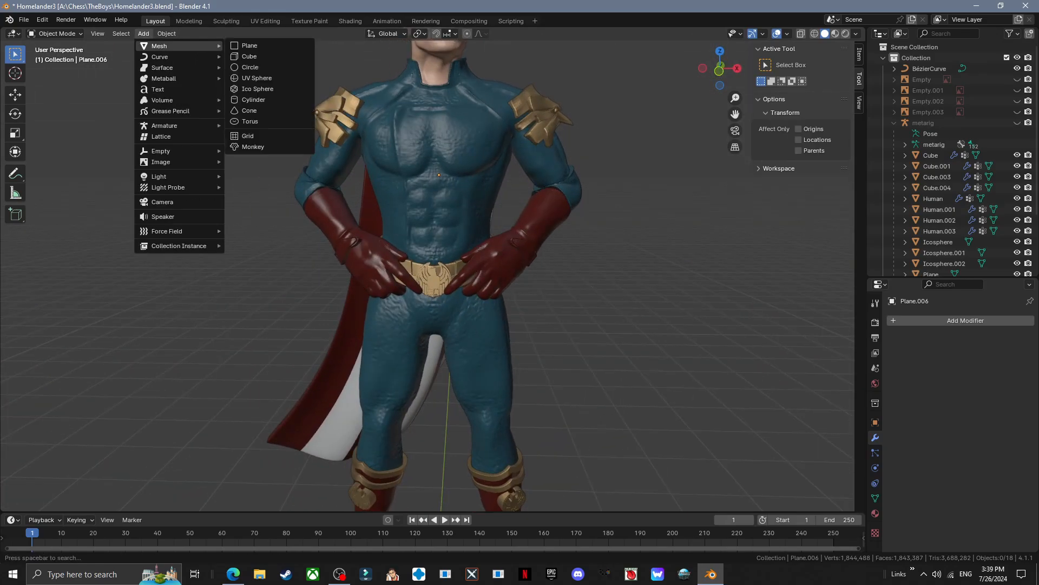
{"action": "left_click", "coordinate": [254, 99]}
{"action": "middle_click_drag", "start_coordinate": [347, 271], "coordinate": [327, 142], "text": "shift"}
{"action": "middle_click_drag", "start_coordinate": [412, 270], "coordinate": [334, 271]}
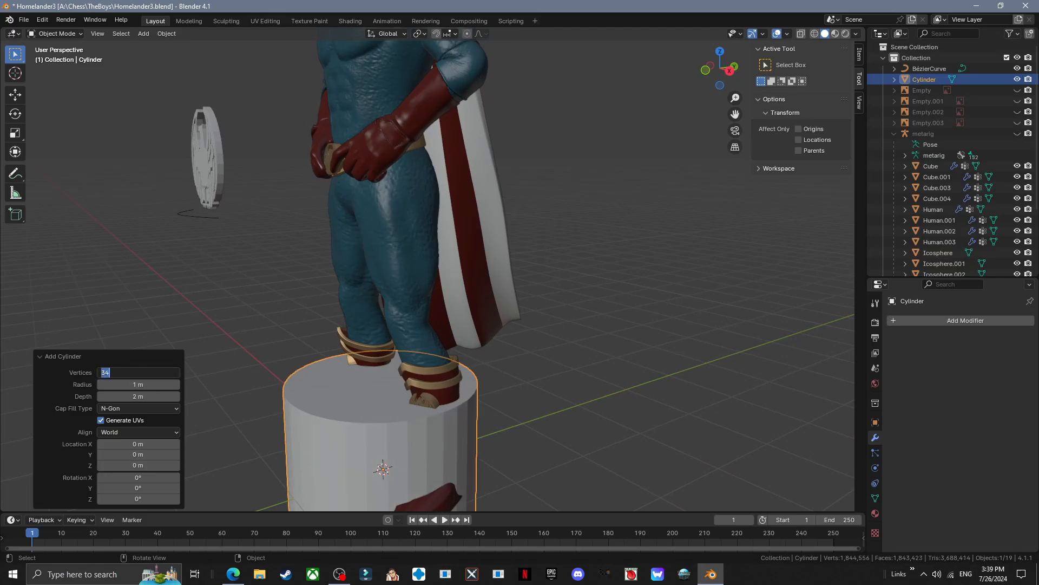
{"action": "key", "text": "Return"}
{"action": "left_click", "coordinate": [325, 434]}
- Move the cylinder up in front of the character's hips and scale it down to a small piece
{"action": "middle_click_drag", "start_coordinate": [346, 433], "coordinate": [270, 401]}
{"action": "key", "text": "g"}
{"action": "left_click", "coordinate": [325, 173]}
{"action": "key", "text": "s"}
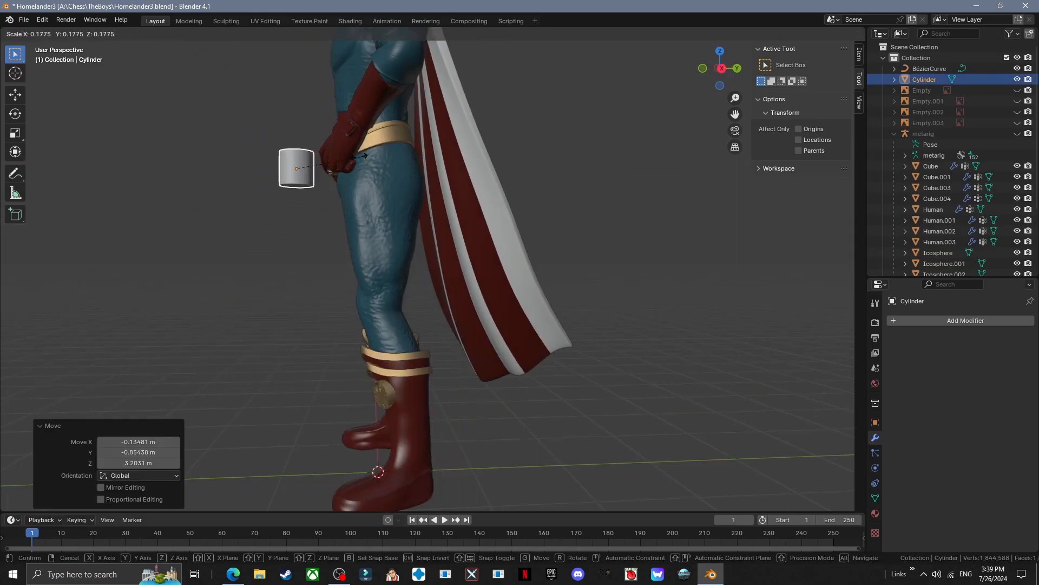
{"action": "left_click", "coordinate": [301, 169]}
{"action": "left_click", "coordinate": [704, 69]}
{"action": "key", "text": "s"}
{"action": "left_click", "coordinate": [421, 308]}
- Raise the small cylinder to belt height and move it along Y toward the character's waist
{"action": "middle_click_drag", "start_coordinate": [379, 238], "coordinate": [298, 335], "text": "shift"}
{"action": "scroll", "coordinate": [421, 308], "scroll_direction": "up", "scroll_amount": 4}
{"action": "key", "text": "g"}
{"action": "left_click", "coordinate": [373, 307]}
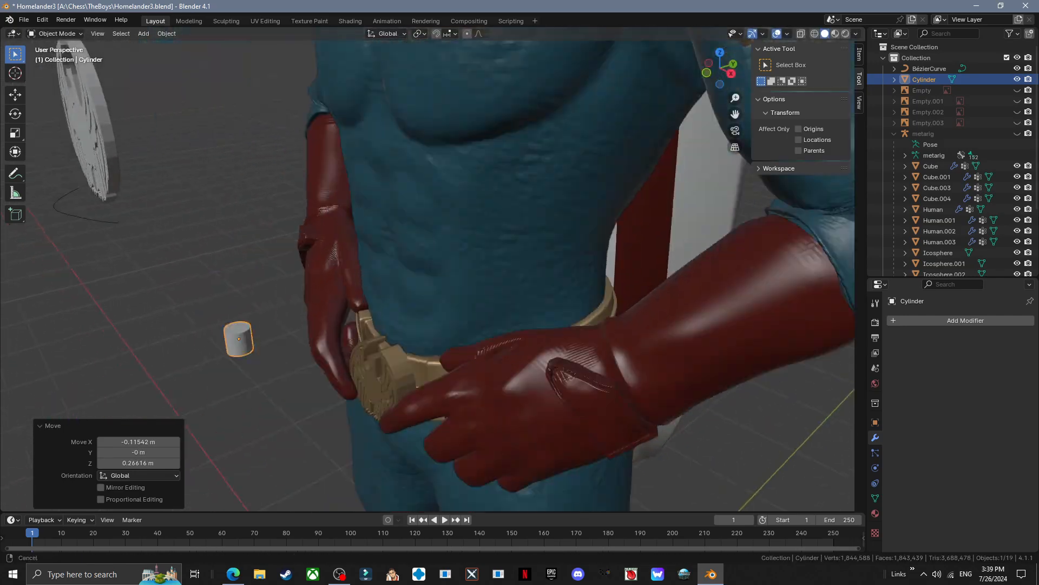
{"action": "key", "text": "g"}
{"action": "key", "text": "y"}
{"action": "middle_click_drag", "start_coordinate": [390, 281], "coordinate": [416, 287]}
- Rotate and reposition the cylinder so it sits above the belt beside the right glove's thumb
{"action": "key", "text": "r"}
{"action": "left_click", "coordinate": [563, 270]}
{"action": "key", "text": "g"}
{"action": "left_click", "coordinate": [433, 260]}
{"action": "key", "text": "r"}
{"action": "left_click", "coordinate": [347, 255]}
{"action": "key", "text": "g"}
{"action": "left_click", "coordinate": [374, 273]}
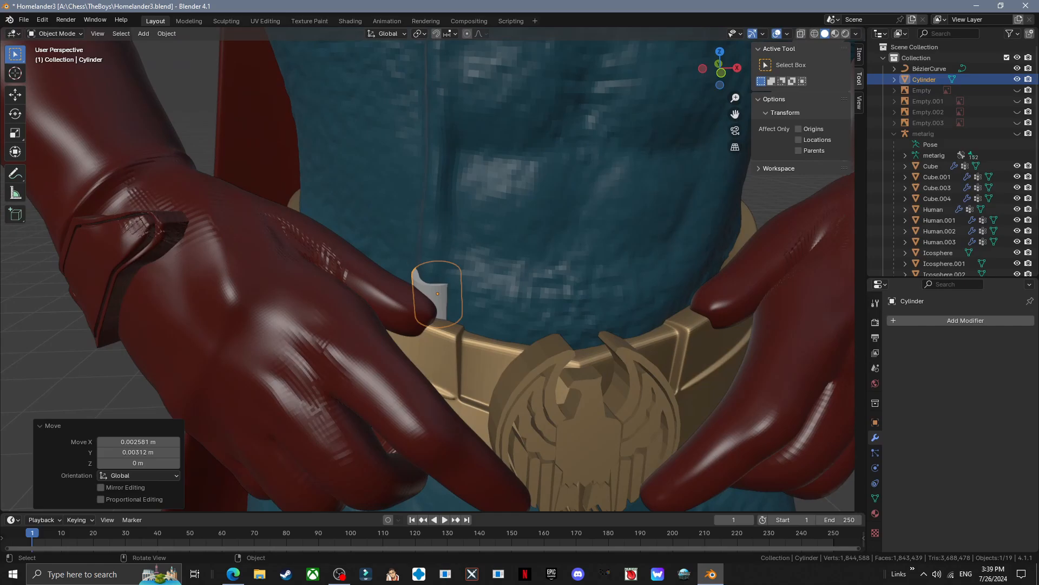
- Assign the Gloves material to the cylinder
{"action": "left_click", "coordinate": [439, 298]}
{"action": "left_click", "coordinate": [875, 514]}
{"action": "left_click", "coordinate": [797, 403]}
- Extrude the cylinder's top face upward in Edit Mode and move it against the abdomen
{"action": "key", "text": "Tab"}
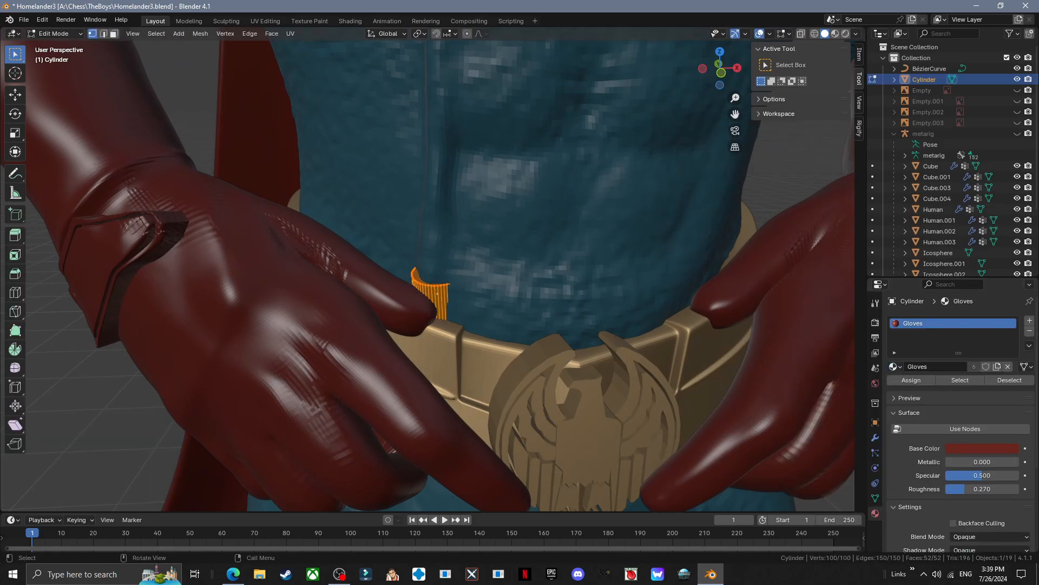
{"action": "middle_click_drag", "start_coordinate": [433, 293], "coordinate": [379, 282]}
{"action": "left_click", "coordinate": [470, 277]}
{"action": "key", "text": "e"}
{"action": "left_click", "coordinate": [465, 254]}
{"action": "middle_click_drag", "start_coordinate": [466, 255], "coordinate": [623, 238]}
{"action": "key", "text": "g"}
{"action": "left_click", "coordinate": [325, 227]}
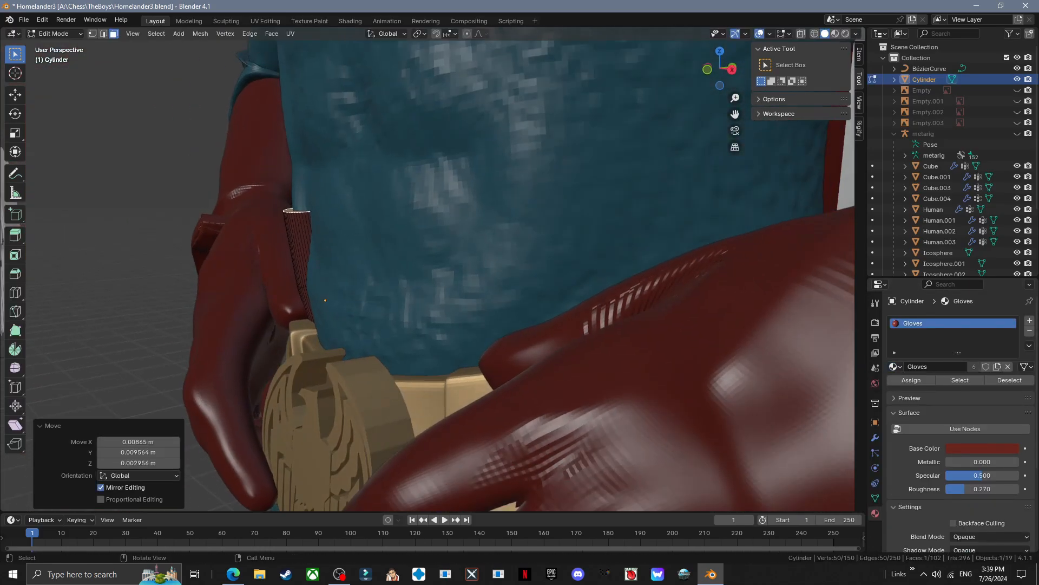
- Extrude the red tube's end face further up the abdomen, rotating and moving it to follow the suit's front seam
{"action": "key", "text": "e"}
{"action": "middle_click_drag", "start_coordinate": [414, 410], "coordinate": [607, 227]}
{"action": "key", "text": "r"}
{"action": "middle_click_drag", "start_coordinate": [501, 244], "coordinate": [477, 330], "text": "shift"}
{"action": "key", "text": "e"}
{"action": "left_click", "coordinate": [476, 265]}
{"action": "key", "text": "r"}
{"action": "left_click", "coordinate": [482, 265]}
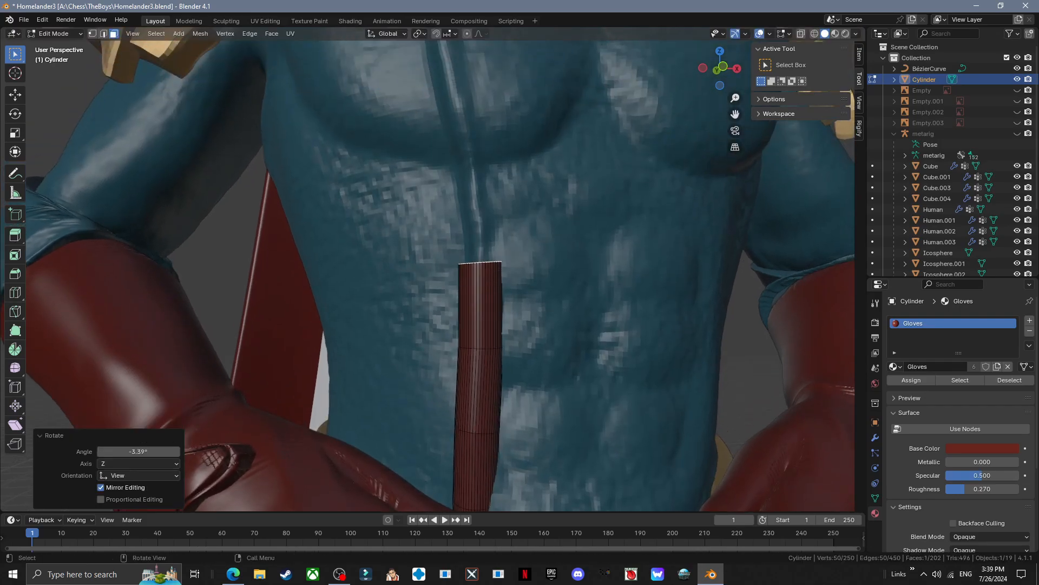
{"action": "key", "text": "g"}
{"action": "left_click", "coordinate": [471, 262]}
- Extrude the red tube up to the lower chest and adjust its end face against the suit's surface
{"action": "mouse_move", "coordinate": [471, 262]}
{"action": "middle_mouse_down"}
{"action": "mouse_move", "coordinate": [601, 260]}
{"action": "mouse_move", "coordinate": [455, 254]}
{"action": "middle_mouse_up"}
{"action": "key", "text": "e"}
{"action": "left_click", "coordinate": [488, 114]}
{"action": "scroll", "coordinate": [487, 162], "scroll_direction": "down", "scroll_amount": 1}
{"action": "middle_click_drag", "start_coordinate": [488, 135], "coordinate": [452, 198], "text": "shift"}
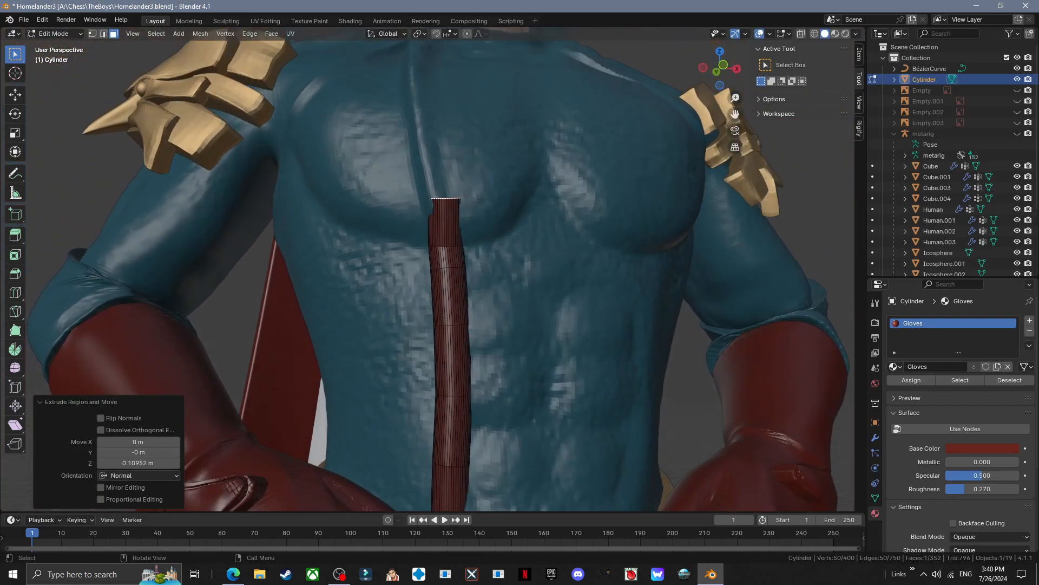
{"action": "left_click", "coordinate": [536, 166]}
{"action": "key", "text": "g"}
{"action": "left_click", "coordinate": [528, 169]}
{"action": "middle_click_drag", "start_coordinate": [528, 169], "coordinate": [644, 217]}
{"action": "key", "text": "g"}
{"action": "left_click", "coordinate": [542, 217]}
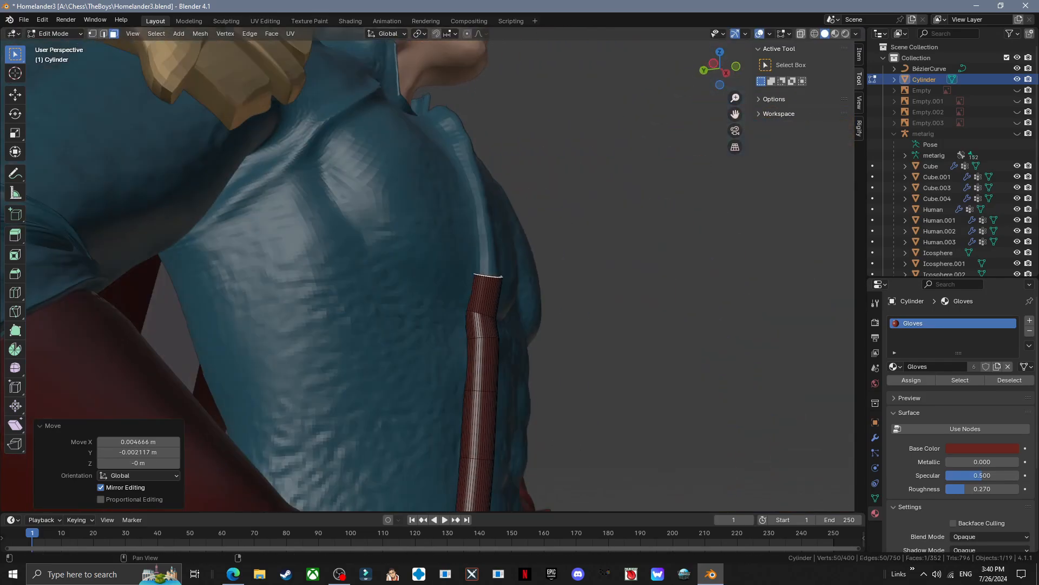
- Box-select the red tube's upper section through X-ray, try moving it, and undo the change
{"action": "key", "text": "alt+z"}
{"action": "left_click_drag", "start_coordinate": [390, 223], "coordinate": [536, 333]}
{"action": "key", "text": "alt+z"}
{"action": "middle_click_drag", "start_coordinate": [536, 333], "coordinate": [573, 298]}
{"action": "key", "text": "g"}
{"action": "left_click", "coordinate": [347, 324]}
{"action": "key", "text": "ctrl+z"}
{"action": "key", "text": "ctrl+z"}
{"action": "key", "text": "ctrl+z"}
{"action": "key", "text": "ctrl+z"}
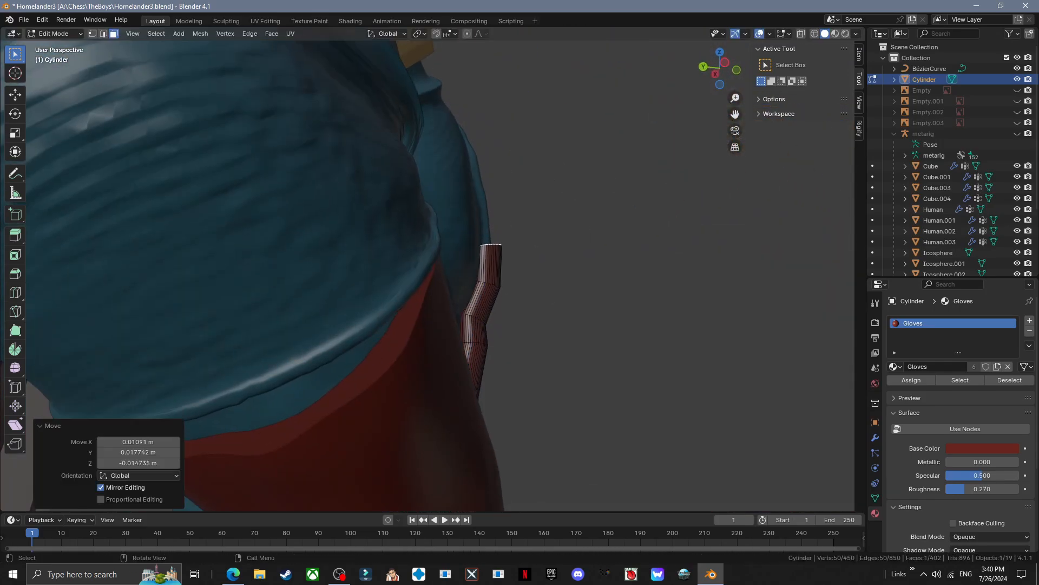
- Rotate the red tube's end face to follow the chest and extrude it about 0.126 m
{"action": "key", "text": "r"}
{"action": "middle_click_drag", "start_coordinate": [622, 227], "coordinate": [528, 292]}
{"action": "left_click", "coordinate": [520, 227]}
{"action": "left_click", "coordinate": [520, 232]}
{"action": "key", "text": "r"}
{"action": "left_click", "coordinate": [417, 232]}
{"action": "key", "text": "e"}
{"action": "left_click", "coordinate": [517, 206]}
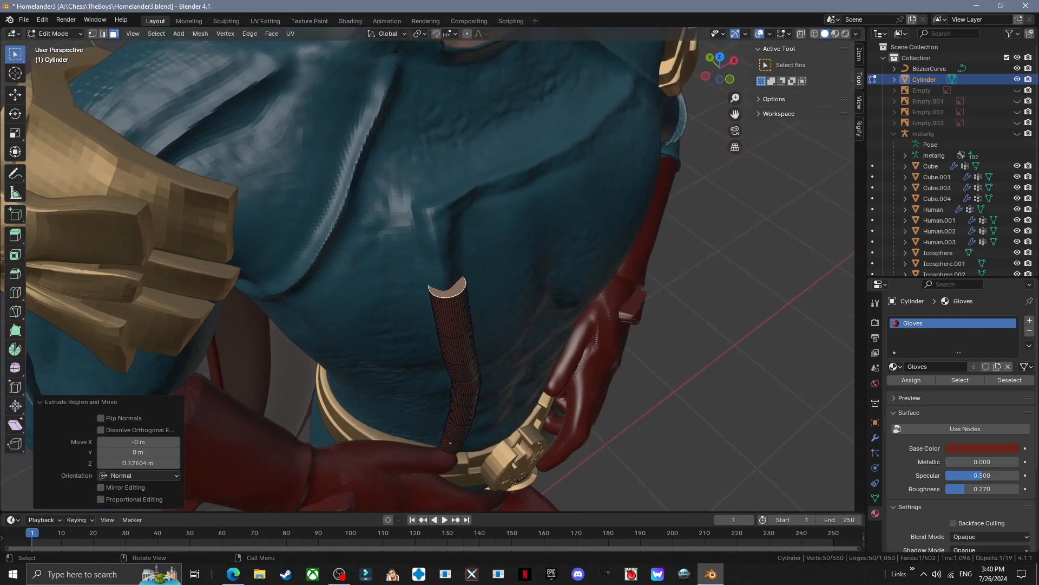
- Extrude the red tube's end face up the chest to the seam corner, rotating and moving it to follow the suit's surface
{"action": "key", "text": "g"}
{"action": "middle_click_drag", "start_coordinate": [698, 292], "coordinate": [620, 217]}
{"action": "key", "text": "r"}
{"action": "left_click", "coordinate": [620, 211]}
{"action": "key", "text": "g"}
{"action": "key", "text": "e"}
{"action": "key", "text": "r"}
{"action": "key", "text": "g"}
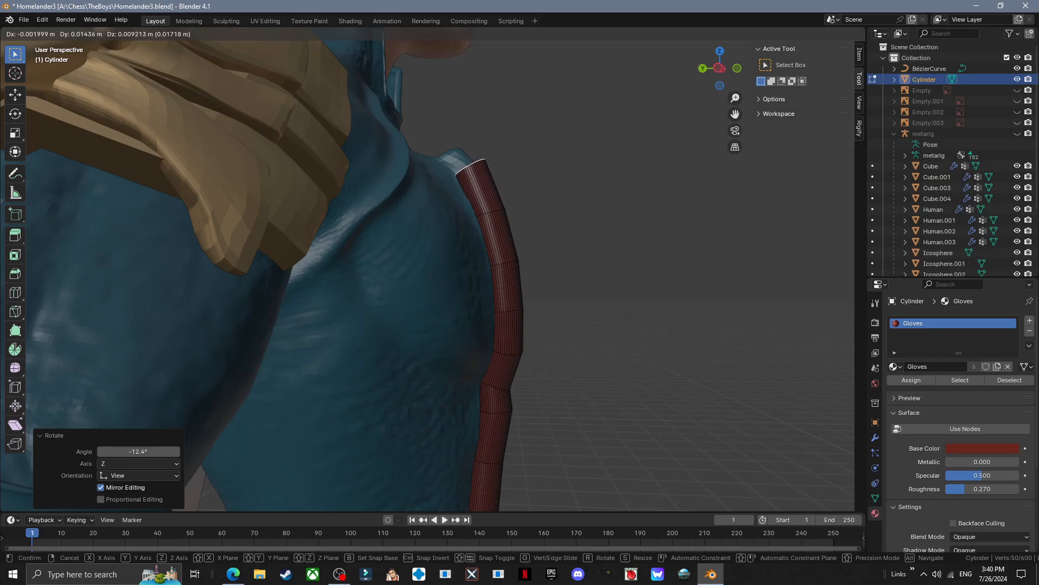
{"action": "left_click", "coordinate": [519, 217]}
- Turn the red tube's end around the upper-chest corner with a short extrusion and scale the end face to 0.785
{"action": "middle_click_drag", "start_coordinate": [520, 216], "coordinate": [406, 259]}
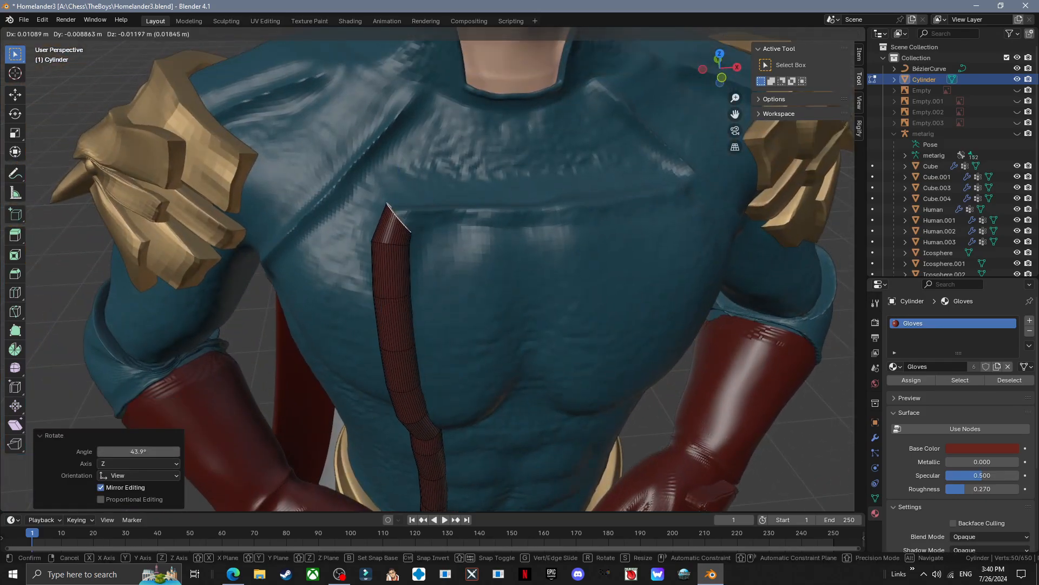
{"action": "middle_click_drag", "start_coordinate": [487, 243], "coordinate": [477, 238]}
{"action": "key", "text": "s"}
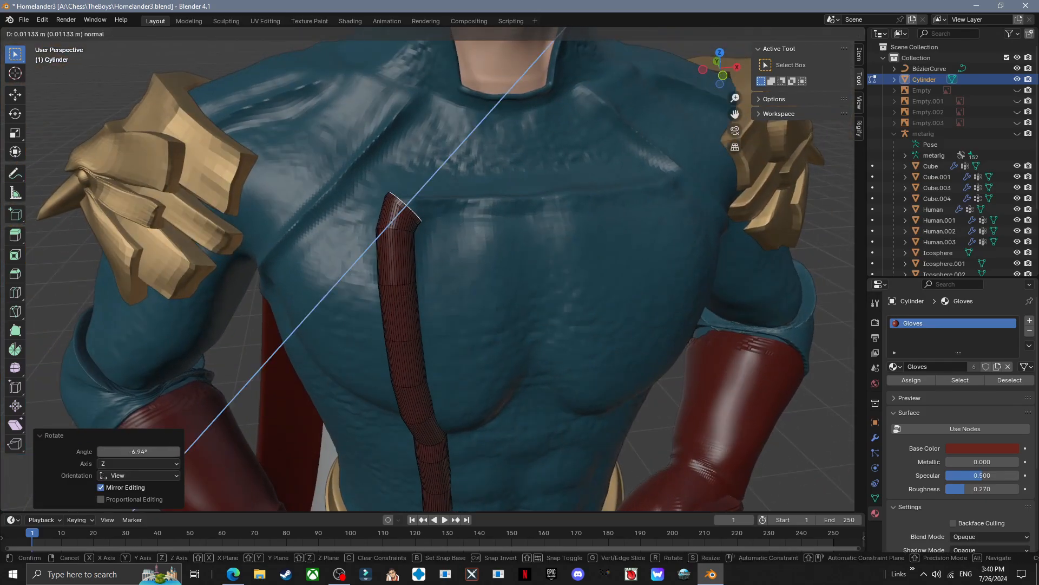
{"action": "left_click", "coordinate": [471, 250]}
{"action": "key", "text": "s"}
{"action": "middle_click_drag", "start_coordinate": [584, 238], "coordinate": [411, 297]}
{"action": "left_click", "coordinate": [485, 250]}
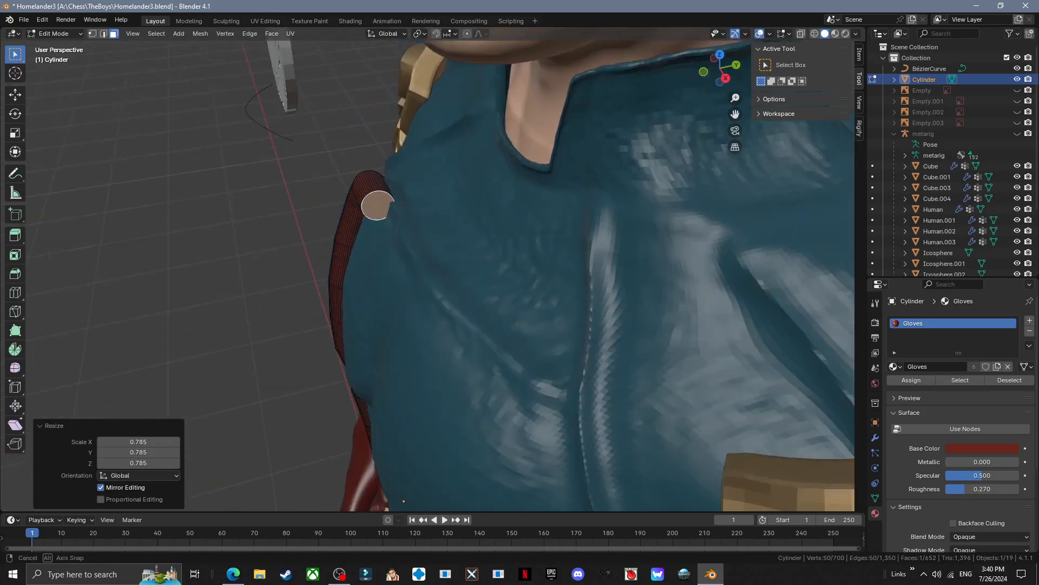
- Extrude the red tube sideways along the upper-chest seam, rotating and moving its end face against the suit
{"action": "key", "text": "g"}
{"action": "left_click", "coordinate": [416, 309]}
{"action": "middle_click_drag", "start_coordinate": [400, 335], "coordinate": [422, 217]}
{"action": "key", "text": "e"}
{"action": "left_click", "coordinate": [520, 241]}
{"action": "key", "text": "r"}
{"action": "left_click", "coordinate": [514, 249]}
{"action": "key", "text": "g"}
{"action": "left_click", "coordinate": [514, 179]}
{"action": "key", "text": "g"}
{"action": "left_click", "coordinate": [427, 254]}
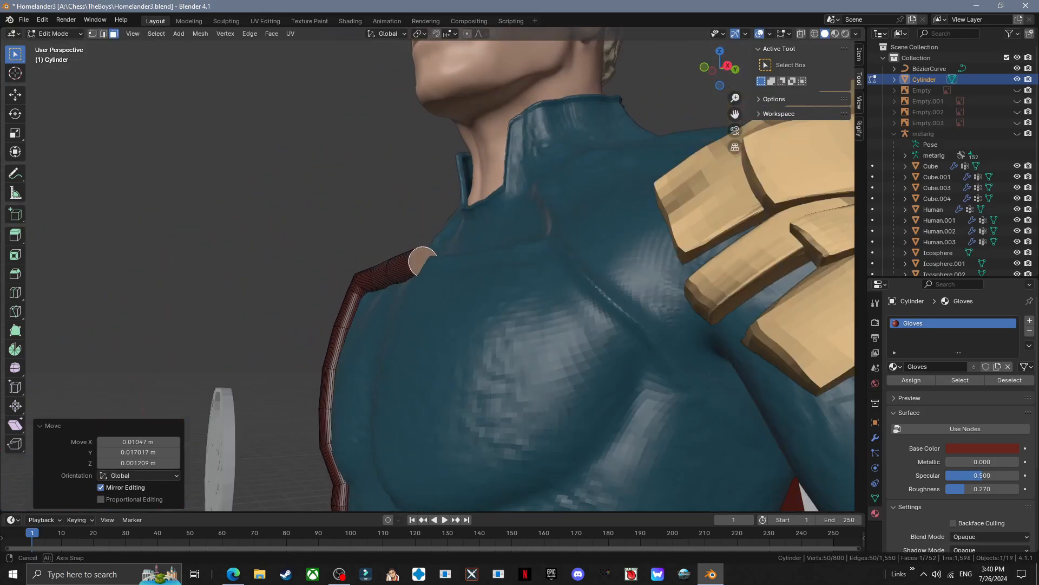
- Continue extruding the red tube across the middle of the upper chest, angling its end face to follow the curvature
{"action": "middle_click_drag", "start_coordinate": [428, 255], "coordinate": [465, 433]}
{"action": "key", "text": "r"}
{"action": "left_click", "coordinate": [464, 482]}
{"action": "key", "text": "g"}
{"action": "middle_click_drag", "start_coordinate": [476, 282], "coordinate": [503, 178]}
{"action": "key", "text": "e"}
{"action": "left_click", "coordinate": [476, 444]}
{"action": "key", "text": "e"}
{"action": "left_click", "coordinate": [466, 303]}
{"action": "key", "text": "r"}
{"action": "left_click", "coordinate": [532, 225]}
- Extrude the tube's last segment to the far end of the chest seam, align its end face, and return to Object Mode
{"action": "key", "text": "g"}
{"action": "key", "text": "e"}
{"action": "key", "text": "r"}
{"action": "left_click", "coordinate": [565, 327]}
{"action": "key", "text": "g"}
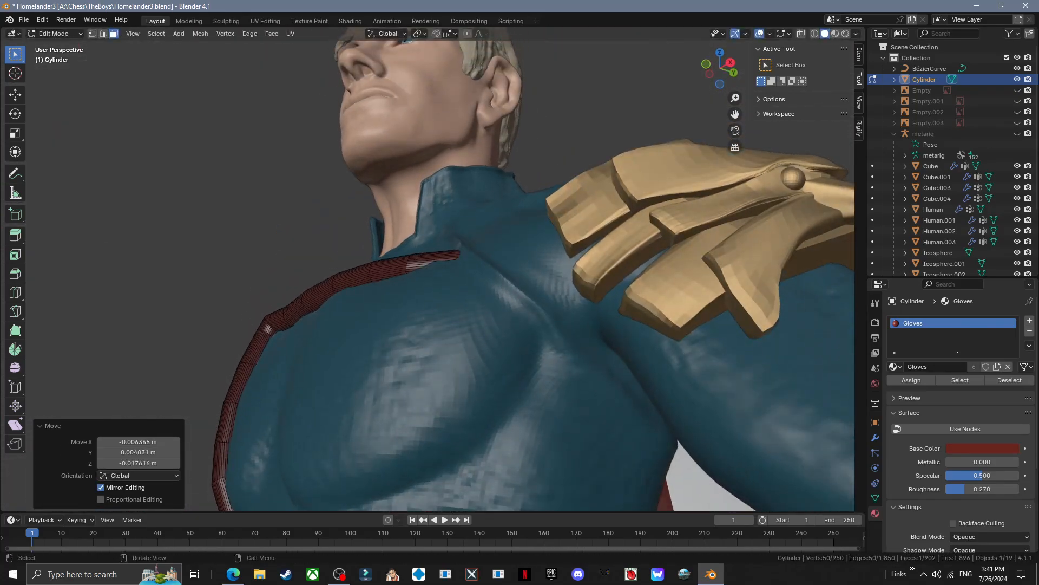
{"action": "key", "text": "r"}
{"action": "key", "text": "g"}
{"action": "left_click", "coordinate": [503, 238]}
{"action": "middle_click_drag", "start_coordinate": [504, 239], "coordinate": [709, 287]}
{"action": "key", "text": "Tab"}
{"action": "scroll", "coordinate": [563, 260], "scroll_direction": "down", "scroll_amount": 3}
{"action": "left_click", "coordinate": [596, 260]}
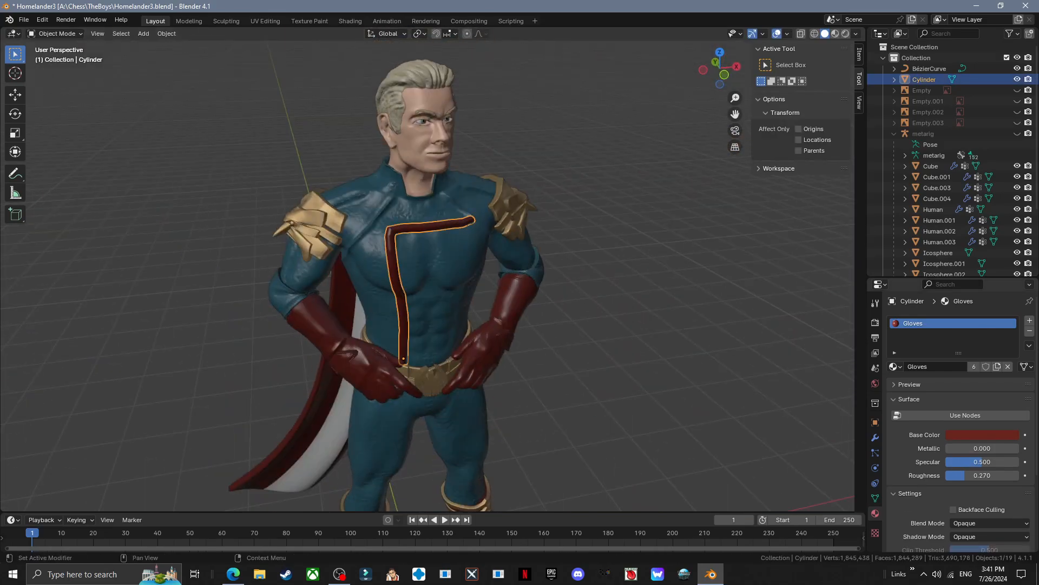
- Add a Subdivision Surface modifier to the red tube and set its viewport level to 3
{"action": "left_click", "coordinate": [875, 438]}
{"action": "left_click", "coordinate": [965, 320]}
{"action": "mouse_move", "coordinate": [855, 323]}
{"action": "left_click", "coordinate": [952, 454]}
{"action": "scroll", "coordinate": [427, 270], "scroll_direction": "up", "scroll_amount": 3}
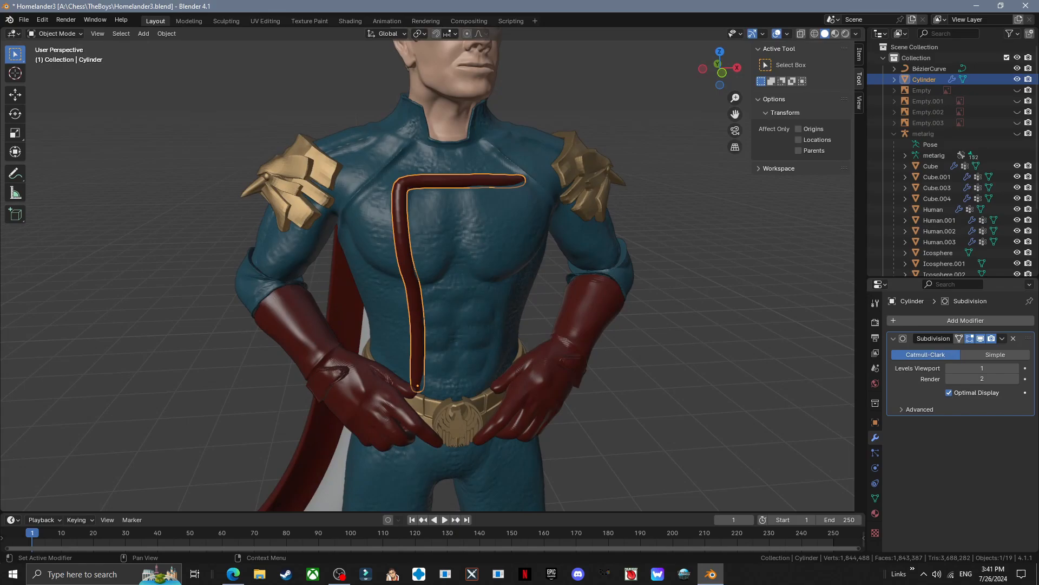
{"action": "key", "text": "ctrl+3"}
- Add supporting loop cuts near the red tube's chest end and beside its upper-chest corner to sharpen the shape
{"action": "scroll", "coordinate": [470, 157], "scroll_direction": "up", "scroll_amount": 4}
{"action": "key", "text": "Tab"}
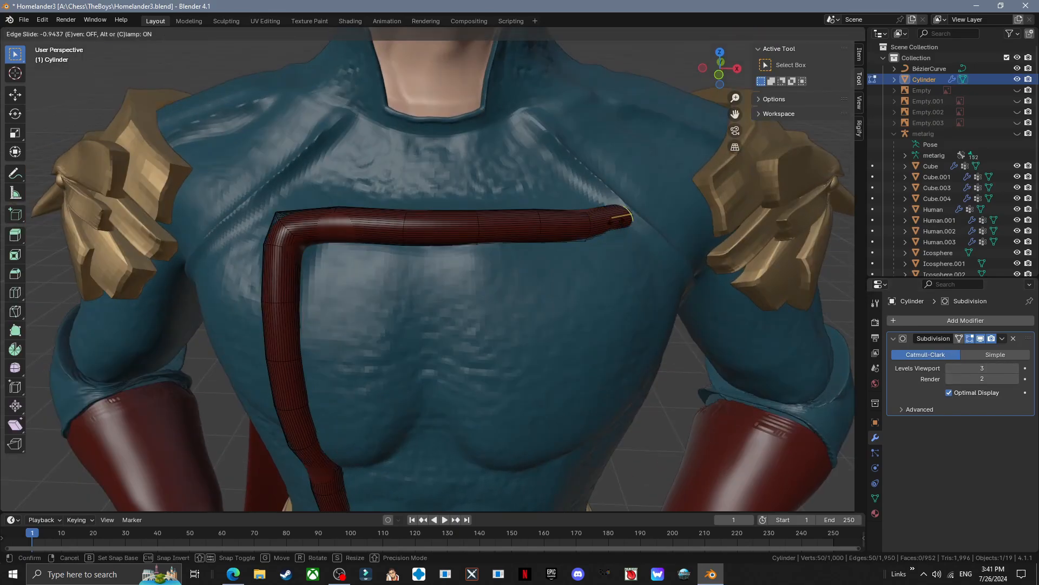
{"action": "left_click", "coordinate": [622, 218]}
{"action": "middle_click_drag", "start_coordinate": [623, 217], "coordinate": [786, 207], "text": "shift"}
{"action": "scroll", "coordinate": [786, 207], "scroll_direction": "up", "scroll_amount": 1}
{"action": "key", "text": "ctrl+r"}
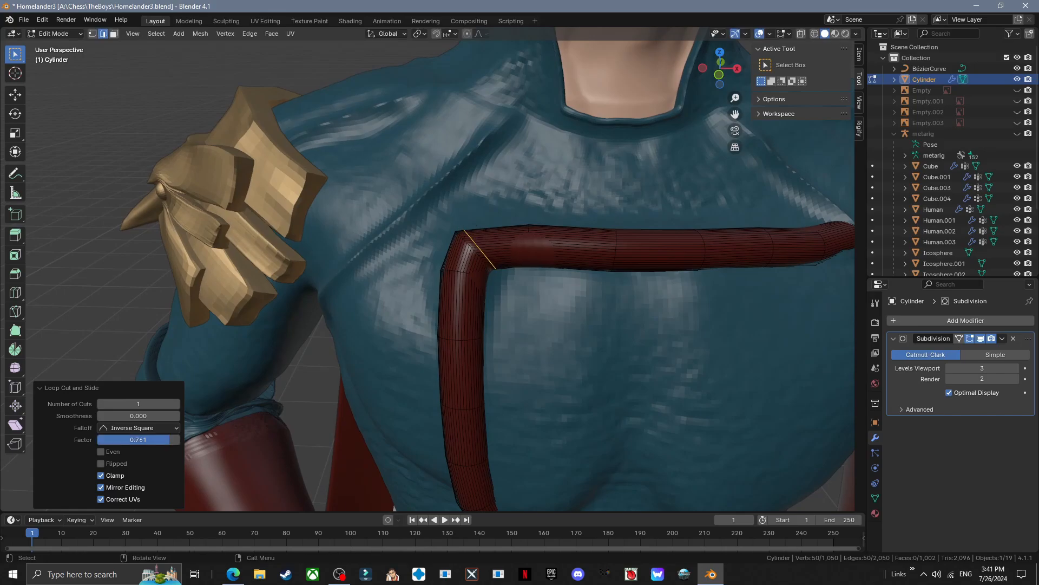
{"action": "left_click", "coordinate": [473, 251]}
- Add a supporting loop cut close to the red tube's lower end at the belt
{"action": "key", "text": "Tab"}
{"action": "middle_click_drag", "start_coordinate": [470, 251], "coordinate": [463, 46], "text": "shift"}
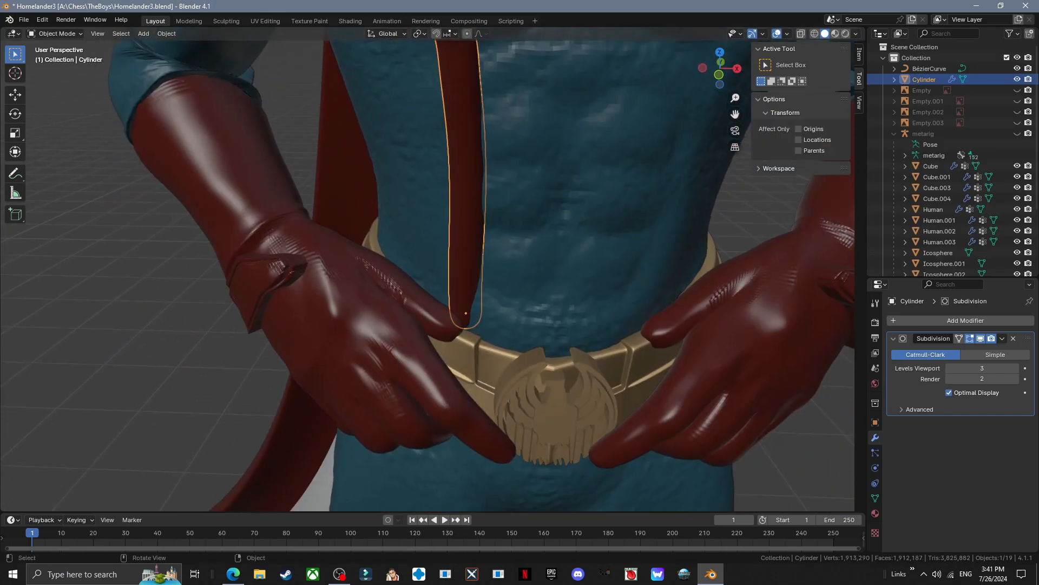
{"action": "middle_click_drag", "start_coordinate": [412, 438], "coordinate": [402, 406]}
{"action": "key", "text": "Tab"}
{"action": "left_click", "coordinate": [491, 353]}
{"action": "key", "text": "Tab"}
- Deselect the red tube and apply its Subdivision modifier
{"action": "scroll", "coordinate": [490, 353], "scroll_direction": "down", "scroll_amount": 4}
{"action": "left_click", "coordinate": [703, 260]}
{"action": "middle_click_drag", "start_coordinate": [704, 259], "coordinate": [638, 368], "text": "shift"}
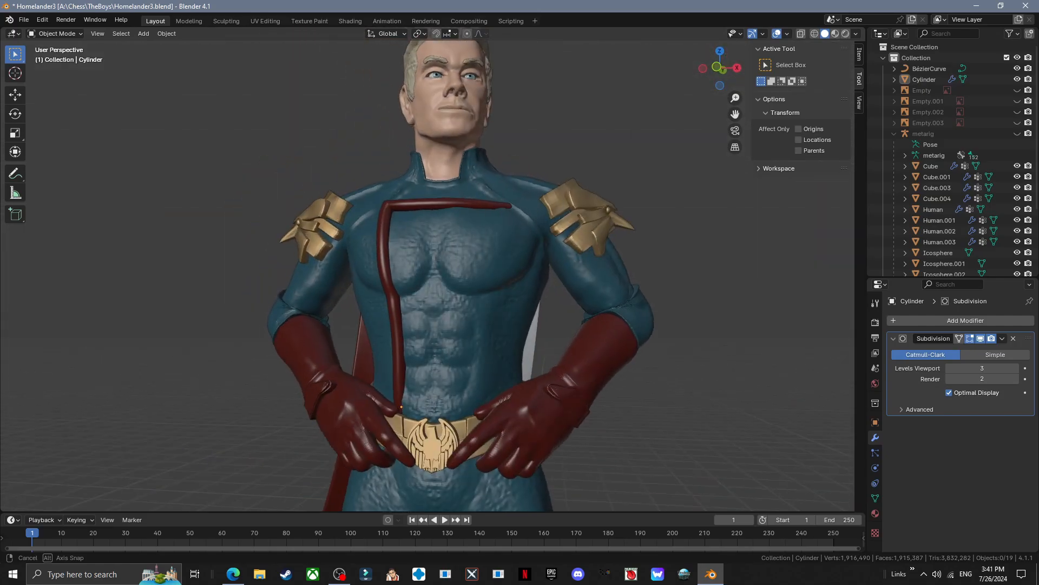
{"action": "key", "text": "ctrl+a"}
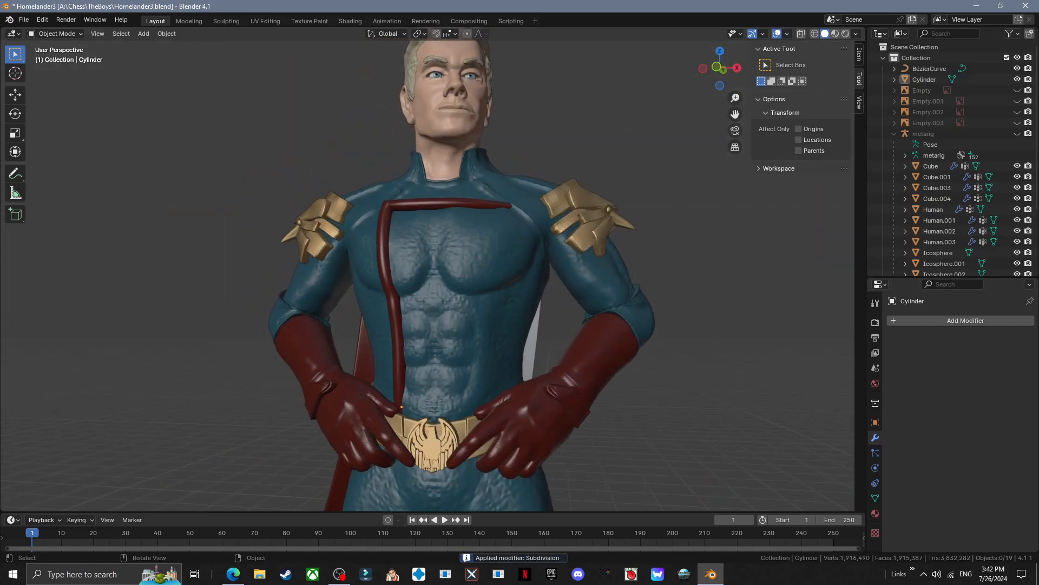
{"action": "scroll", "coordinate": [428, 271], "scroll_direction": "down", "scroll_amount": 6}
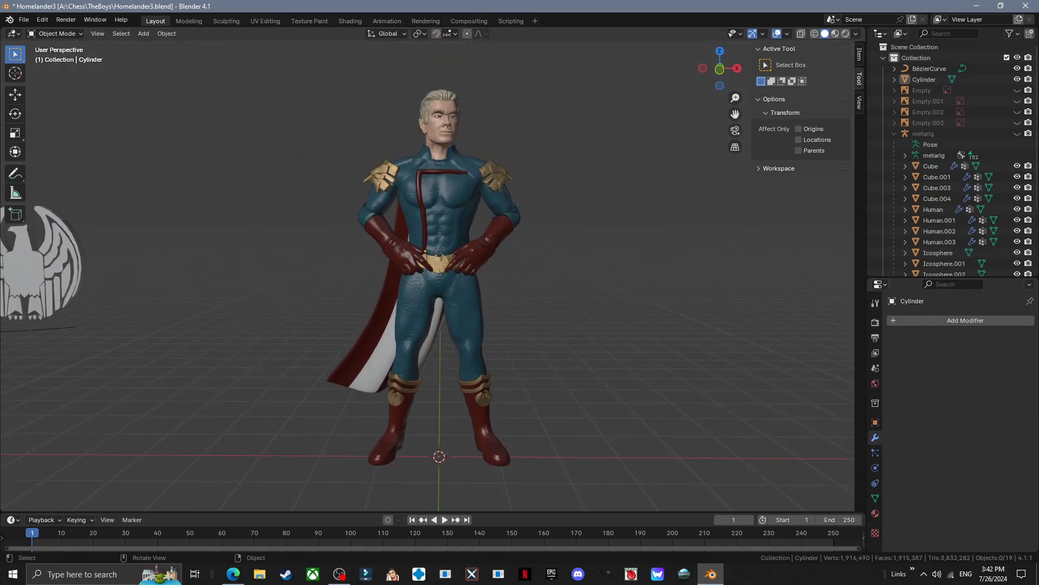
{"action": "key", "text": "a"}
{"action": "key", "text": "r"}
{"action": "key", "text": "z"}
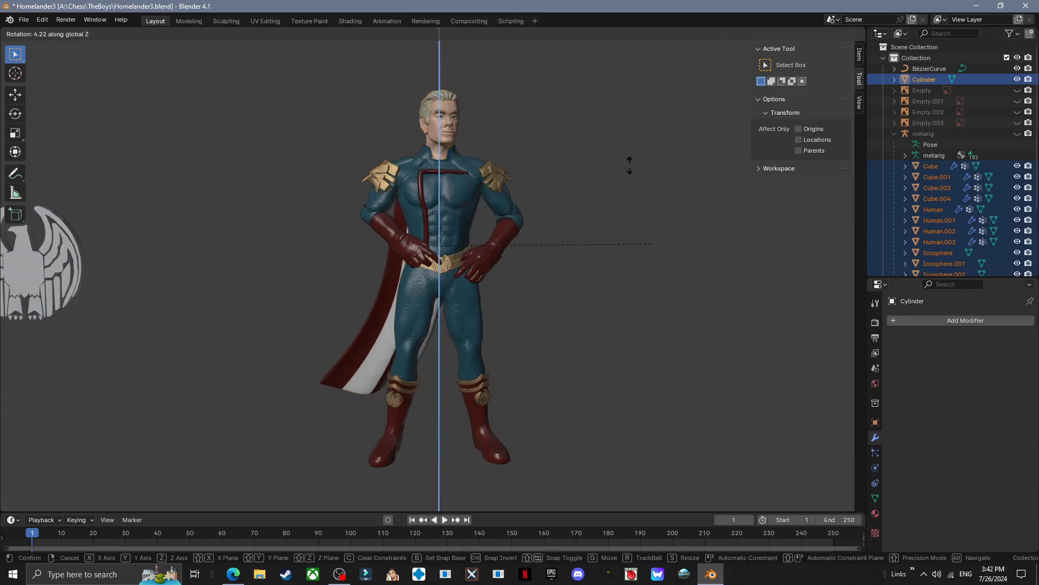
{"action": "right_click", "coordinate": [630, 165]}
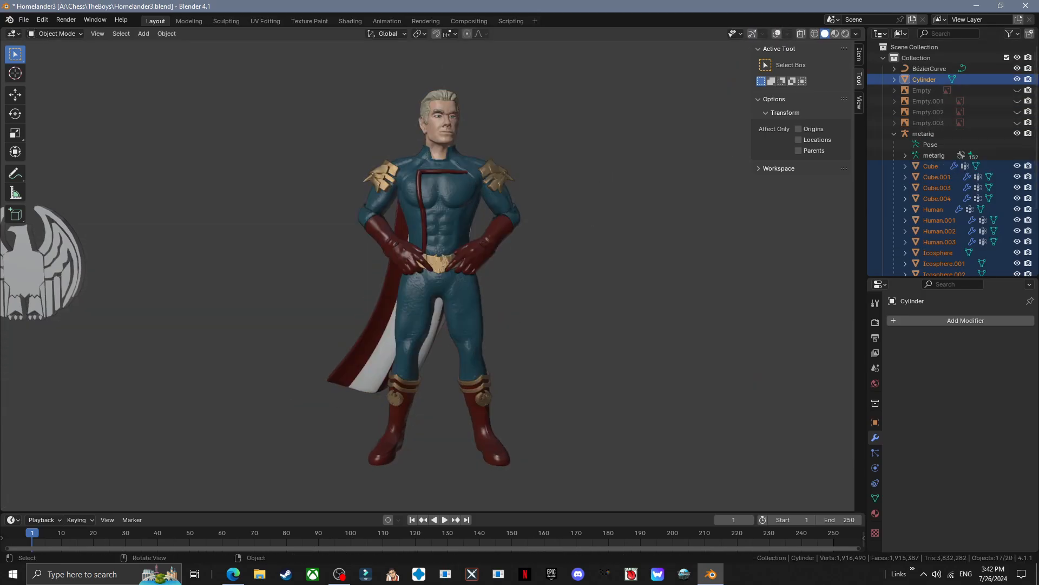
- Box-select the whole figure together with its rig and rotate it about the global Z axis
{"action": "left_click_drag", "start_coordinate": [241, 82], "coordinate": [618, 469]}
{"action": "key", "text": "r"}
{"action": "key", "text": "z"}
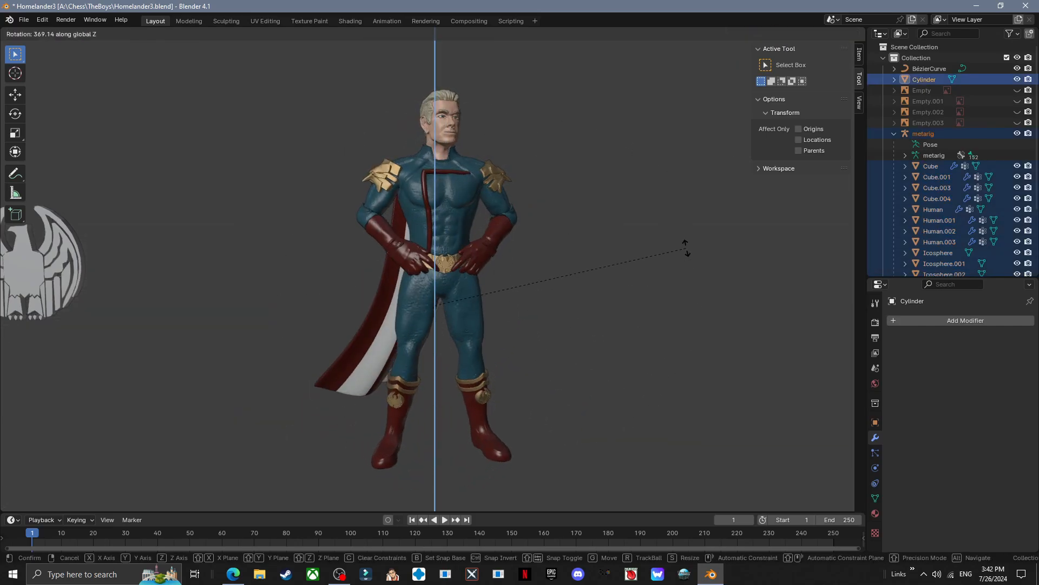
{"action": "left_click", "coordinate": [687, 356]}
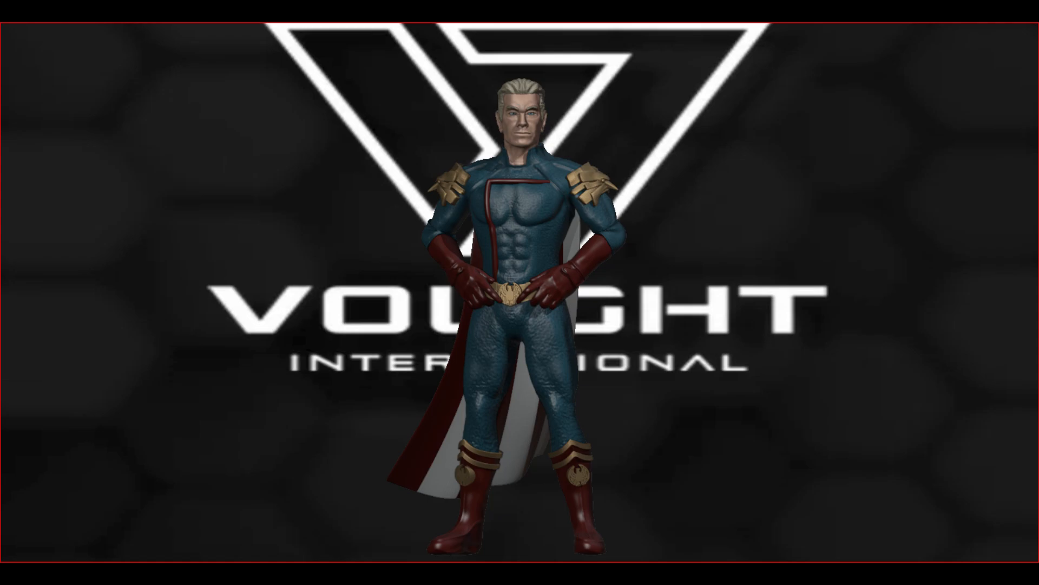